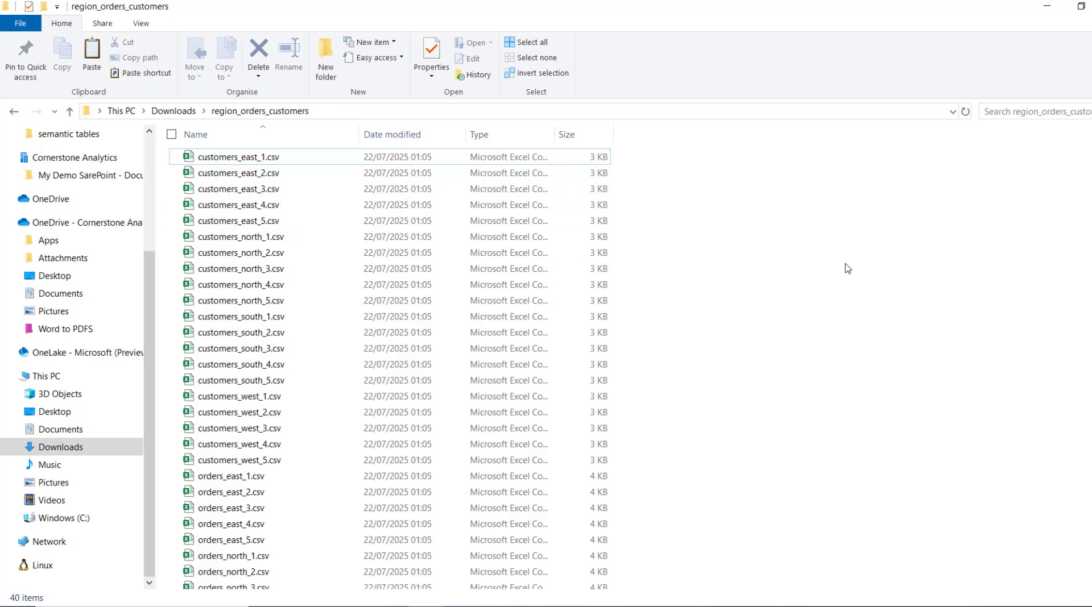
Step: Look over the regional customer CSV files in the region_orders_customers folder, from the east files to the north files
key("ctrl+a")
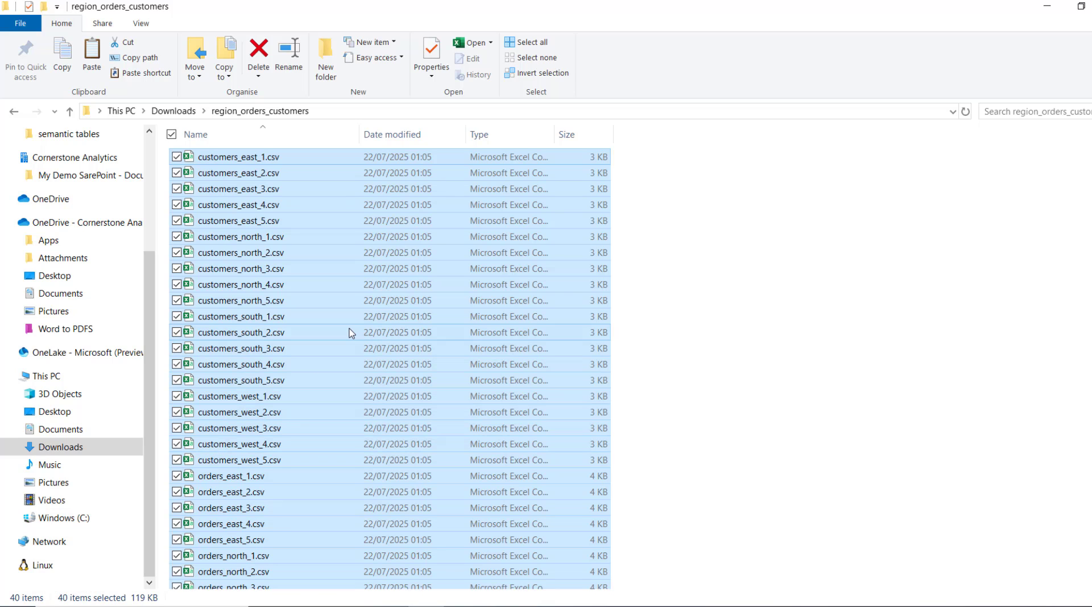
left_click(821, 274)
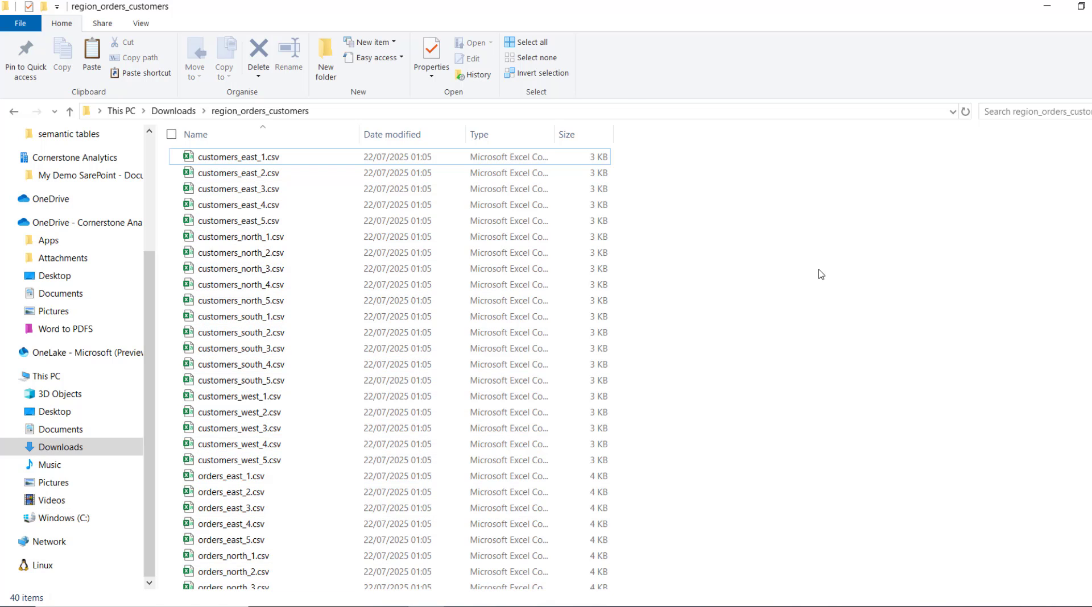
left_click(263, 160)
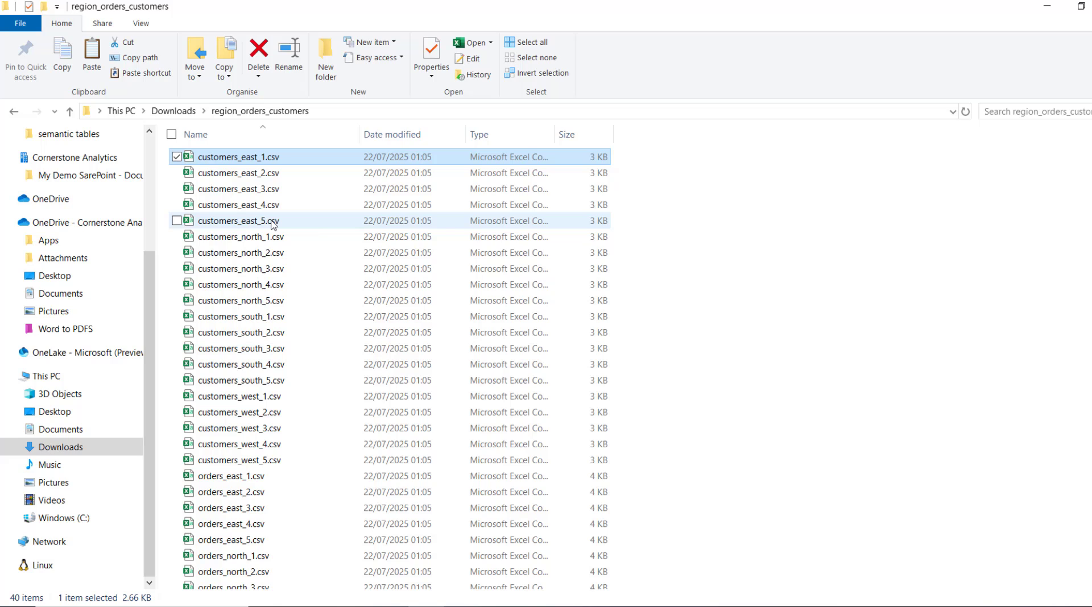
left_click(218, 240)
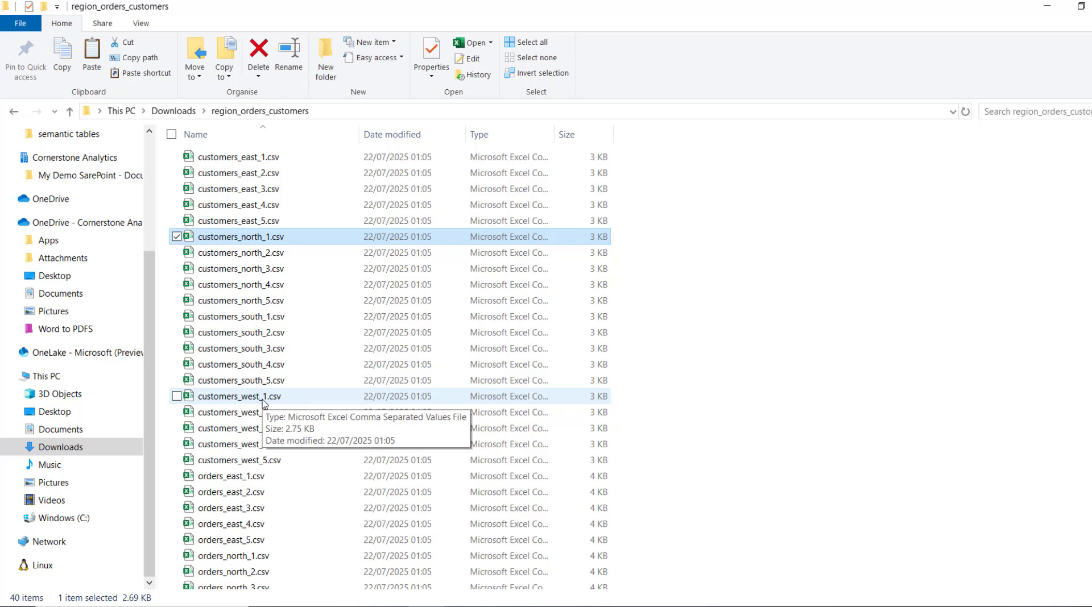
Step: Select all the customer files, from customers_west_5.csv up to customers_east_1.csv, to check how many there are
left_click(260, 462)
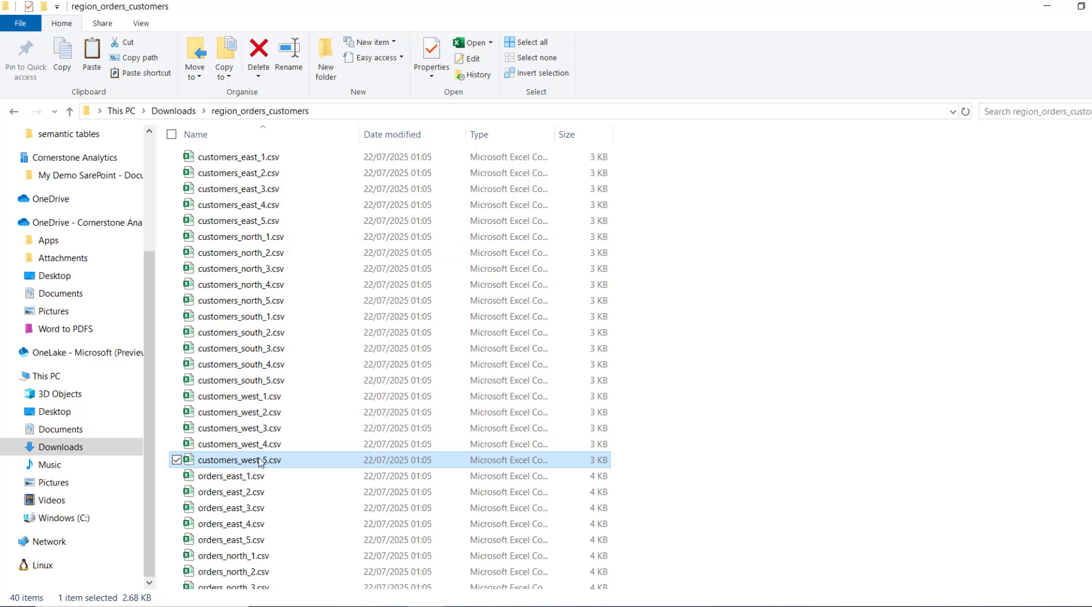
key("shift+Up")
key("shift+Up")
key("shift+Up")
key("shift+Up")
key("shift+Up")
key("shift+Up")
key("shift+Up")
key("shift+Up")
key("shift+Up")
key("shift+Up")
key("shift+Up")
key("shift+Up")
key("shift+Up")
key("shift+Up")
key("shift+Up")
key("shift+Up")
key("shift+Up")
key("shift+Up")
key("shift+Up")
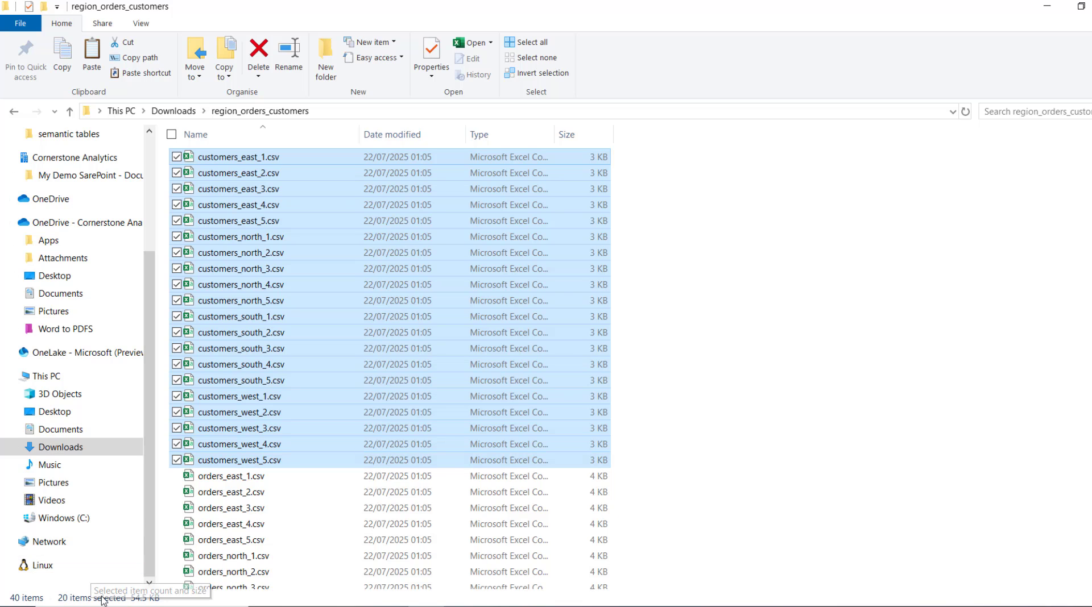
Step: Inspect the first orders file, orders_east_1.csv, and select every file in the folder
left_click(243, 483)
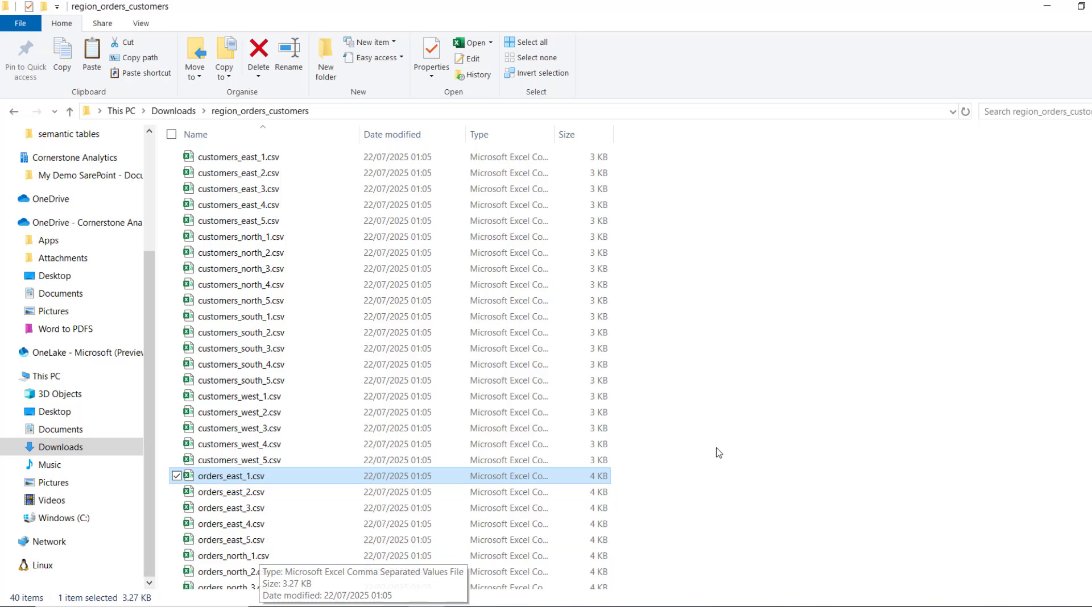
left_click(755, 449)
key("ctrl+a")
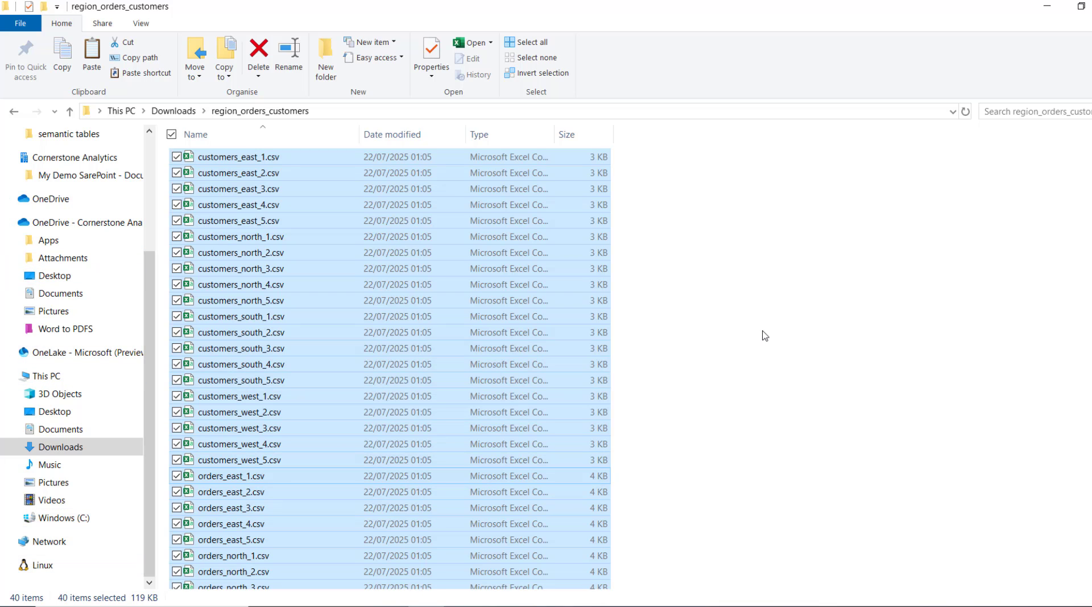
Step: Switch to Microsoft Fabric in the browser and create a new workspace named Demo1
left_click(572, 605)
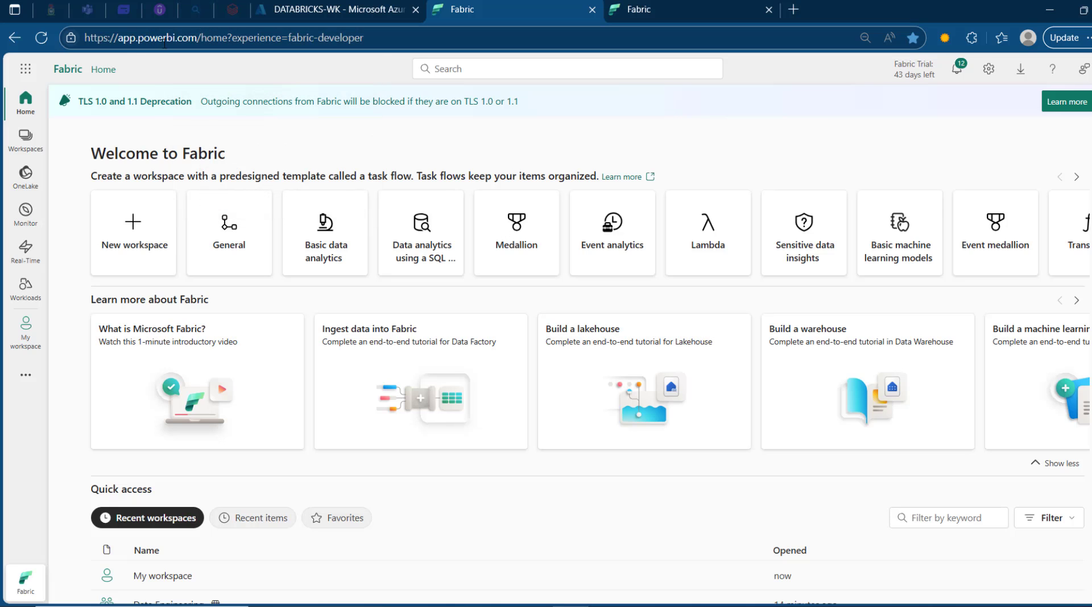
left_click(23, 149)
left_click(177, 577)
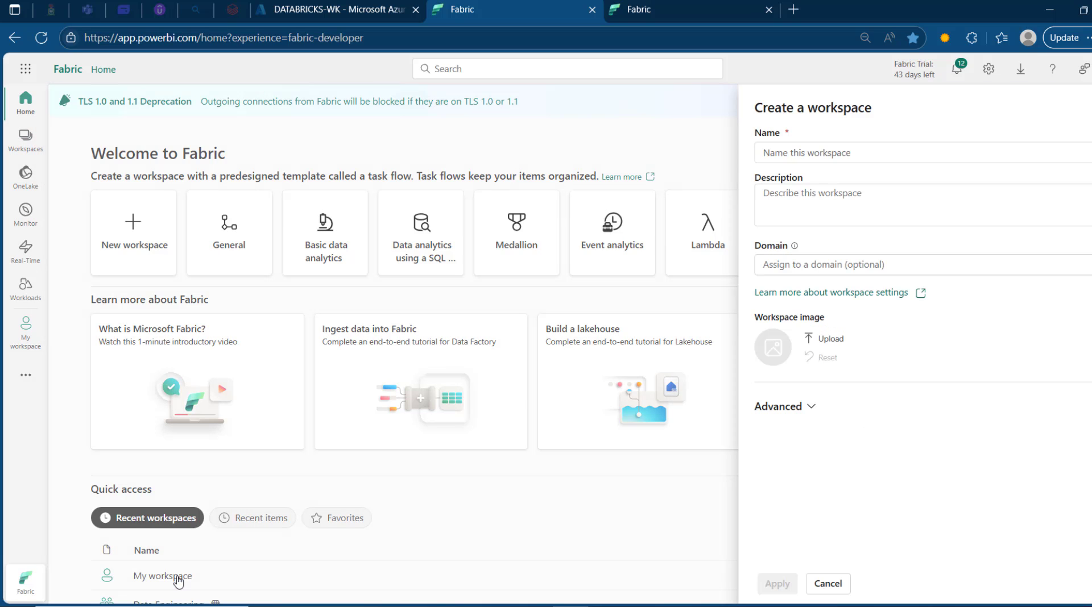
type("Demo")
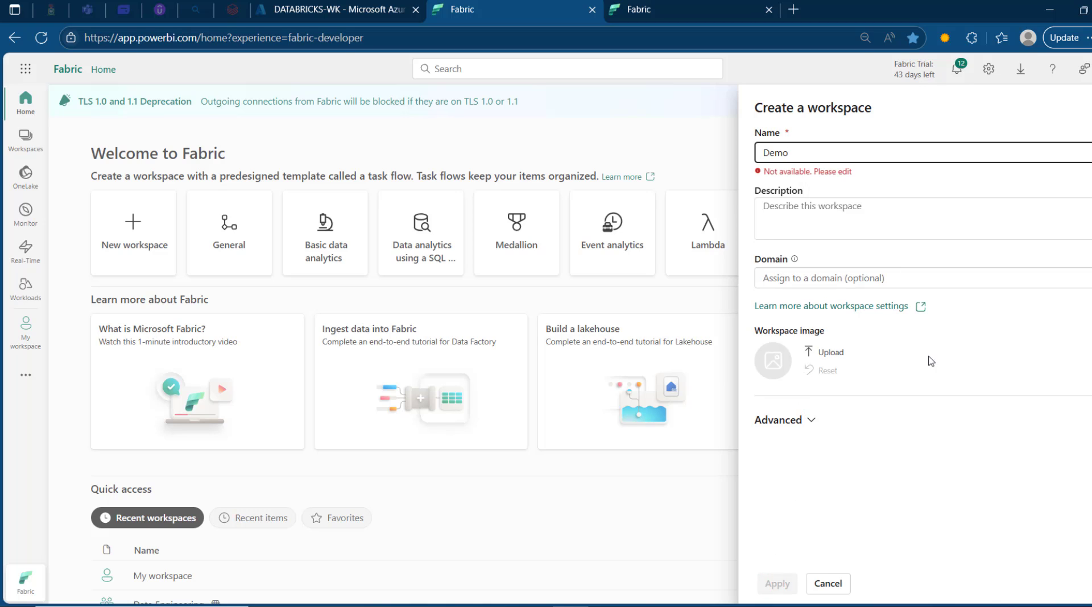
type("1")
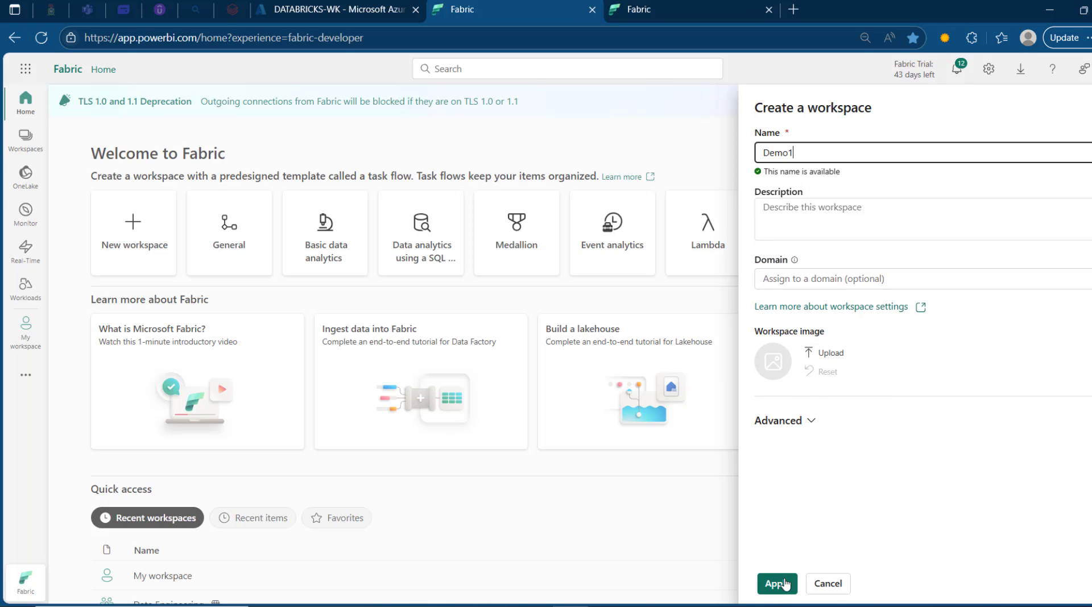
left_click(785, 583)
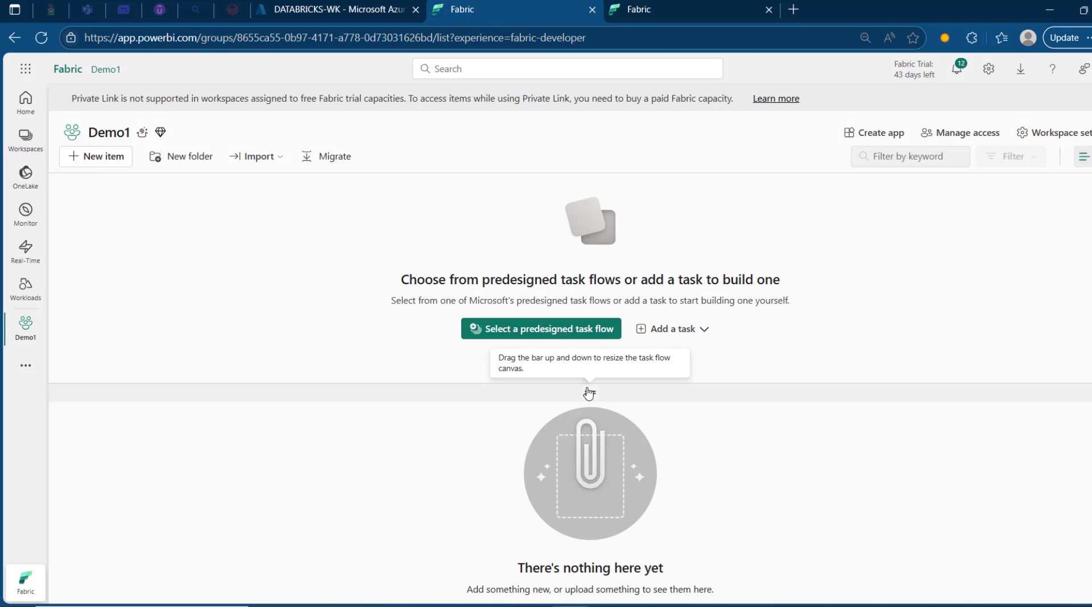
Step: Collapse the task flow canvas in the Demo1 workspace and create a folder named Laekehouse
left_click_drag(591, 397, 596, 167)
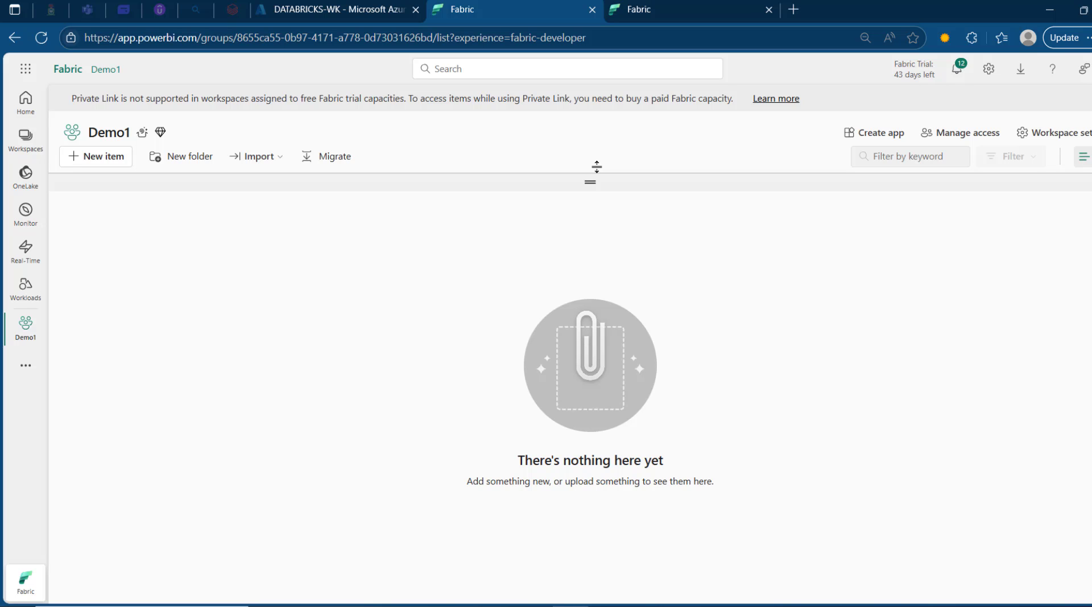
left_click(202, 161)
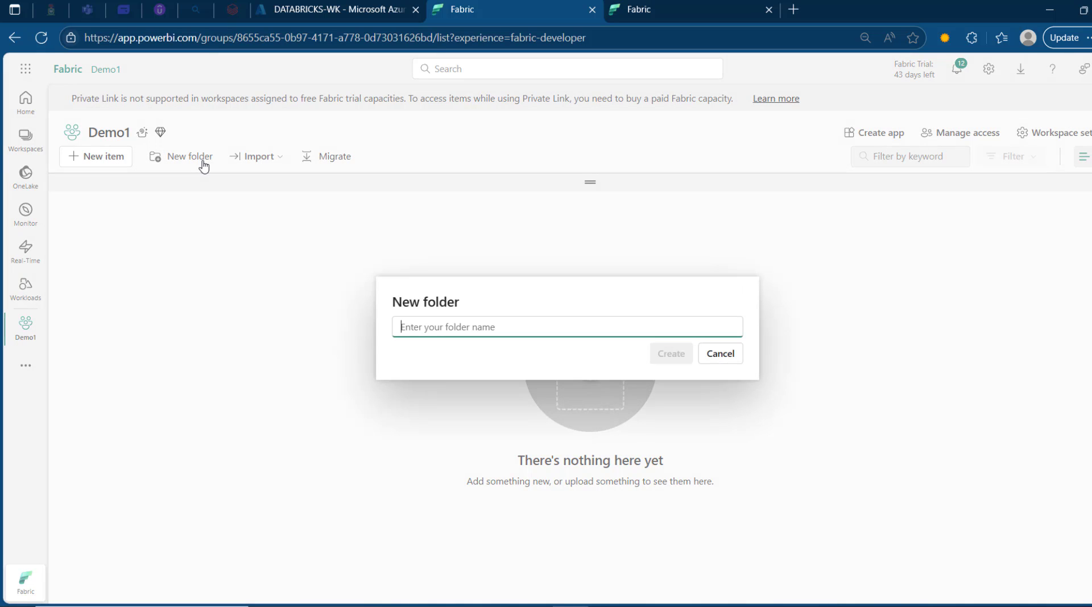
type("Laehous")
key("BackSpace")
key("BackSpace")
key("BackSpace")
type("ehouse")
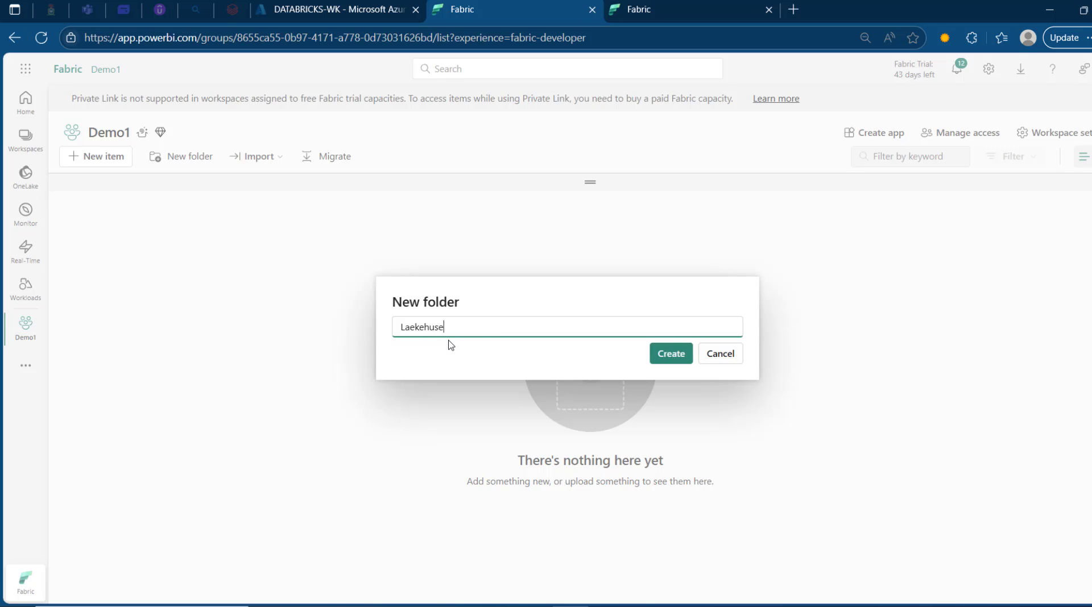
key("Return")
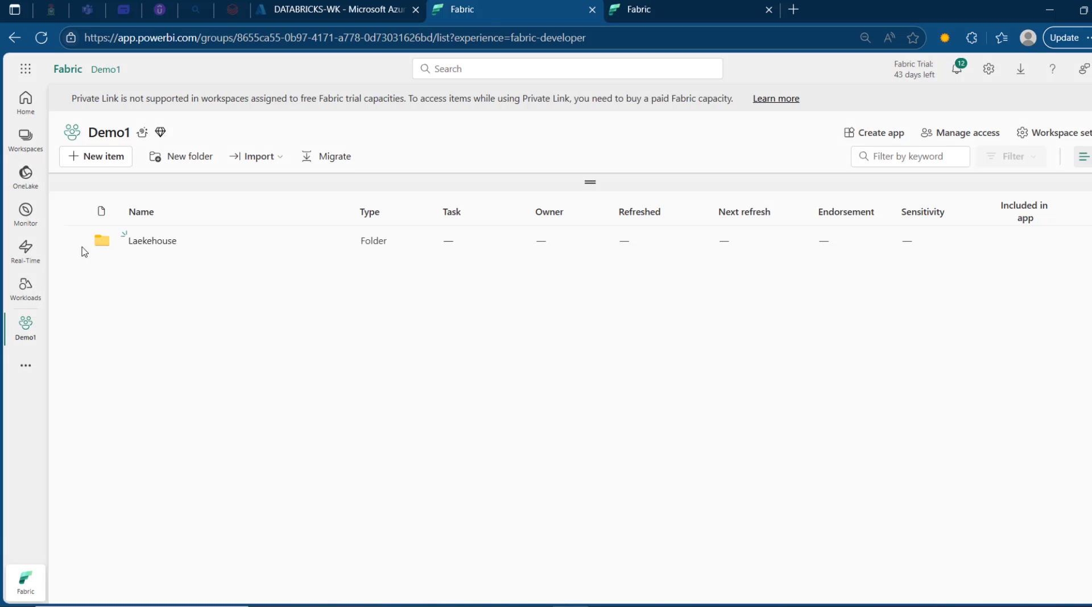
Step: Create a second folder named Warehouse in the Demo1 workspace
left_click(191, 162)
type("W")
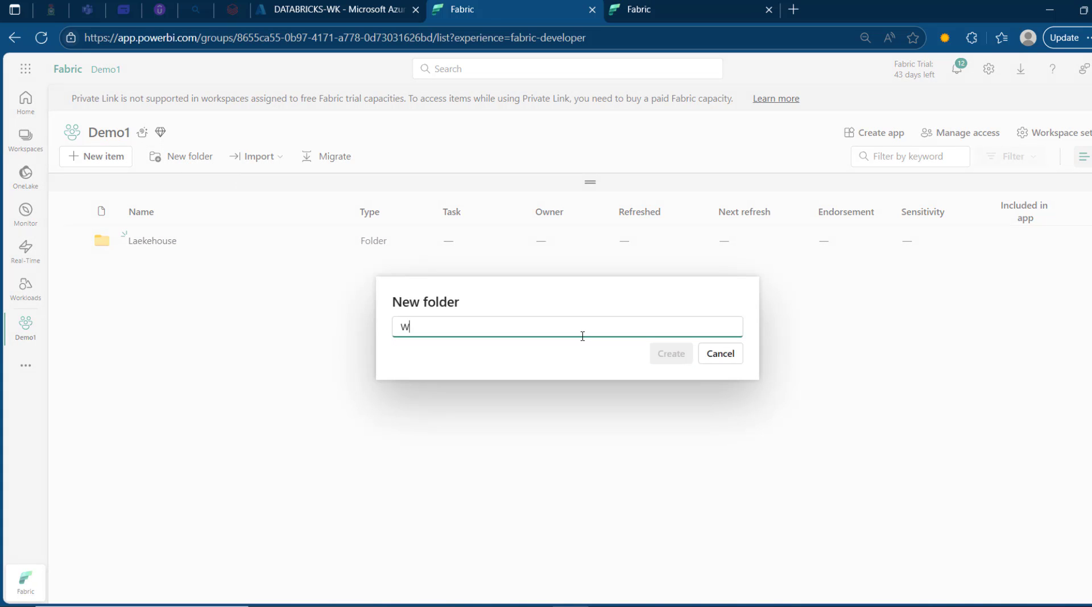
type("arehouse")
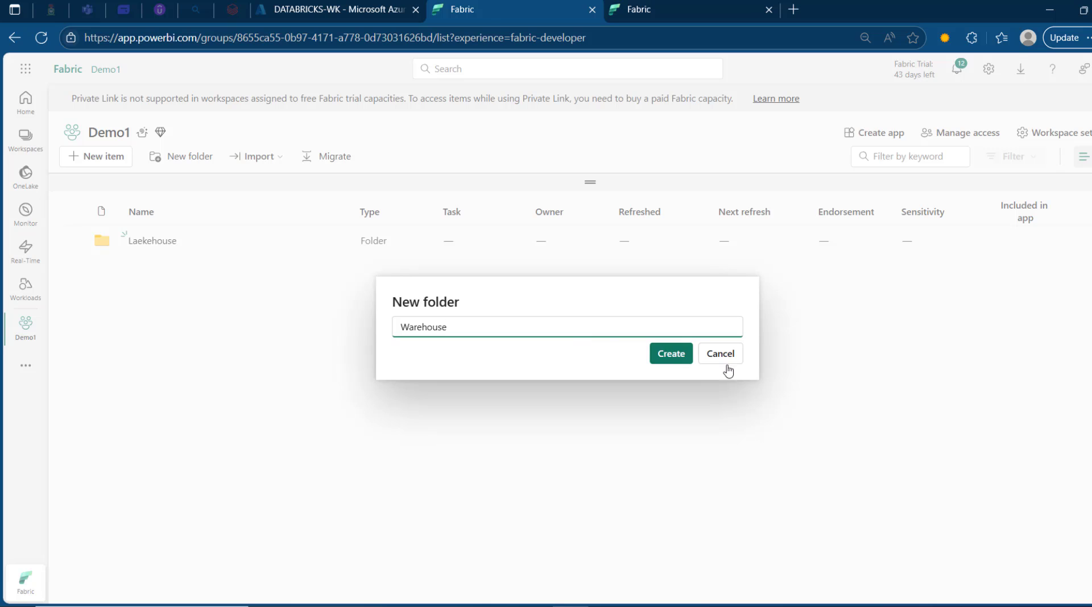
left_click(652, 357)
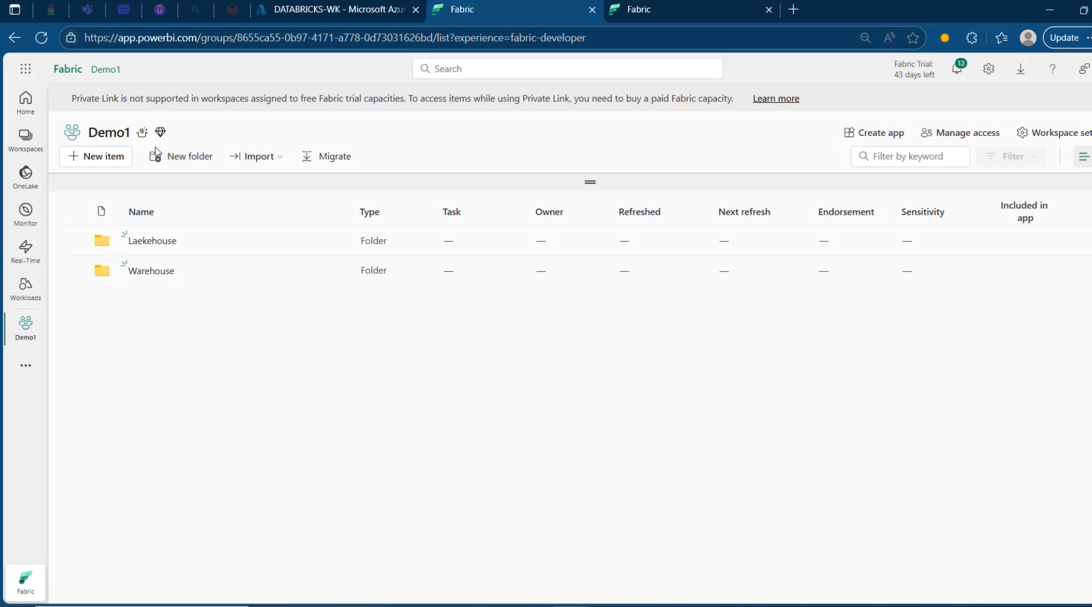
Step: Create a third folder named Data Pipeline in the Demo1 workspace
left_click(170, 161)
type("Data ")
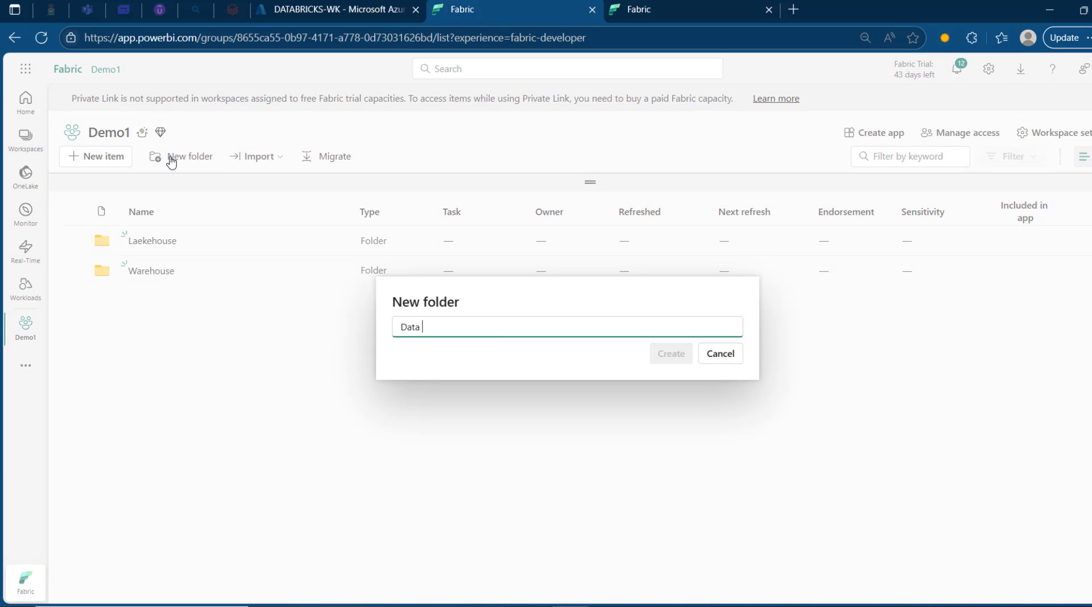
type("Pipeline")
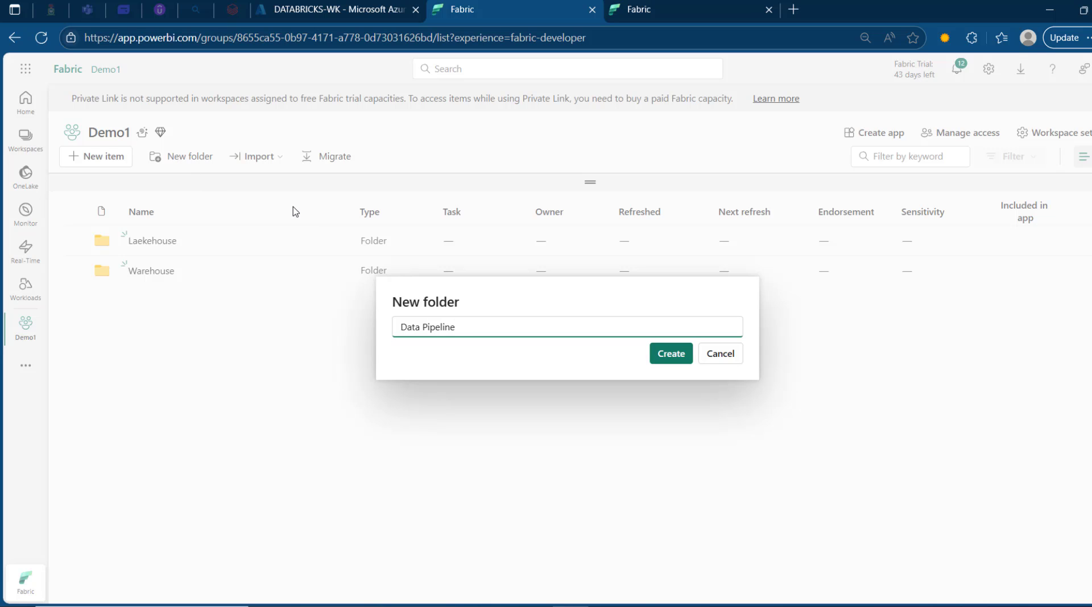
left_click(667, 353)
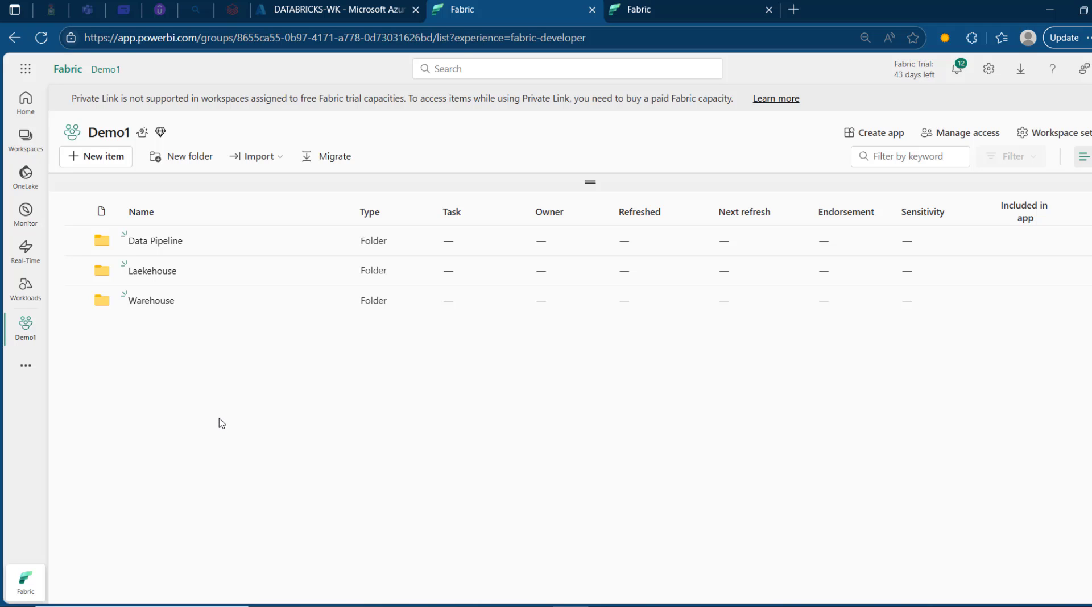
Step: Create a lakehouse named Sales_LH inside the Laekehouse folder, without lakehouse schemas
left_click(170, 273)
left_click(92, 160)
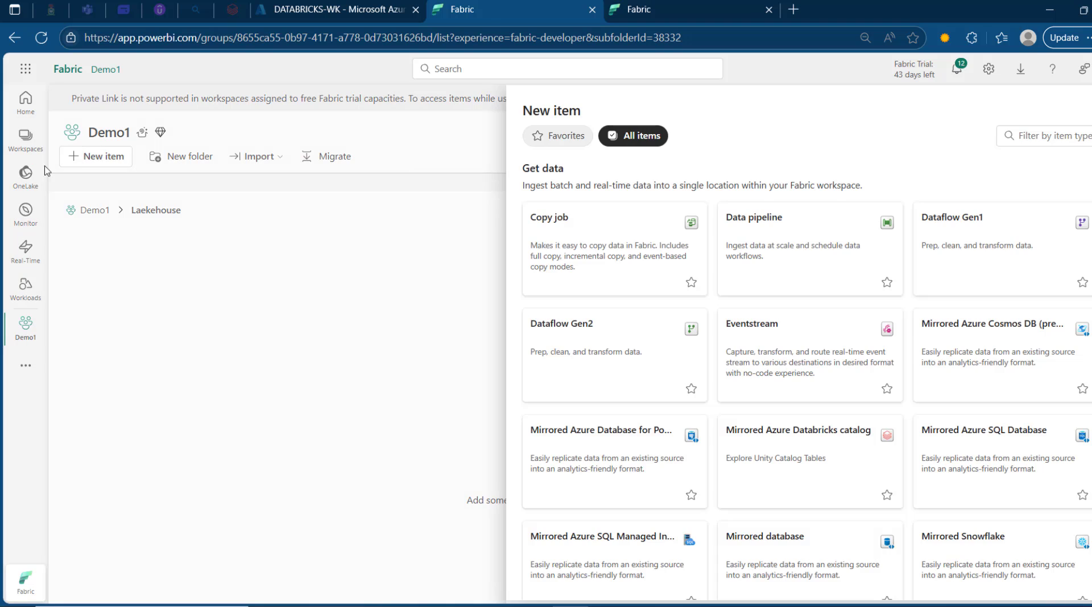
left_click(1040, 133)
type("la")
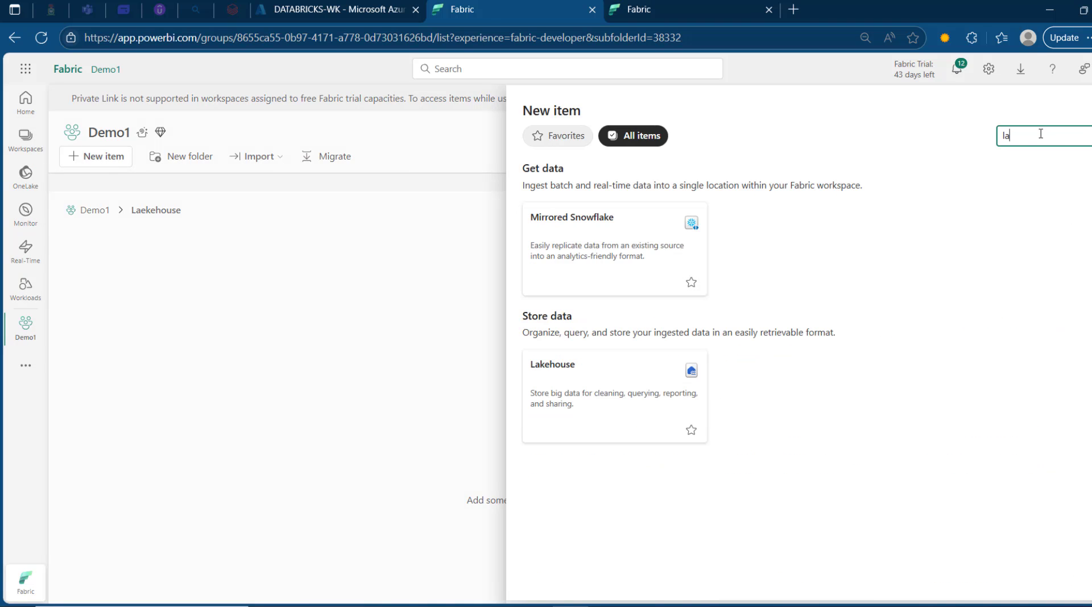
type("ke")
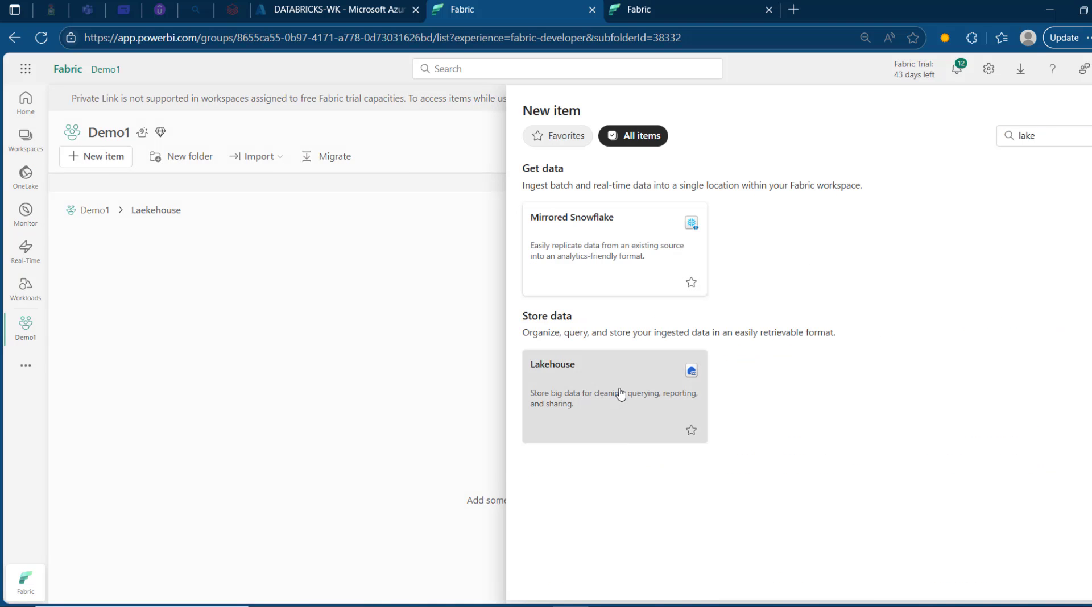
left_click(621, 390)
type("Sales")
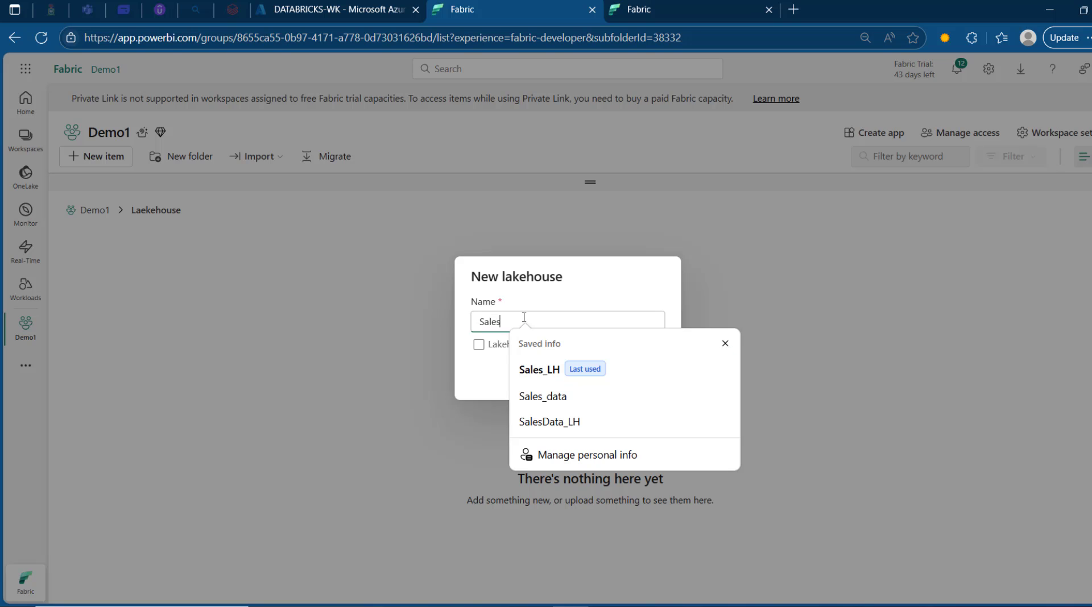
type("_LH")
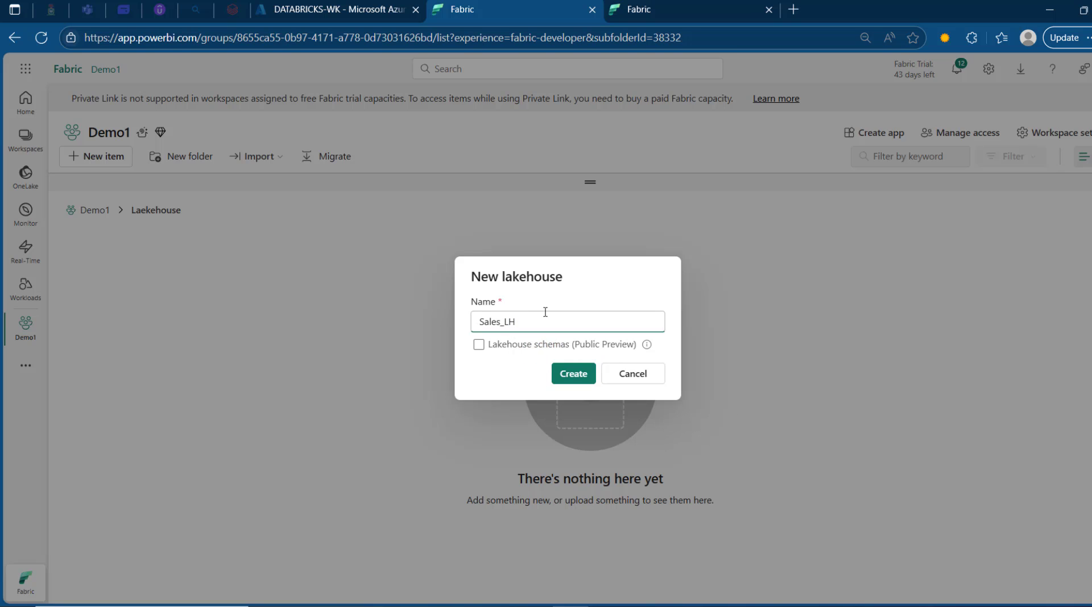
left_click(576, 374)
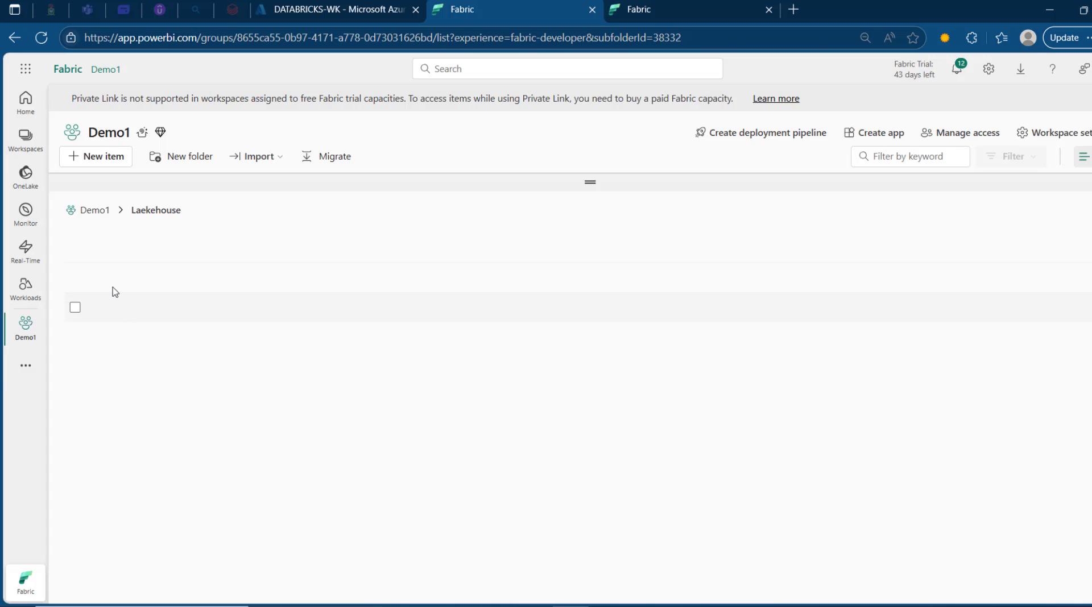
Step: Return to the Demo1 workspace root and open the Warehouse folder
left_click(25, 324)
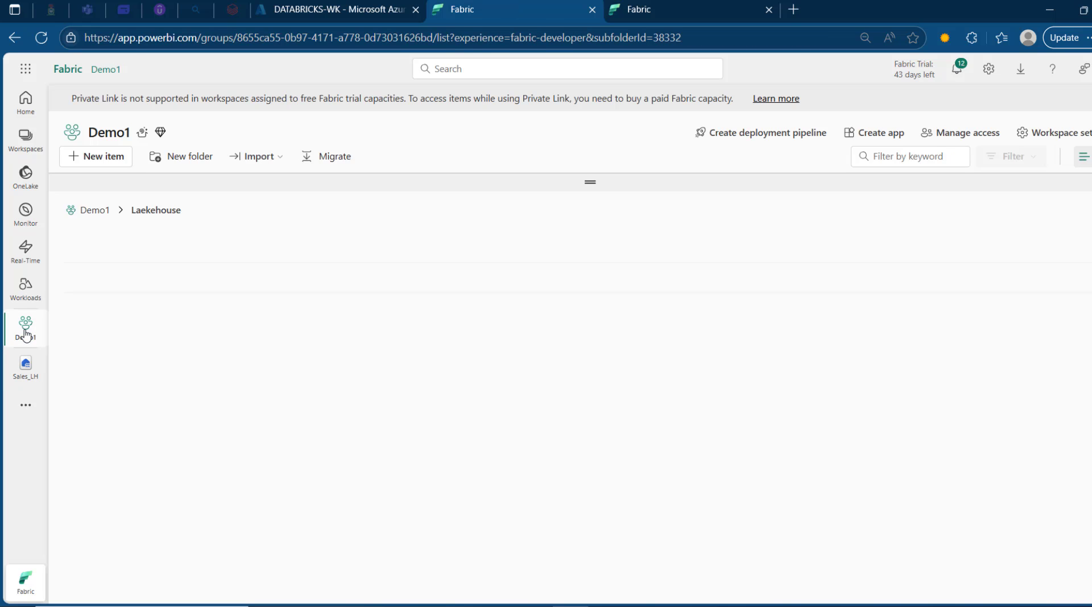
left_click(98, 210)
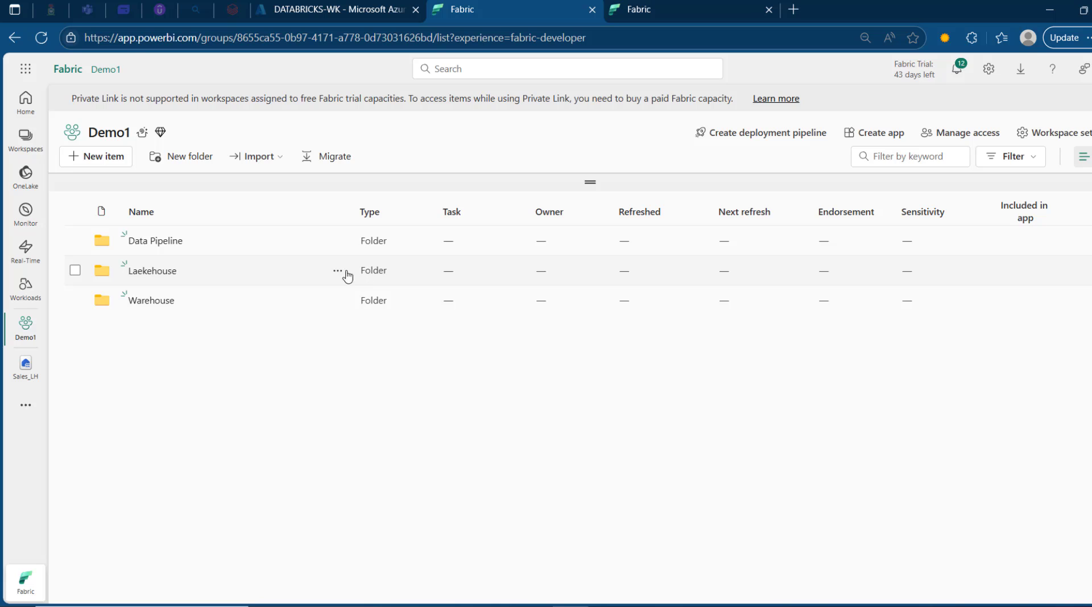
left_click(336, 274)
left_click(152, 301)
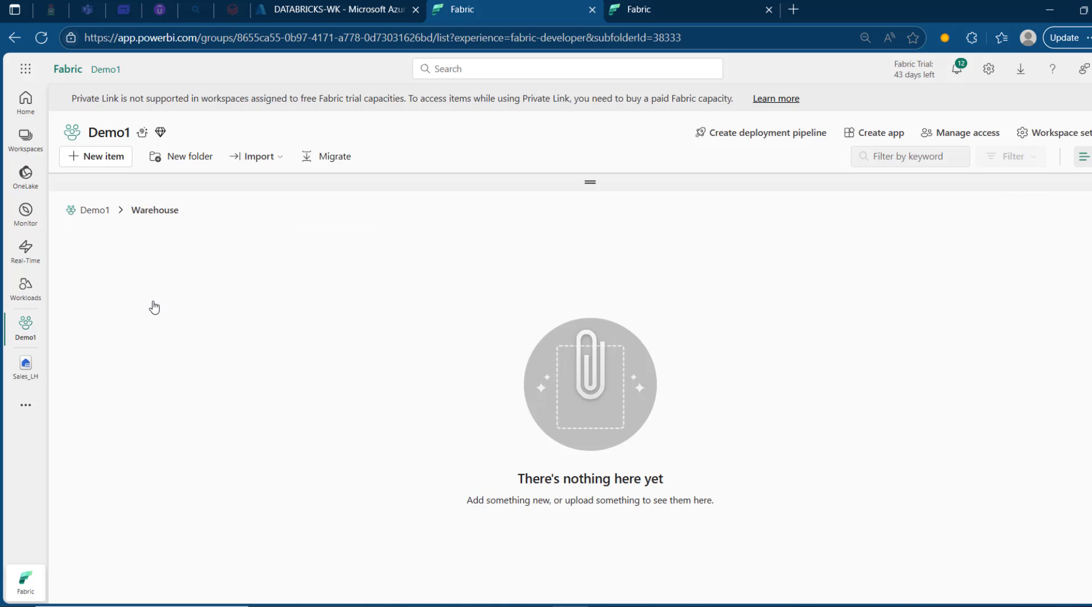
Step: Create a warehouse named Sales_WH inside the Warehouse folder
left_click(112, 163)
left_click(1042, 136)
type("wa")
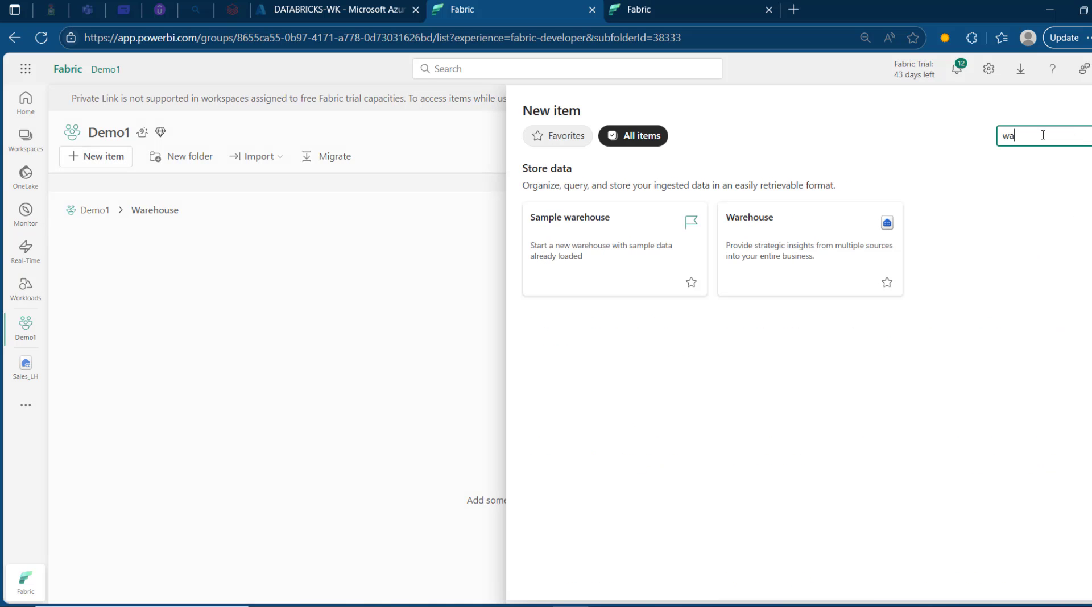
type("reh")
left_click(776, 253)
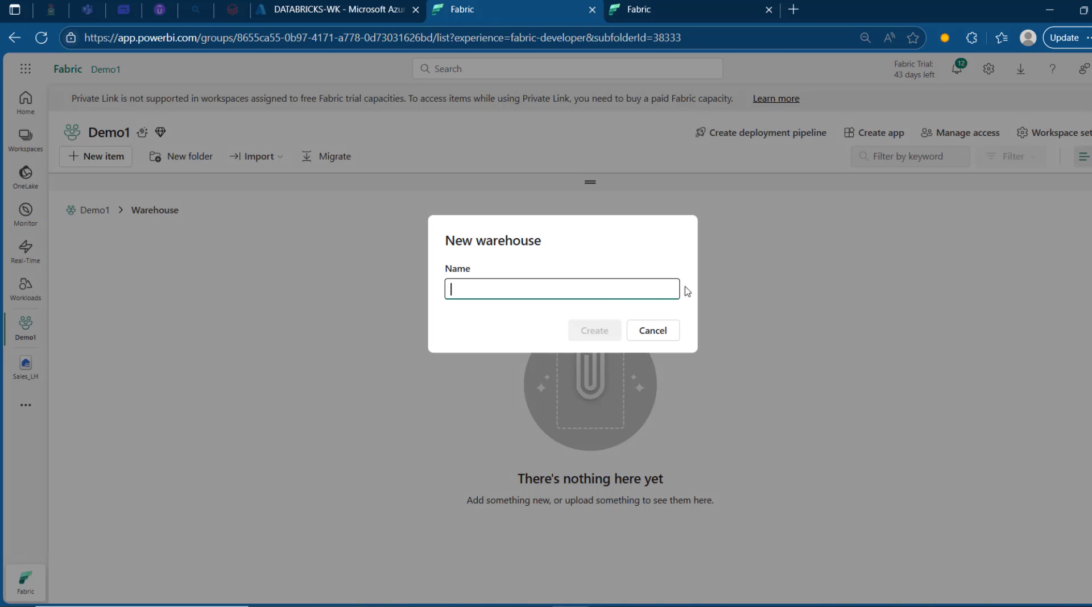
type("Sales_")
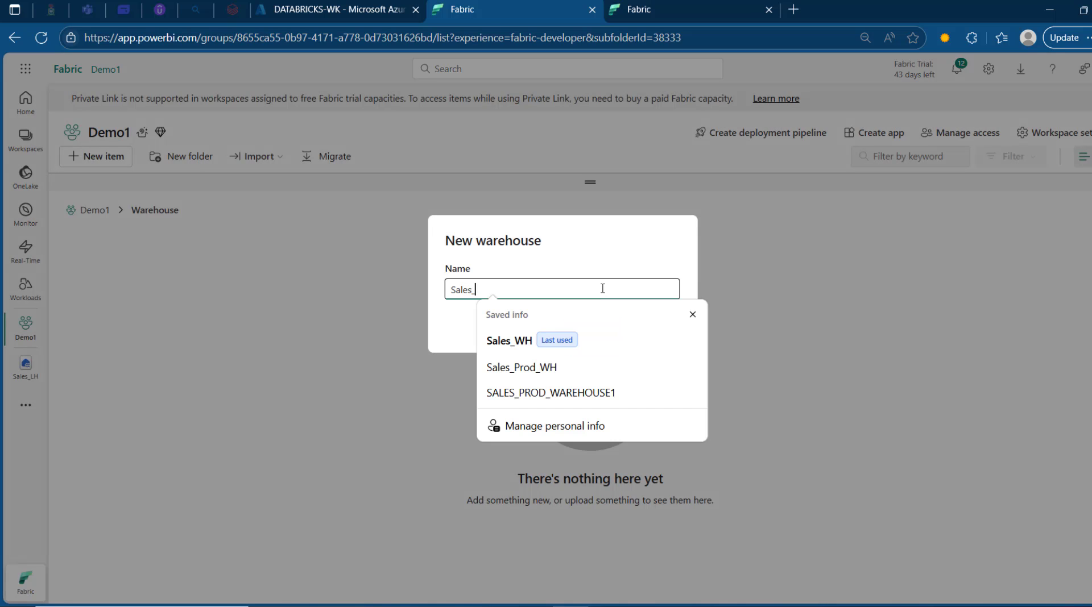
type("WH")
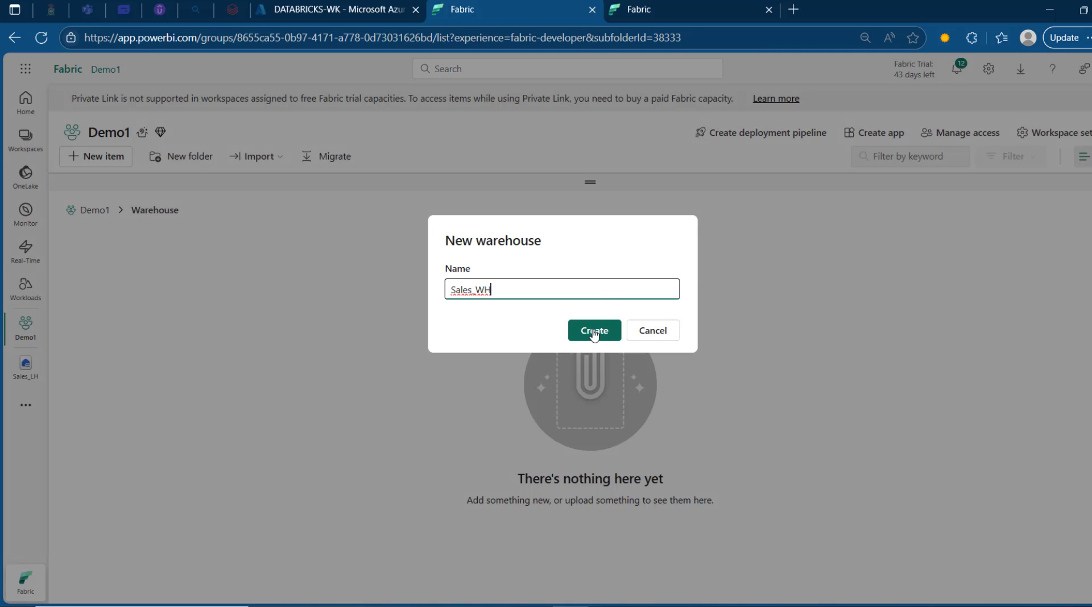
left_click(594, 331)
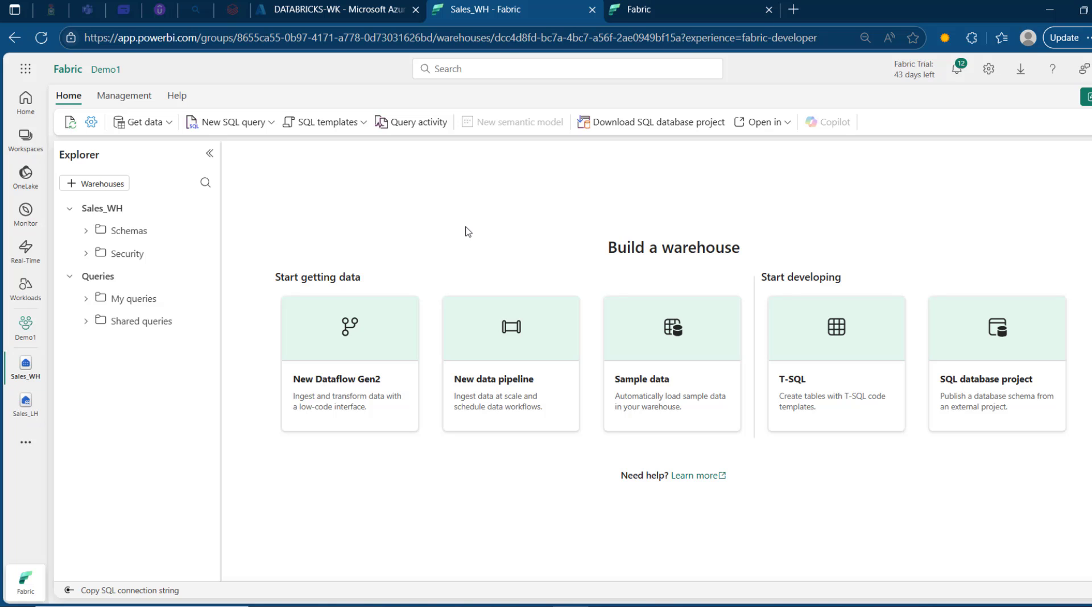
Step: Open the Sales_LH lakehouse and start a folder upload into its Files section
left_click(20, 418)
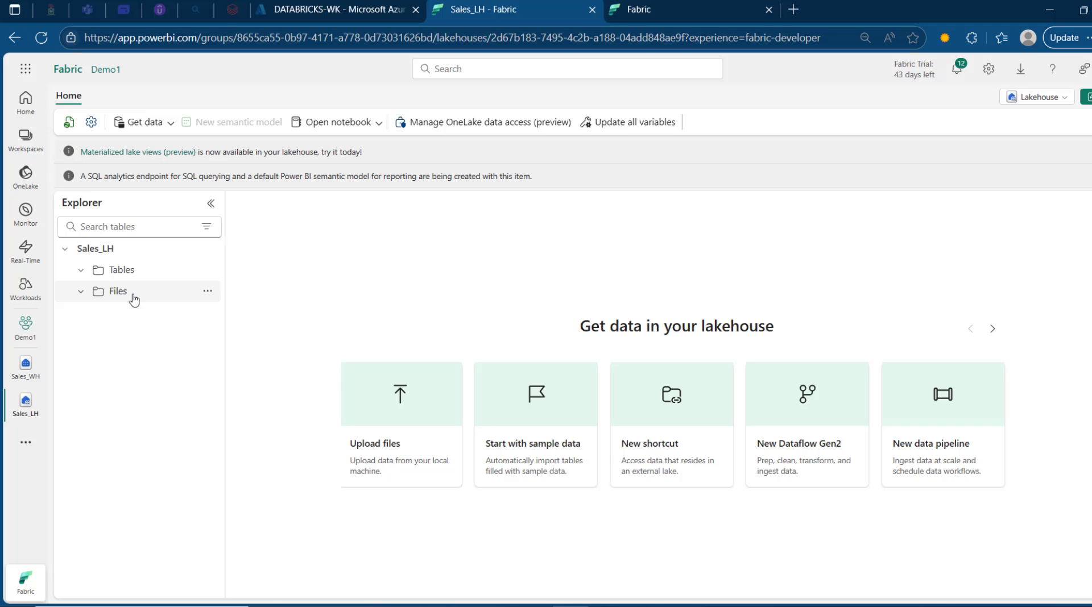
left_click(207, 294)
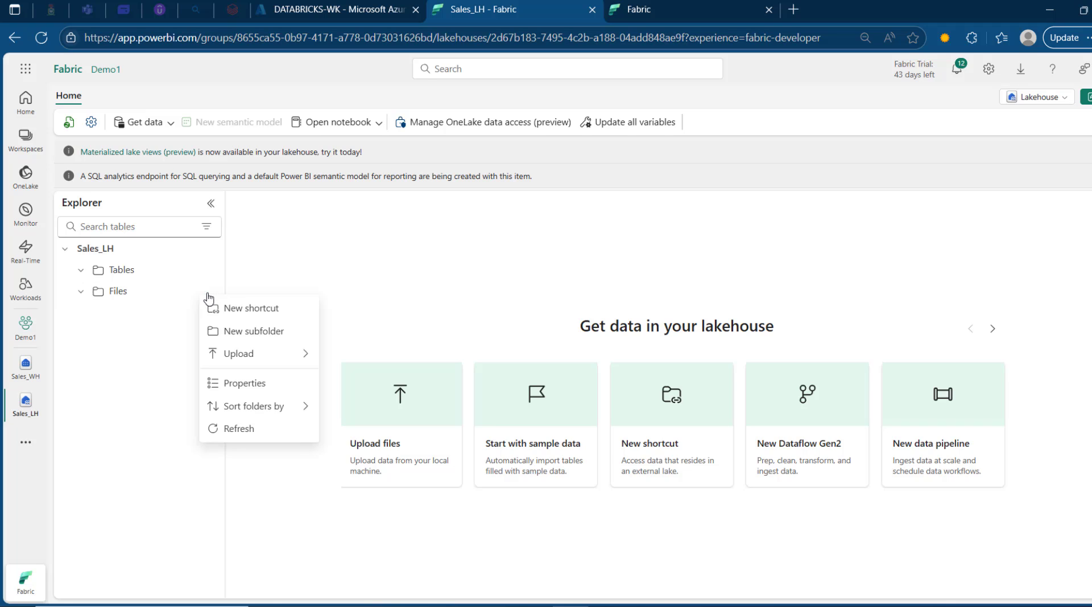
mouse_move(264, 360)
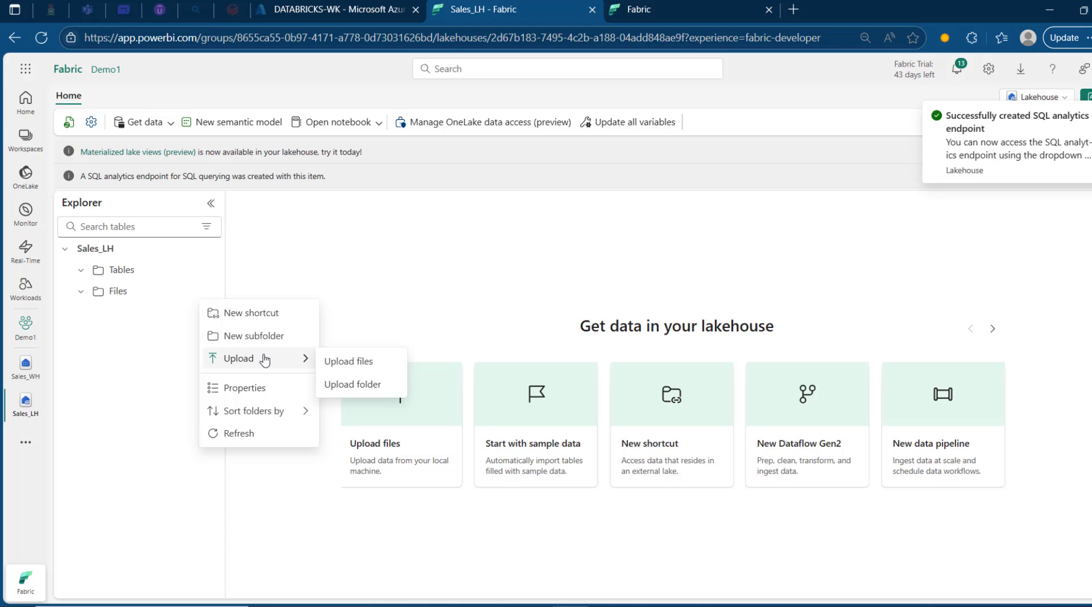
left_click(358, 386)
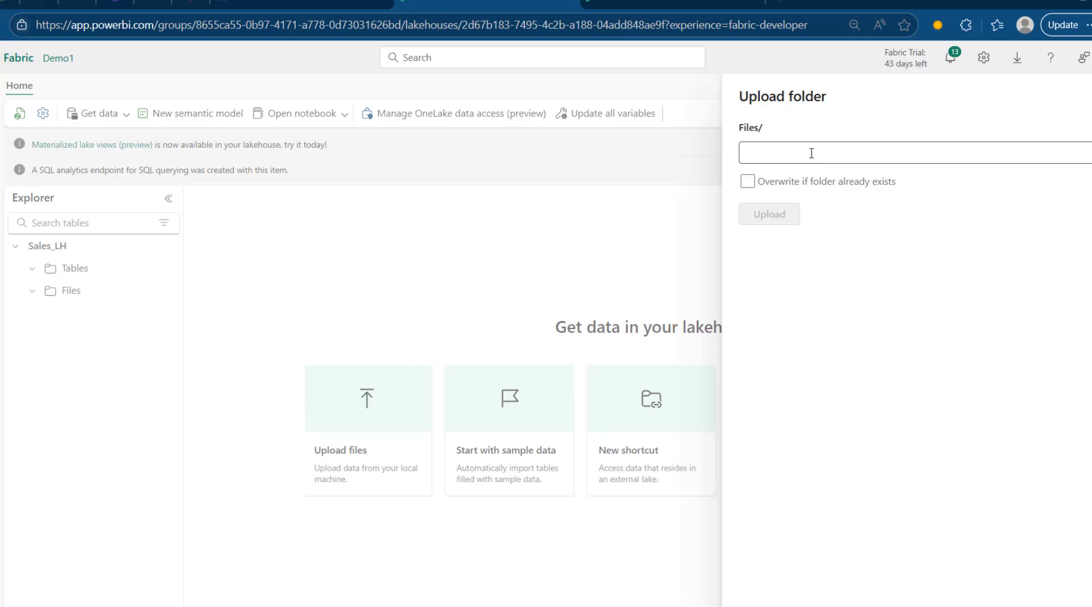
Step: Upload the local region_orders_customers folder to the lakehouse's Files section and close the upload pane
left_click(810, 153)
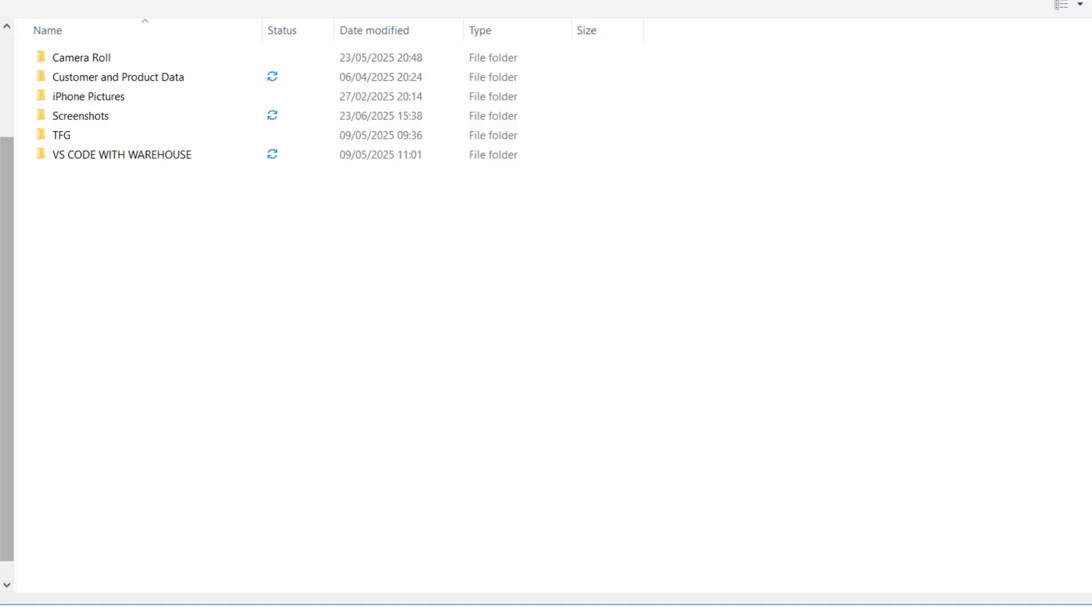
left_click(0, 249)
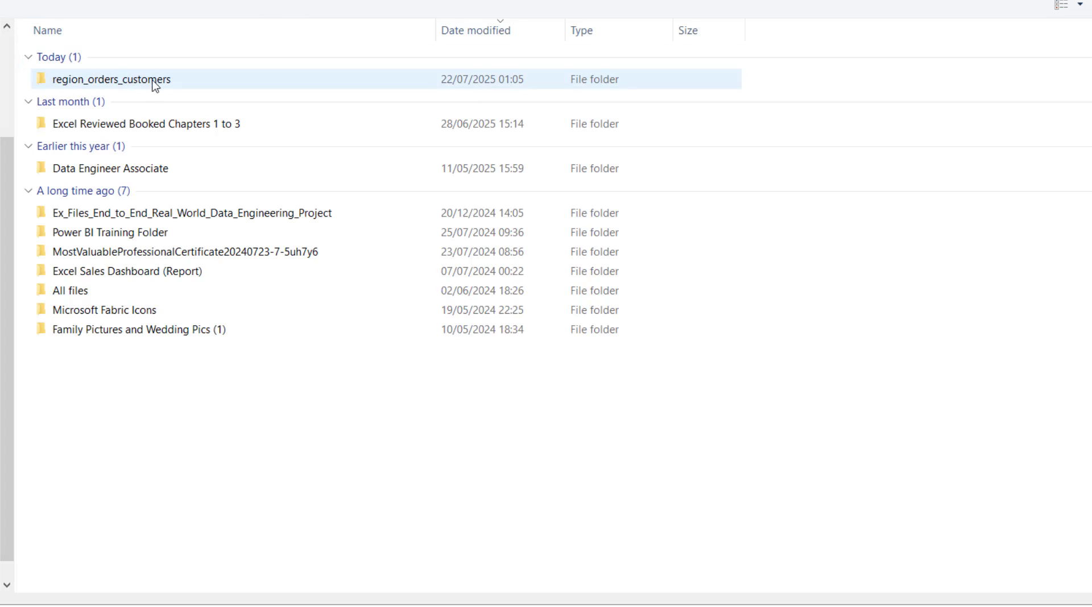
left_click(145, 84)
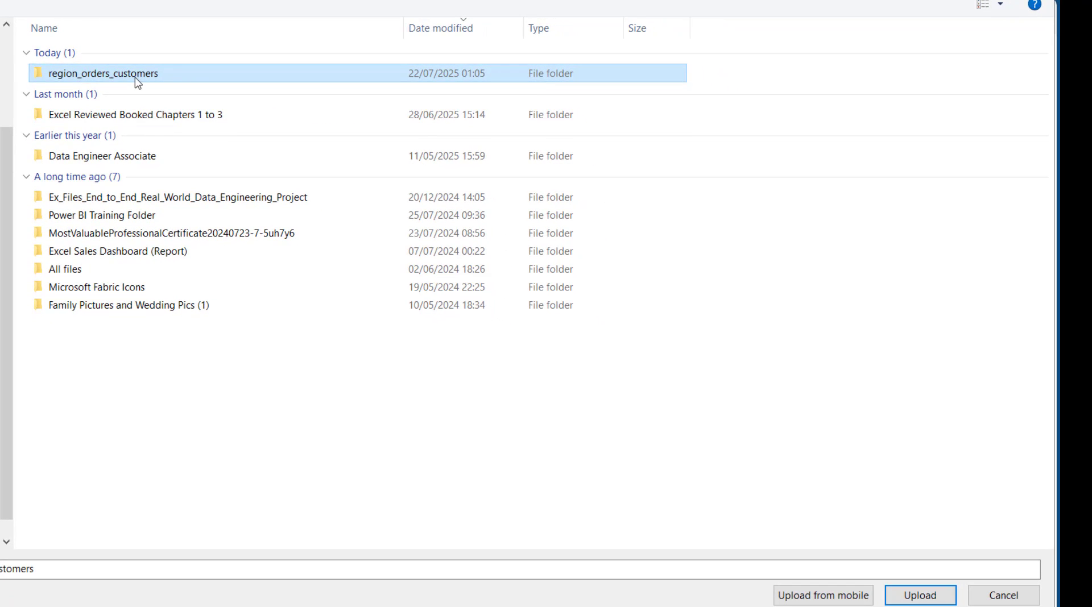
left_click(141, 77)
double_click(284, 74)
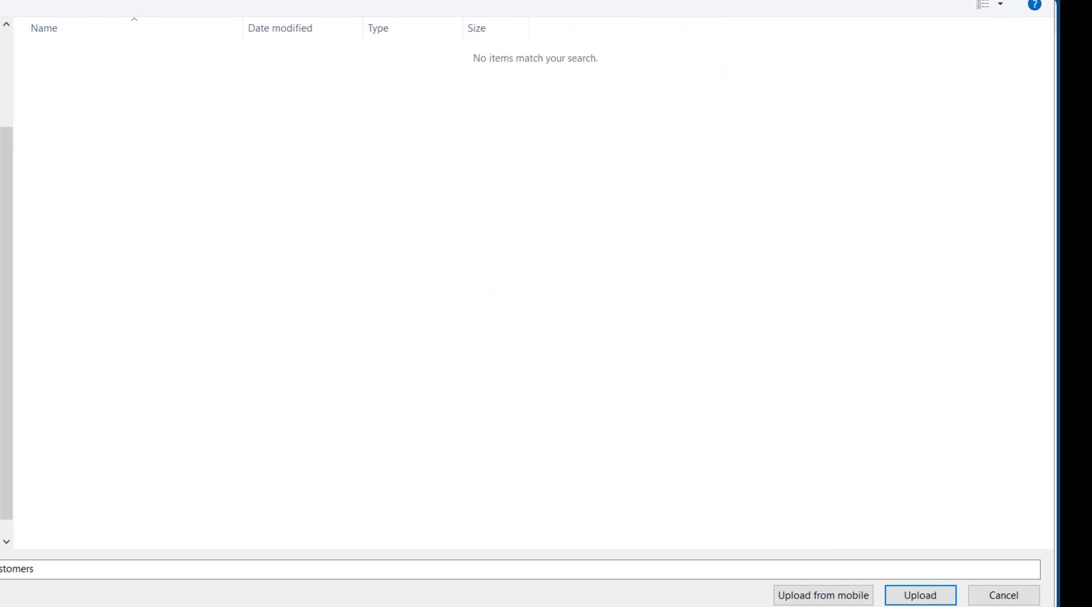
left_click(921, 599)
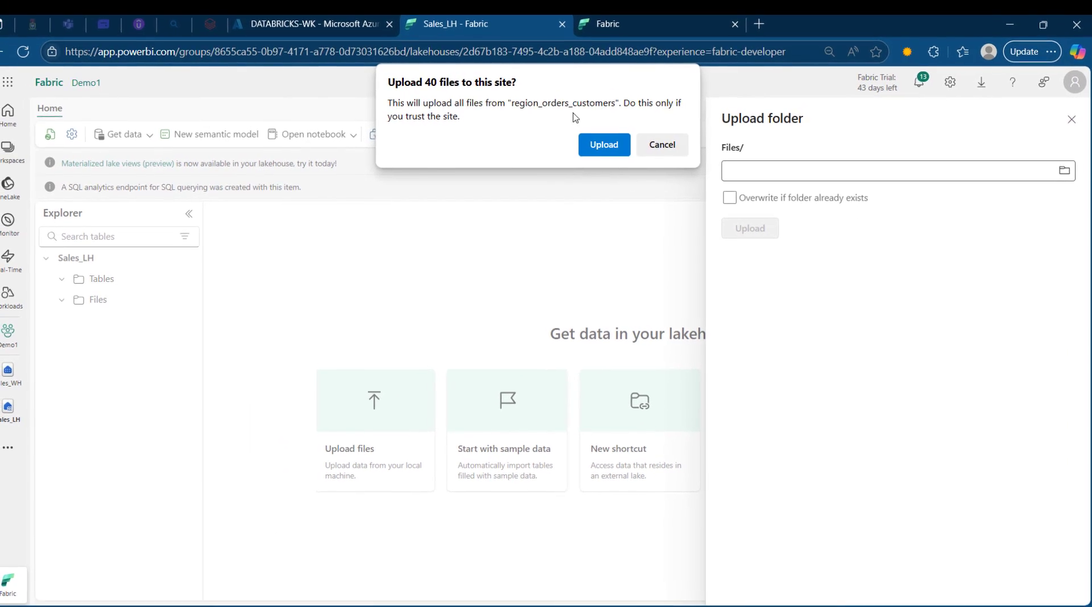
left_click(621, 132)
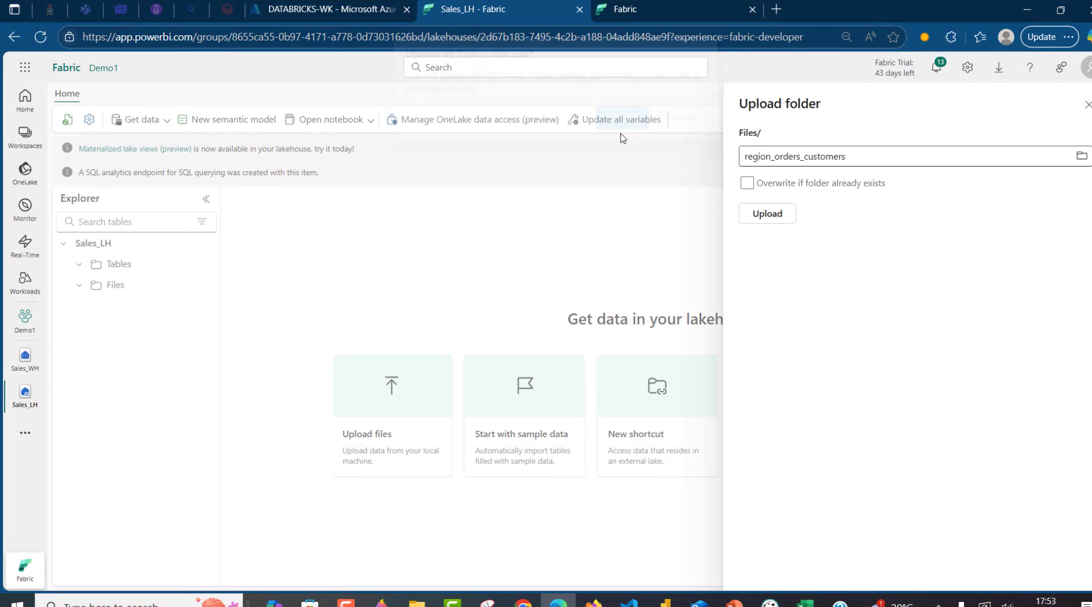
left_click(782, 215)
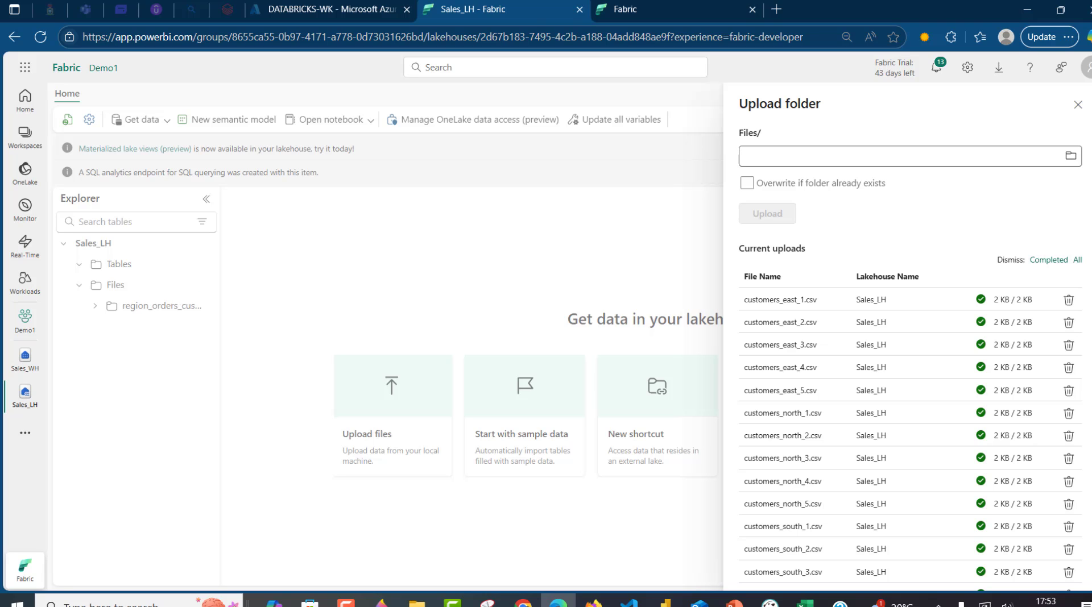
left_click(1077, 105)
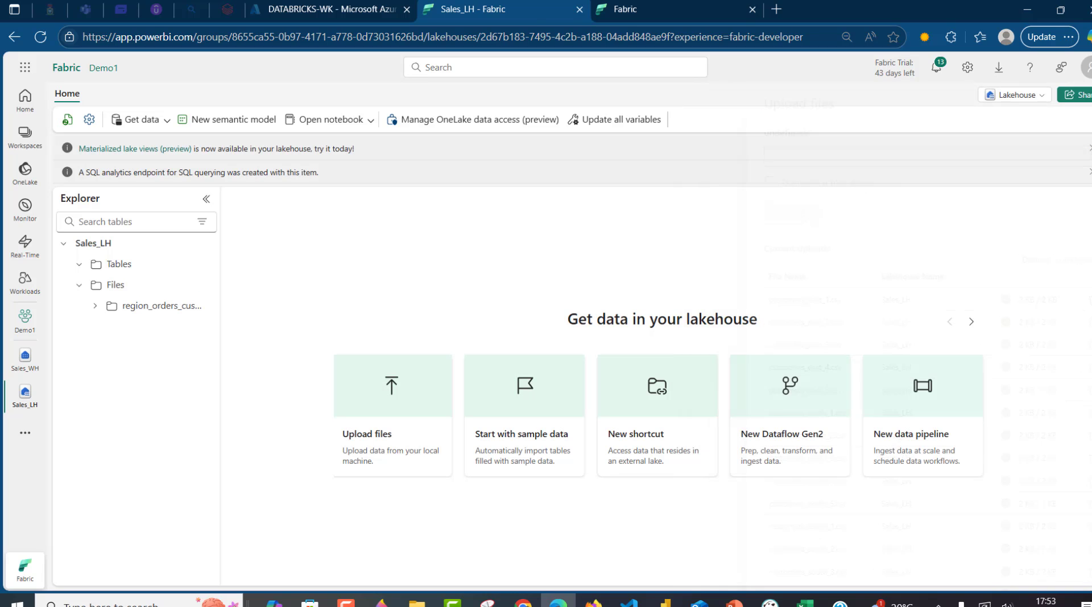
Step: Preview customers_east_1.csv in the uploaded region_orders_customers folder
left_click(163, 308)
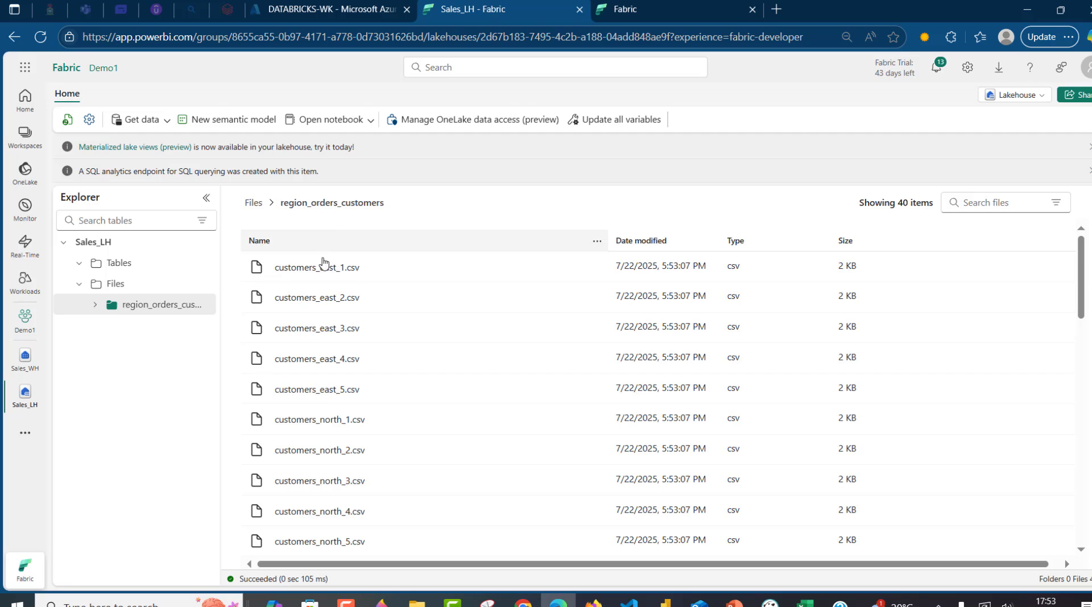
left_click(322, 267)
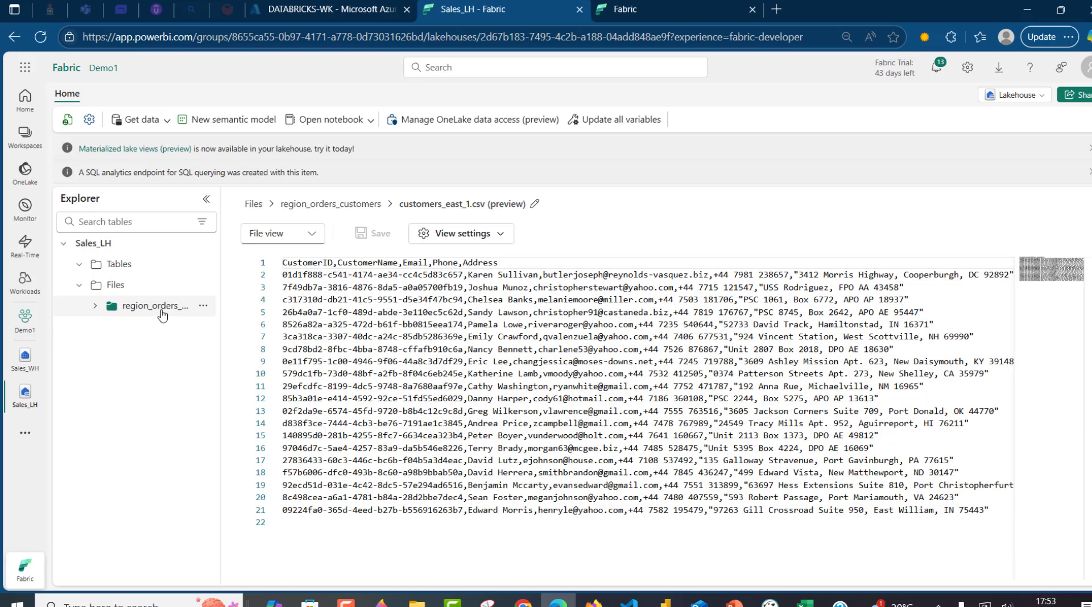
Step: Return to the Demo1 workspace root and open the Data Pipeline folder
left_click(23, 325)
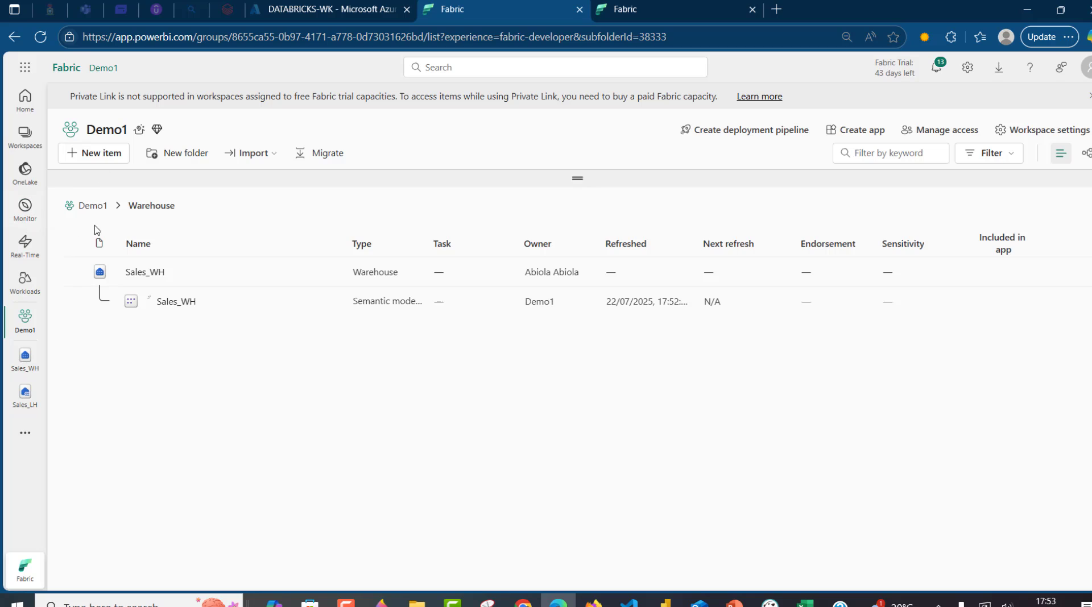
left_click(97, 208)
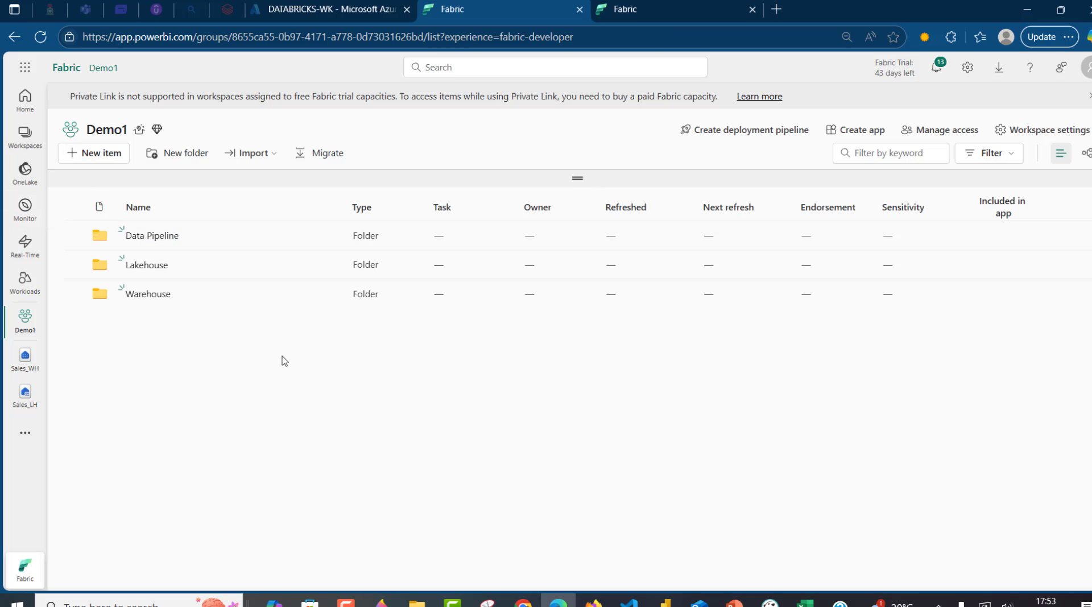
left_click(152, 235)
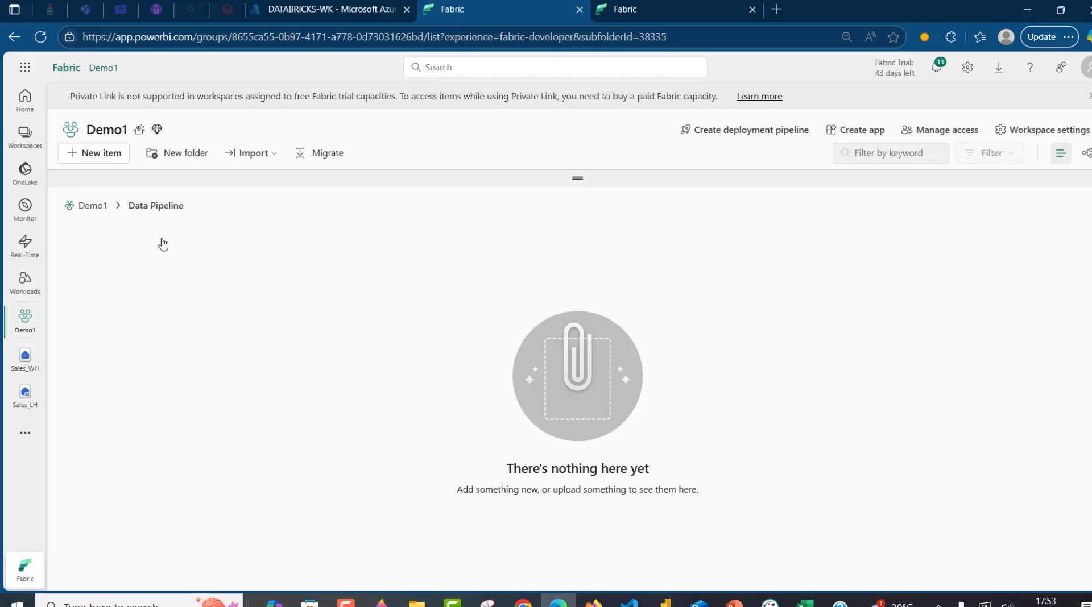
Step: Create a data pipeline named Data Pipeline inside the Data Pipeline folder
left_click(95, 163)
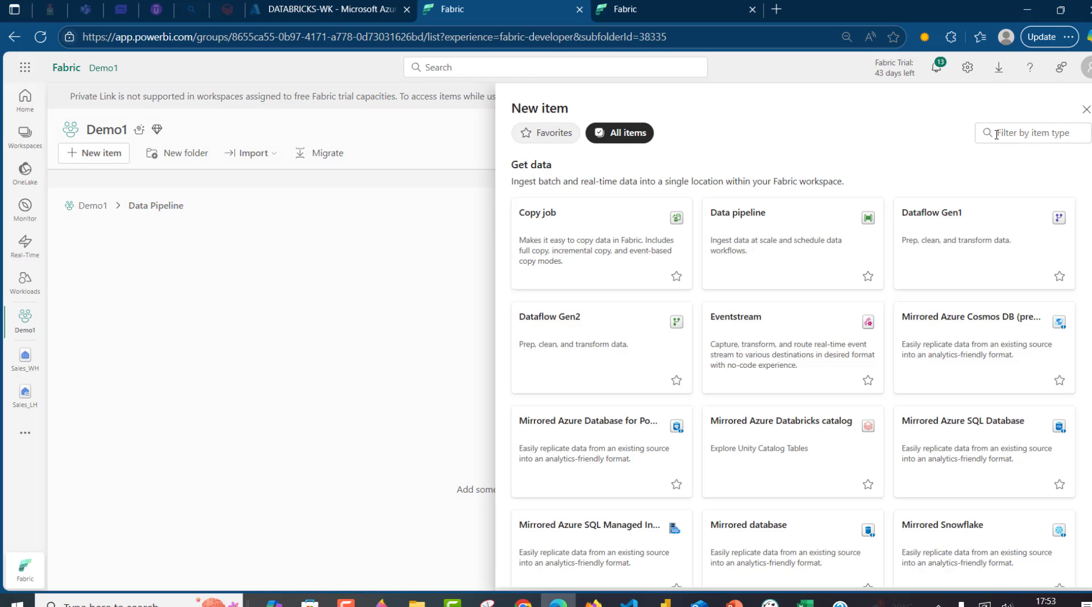
left_click(1003, 133)
type("data pi")
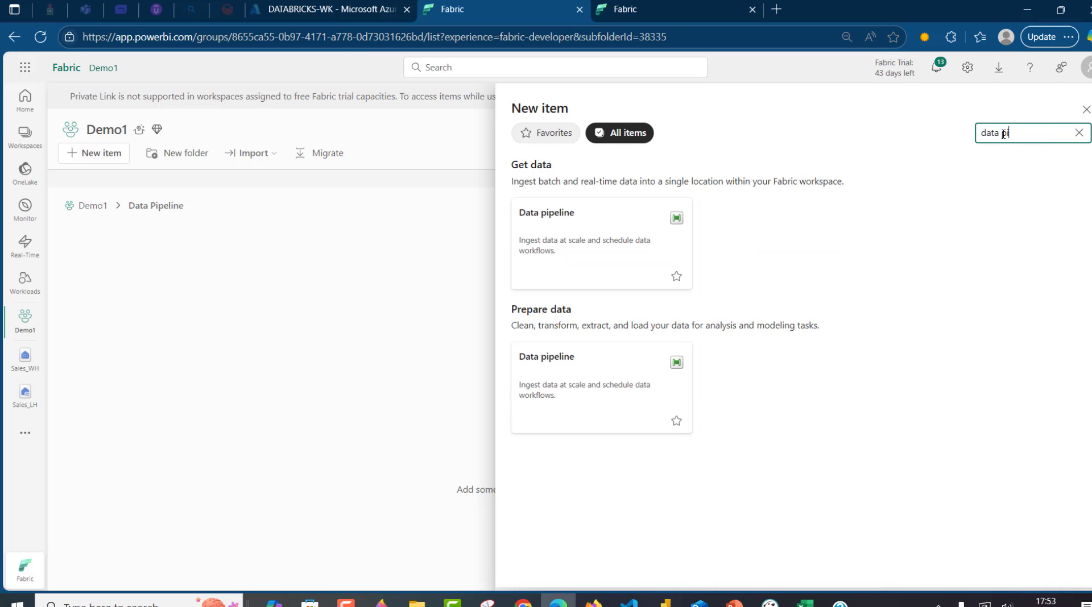
left_click(568, 244)
key("ctrl+a")
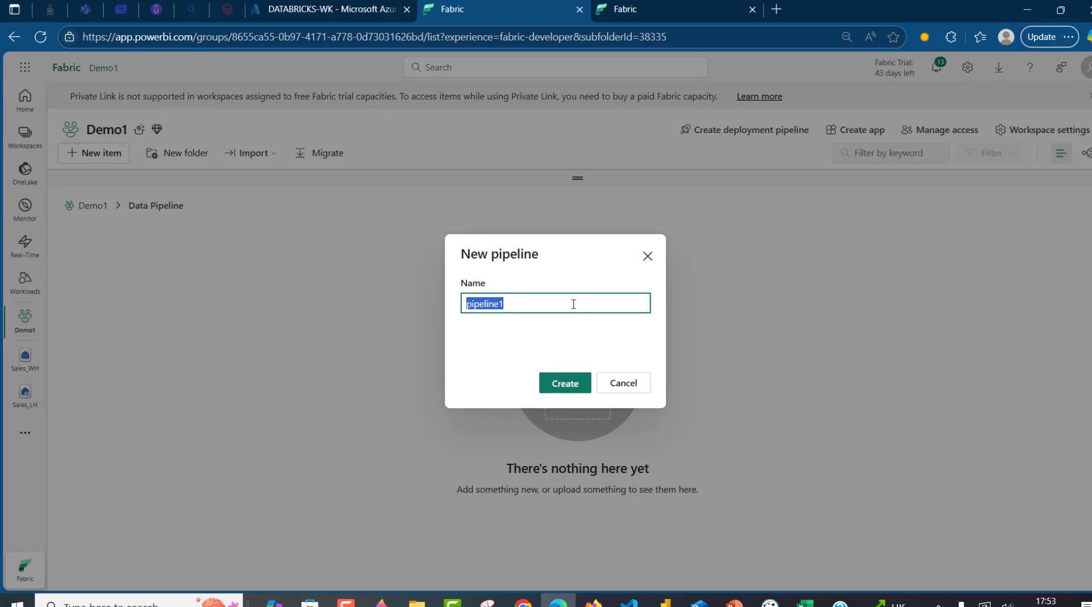
type("Data P")
left_click(563, 384)
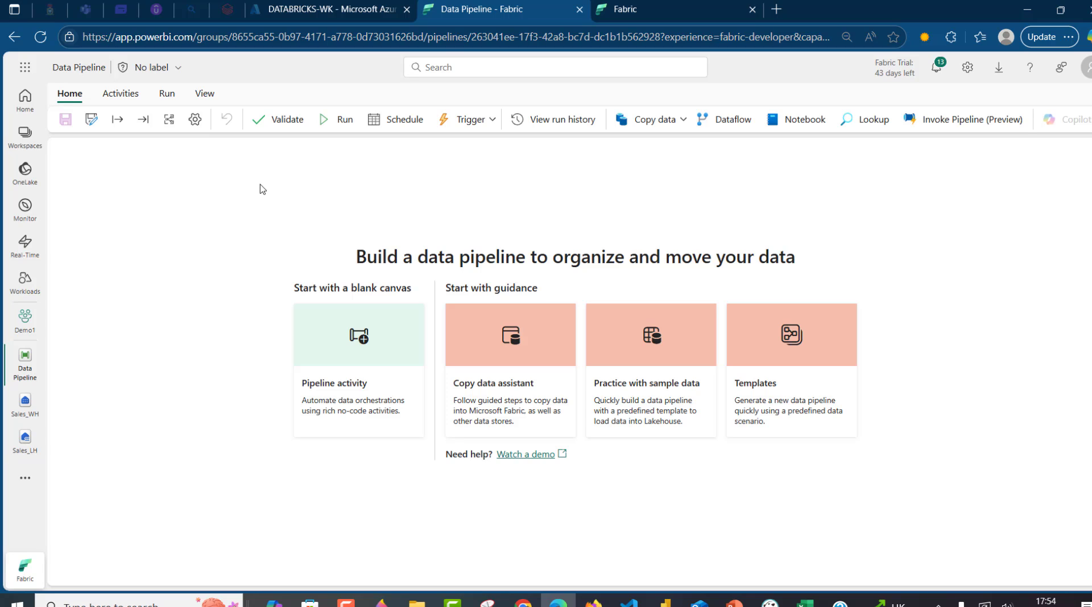
Step: Add a Get Metadata activity near the middle of the canvas and name it "Get Metadata of all files from lakehouse"
left_click(384, 361)
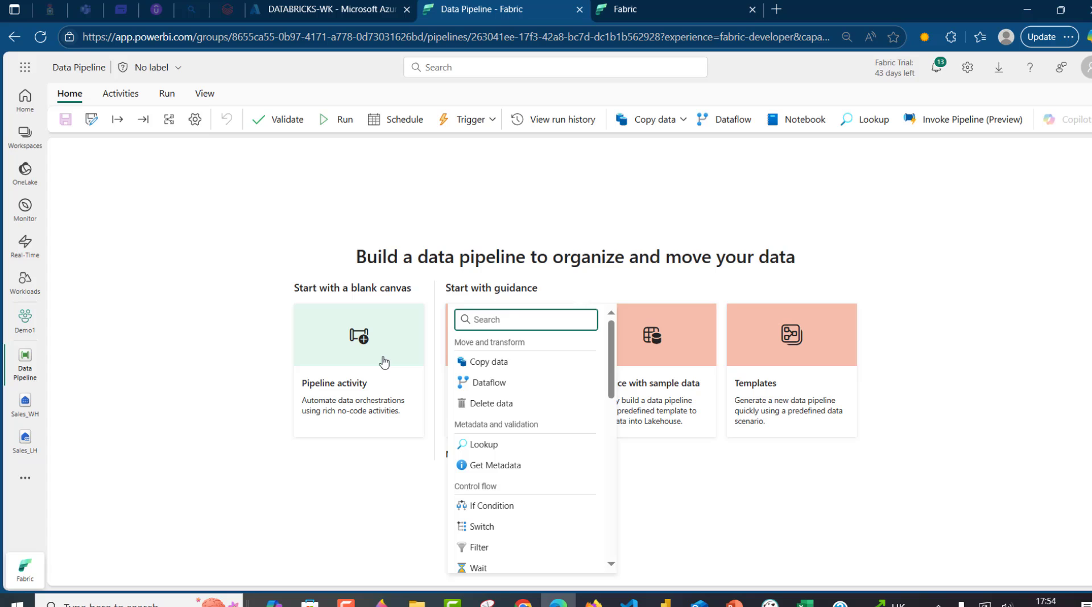
type("get")
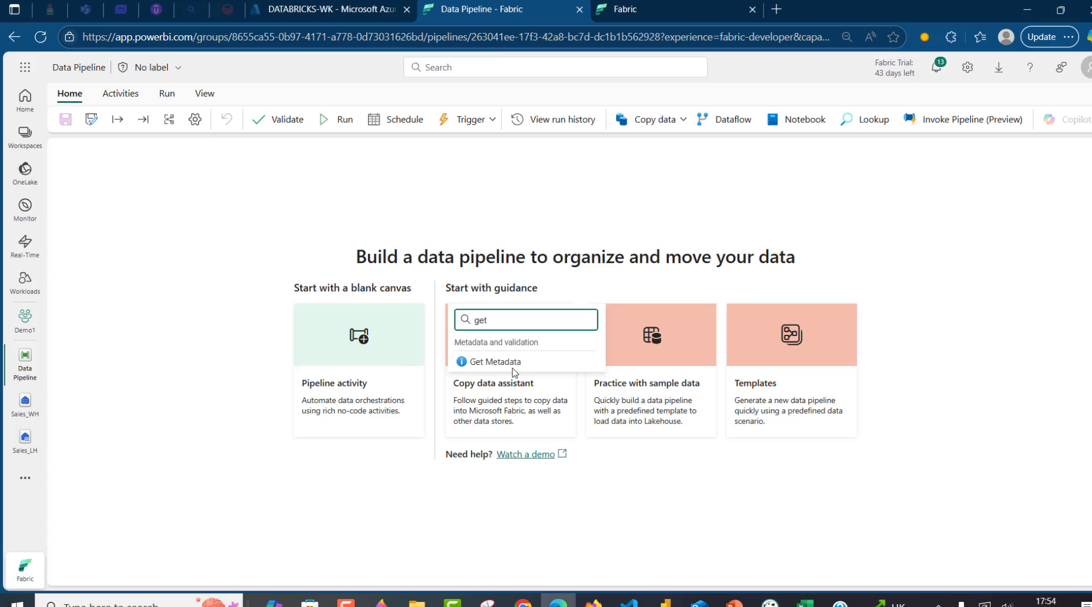
left_click(517, 363)
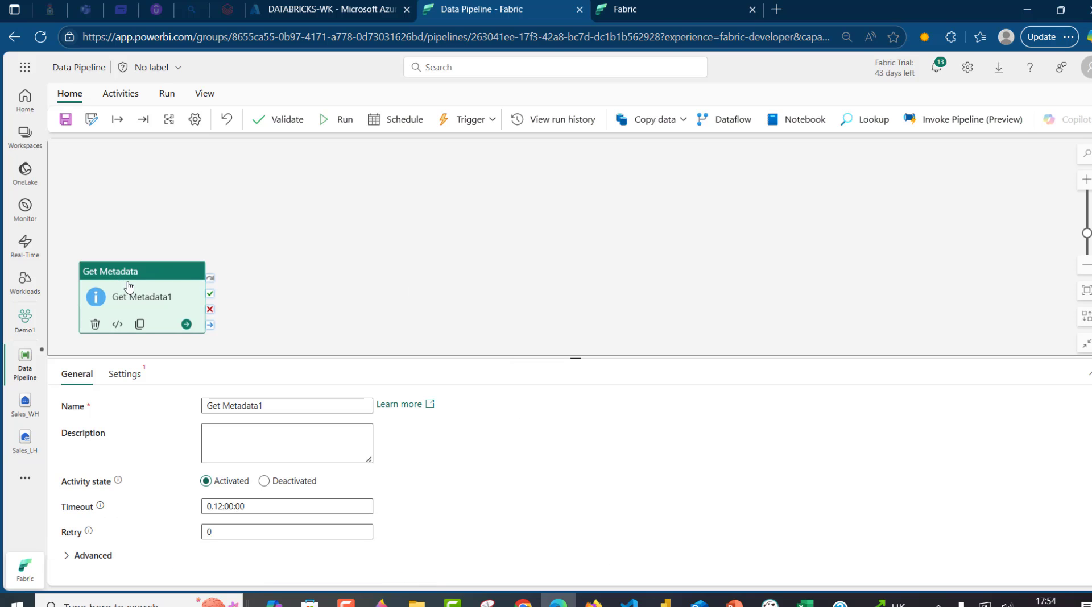
left_click_drag(124, 272, 387, 236)
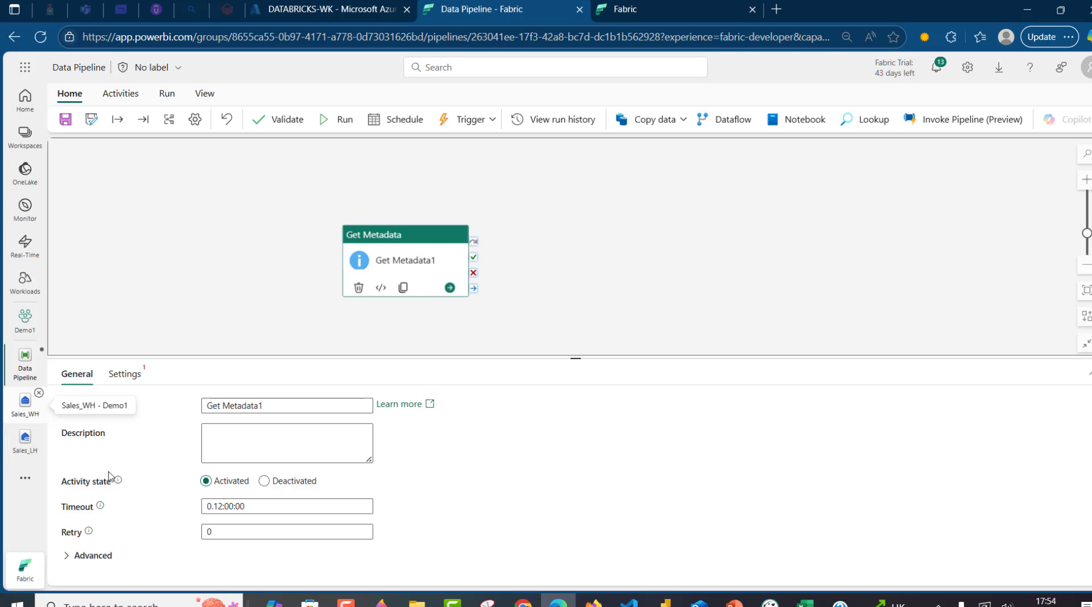
left_click(288, 404)
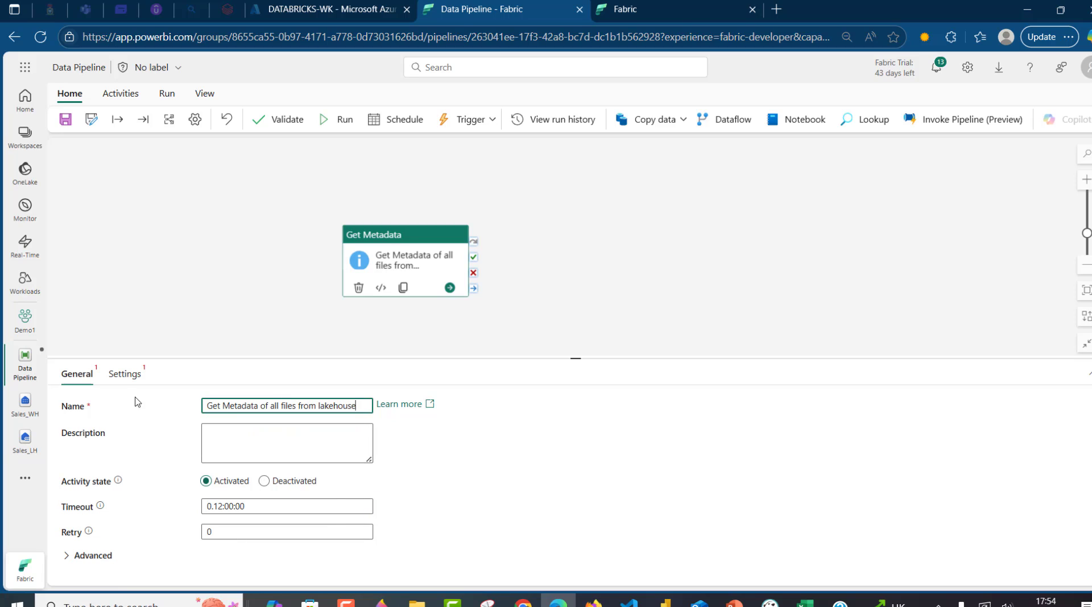
Step: Set the Get Metadata activity's connection to Sales_LH and its root folder to Files
left_click(126, 376)
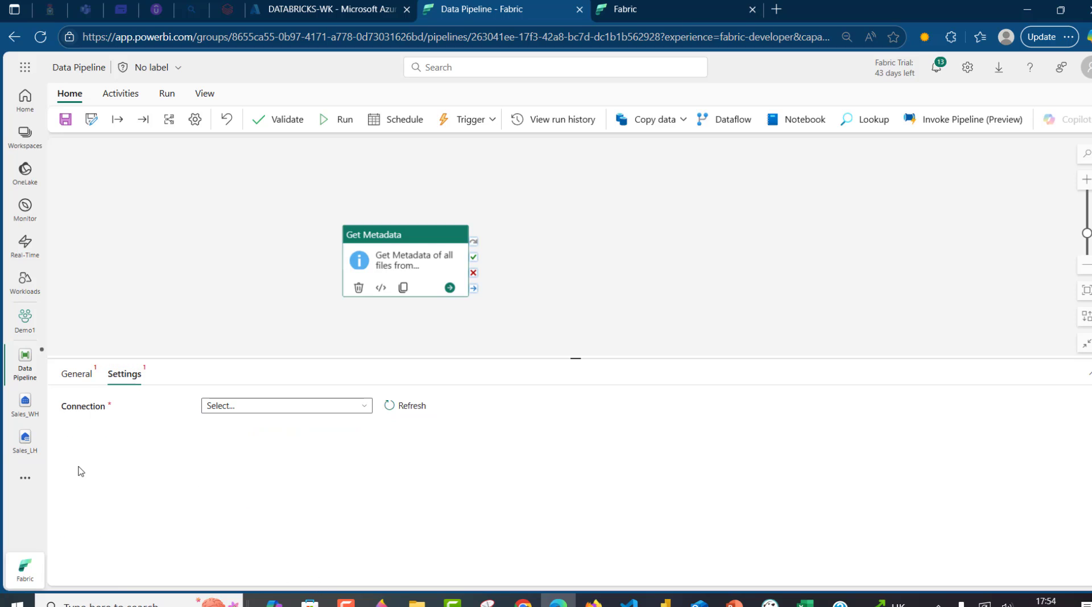
left_click(358, 411)
type("sa")
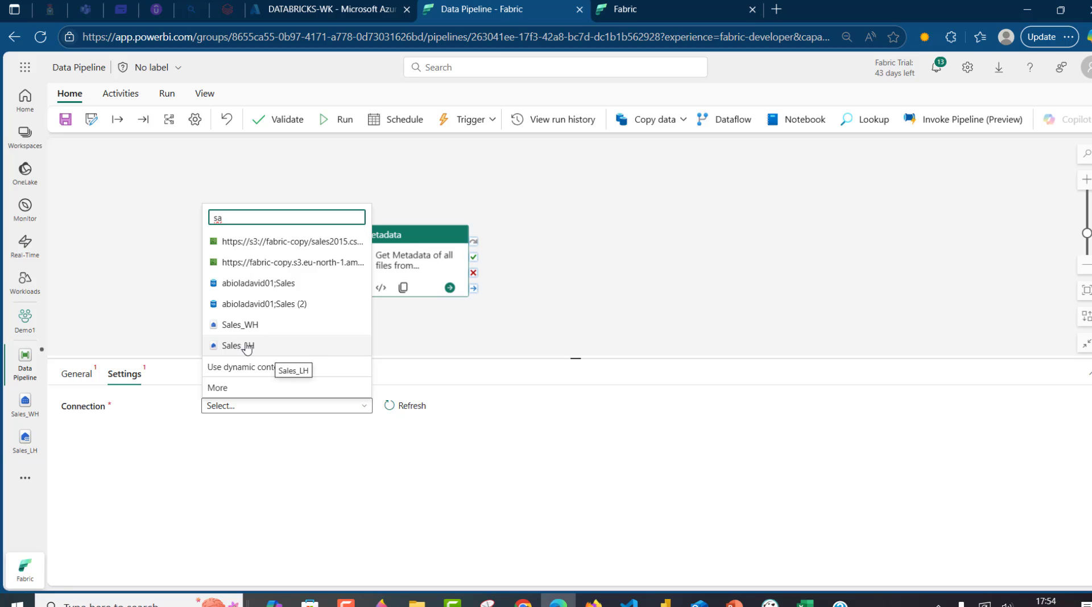
left_click(246, 347)
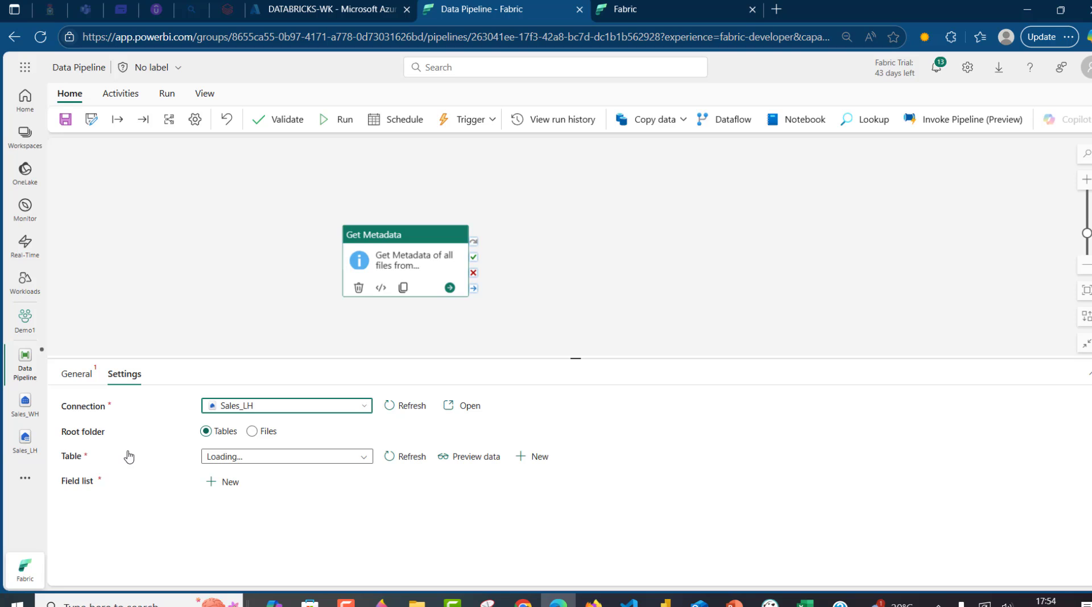
left_click(252, 431)
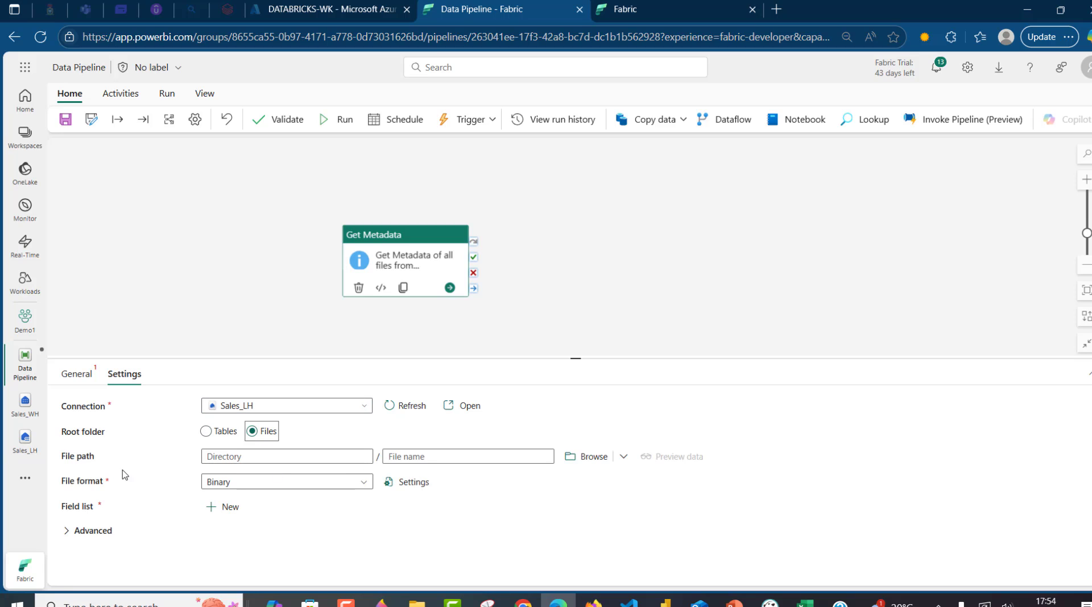
Step: Point the Get Metadata activity at the region_orders_customers folder and set its file format to DelimitedText
left_click(589, 455)
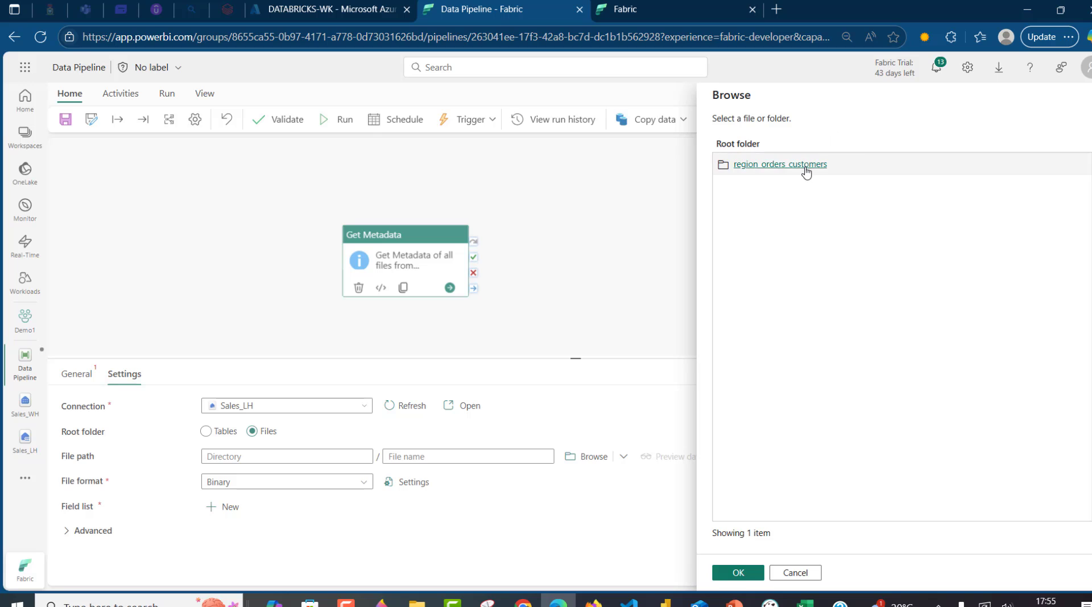
left_click(806, 164)
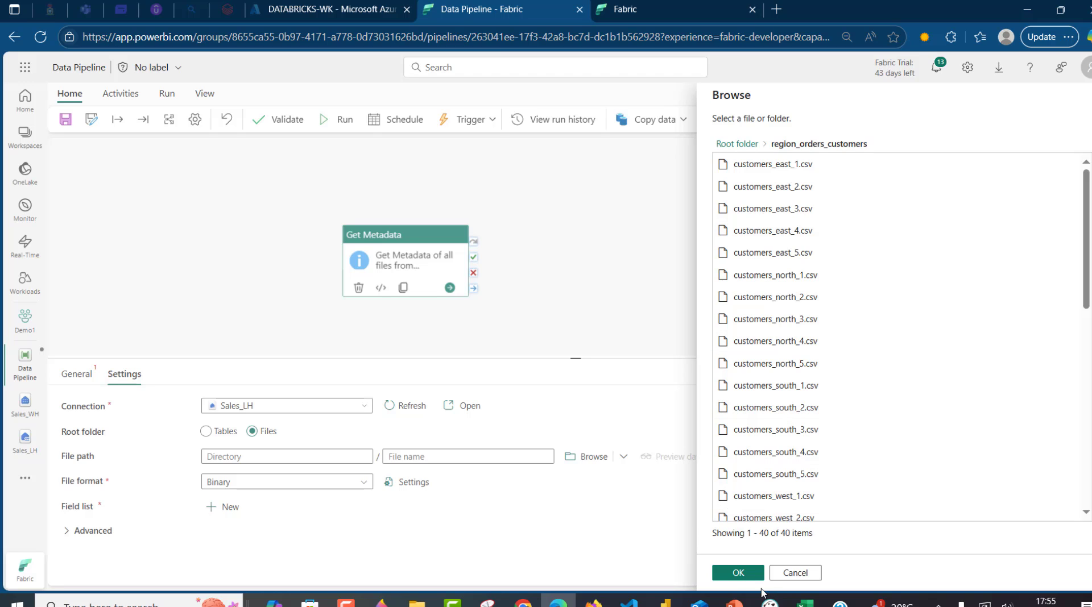
left_click(738, 573)
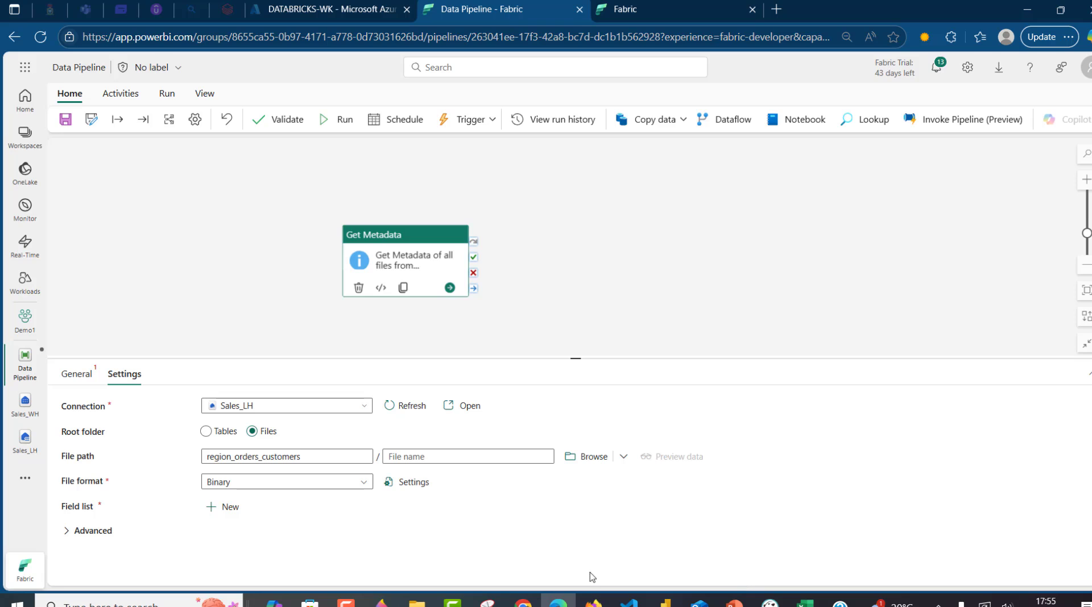
left_click(365, 484)
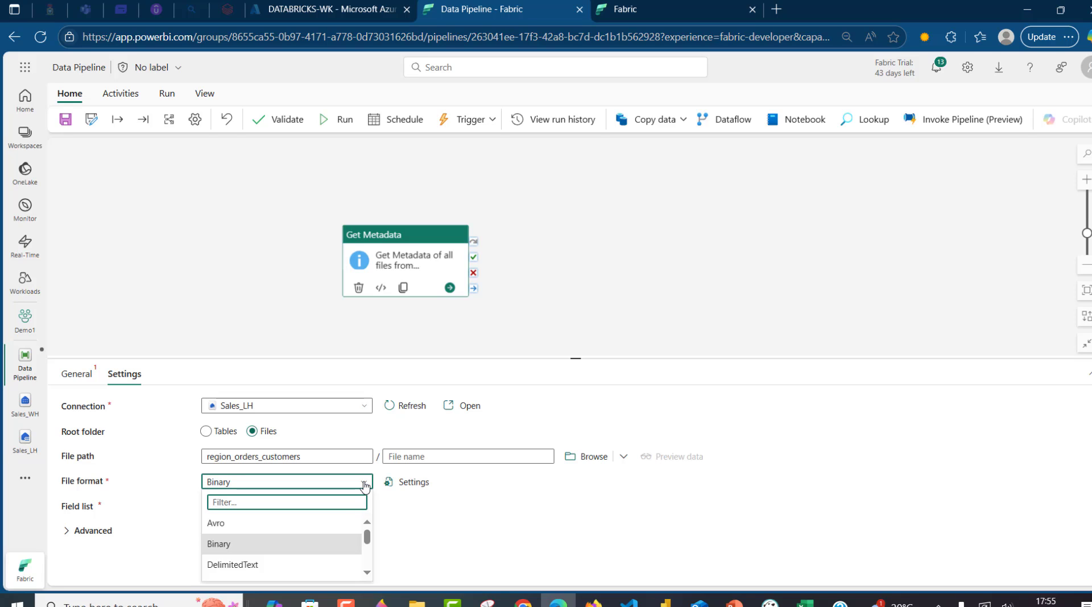
left_click(242, 565)
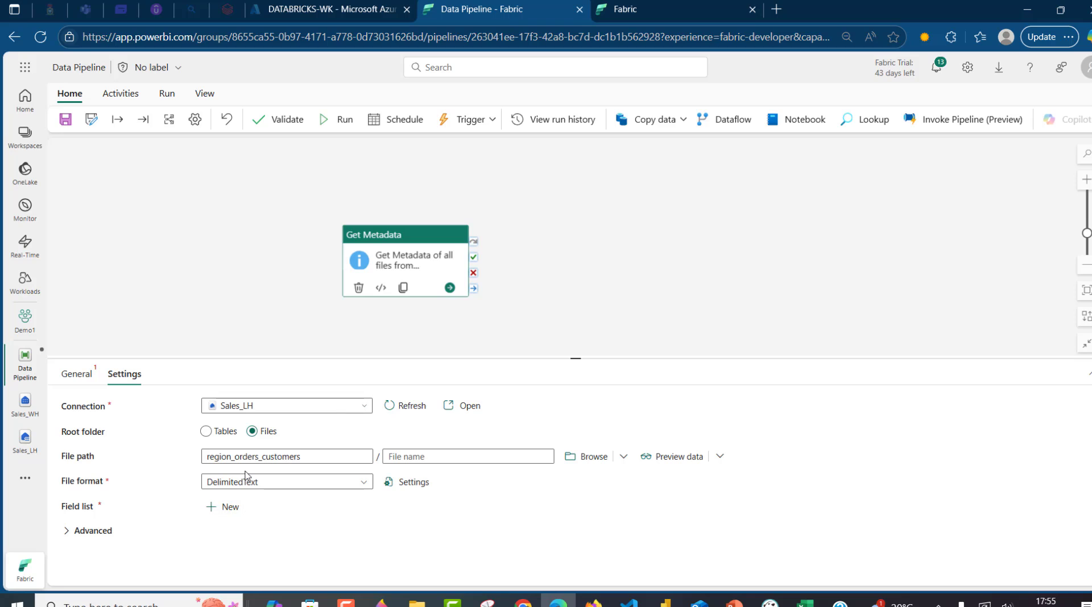
Step: Add a Child items argument to the Get Metadata activity's field list
left_click(218, 507)
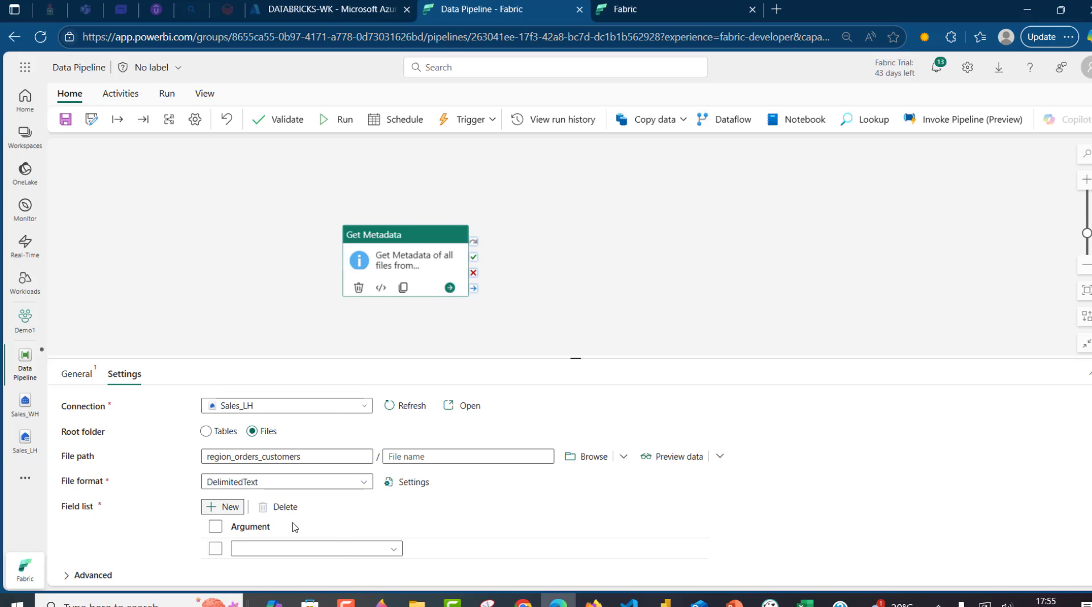
left_click(323, 550)
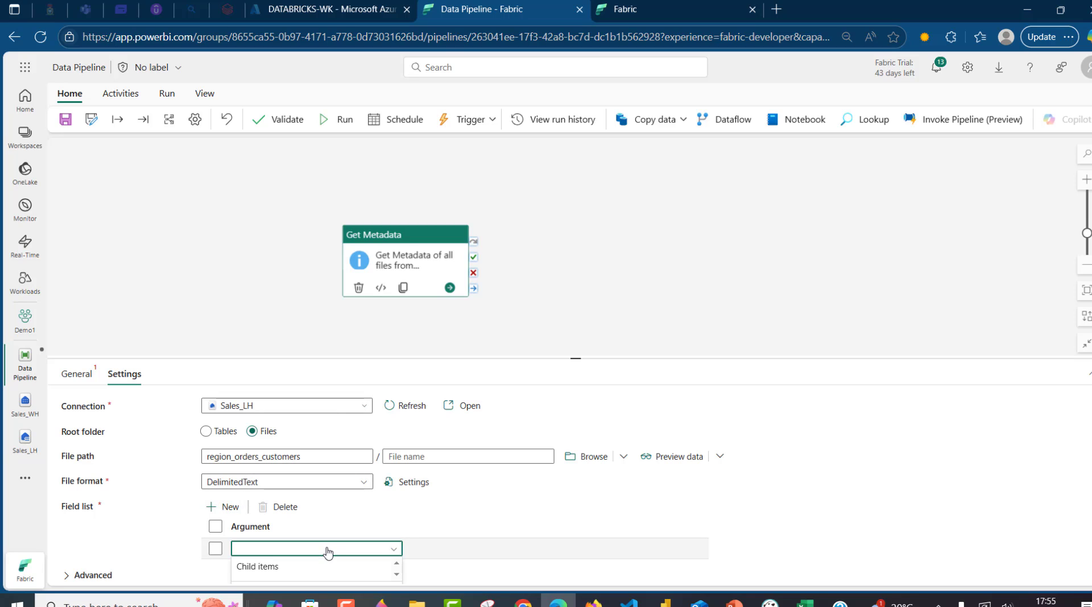
left_click(271, 569)
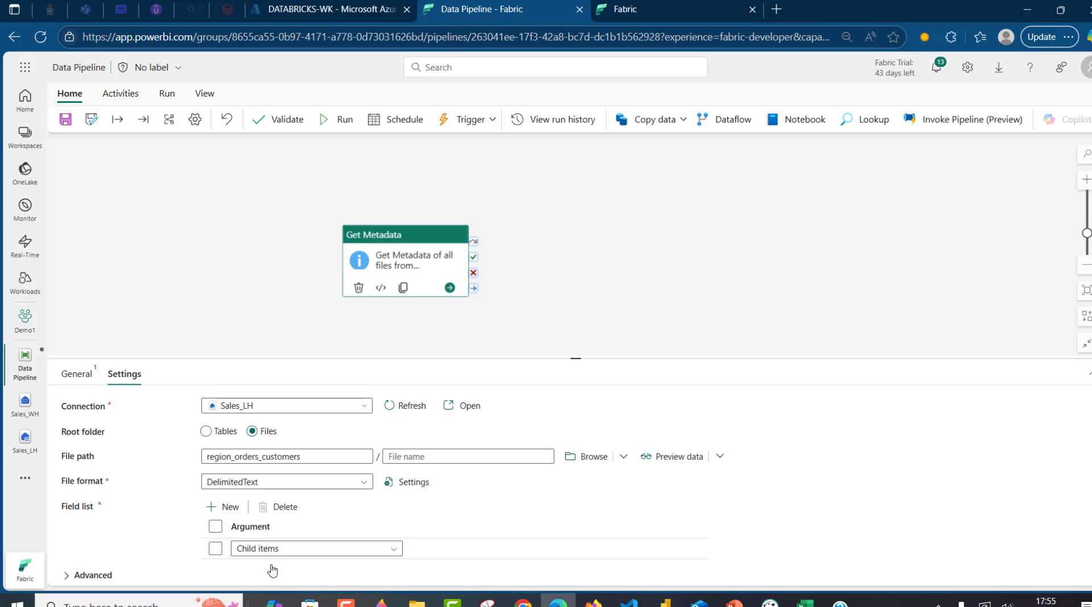
Step: Validate the pipeline, run it, and dismiss the validation results
left_click(283, 121)
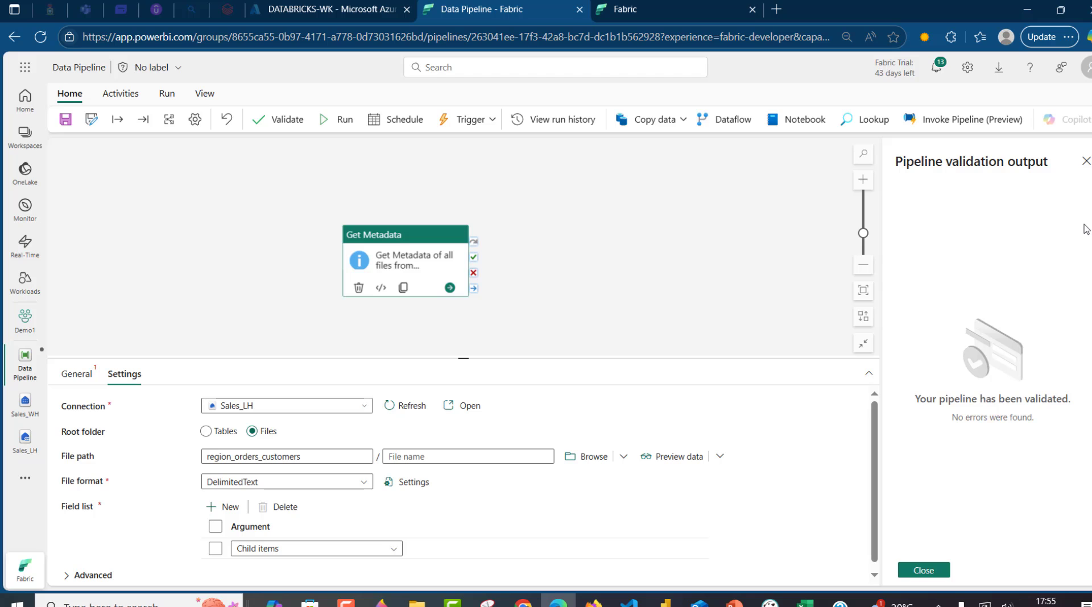
left_click(343, 121)
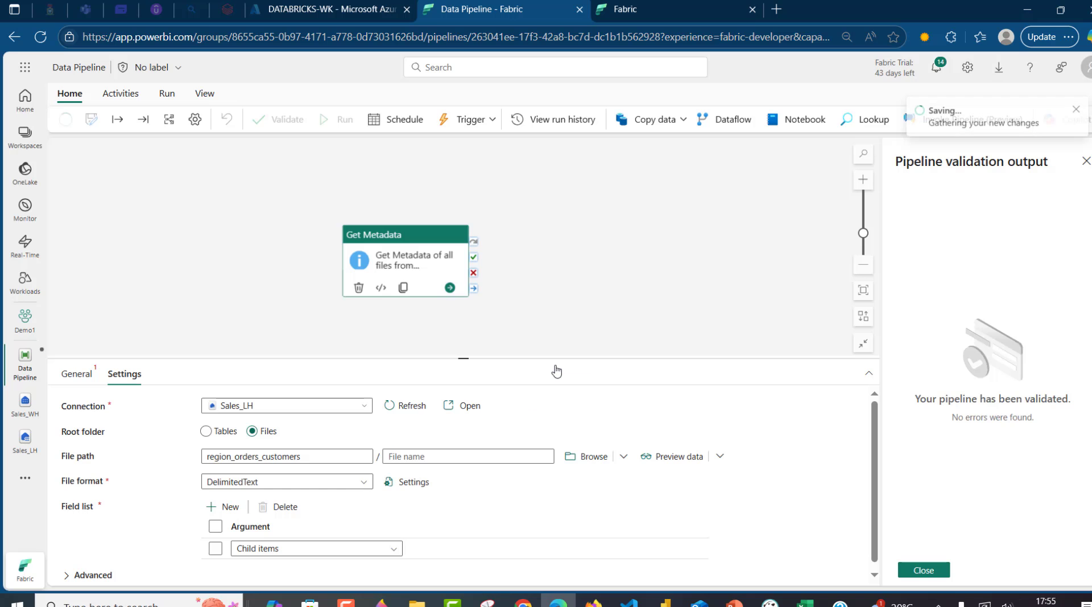
left_click(557, 368)
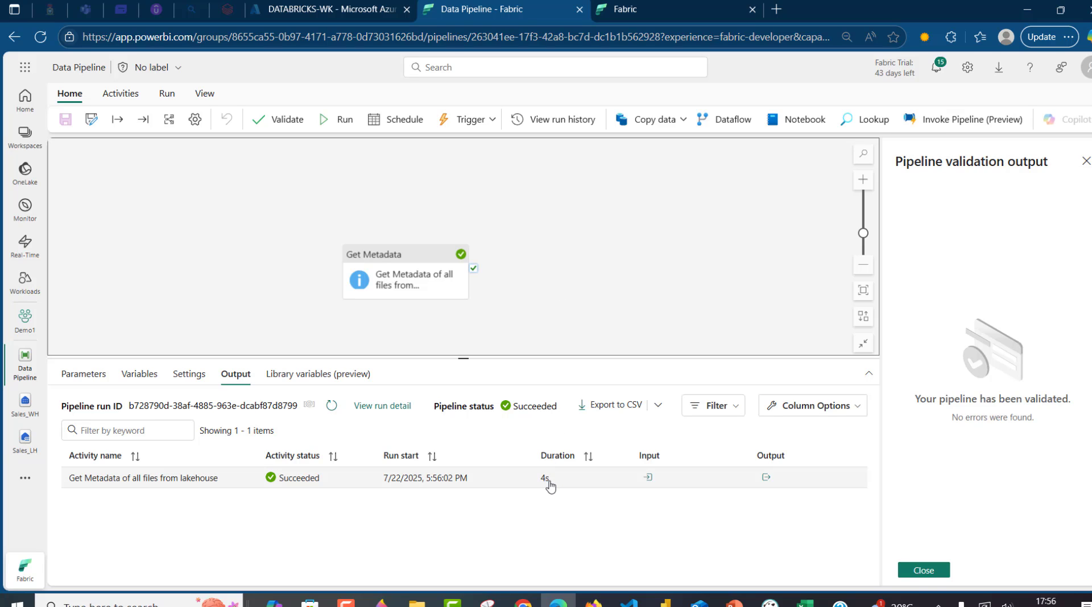
left_click(924, 571)
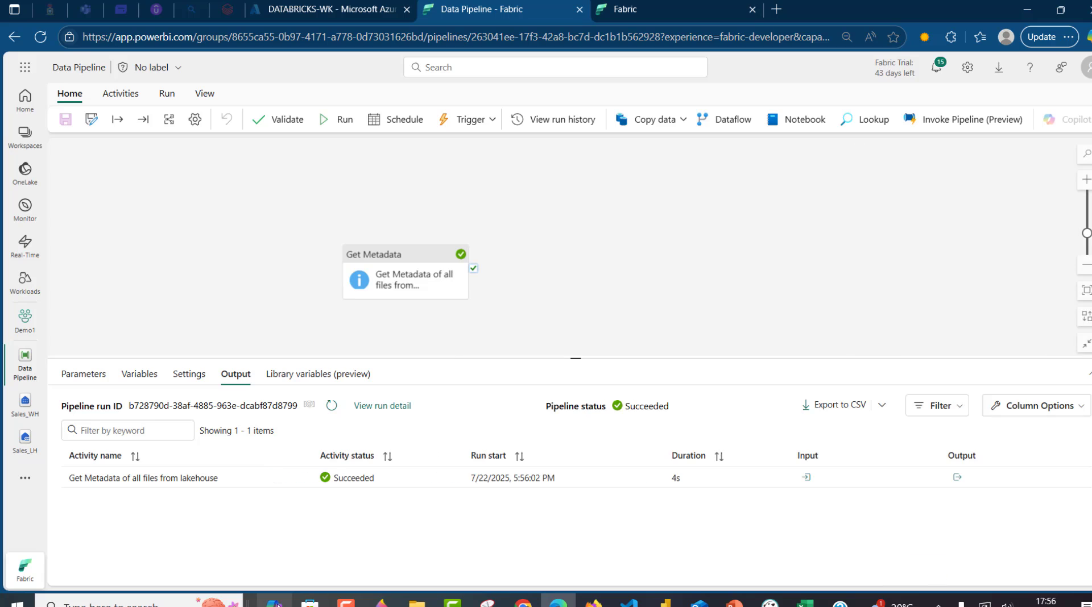
Step: Examine the file entries in the Get Metadata activity's run output in expanded view, then close it
left_click(959, 481)
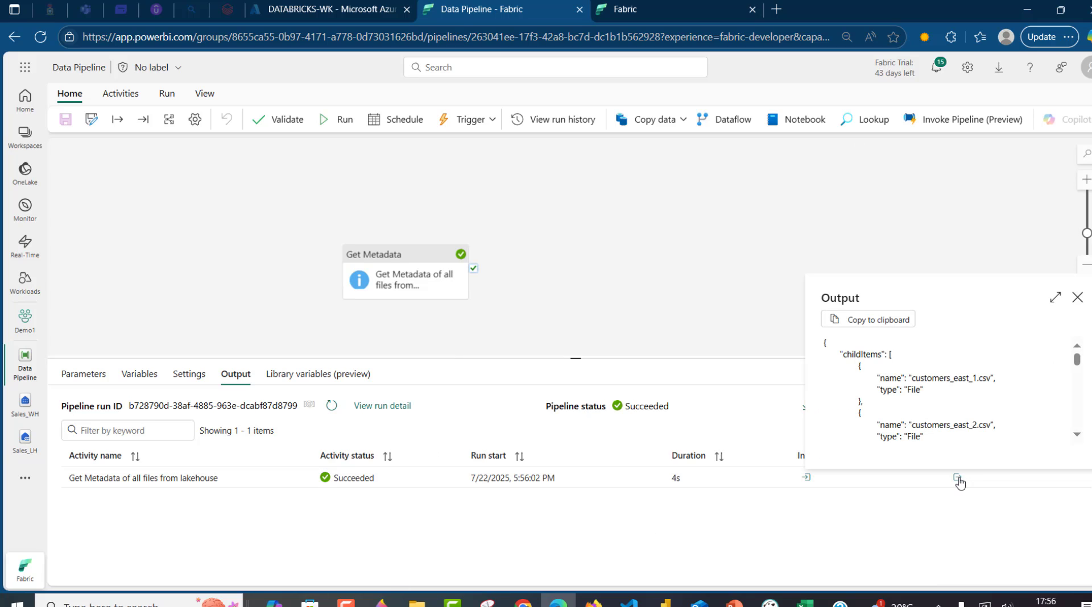
left_click(1054, 298)
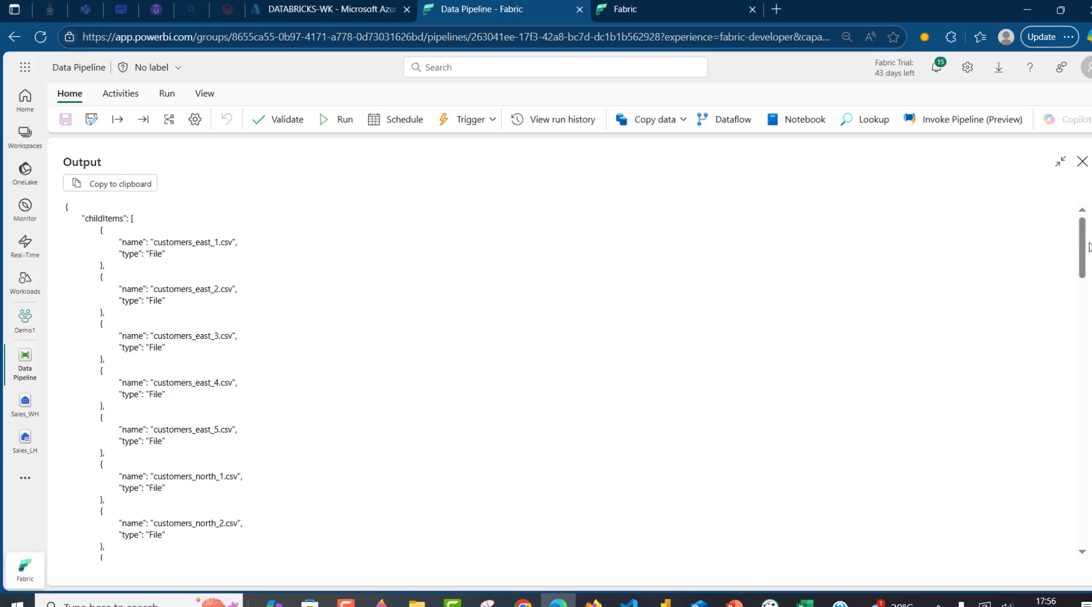
left_click_drag(1083, 248, 1067, 314)
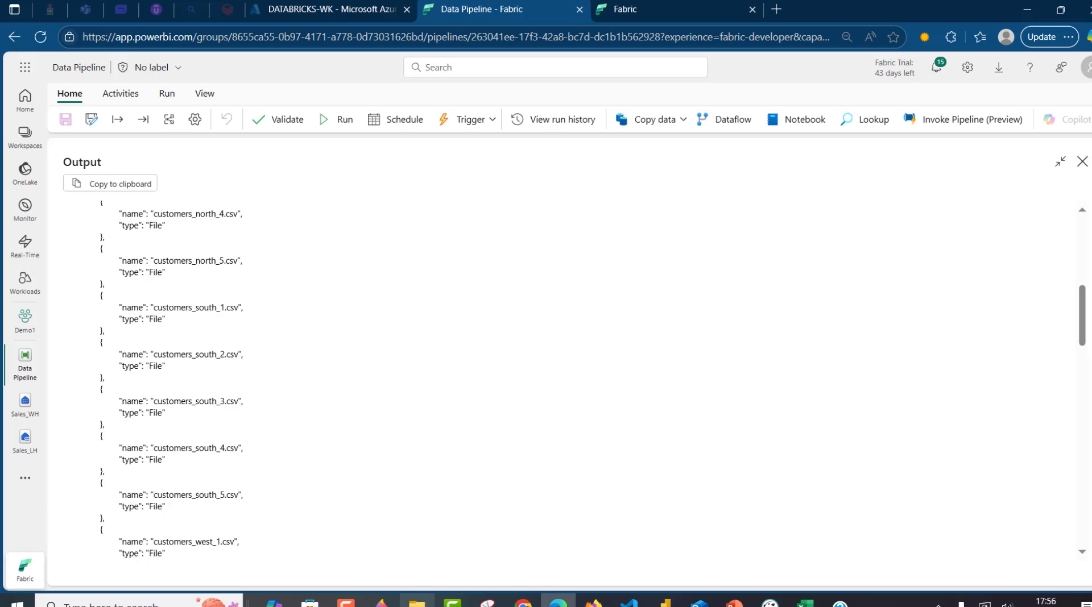
left_click(416, 604)
key("alt+Tab")
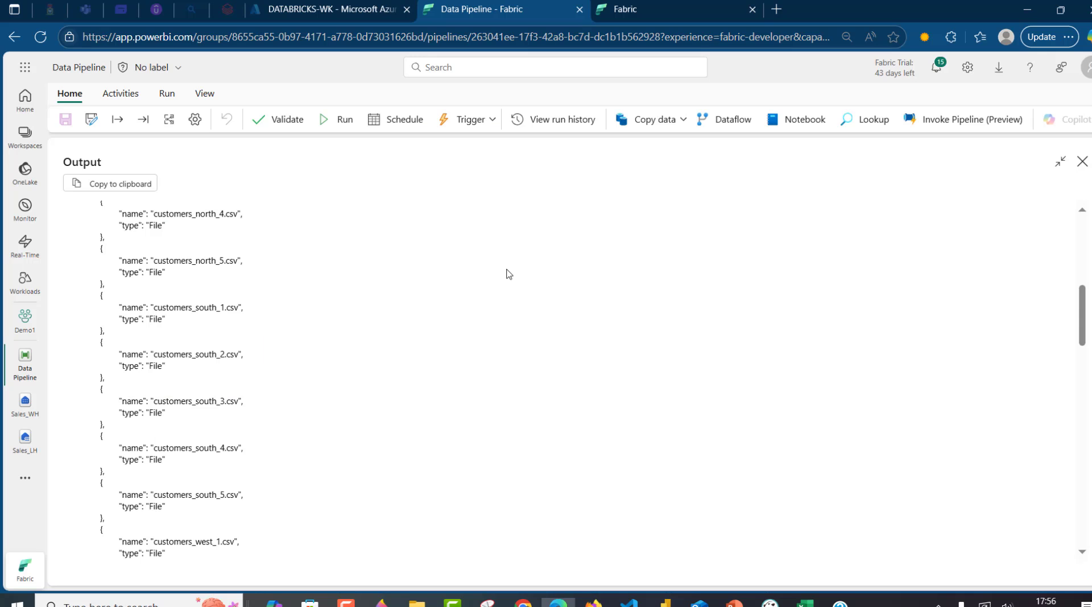
left_click(1081, 162)
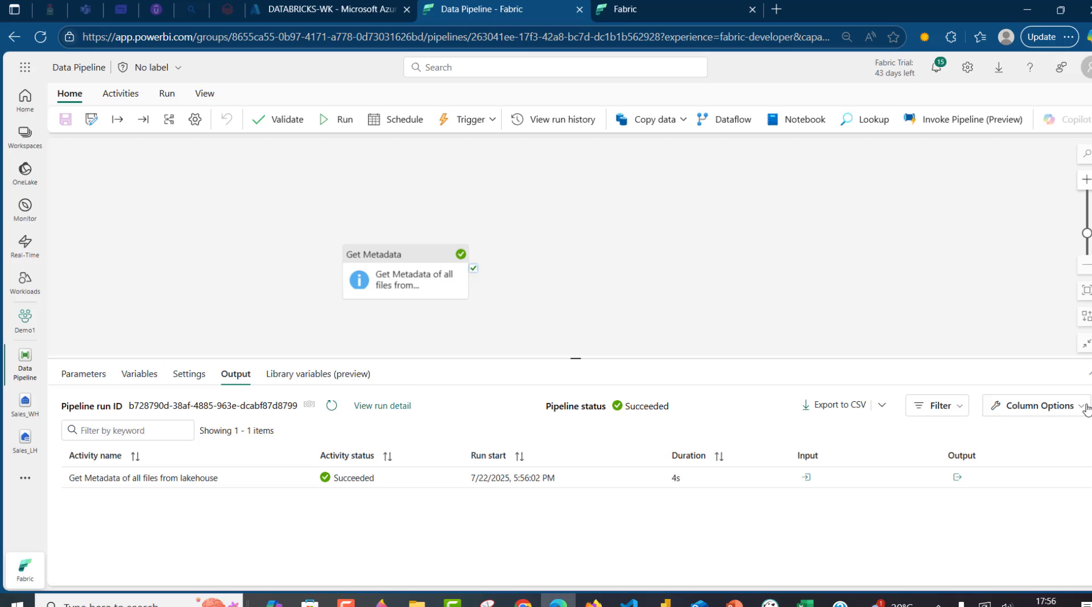
Step: Move the Get Metadata activity to the canvas's upper-left area and add two Filter activities beside it
left_click_drag(412, 254, 195, 188)
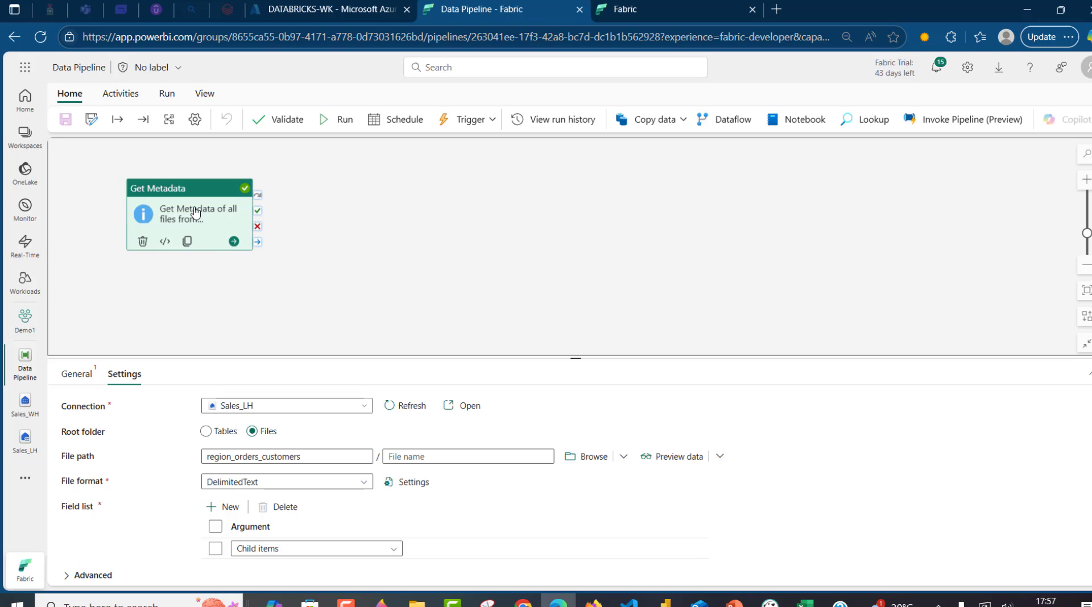
left_click(127, 97)
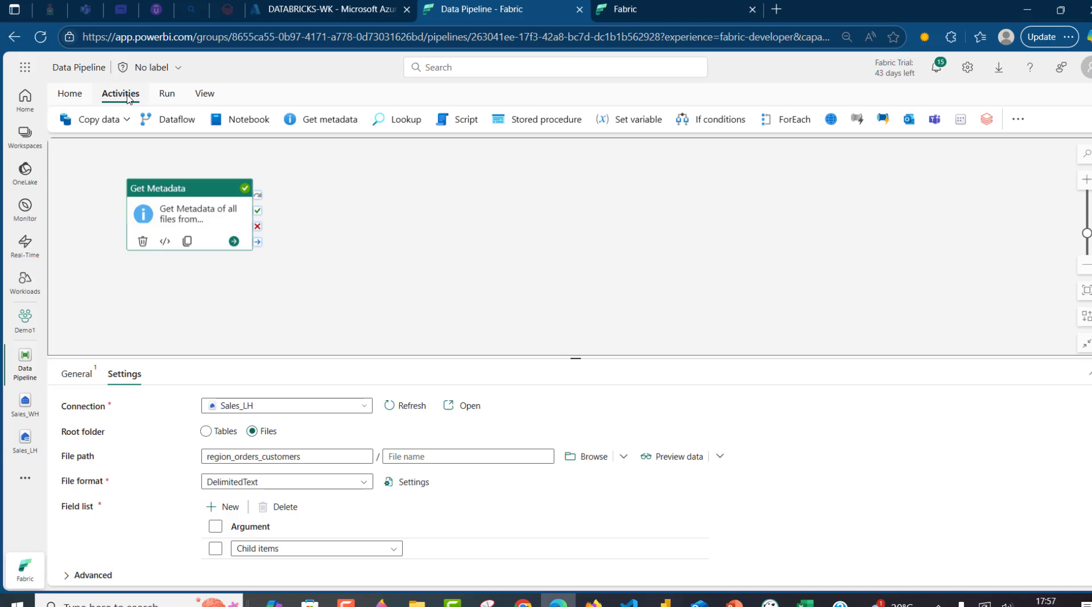
left_click(1017, 118)
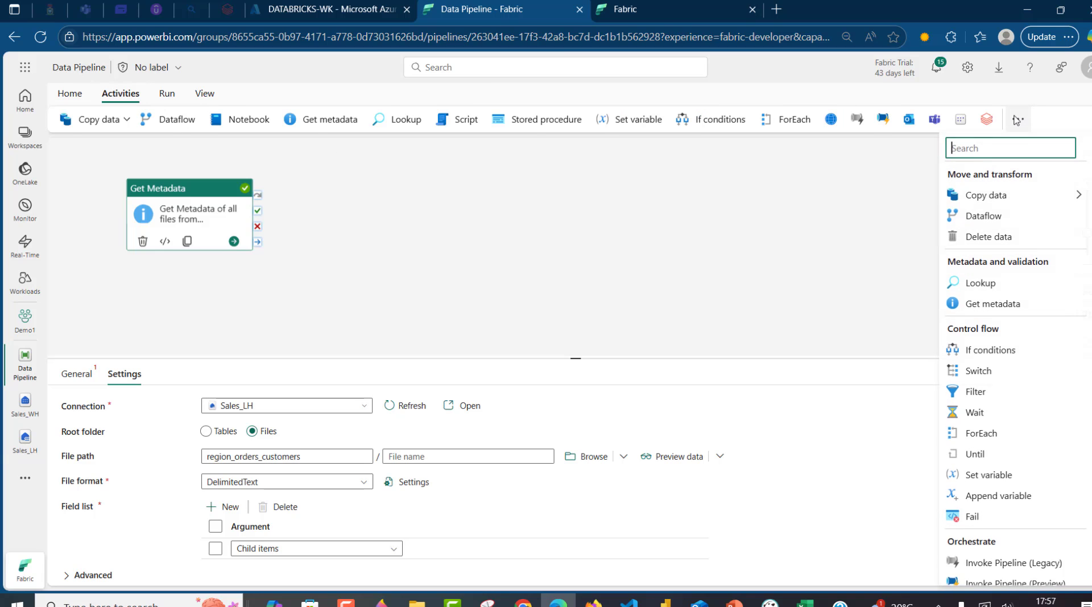
type("fil")
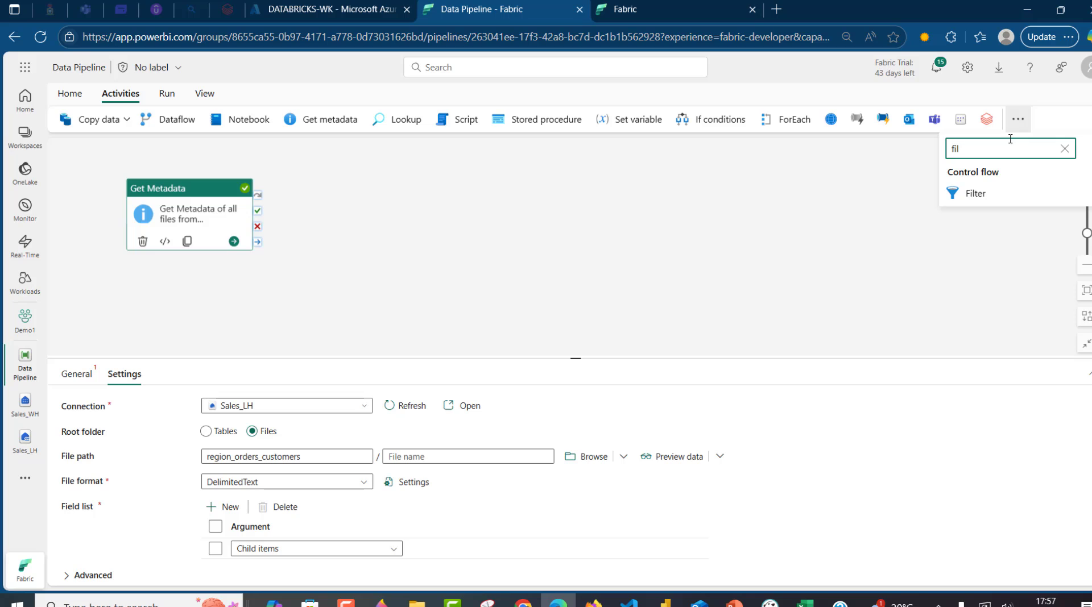
left_click(987, 195)
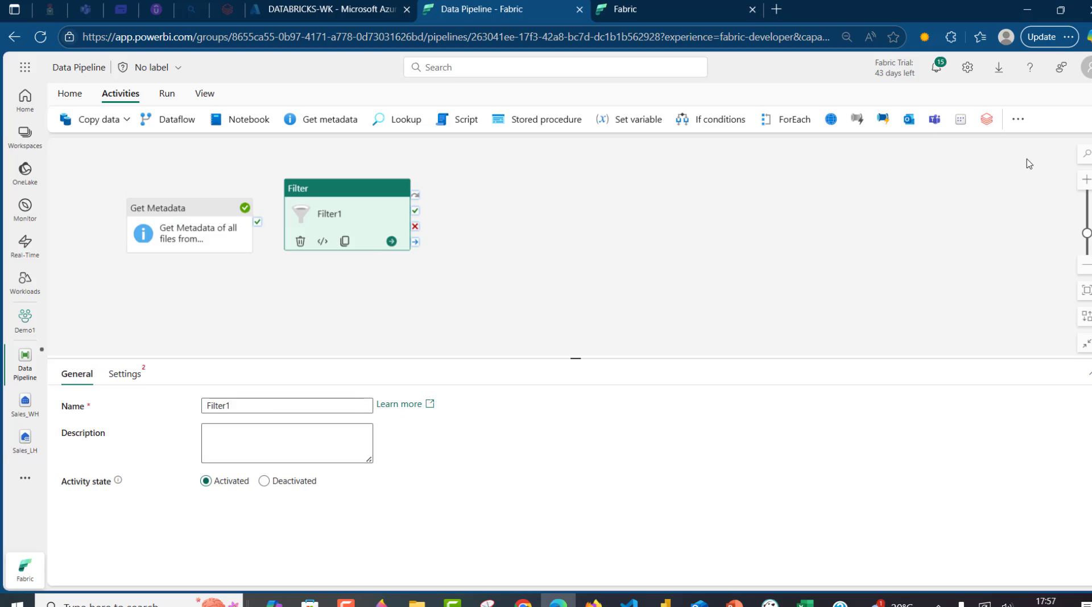
left_click(1018, 119)
left_click(1011, 196)
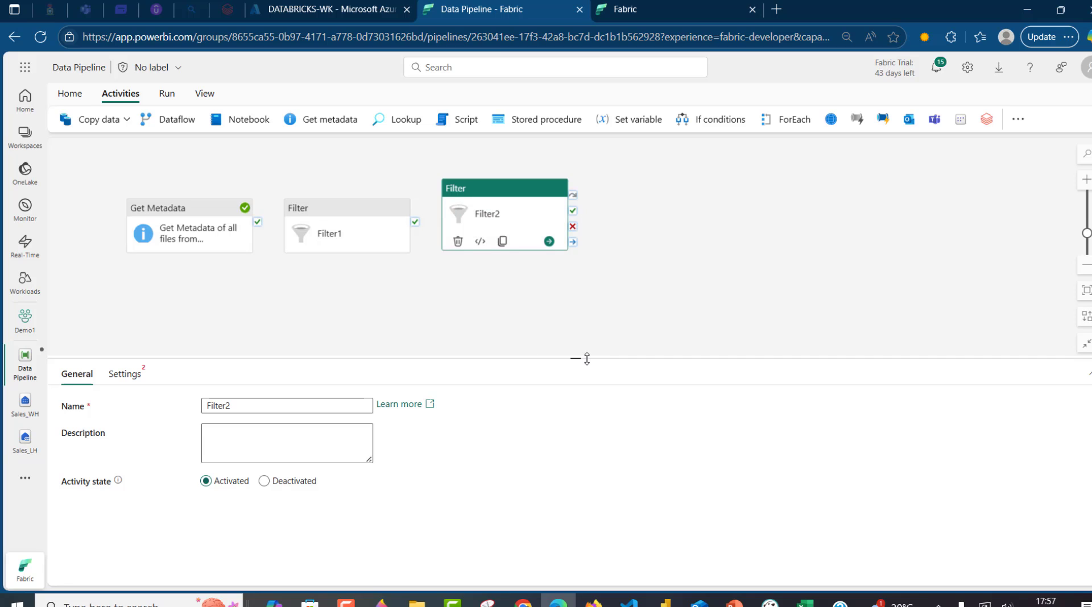
Step: Connect Get Metadata's on-success output to both Filter activities, placing the second Filter below the first row
left_click_drag(586, 358, 571, 533)
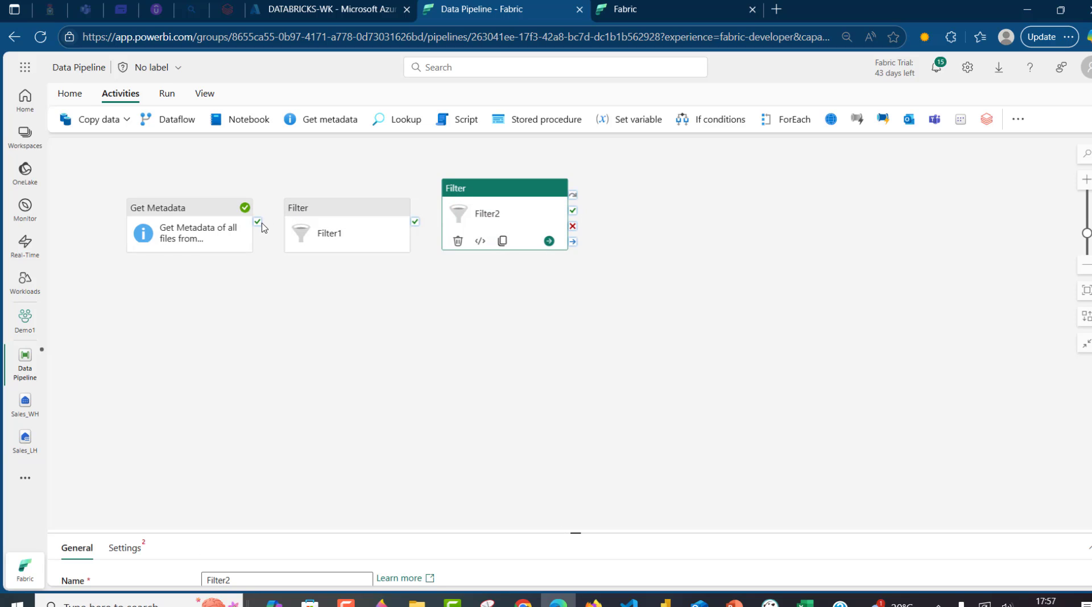
left_click_drag(258, 222, 307, 226)
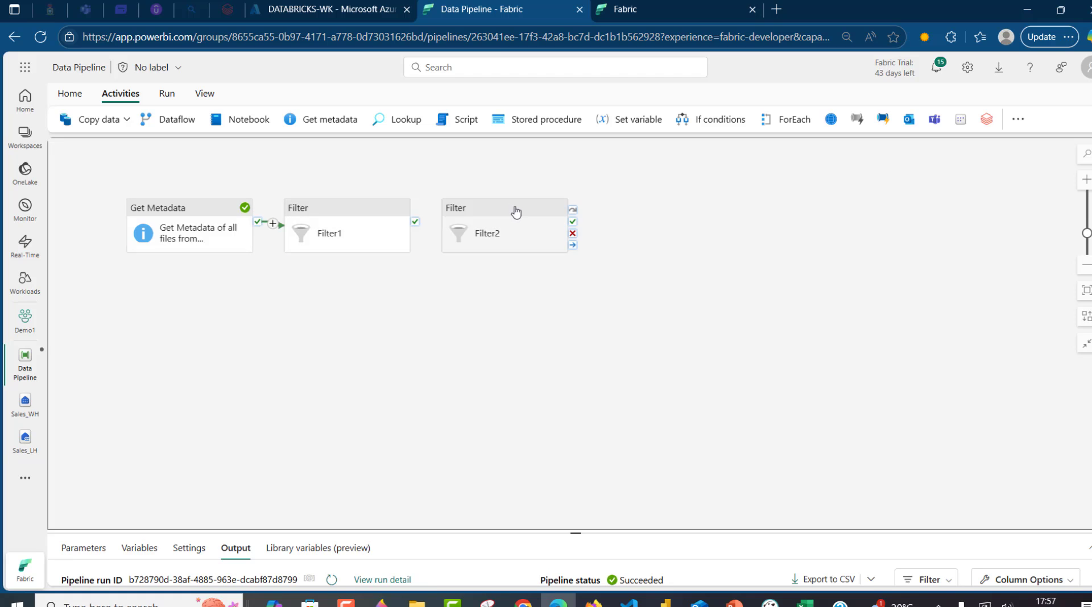
left_click_drag(517, 231, 277, 411)
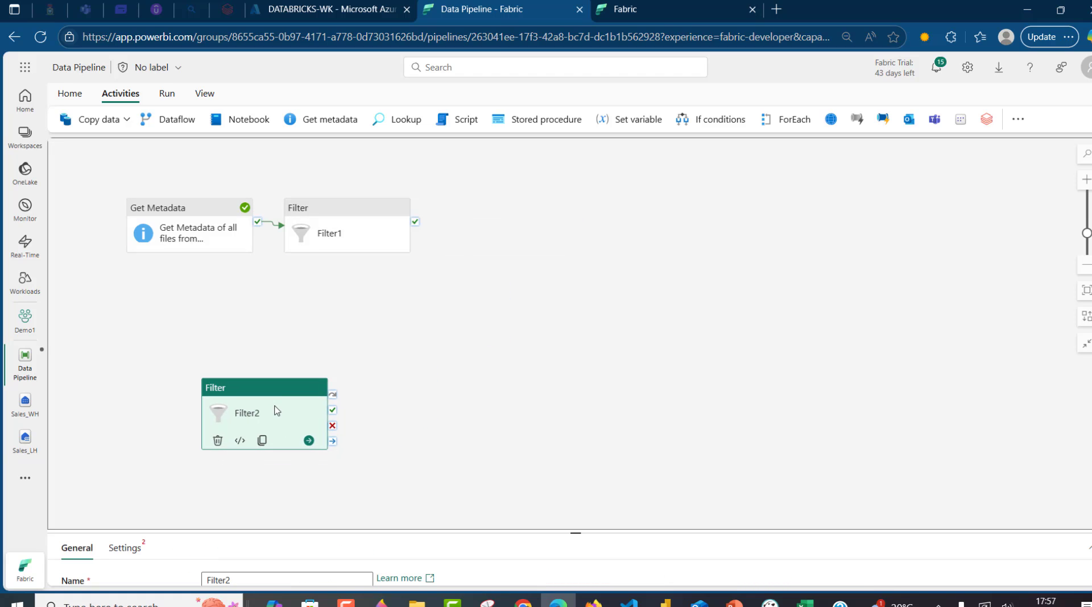
left_click(258, 273)
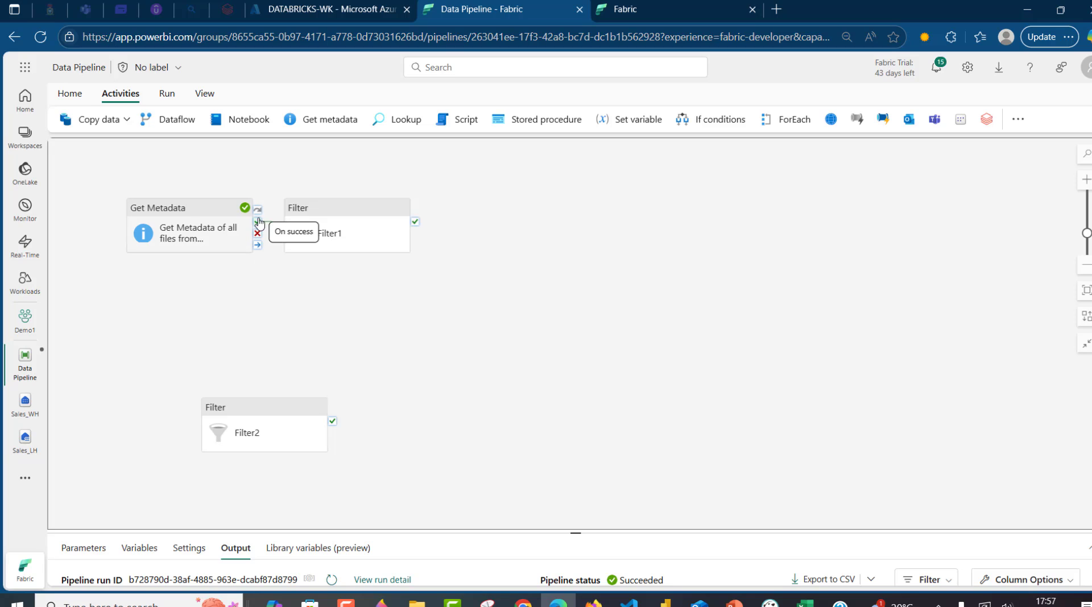
left_click_drag(257, 221, 276, 419)
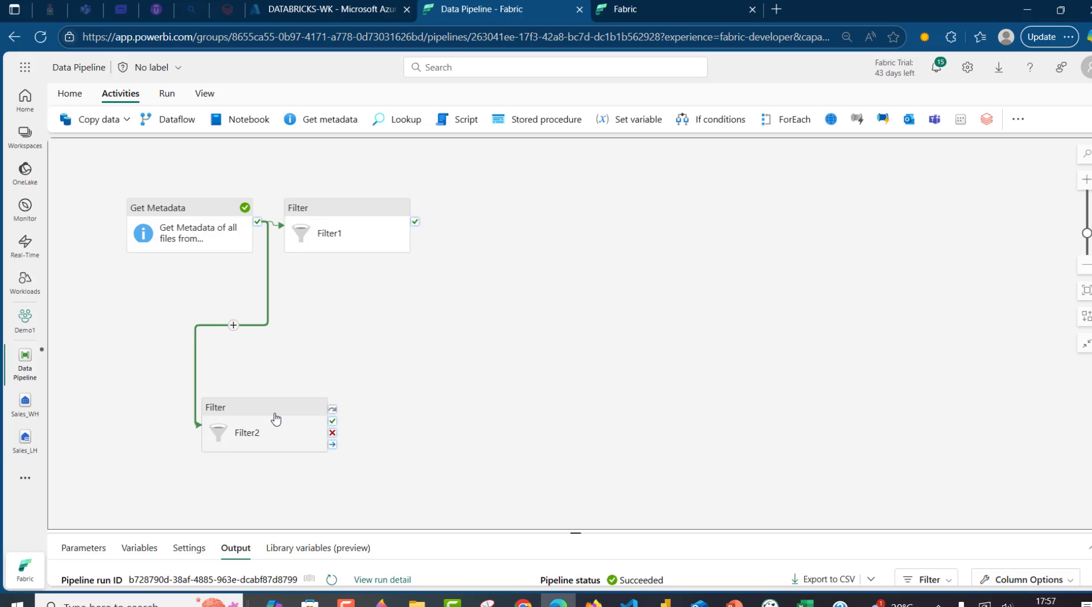
Step: Rename the upper Filter activity "Filter all customers files from grt metadata" and copy that name
left_click(356, 214)
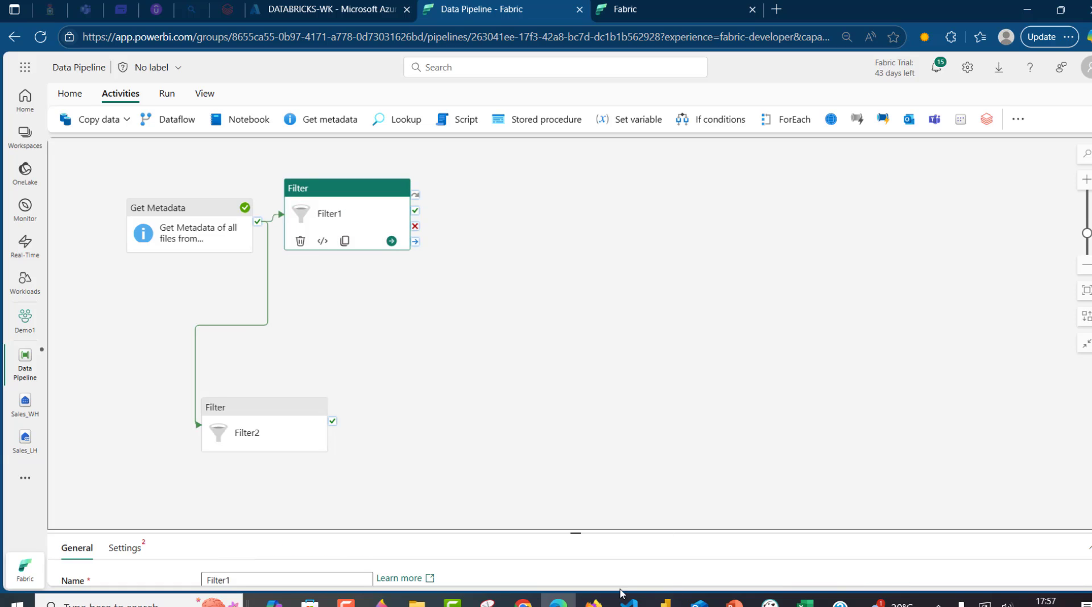
left_click_drag(576, 533, 546, 335)
left_click(241, 378)
key("BackSpace")
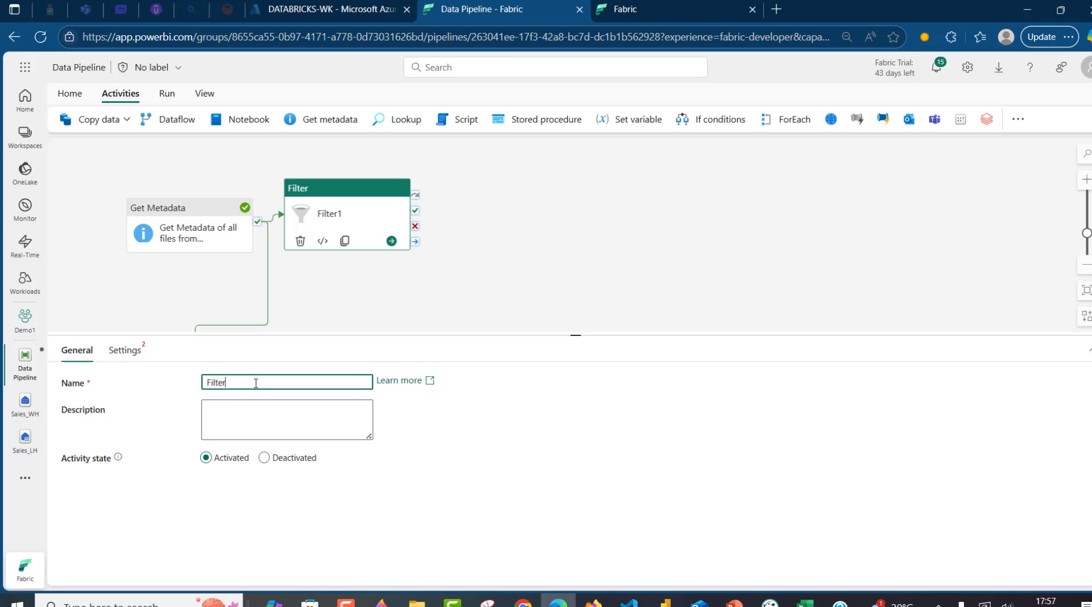
type("all ")
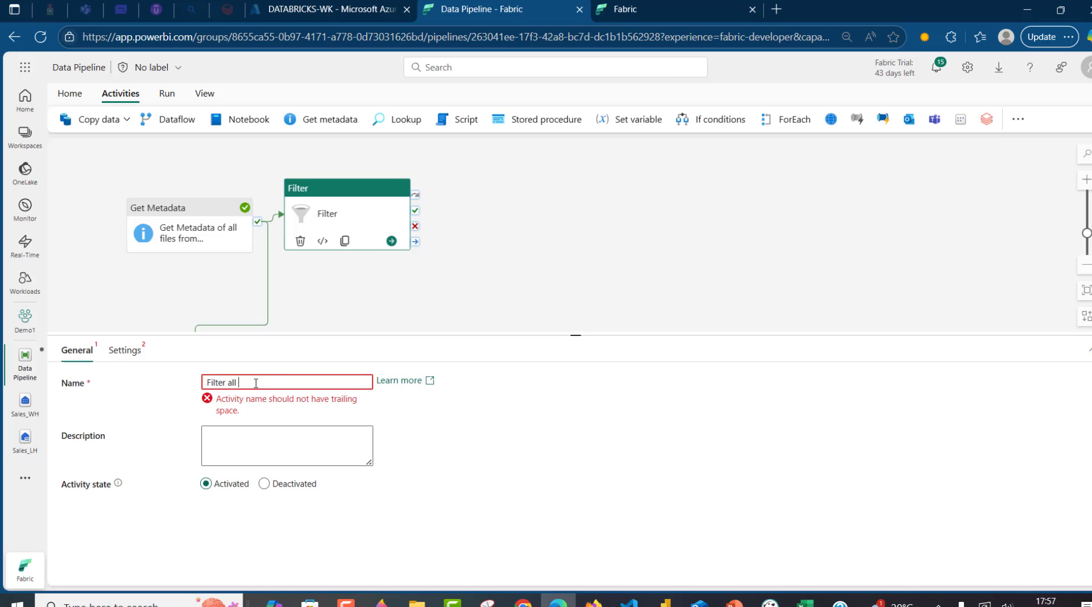
type("customers files from grt m")
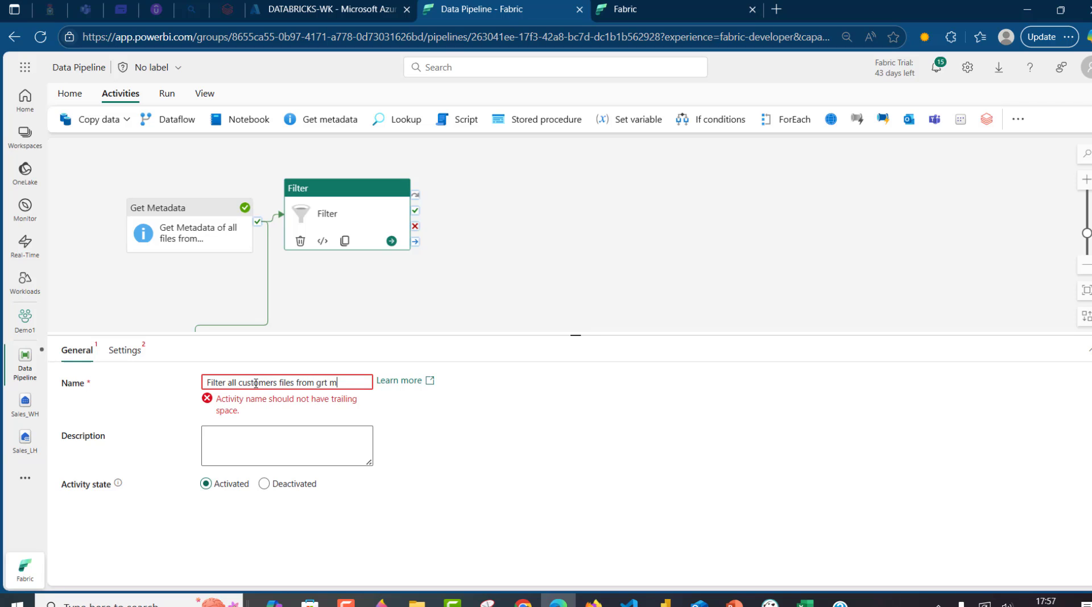
type("etadata")
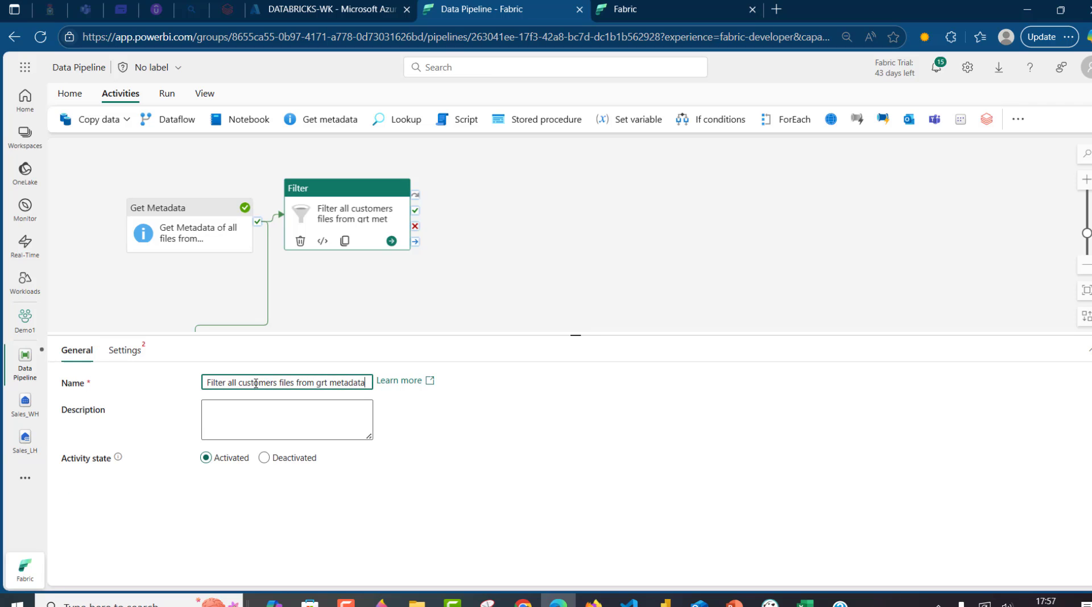
key("ctrl+a")
key("ctrl+c")
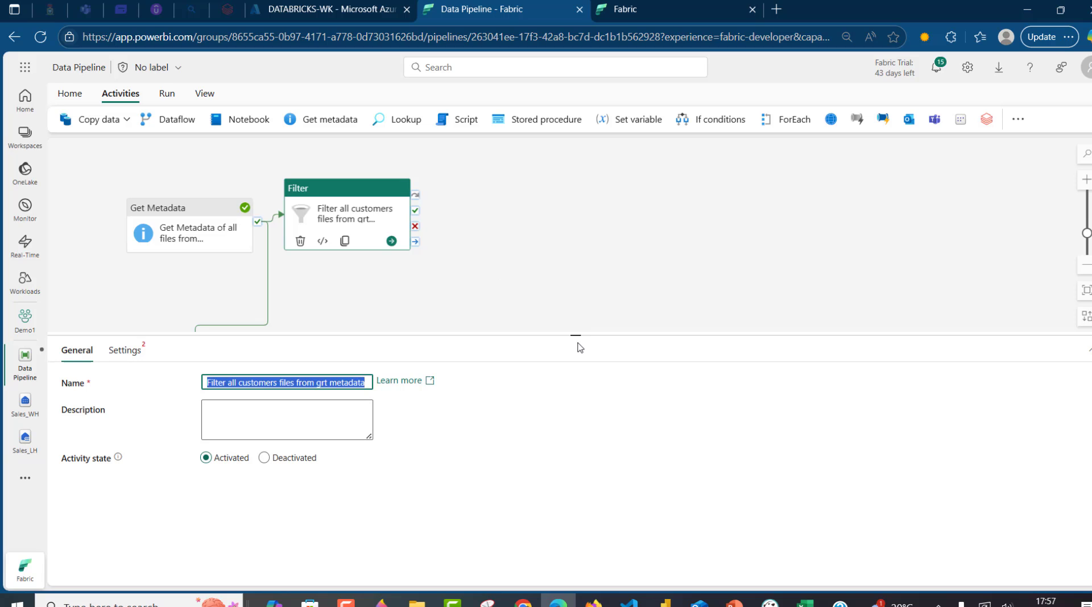
left_click_drag(577, 339, 575, 502)
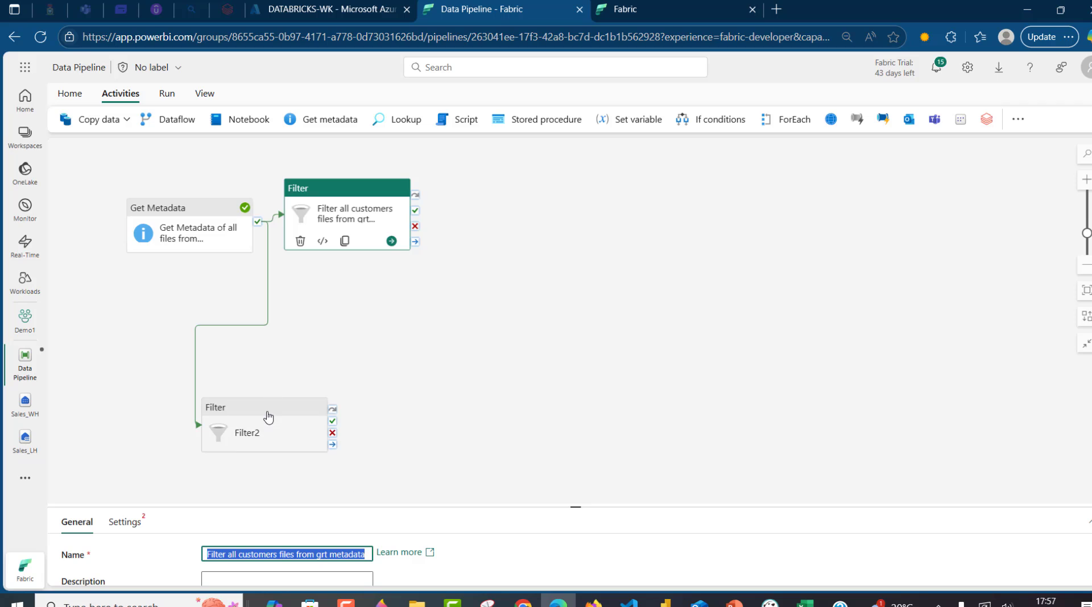
Step: Move the second Filter activity to the right below the first row and rename it "Filter all orders files from get metadata"
left_click_drag(262, 432, 438, 354)
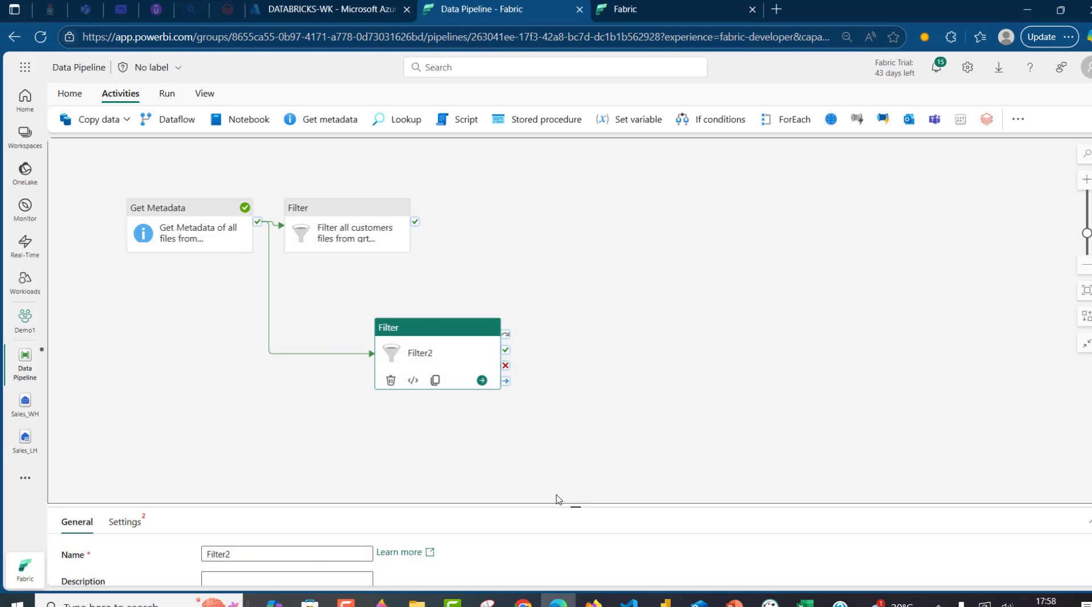
left_click_drag(576, 493, 575, 333)
left_click_drag(267, 378, 108, 391)
key("ctrl+v")
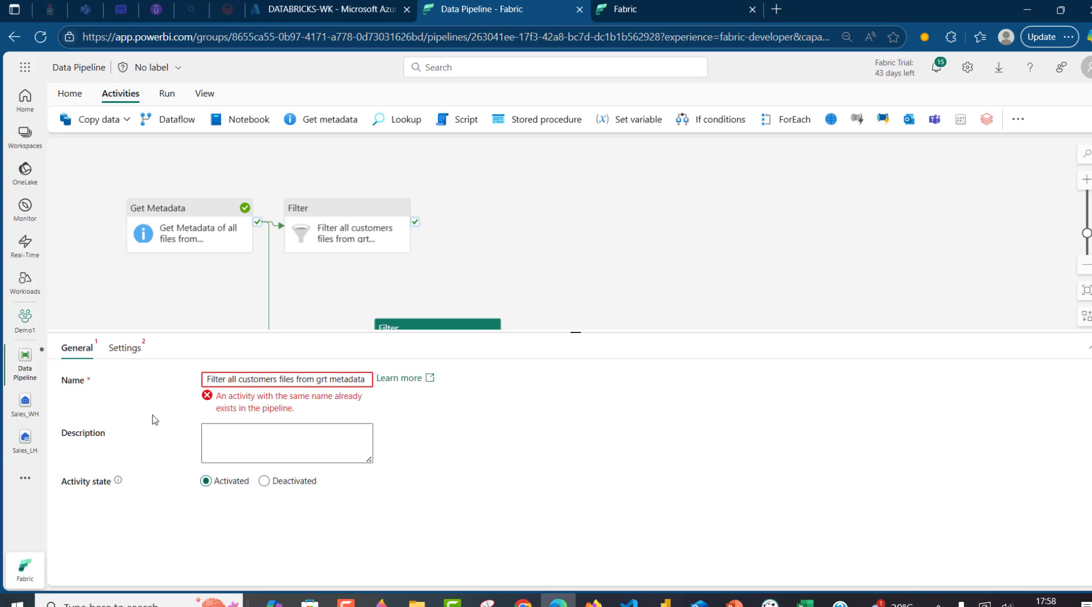
double_click(254, 380)
type("orders")
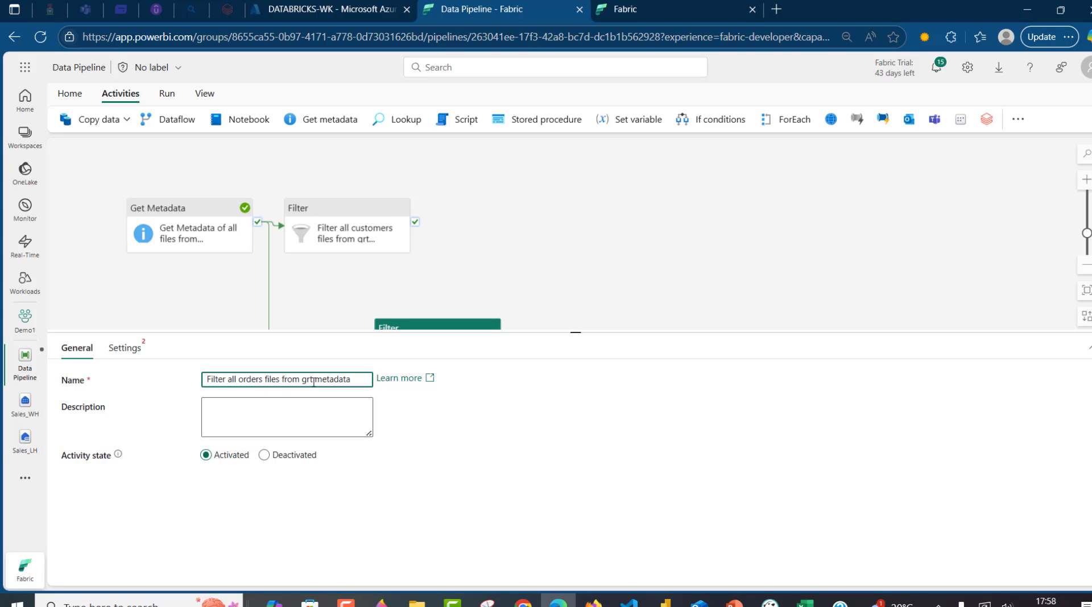
Step: Correct the upper Filter activity's name to "Filter all customers files from get metadata"
left_click(348, 214)
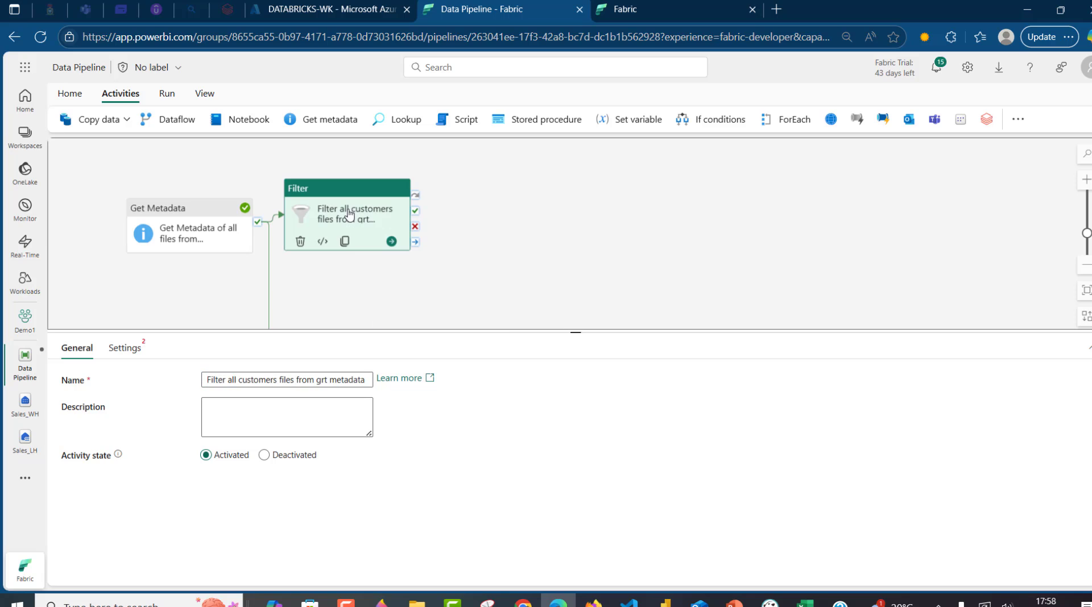
left_click(324, 381)
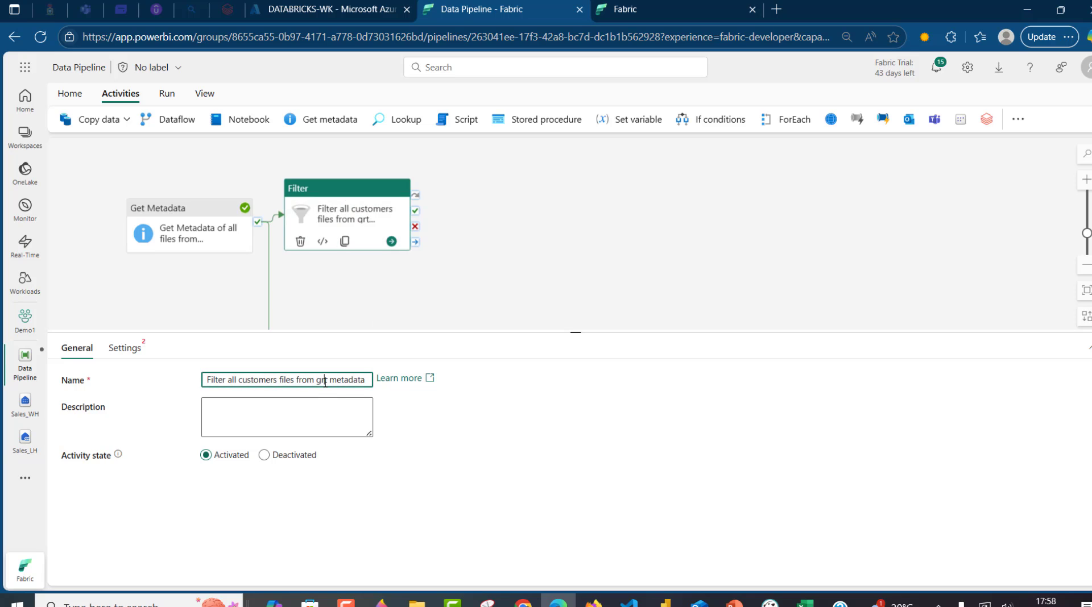
key("BackSpace")
type("e")
Step: Set the customers Filter's Items to the childItems output of "Get Metadata of all files from lakehouse"
left_click(126, 349)
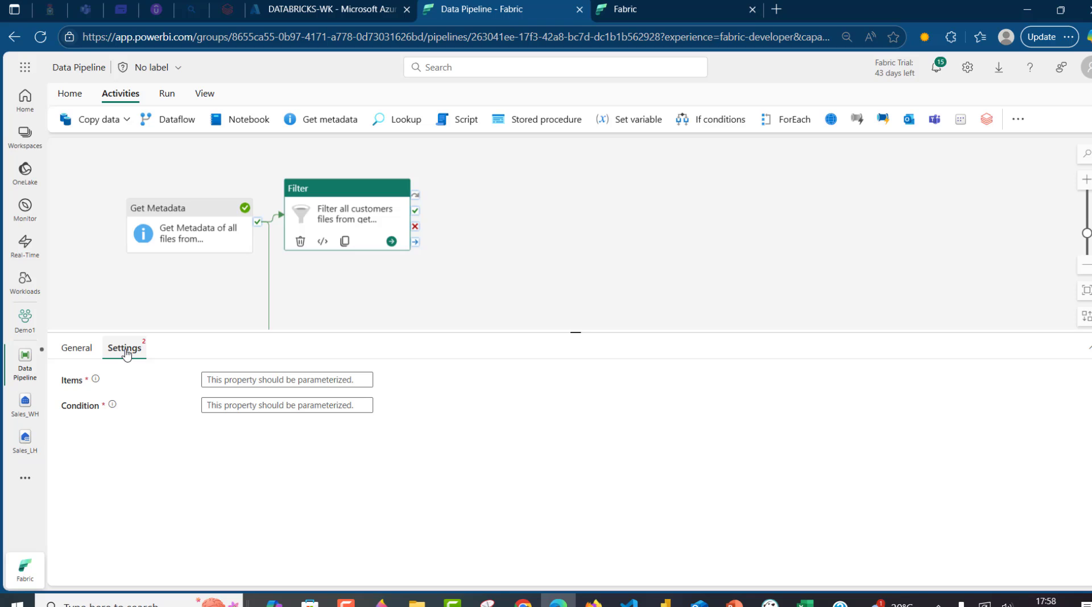
left_click(254, 379)
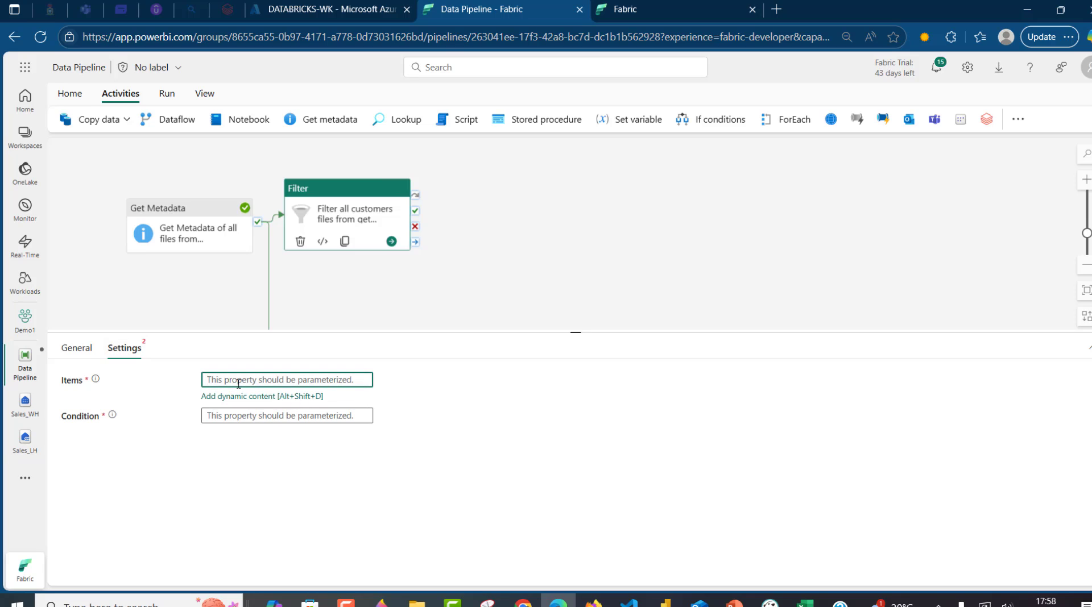
left_click(267, 401)
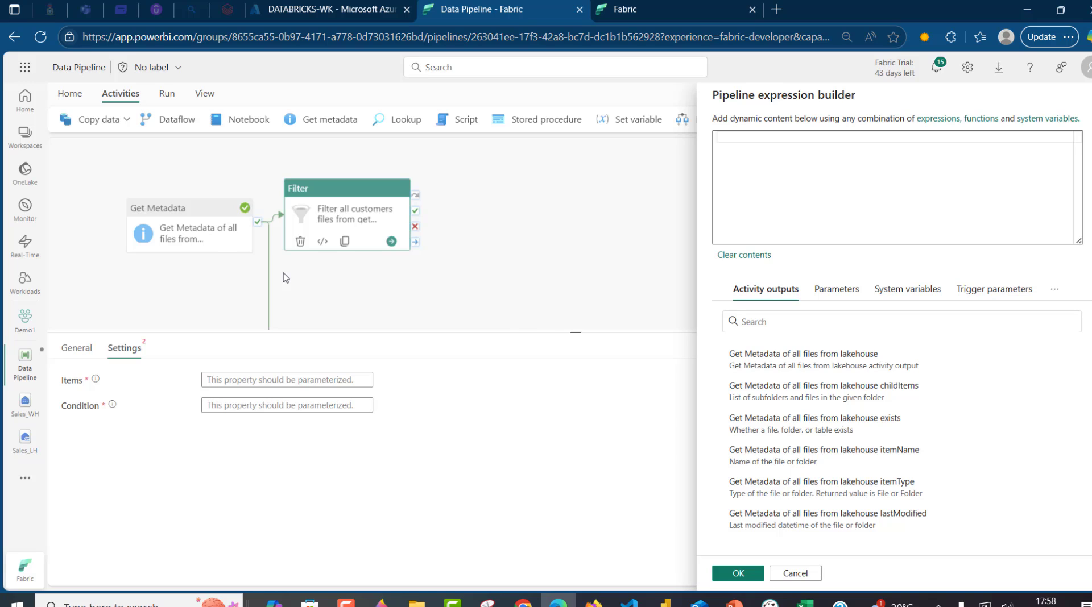
left_click(775, 393)
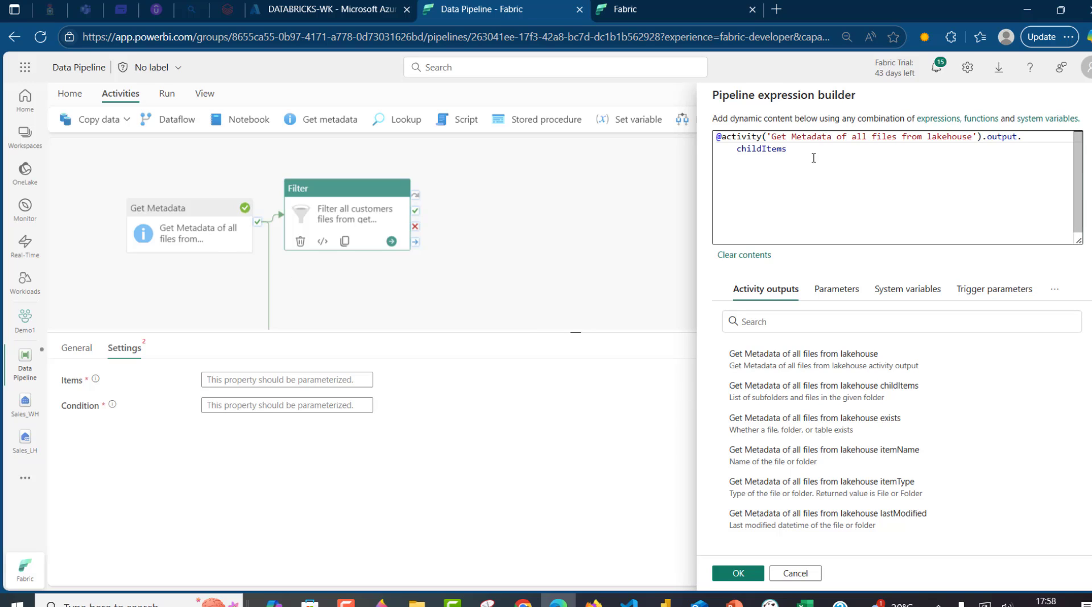
left_click_drag(813, 158, 696, 140)
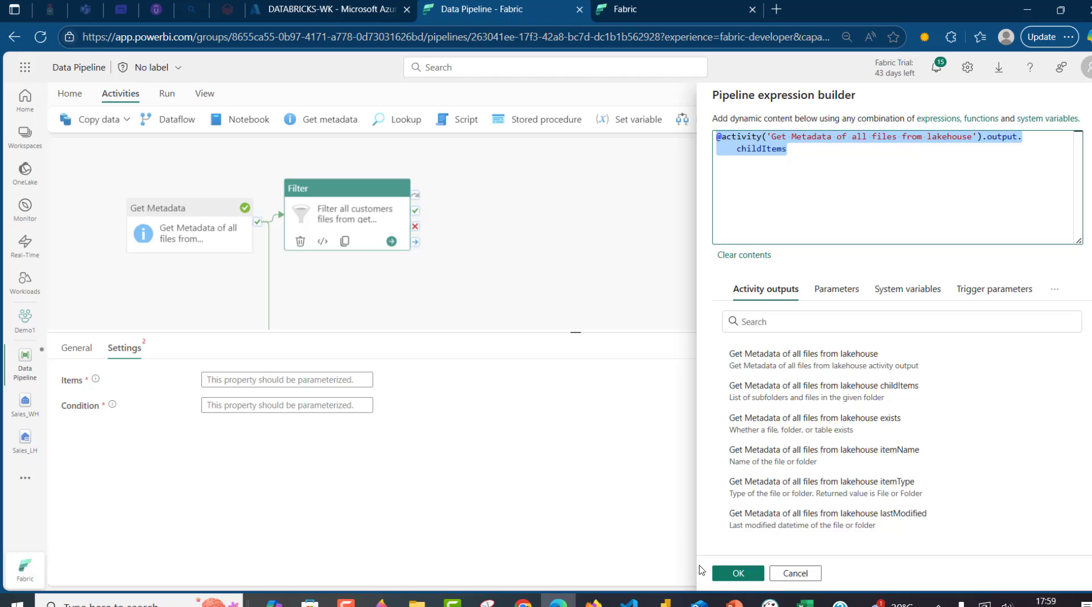
left_click(737, 574)
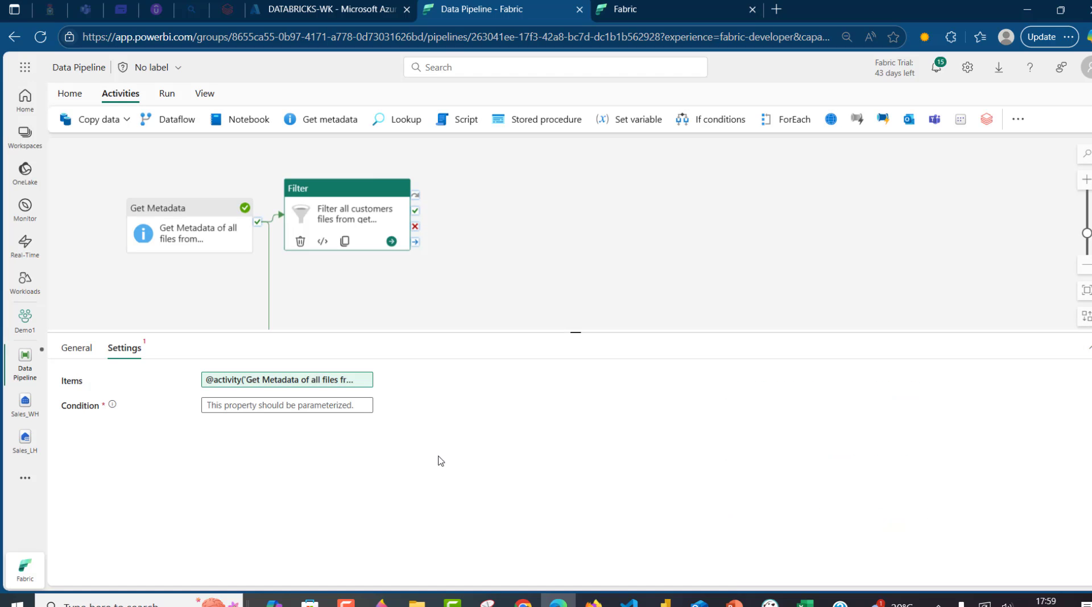
Step: Start the customers Filter's condition expression with the contains function, inserting the current item, item(), as its first argument
left_click(267, 406)
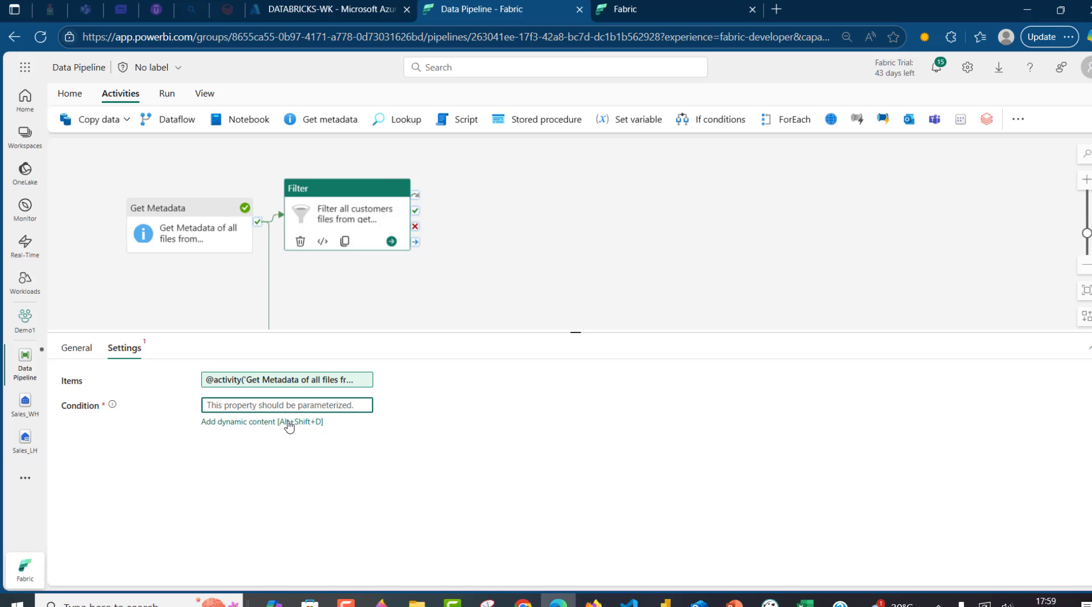
left_click(289, 423)
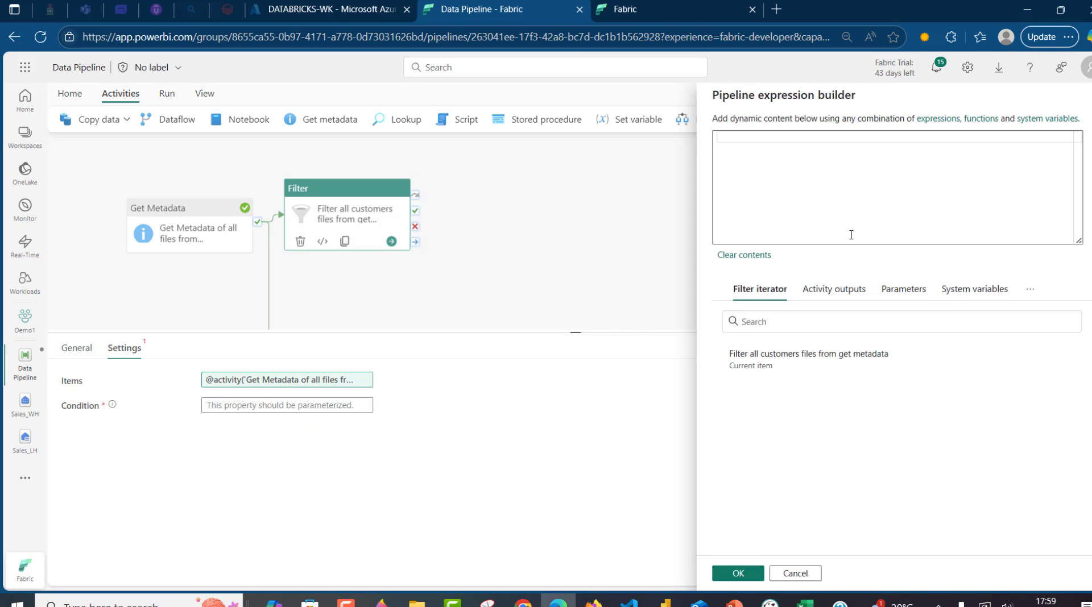
left_click(786, 140)
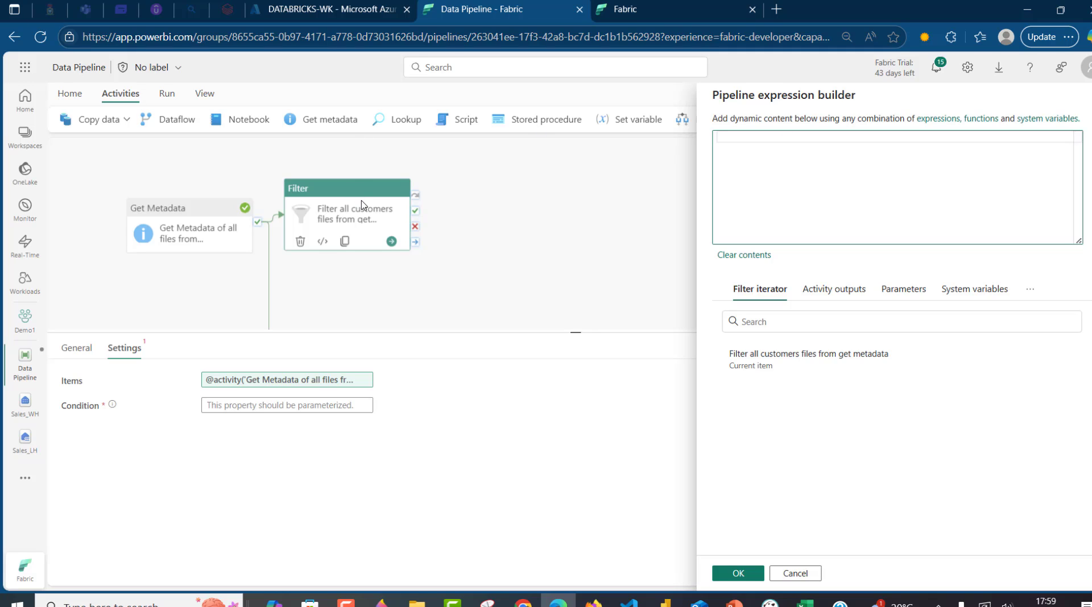
type("@")
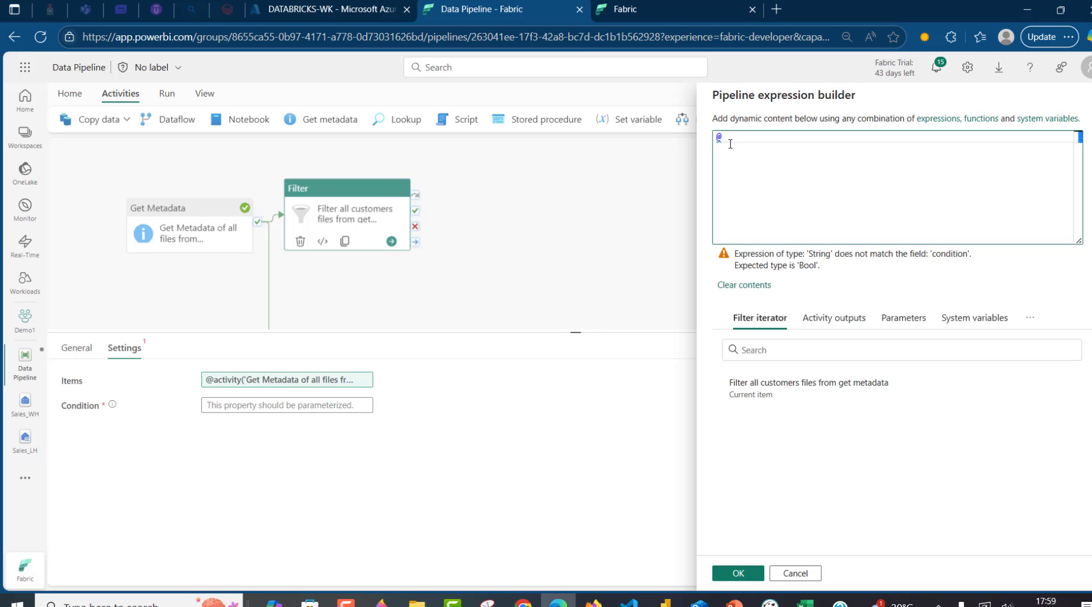
type("cont")
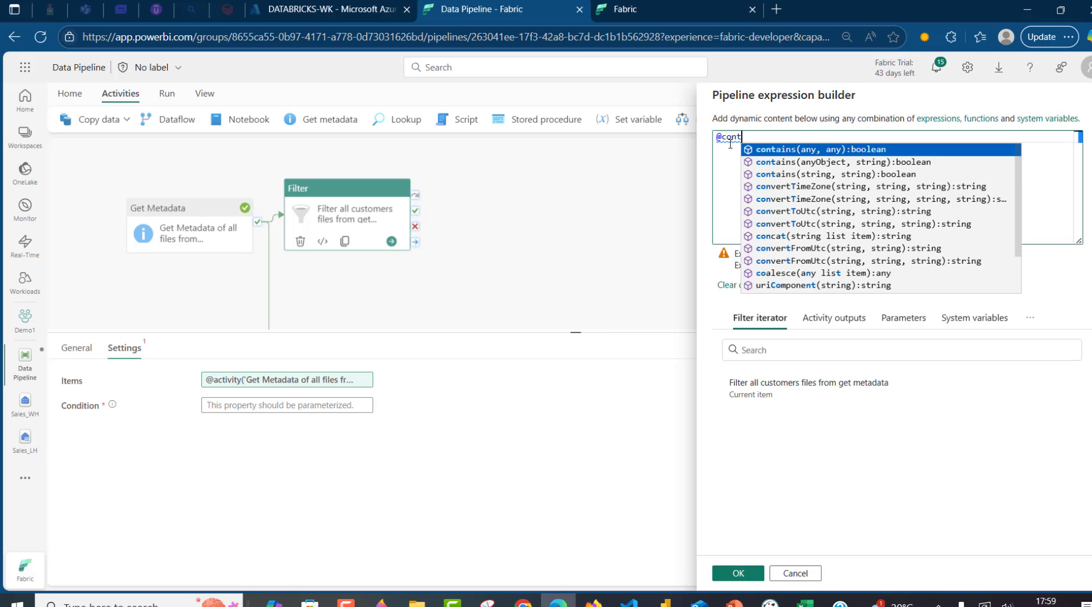
left_click(818, 150)
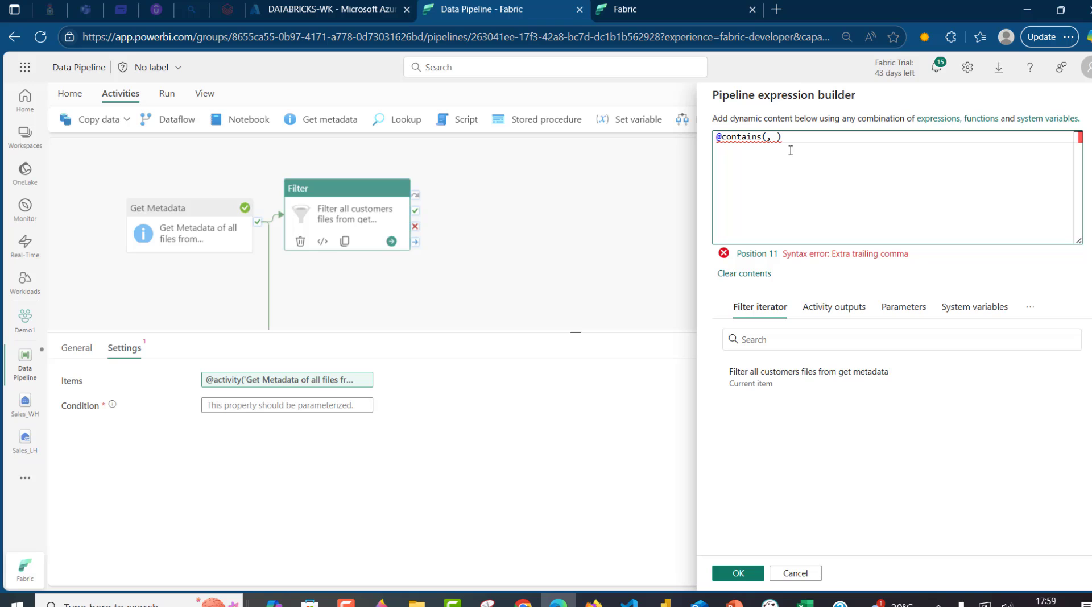
left_click(768, 136)
left_click(771, 390)
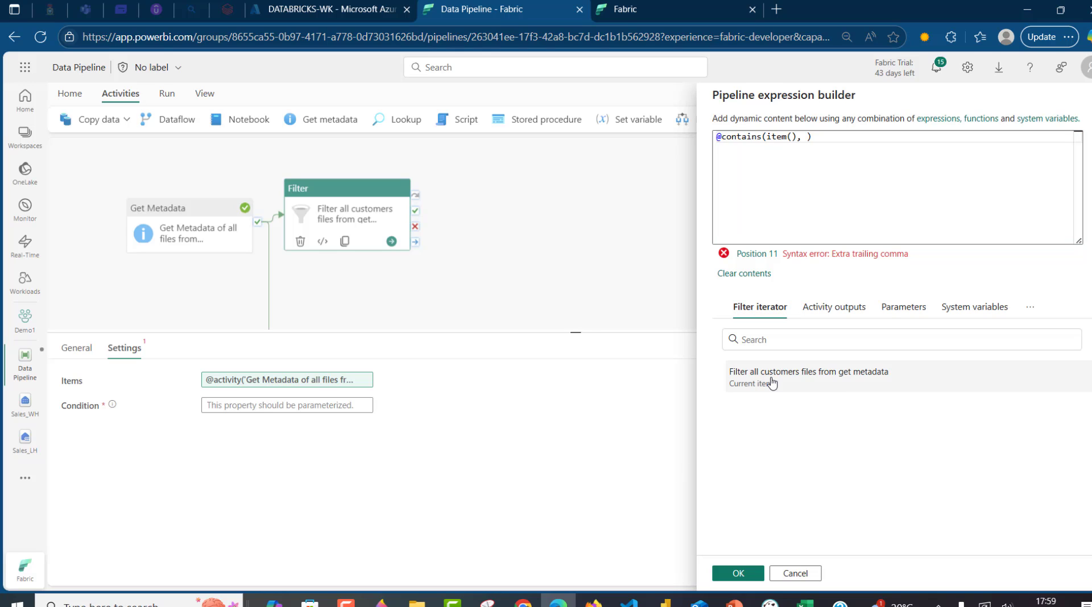
left_click(797, 137)
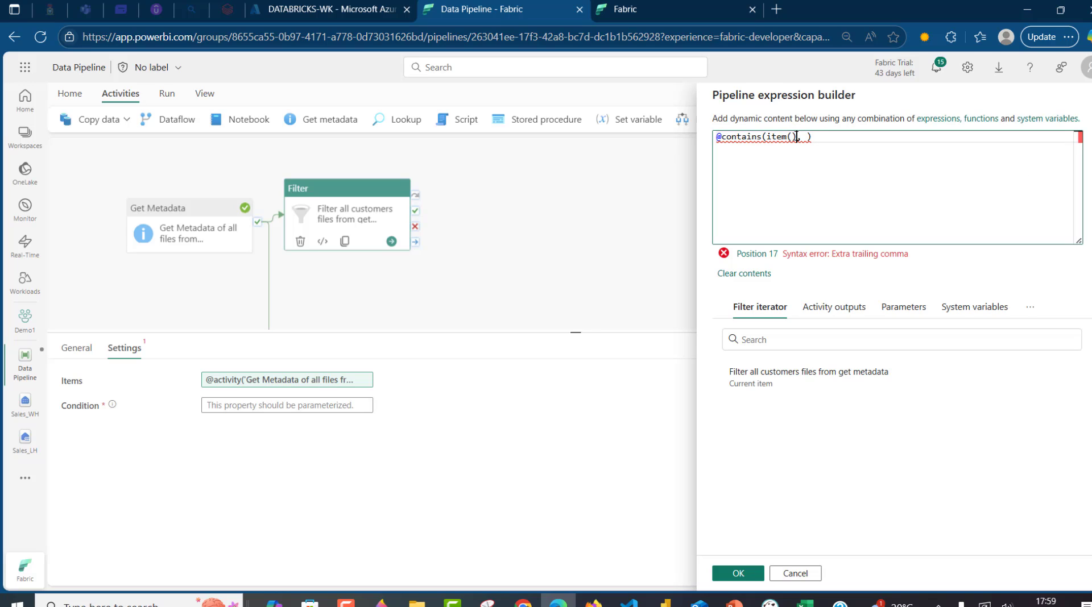
type(".name,")
type("' ")
type("'")
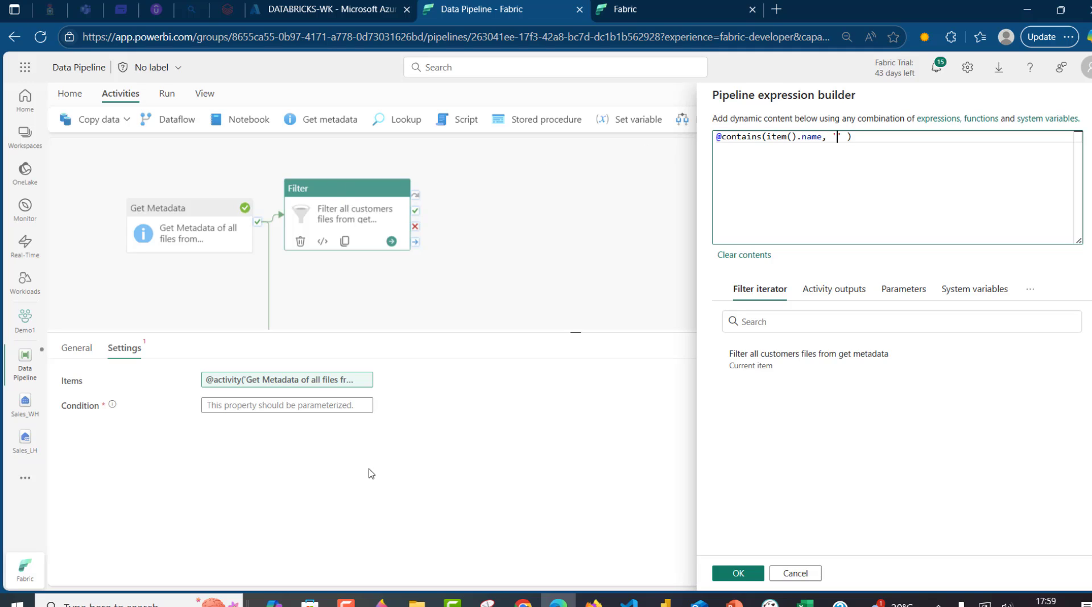
left_click(417, 602)
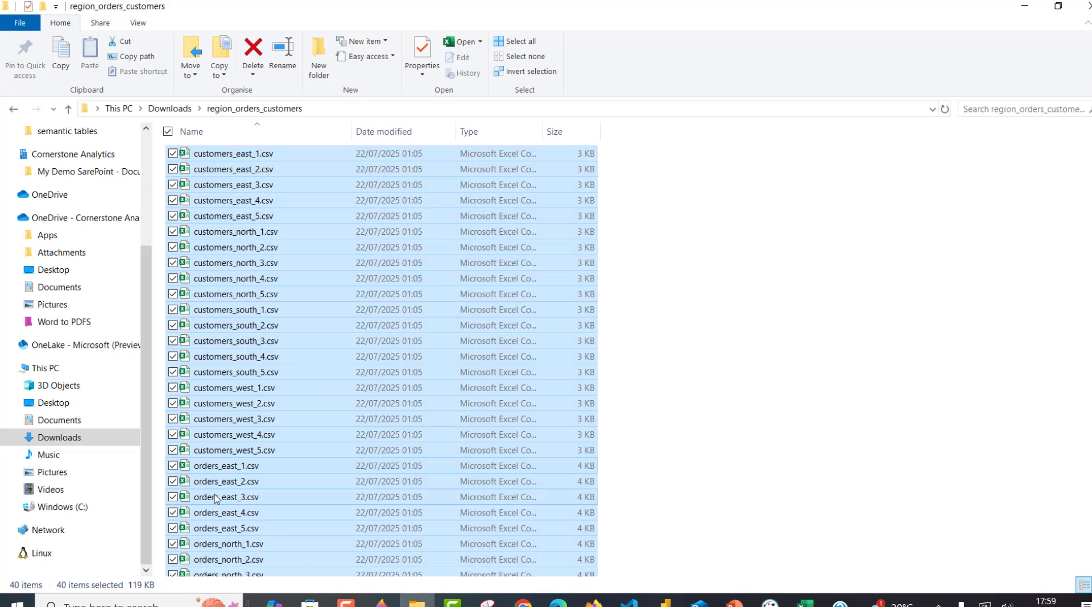
key("alt+Tab")
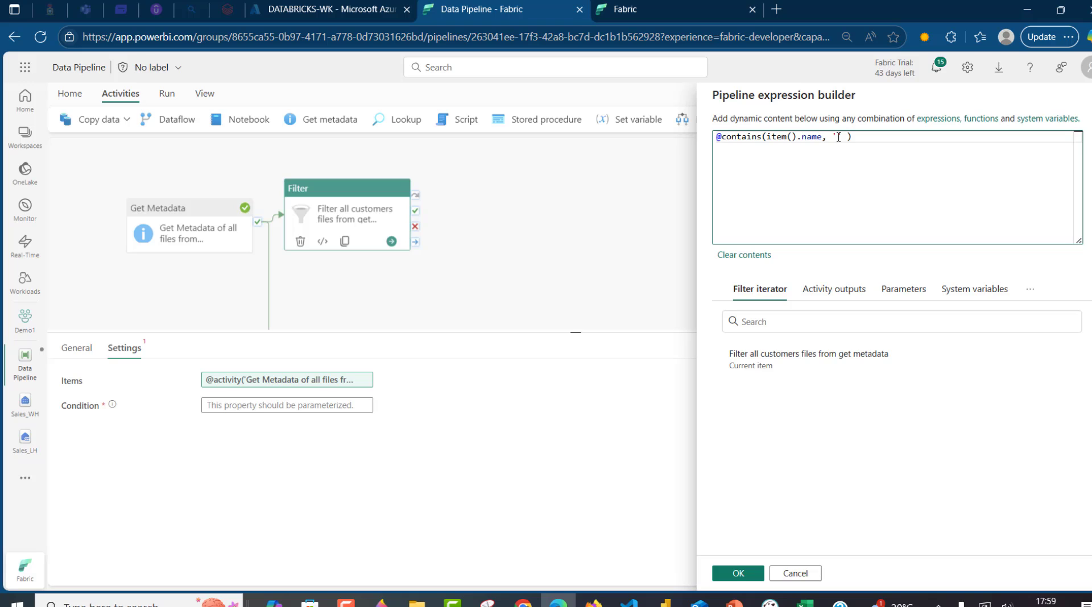
type("customers")
key("alt+Tab")
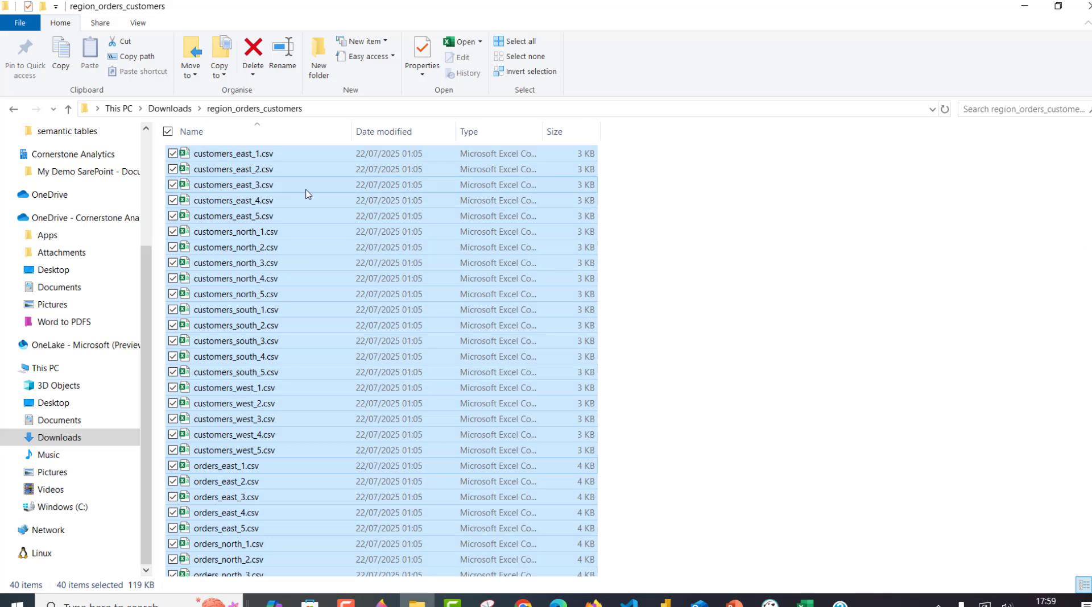
key("alt+Tab")
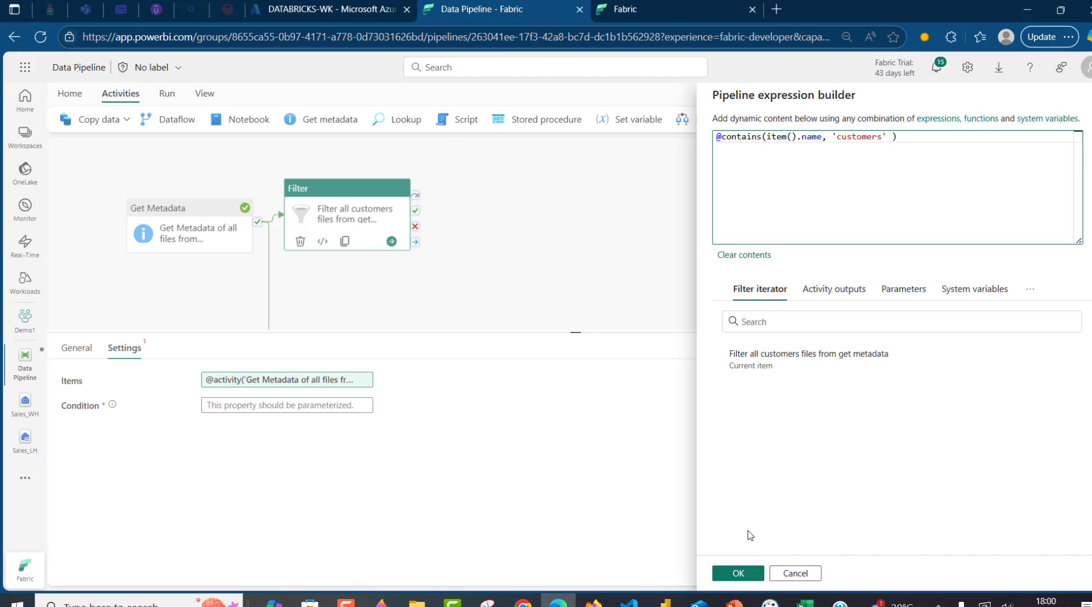
left_click(752, 576)
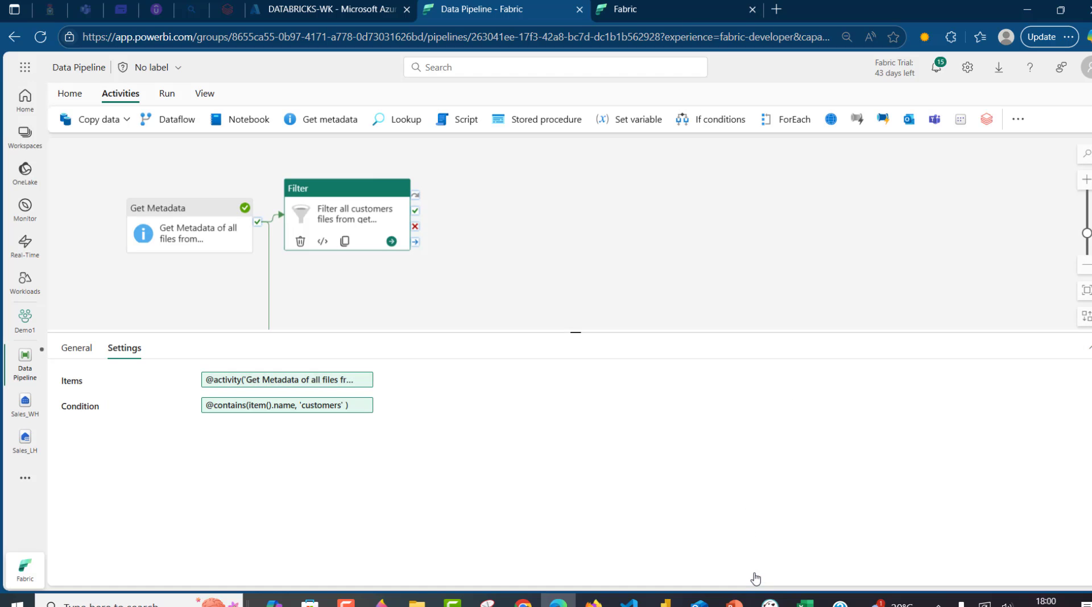
Step: Set the orders Filter's Items to the childItems output of "Get Metadata of all files from lakehouse"
left_click_drag(575, 332, 575, 511)
left_click(446, 353)
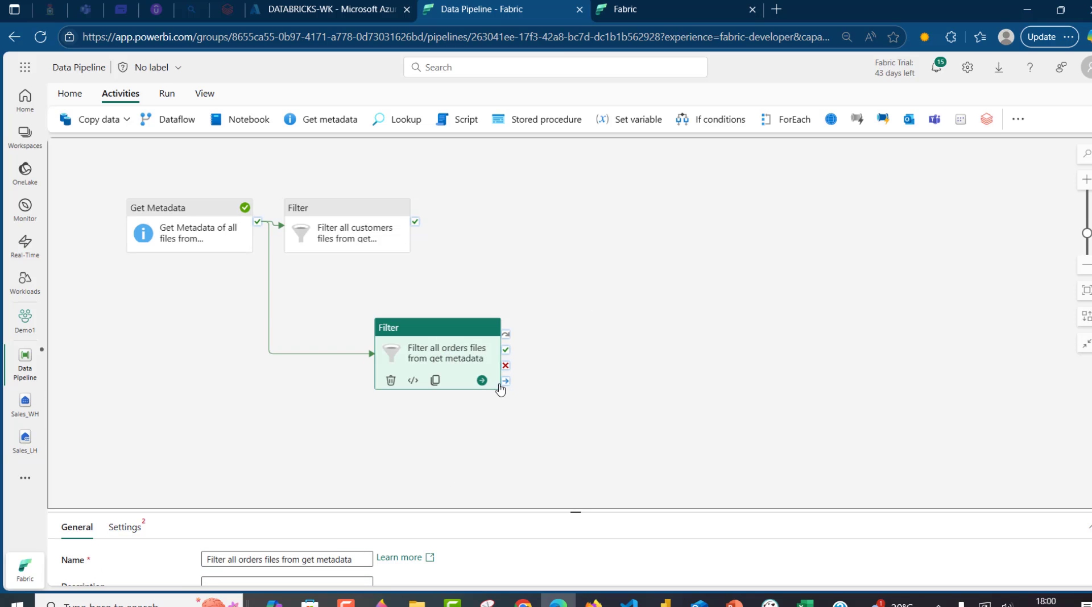
left_click(579, 451)
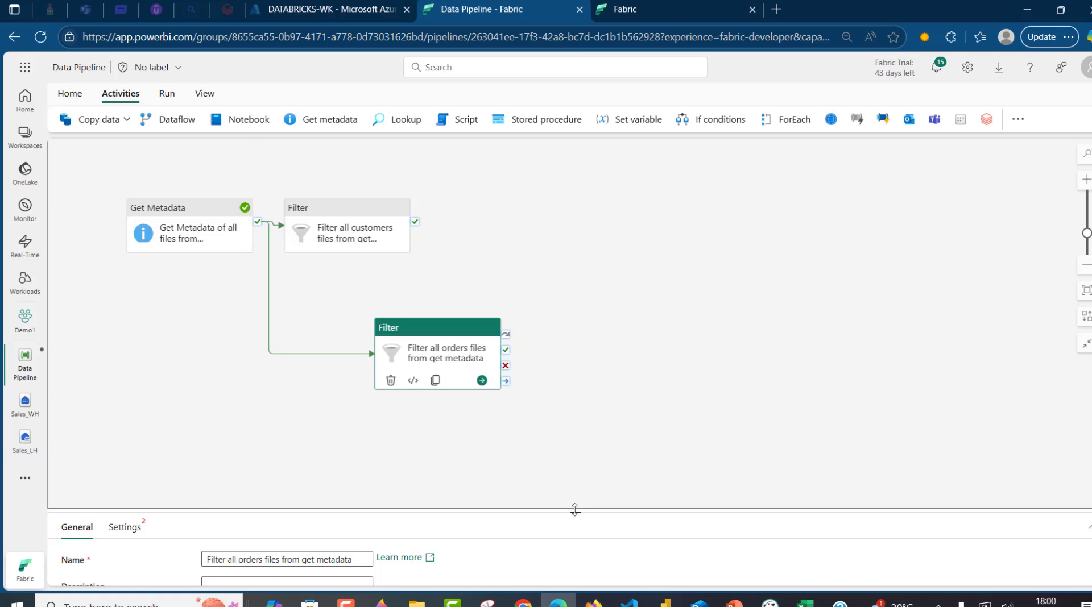
left_click_drag(574, 509, 573, 278)
left_click(141, 301)
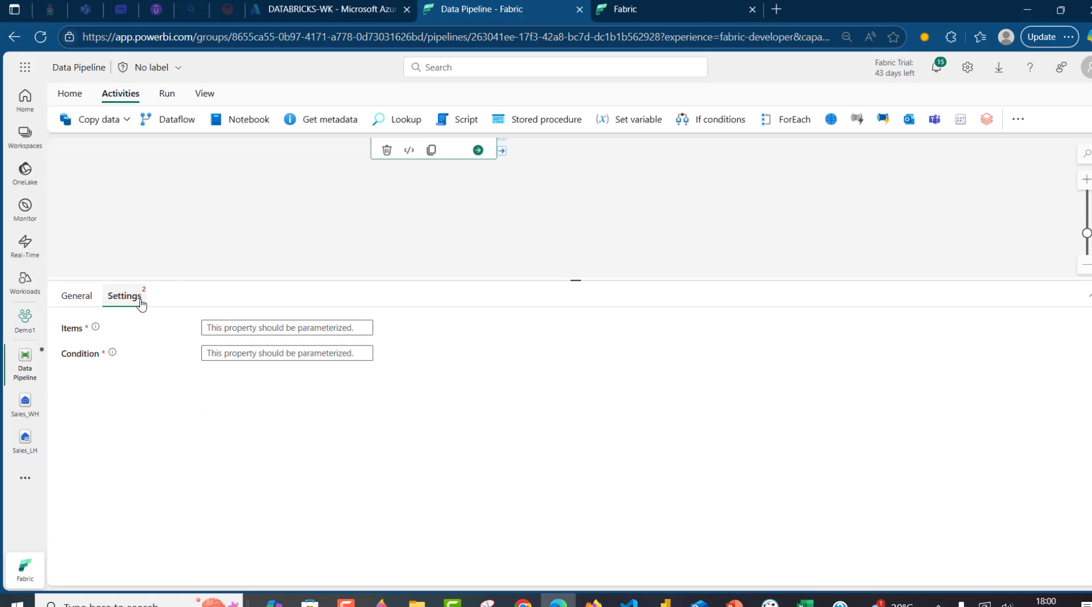
left_click(239, 328)
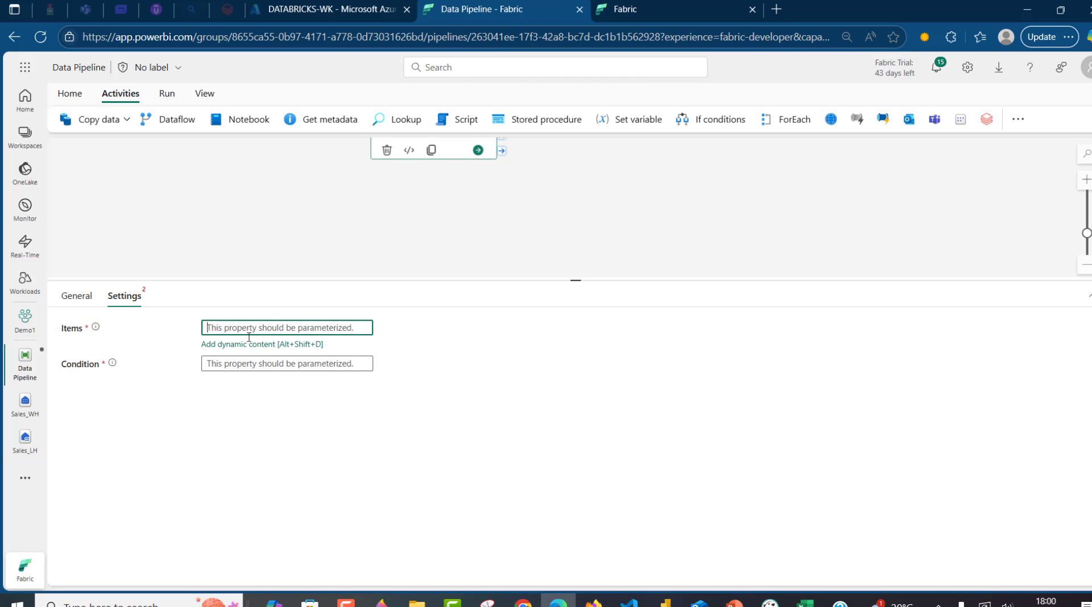
left_click(254, 346)
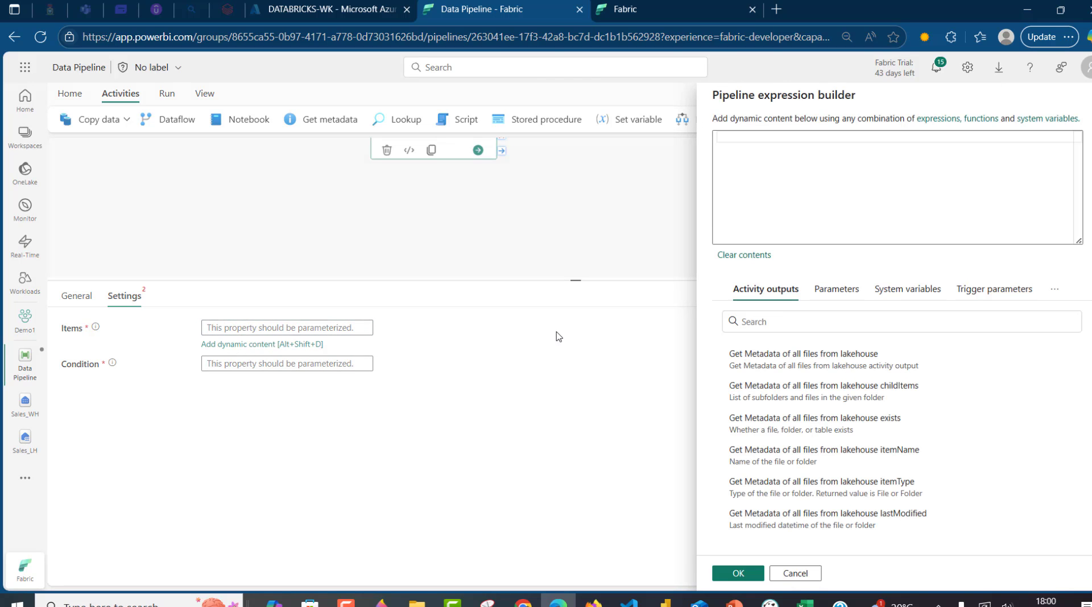
left_click(864, 393)
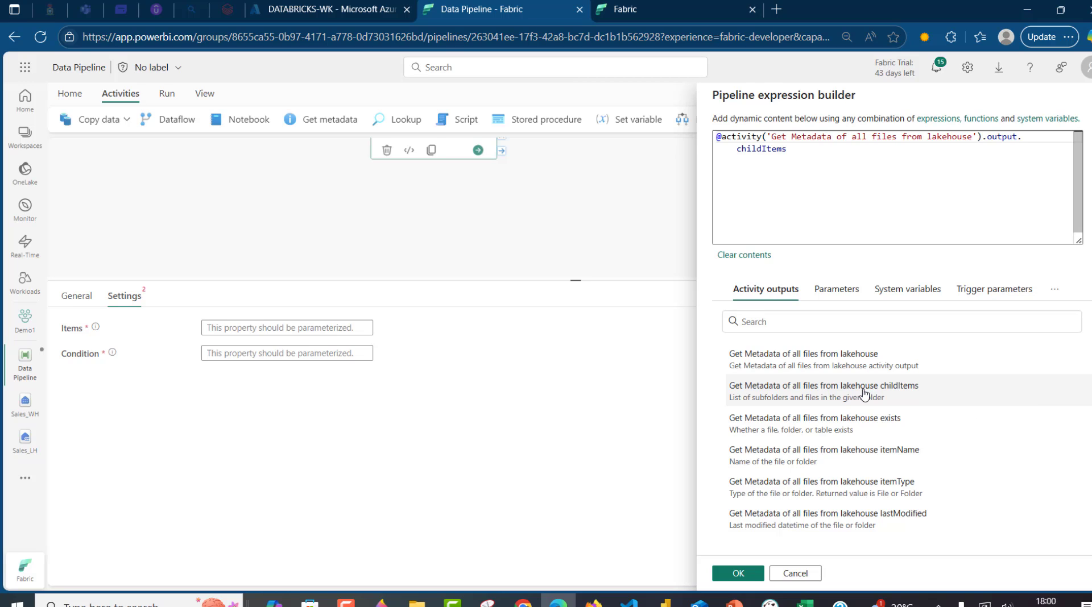
left_click_drag(922, 158, 595, 132)
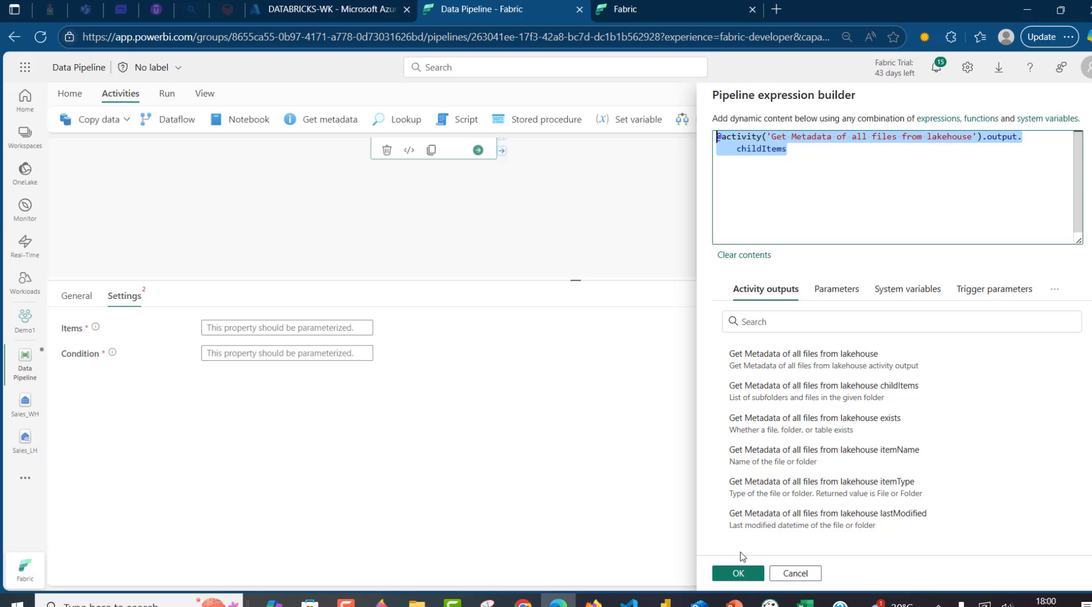
left_click(738, 573)
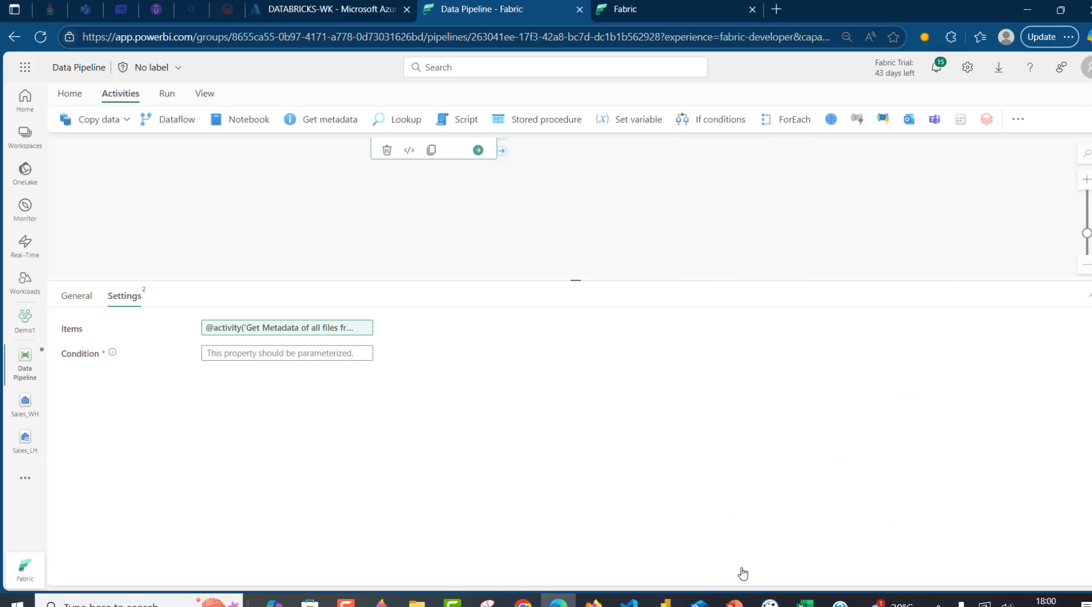
Step: Start the orders Filter's condition expression with the contains function, inserting the current item, item(), as its first argument
left_click(255, 354)
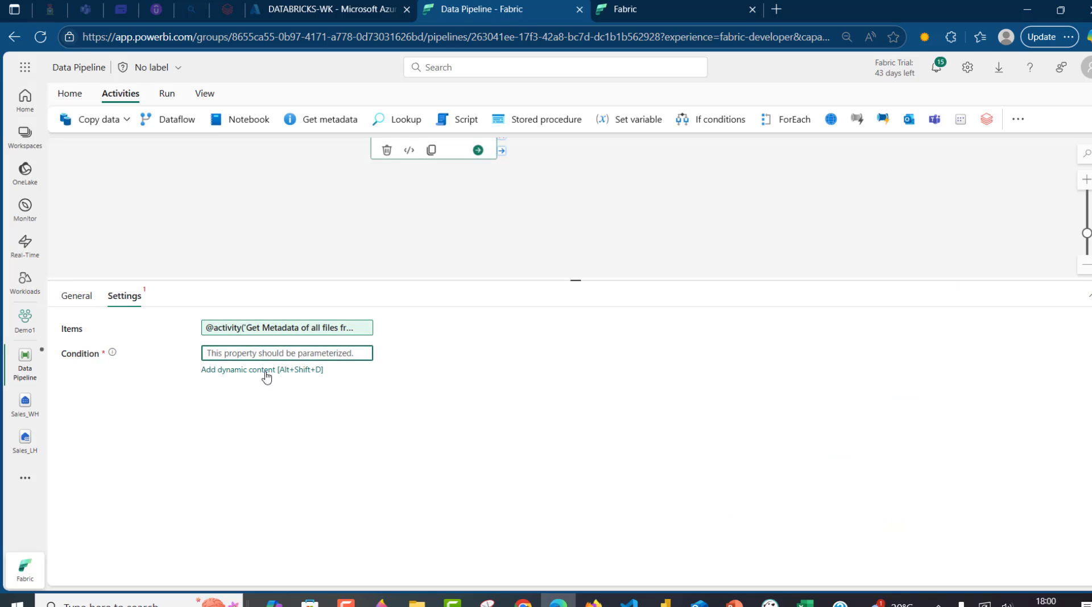
left_click(277, 370)
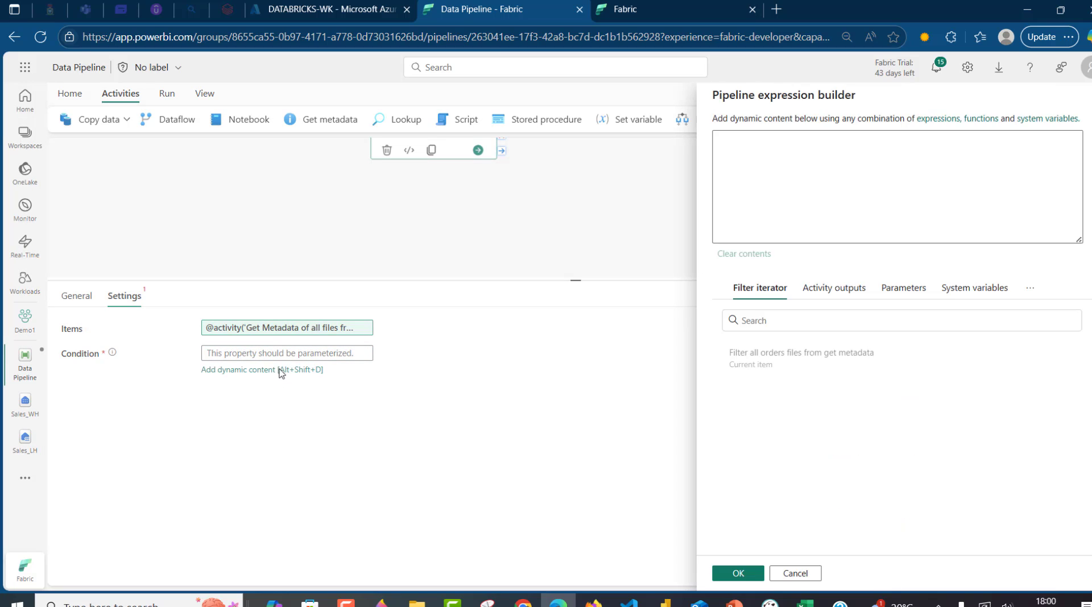
left_click(755, 132)
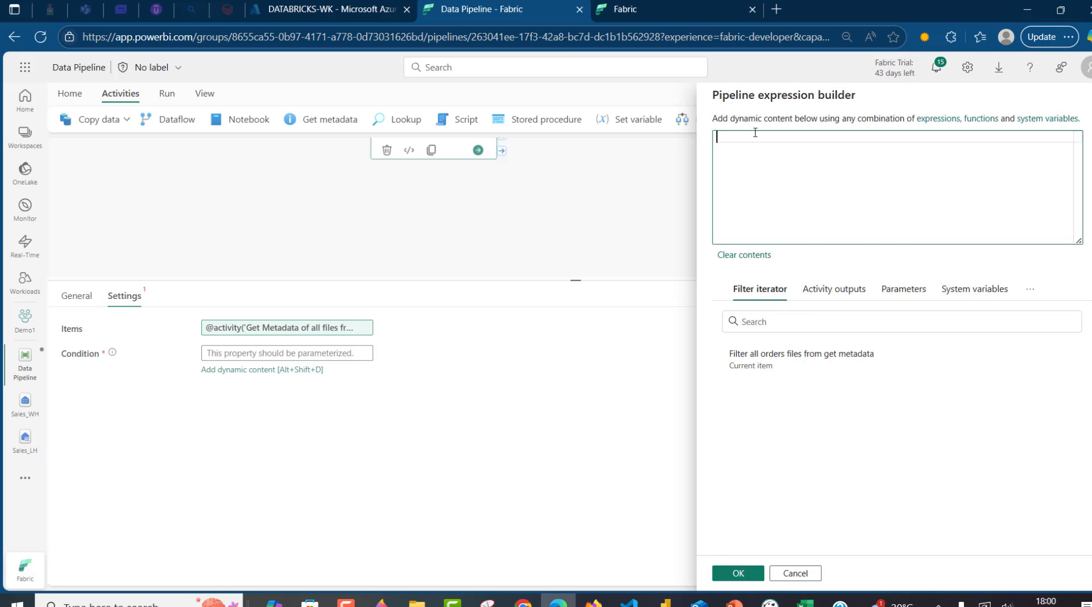
type("@con")
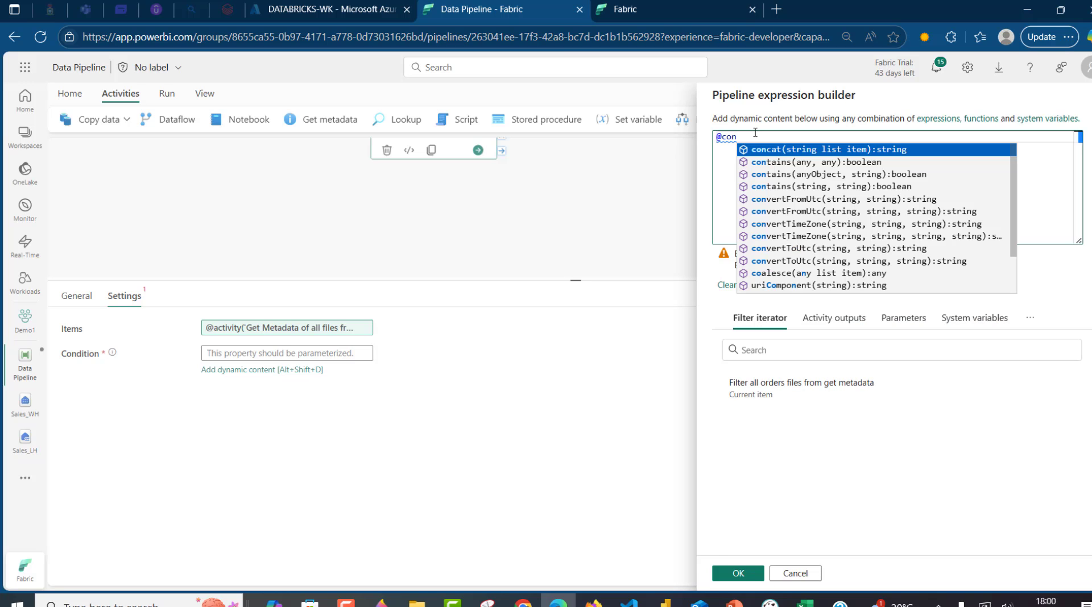
type("n")
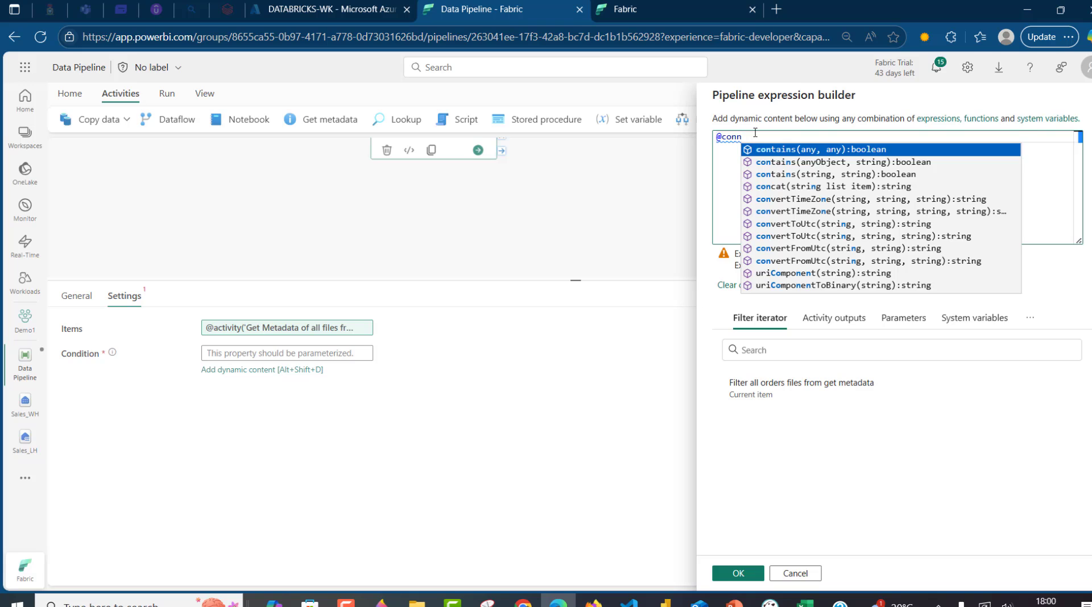
key("Return")
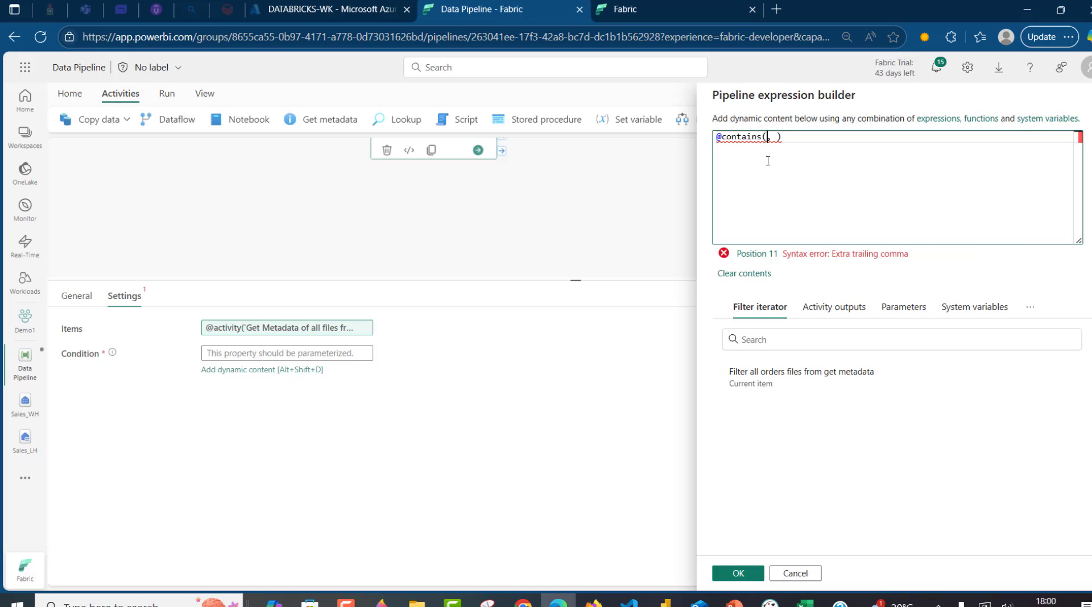
left_click(765, 376)
left_click(797, 139)
type(".name, 'orders")
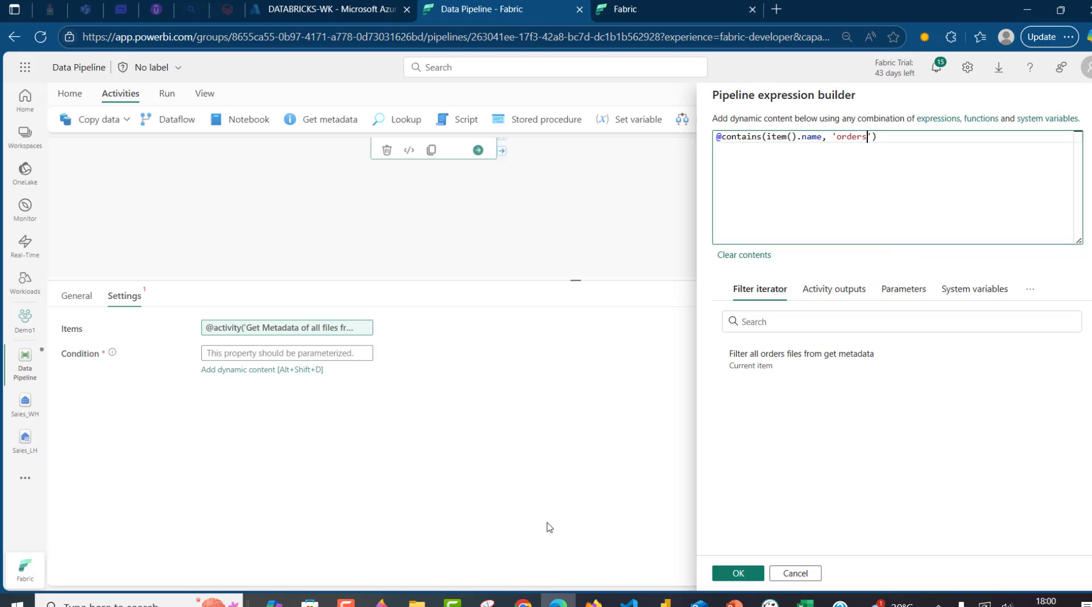
left_click(417, 602)
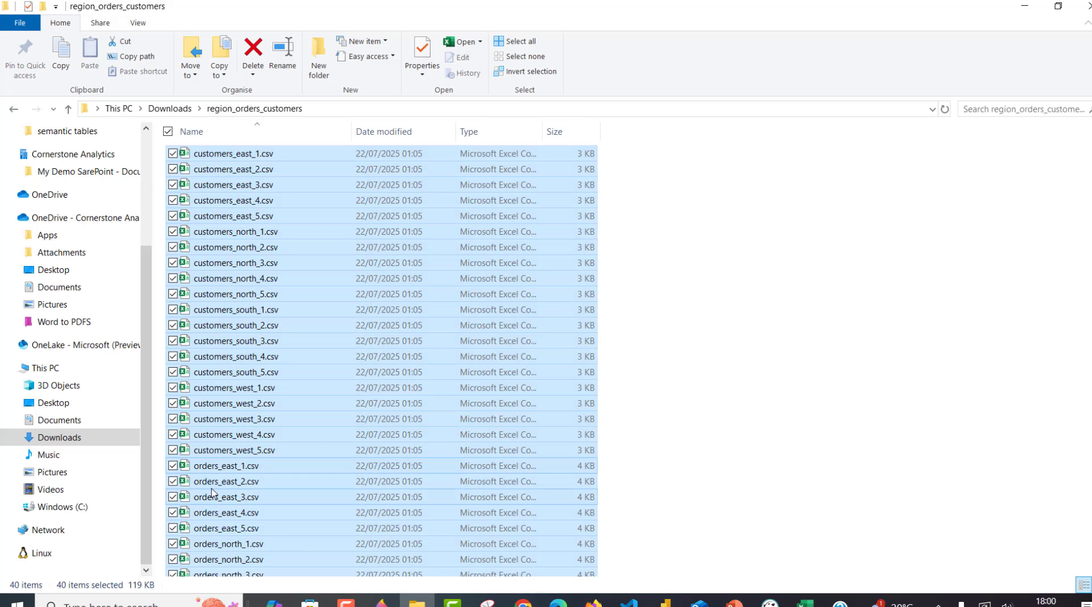
key("alt+Tab")
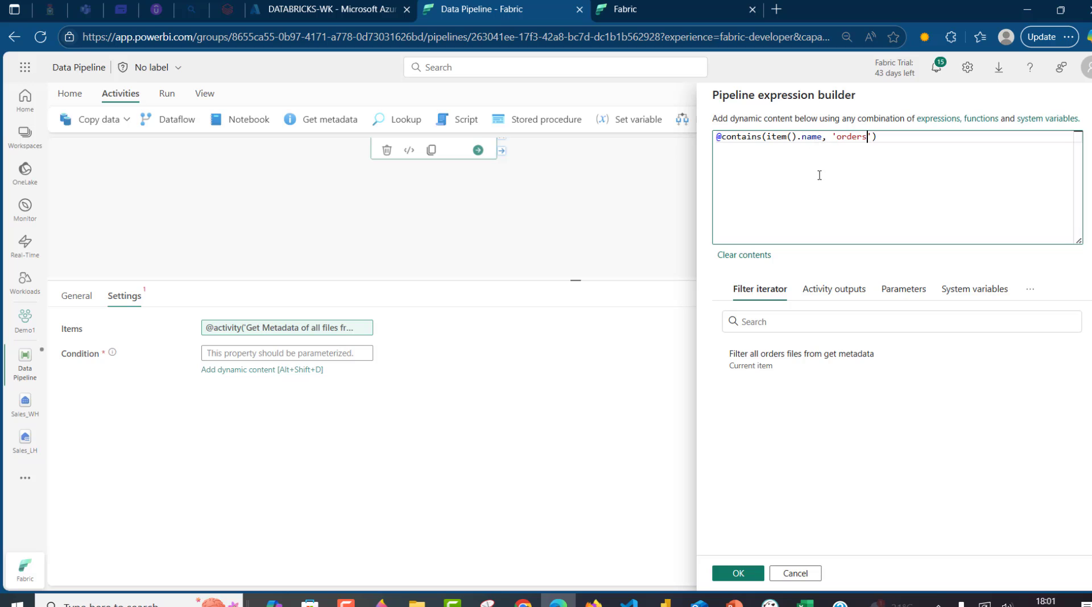
left_click(738, 574)
Step: Save and run the pipeline with both Filter activities, and refresh the run's activity list
left_click_drag(575, 281, 578, 368)
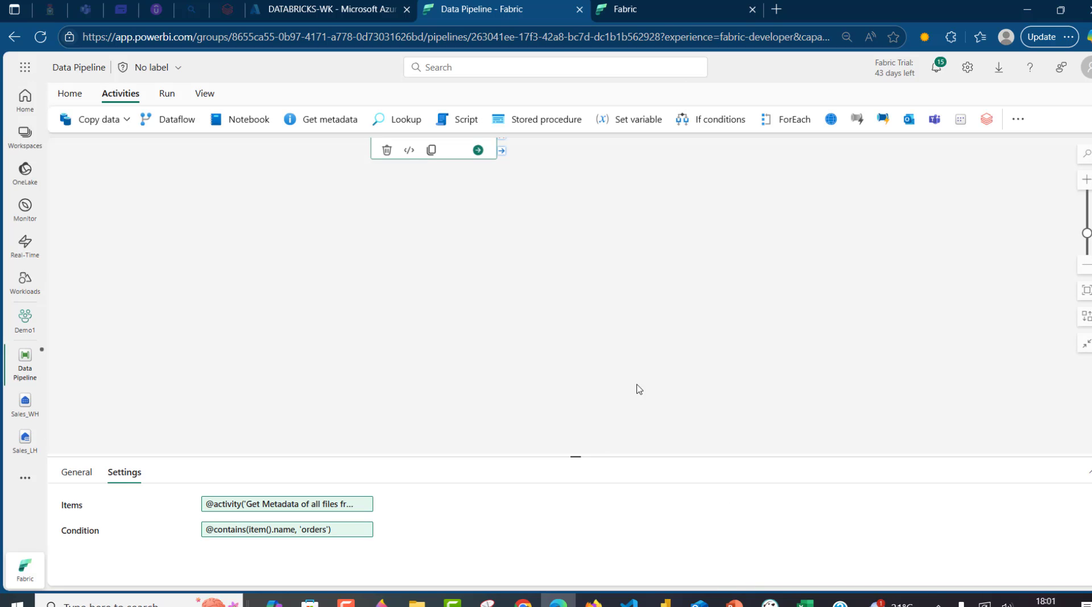
left_click_drag(799, 237, 851, 439)
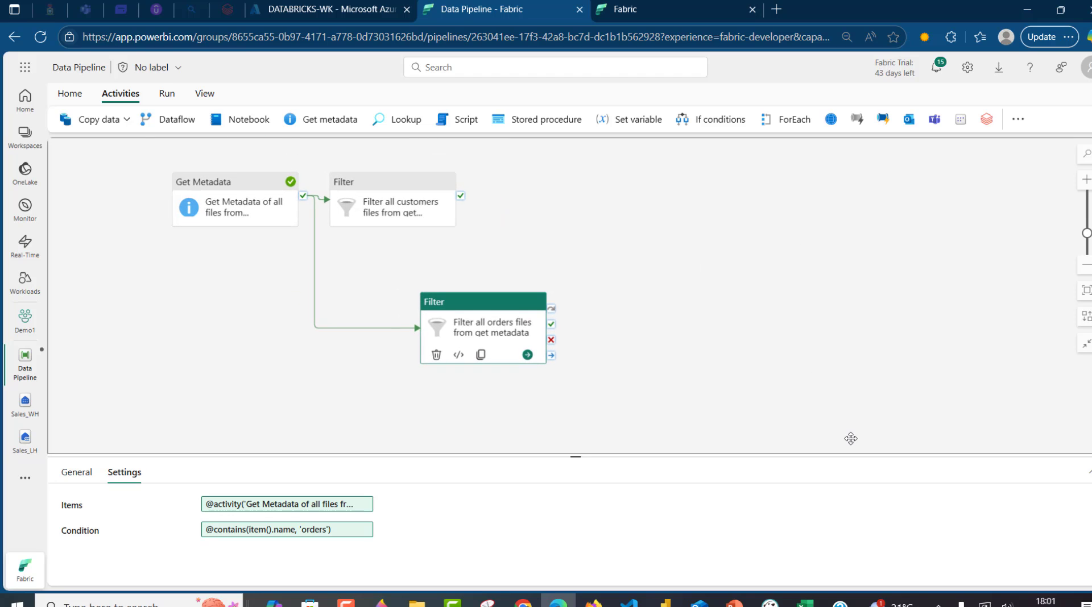
left_click(166, 93)
left_click(149, 119)
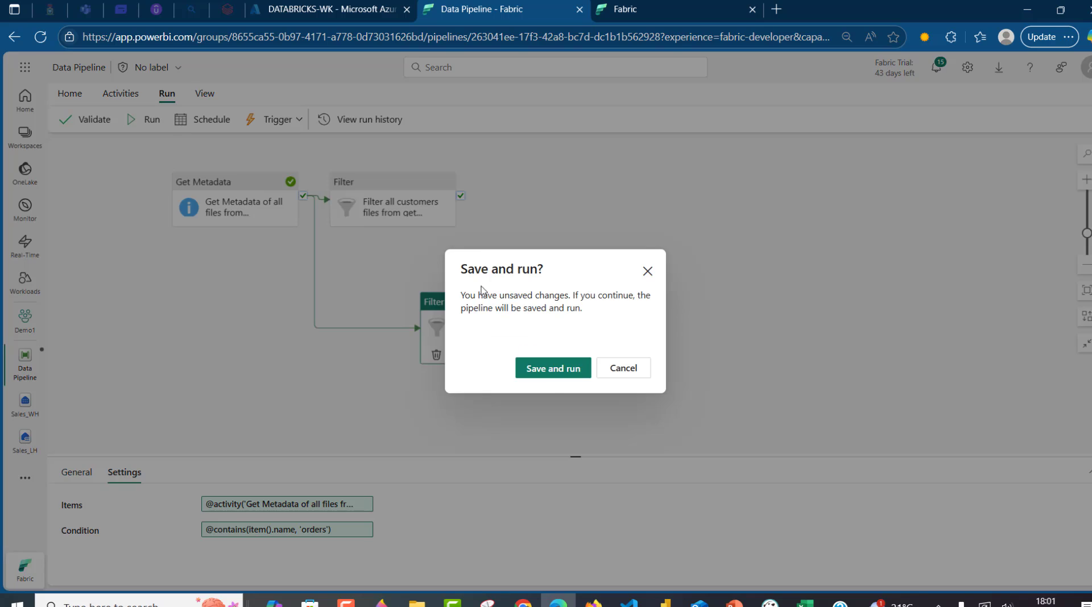
left_click(555, 368)
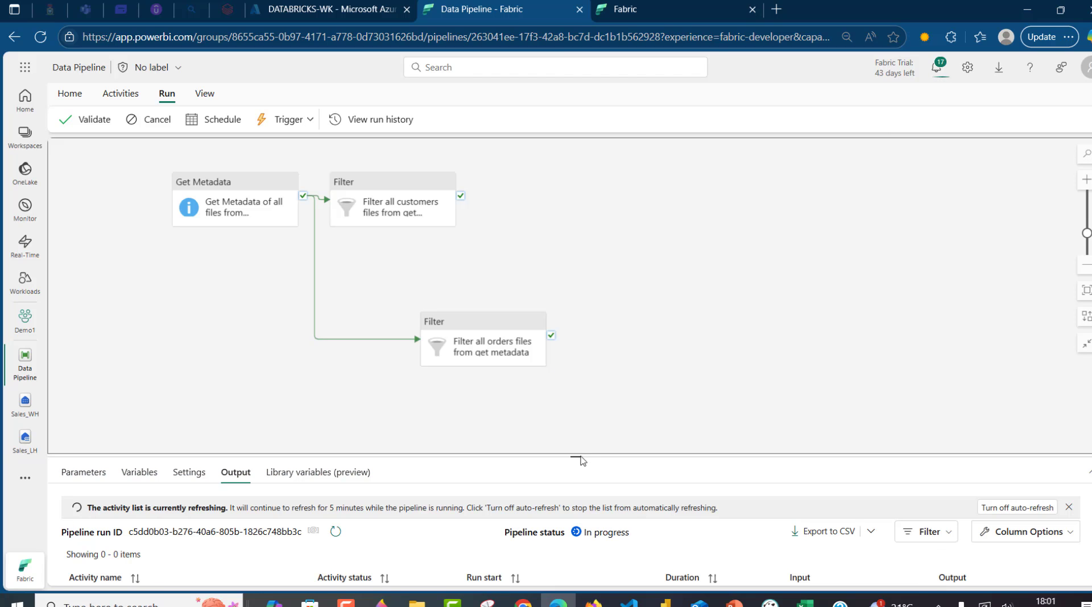
left_click_drag(577, 456, 541, 295)
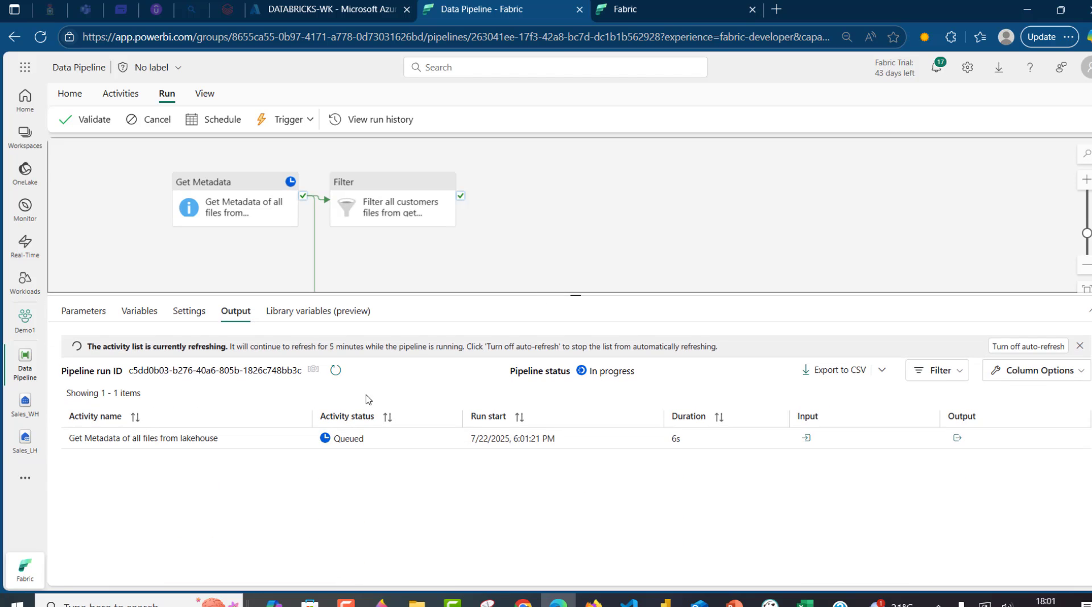
left_click(336, 370)
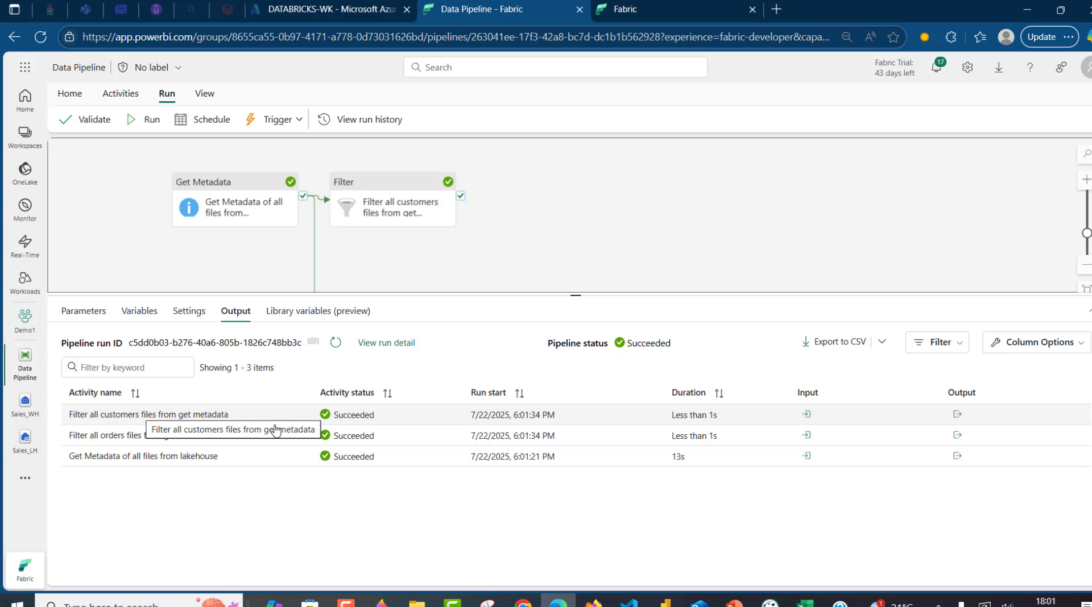
Step: Examine the customers Filter's full run output, checking its item counts and listed file names
left_click(957, 415)
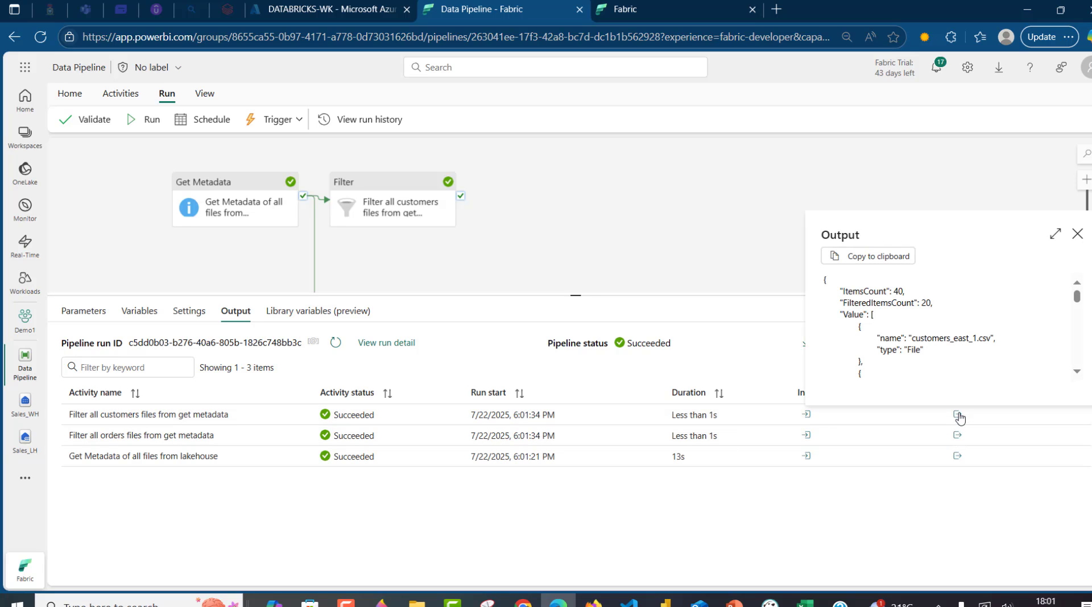
left_click(1056, 234)
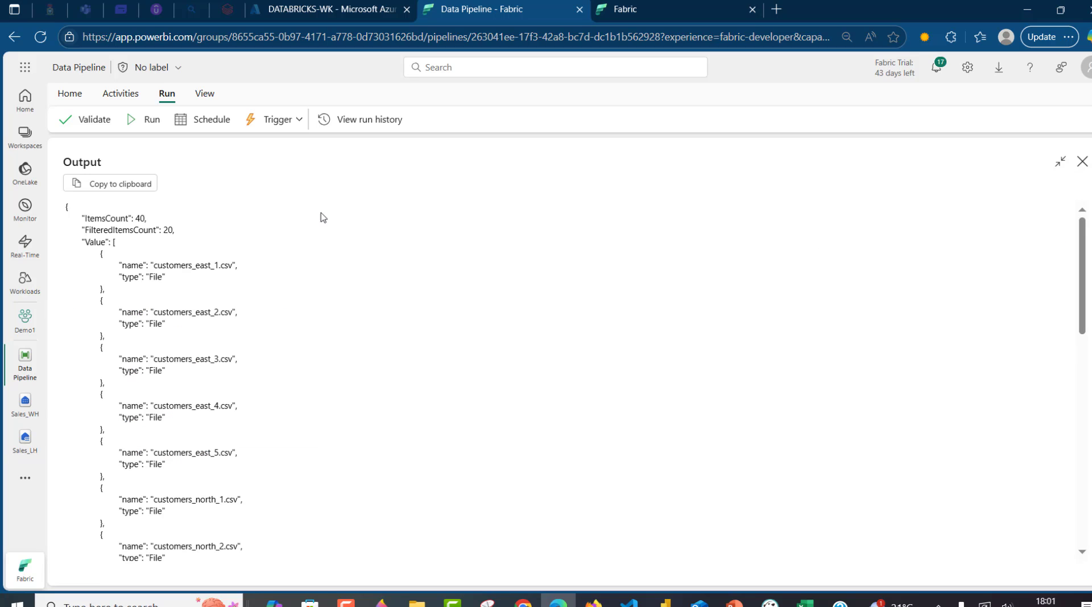
left_click_drag(94, 220, 154, 222)
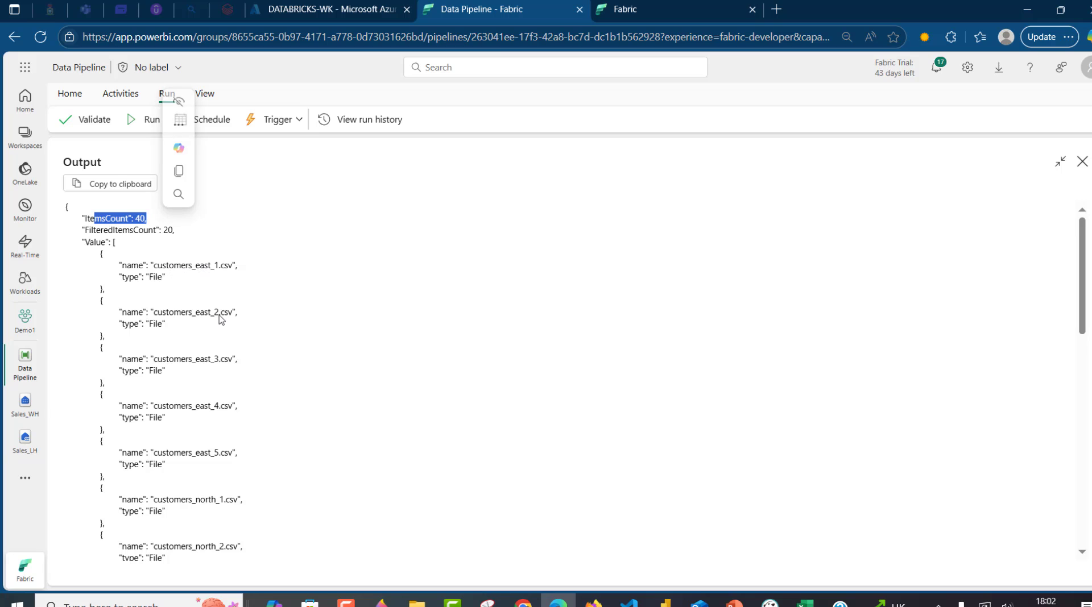
left_click(1081, 162)
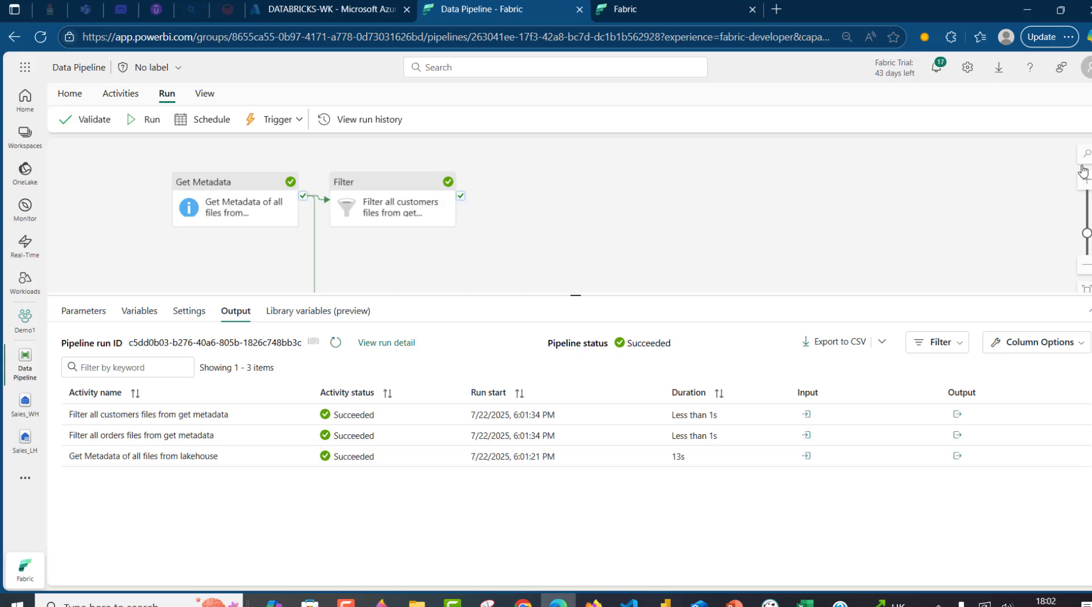
Step: Examine the orders Filter's full run output, checking its item counts, file names and the Value array
left_click(957, 435)
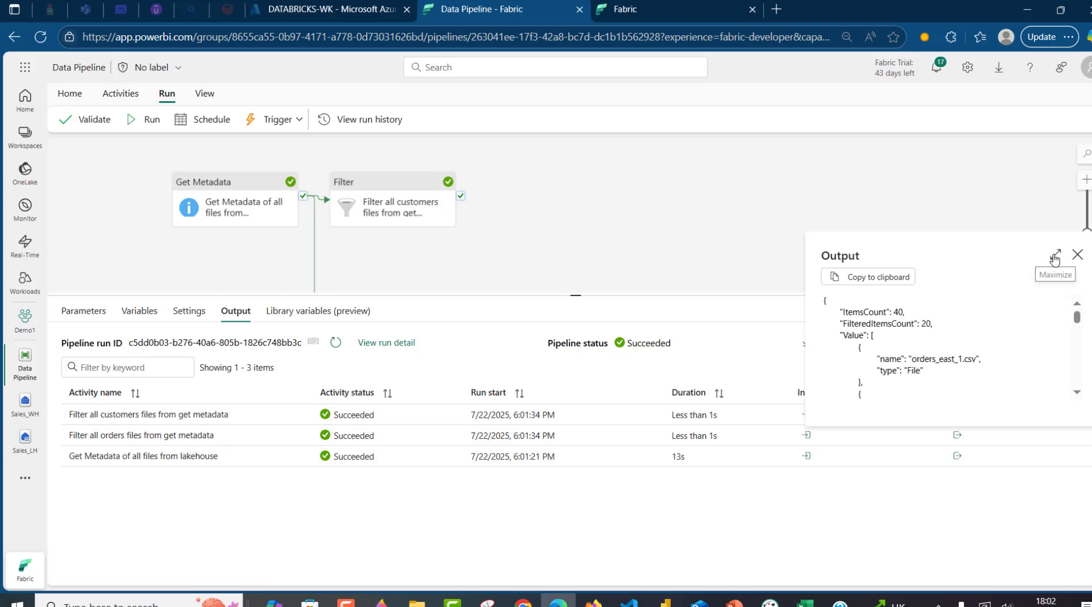
left_click(1055, 254)
left_click_drag(101, 218, 163, 230)
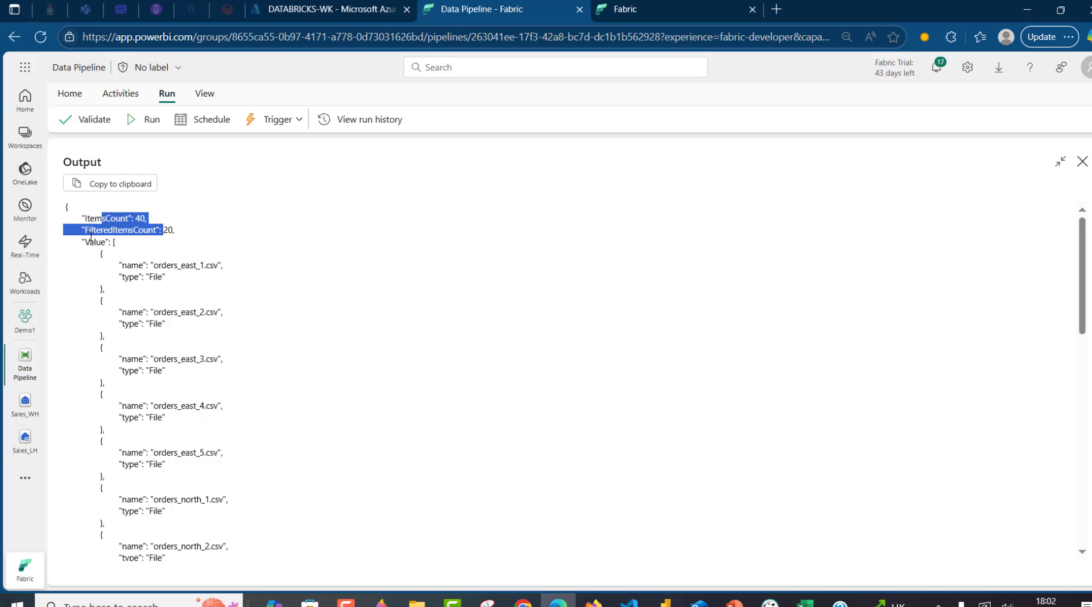
left_click_drag(116, 265, 104, 395)
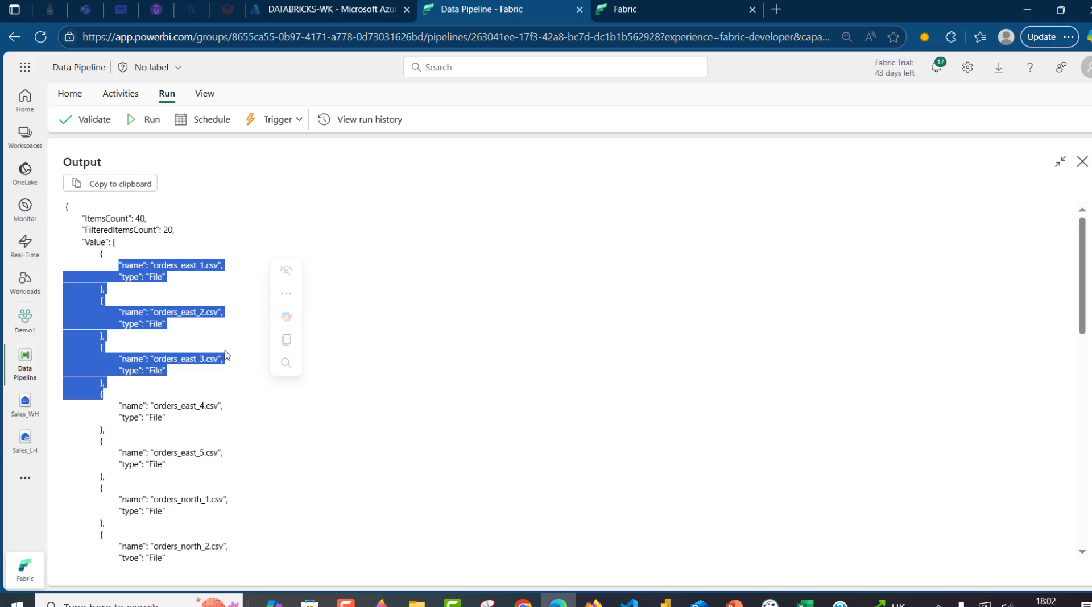
left_click_drag(93, 242, 101, 243)
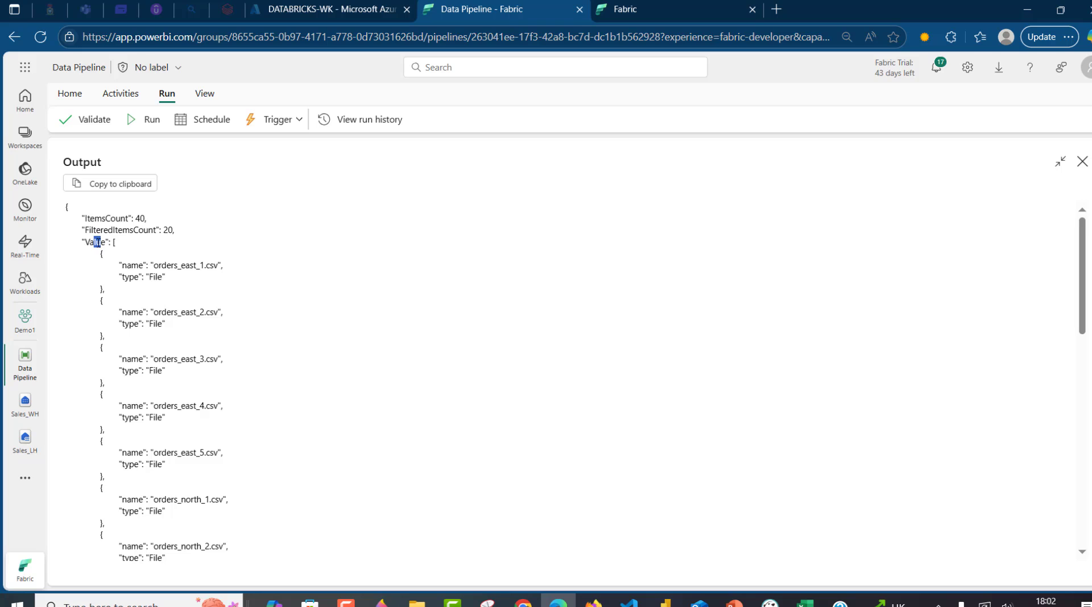
left_click(96, 243)
left_click(1082, 162)
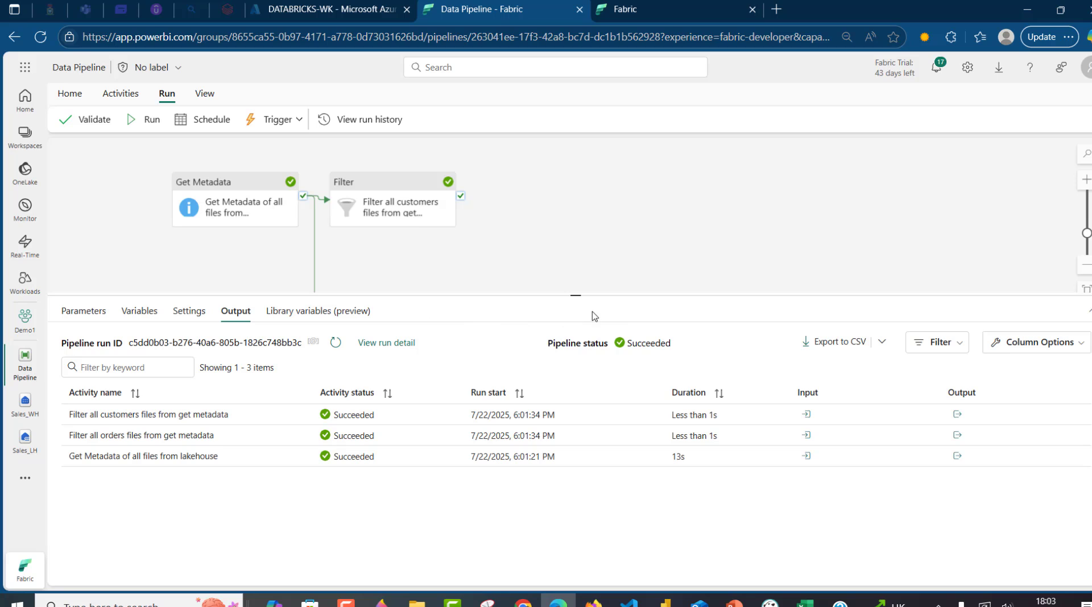
Step: Add two ForEach activities to the pipeline and connect the customers Filter's On success output to the first one
left_click_drag(578, 297, 589, 491)
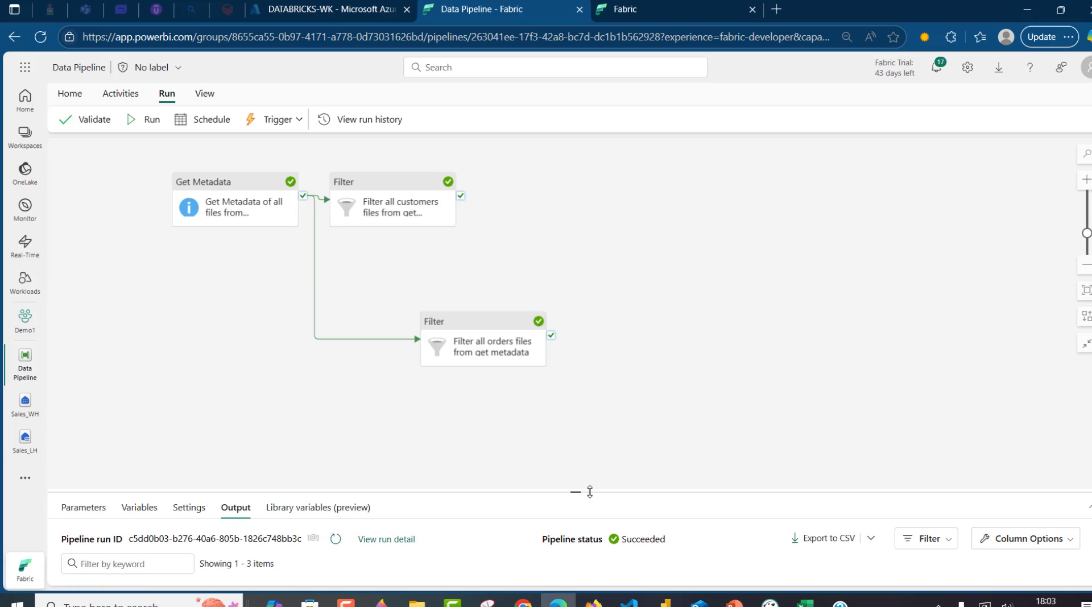
left_click(119, 97)
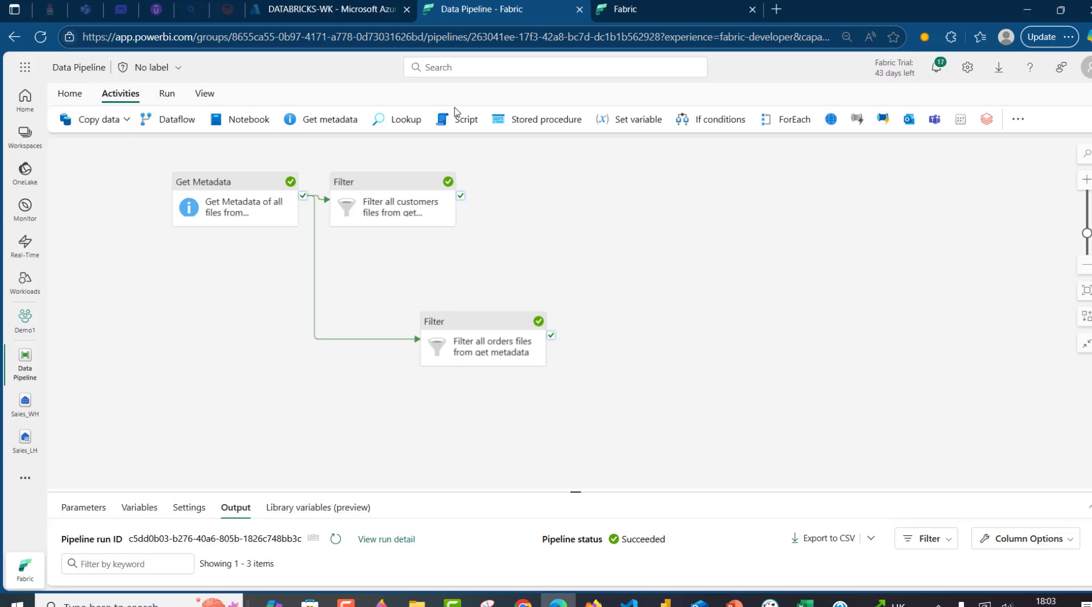
left_click(799, 121)
left_click(799, 121)
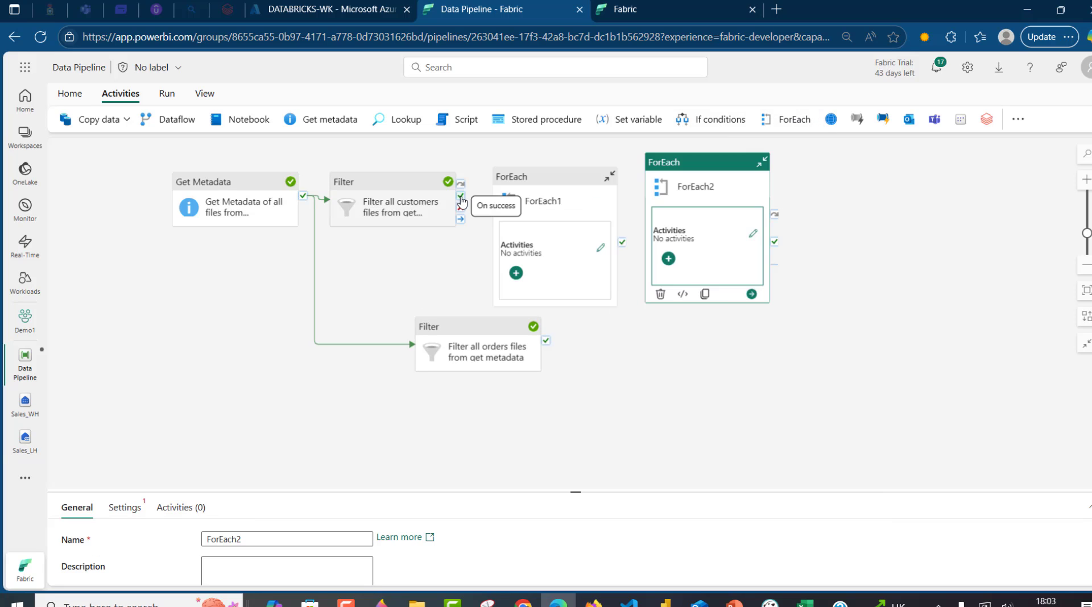
left_click_drag(461, 199, 537, 200)
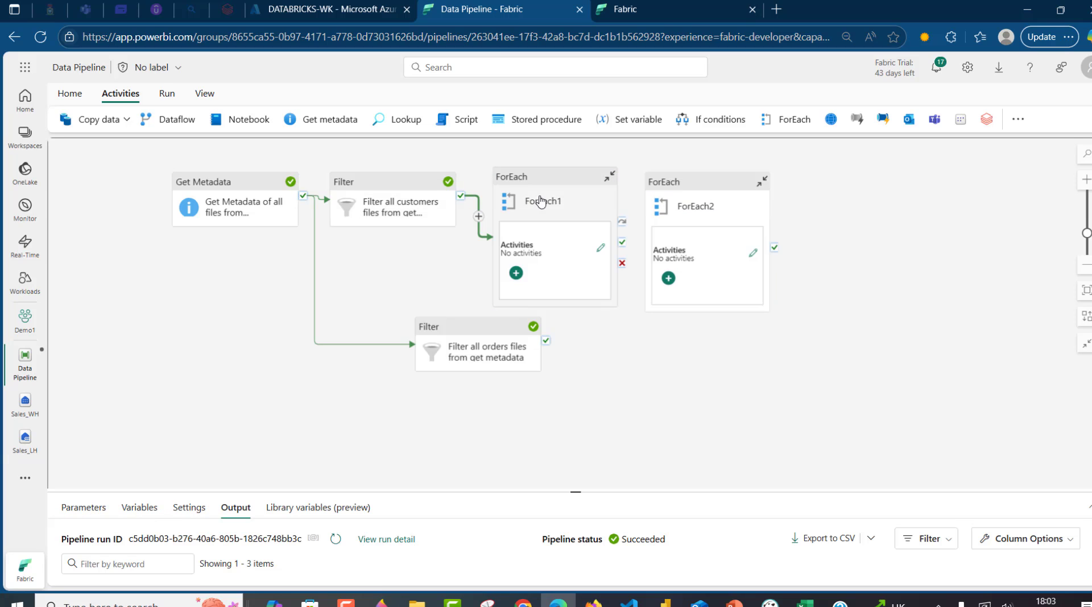
Step: Arrange the orders Filter and second ForEach below the customers branch, and connect the Filter's On success output to that ForEach
left_click_drag(490, 330, 351, 332)
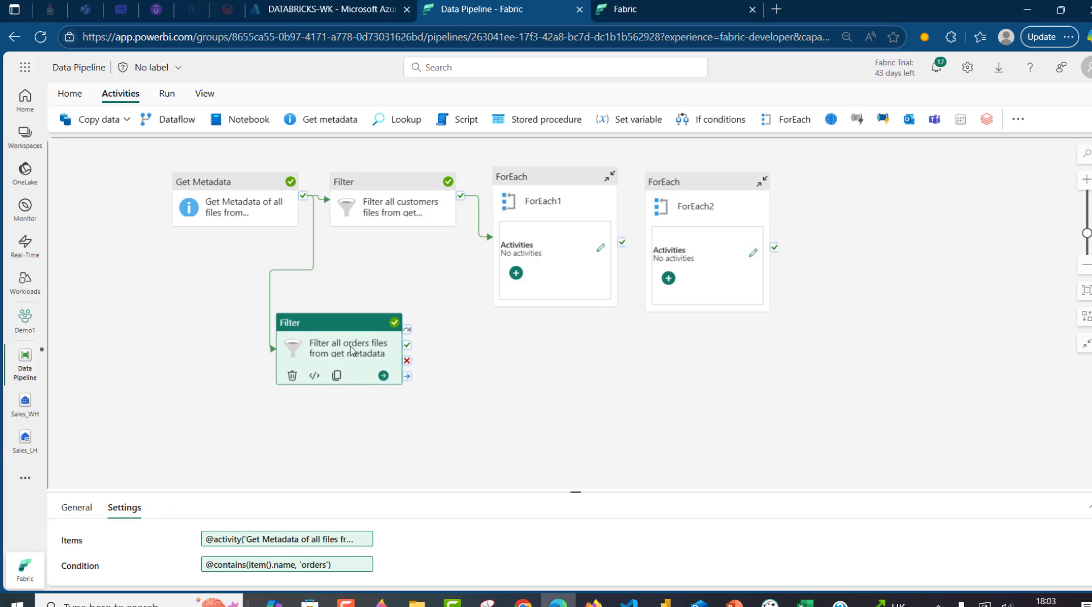
left_click_drag(692, 300, 604, 445)
left_click_drag(407, 361, 581, 382)
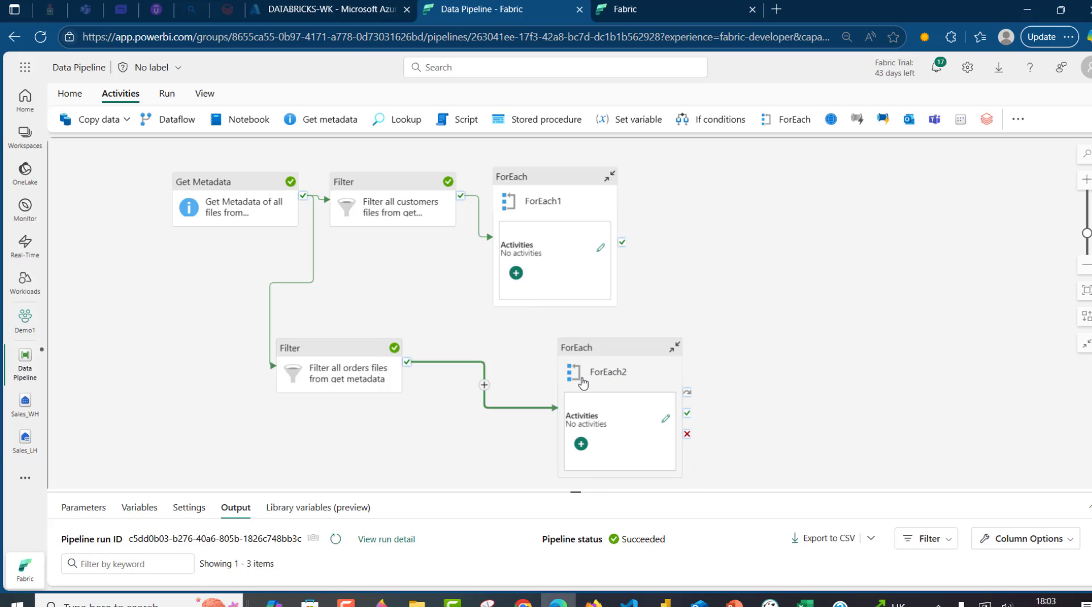
Step: Rename the ForEach connected to the customers Filter as "ForEach iteration across the customers files"
left_click(553, 188)
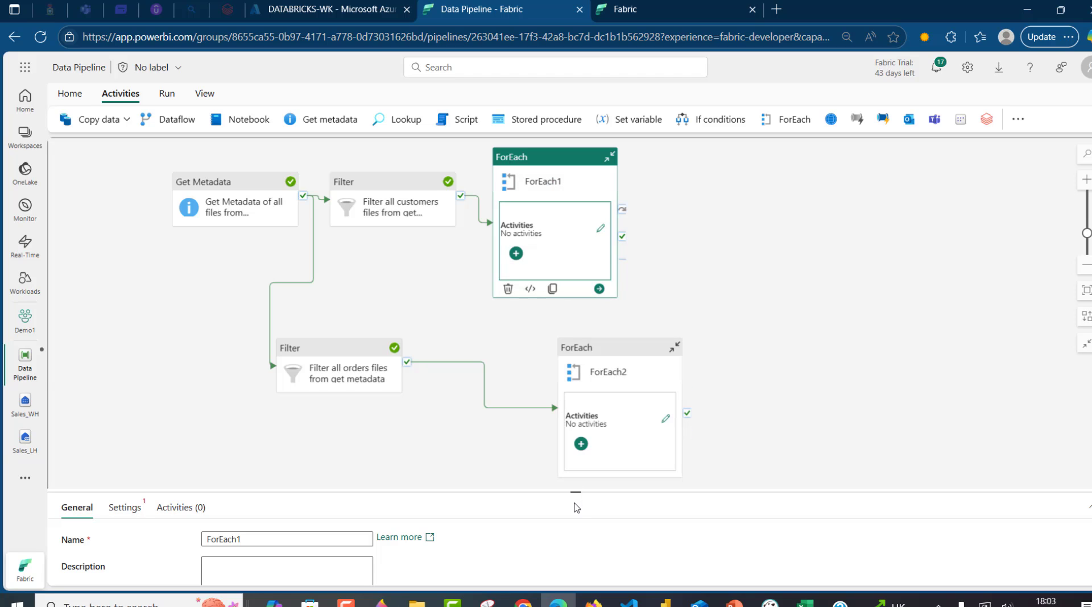
left_click_drag(576, 494, 574, 354)
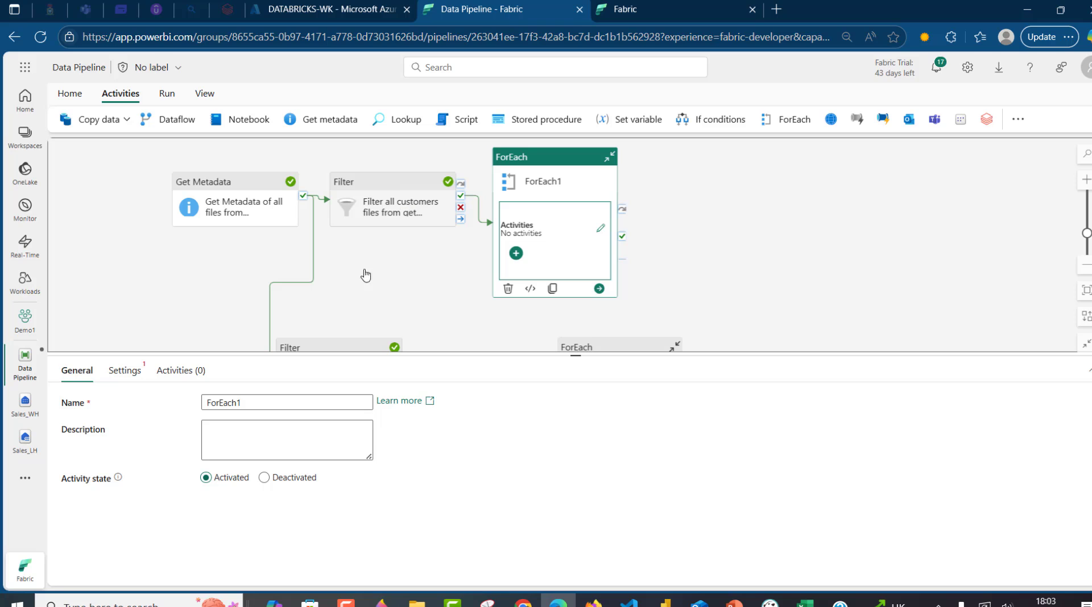
left_click(265, 401)
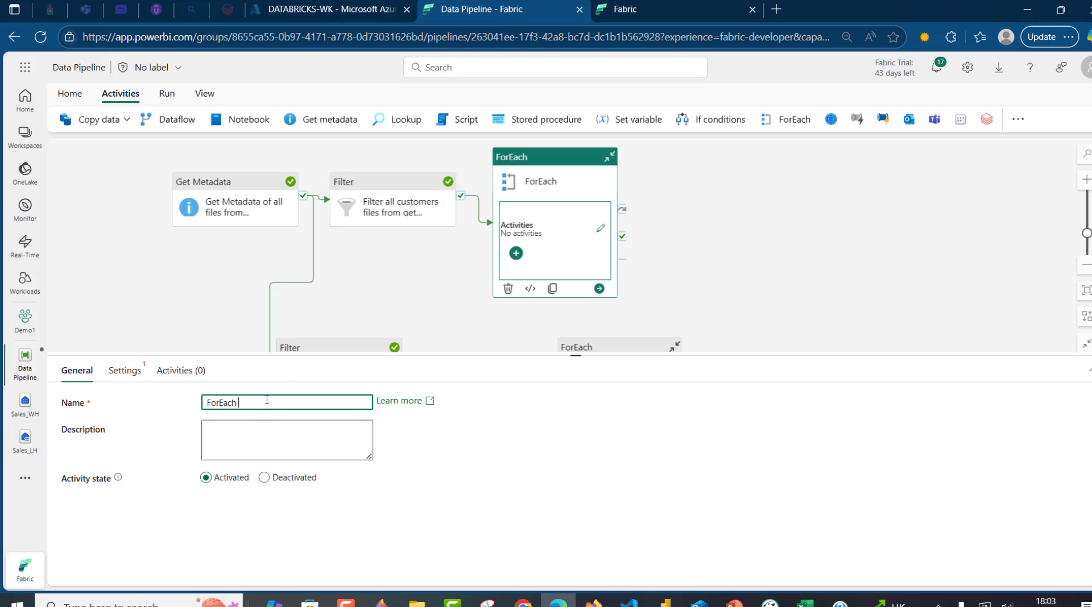
type("iteration across the")
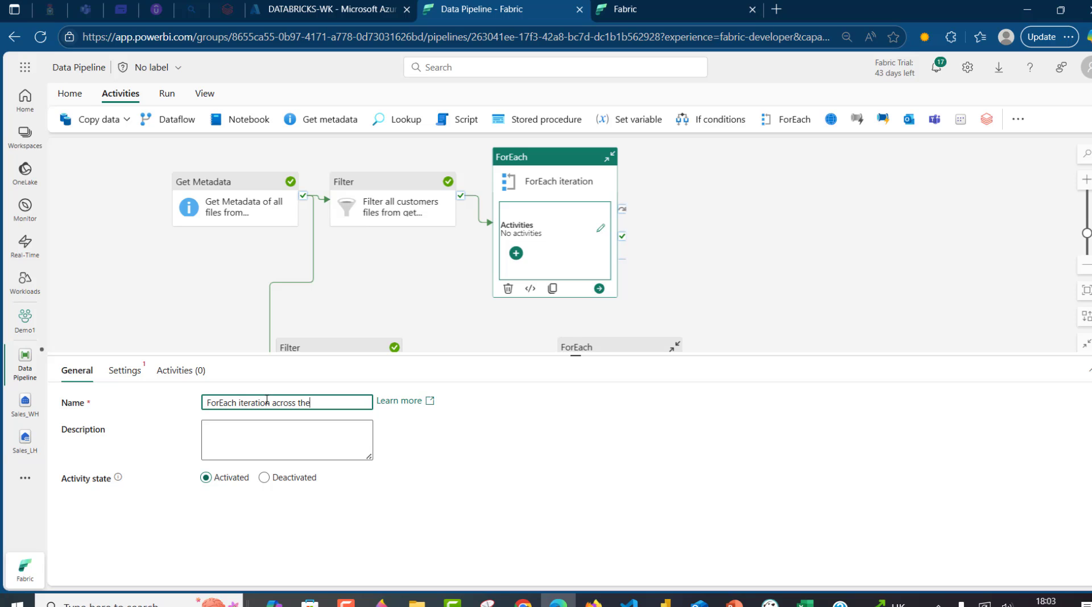
type(" customers files")
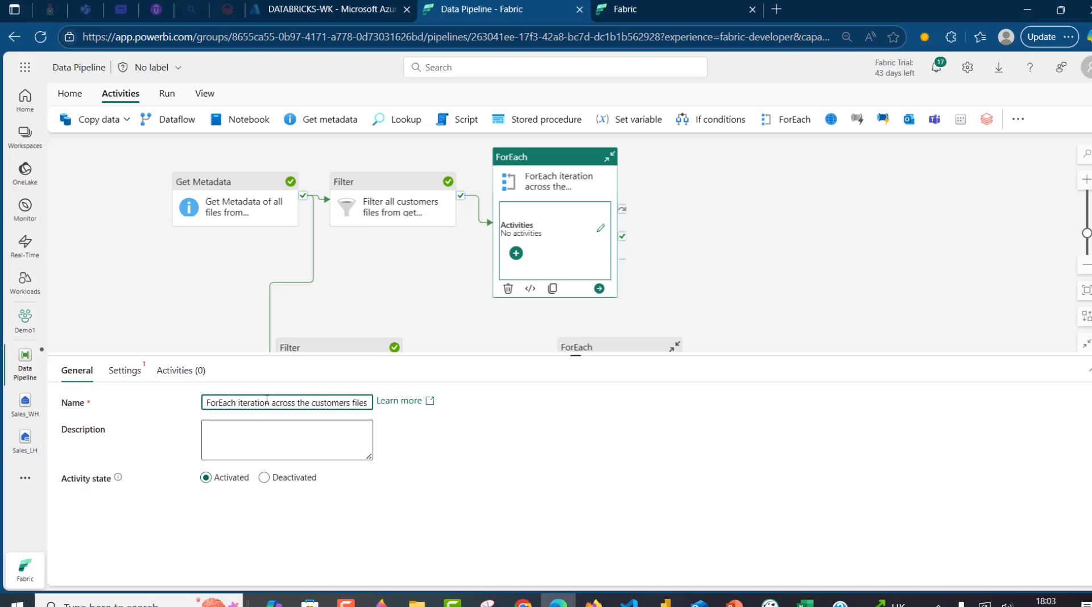
Step: Rename the ForEach connected to the orders Filter as "ForEach iteration across the orders files", reusing the customers ForEach's name
key("ctrl+a")
key("ctrl+c")
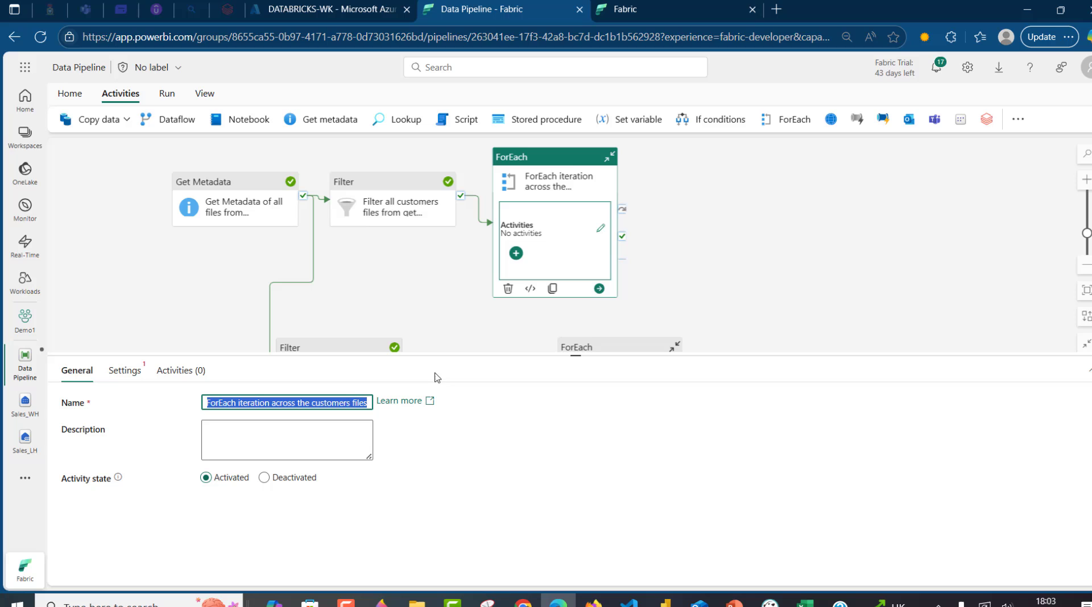
left_click(629, 348)
left_click(262, 402)
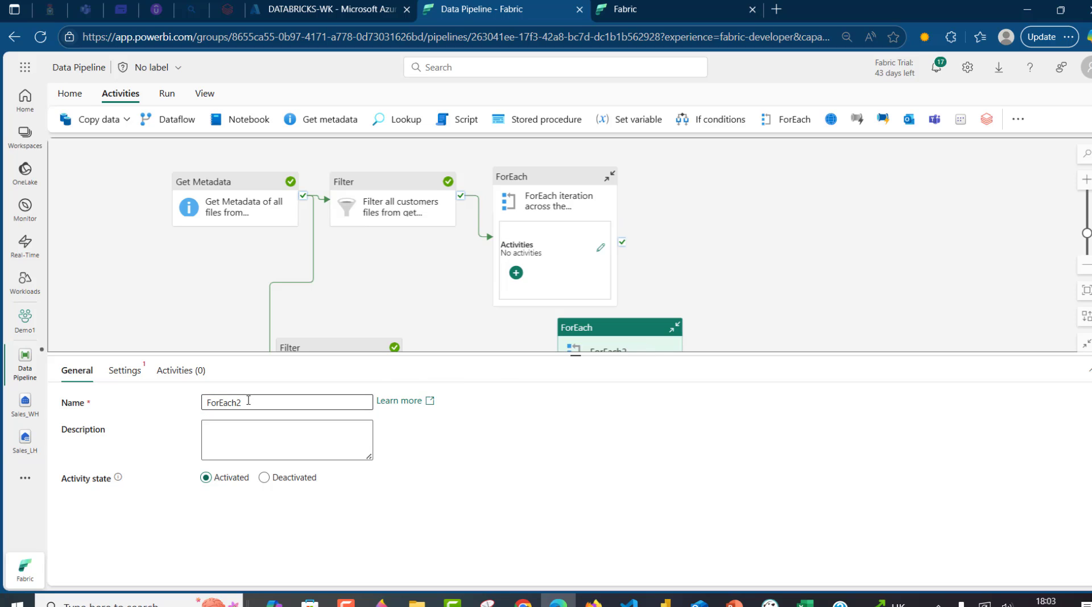
key("ctrl+a")
key("ctrl+v")
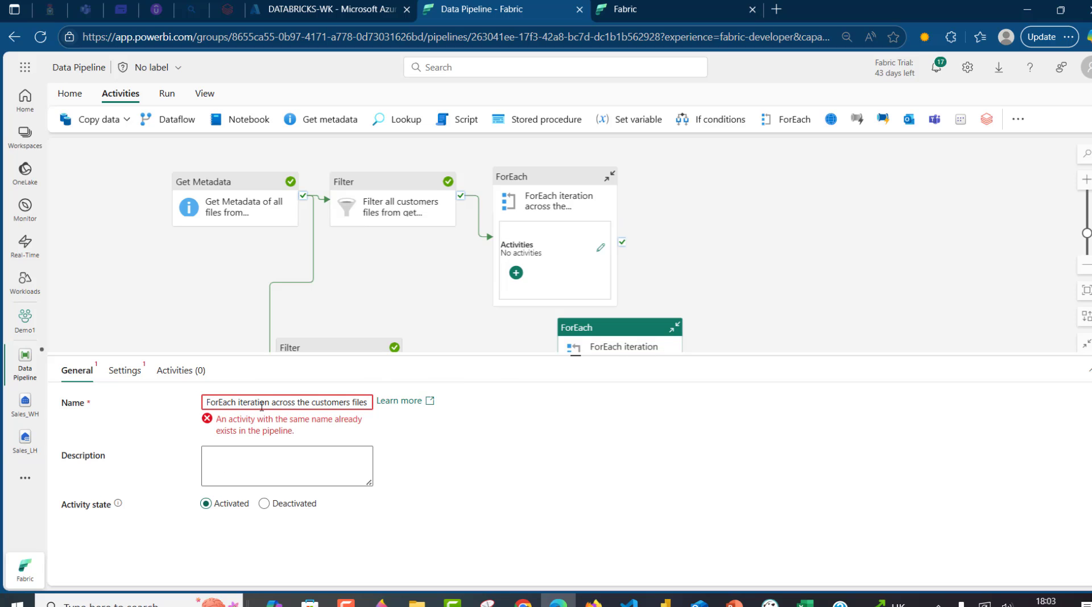
double_click(322, 406)
type("orders")
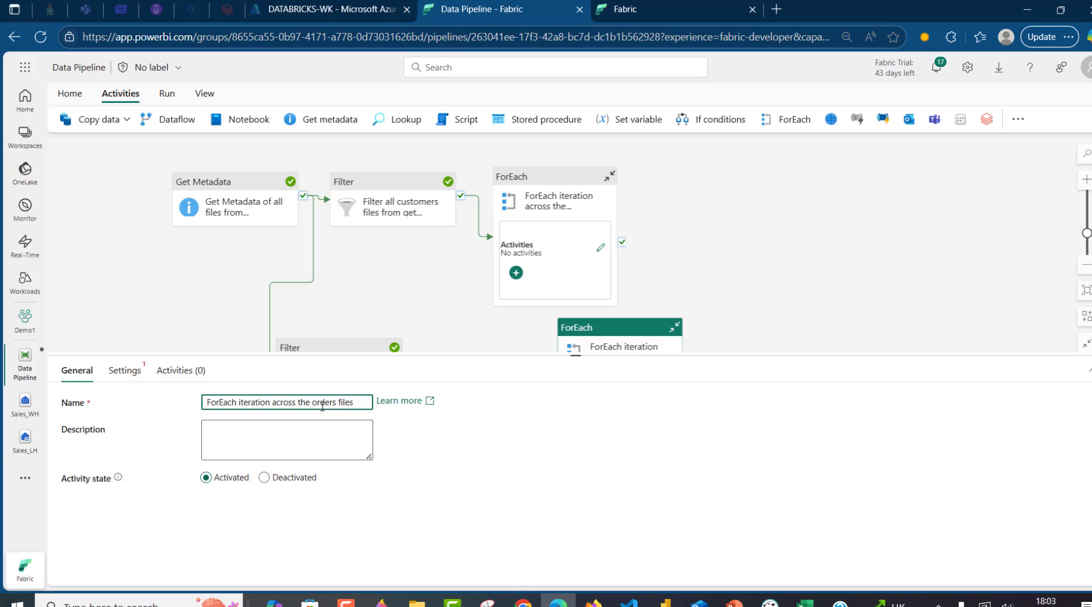
left_click(124, 305)
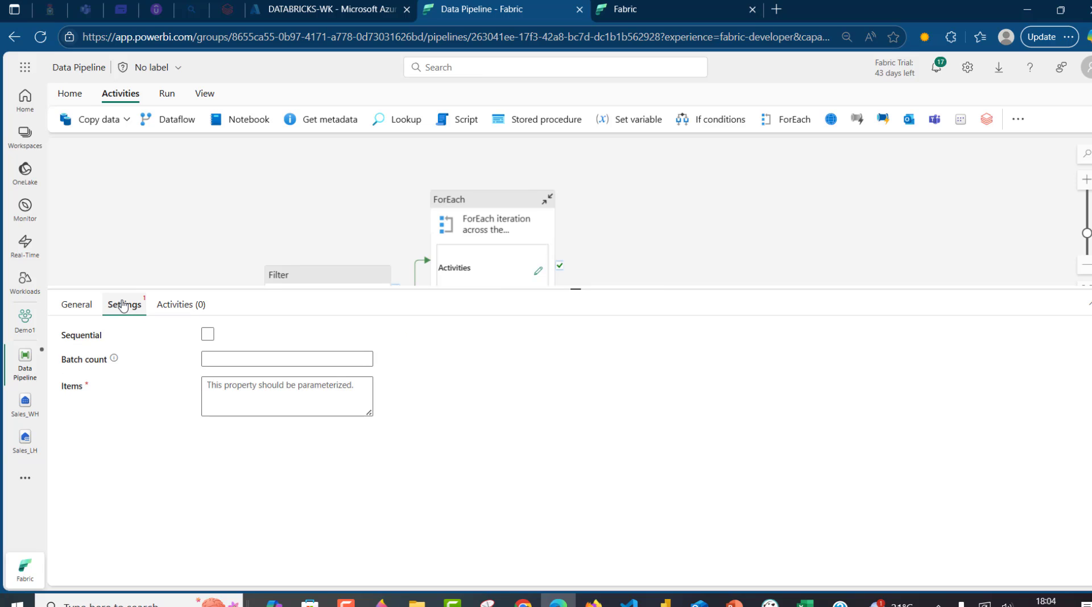
left_click(207, 335)
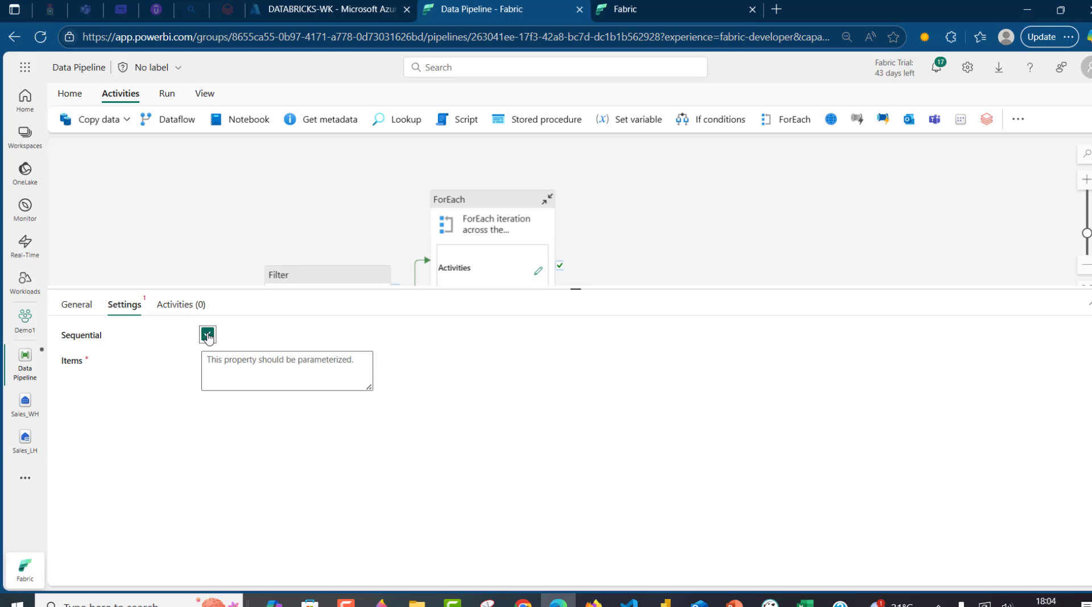
left_click(261, 365)
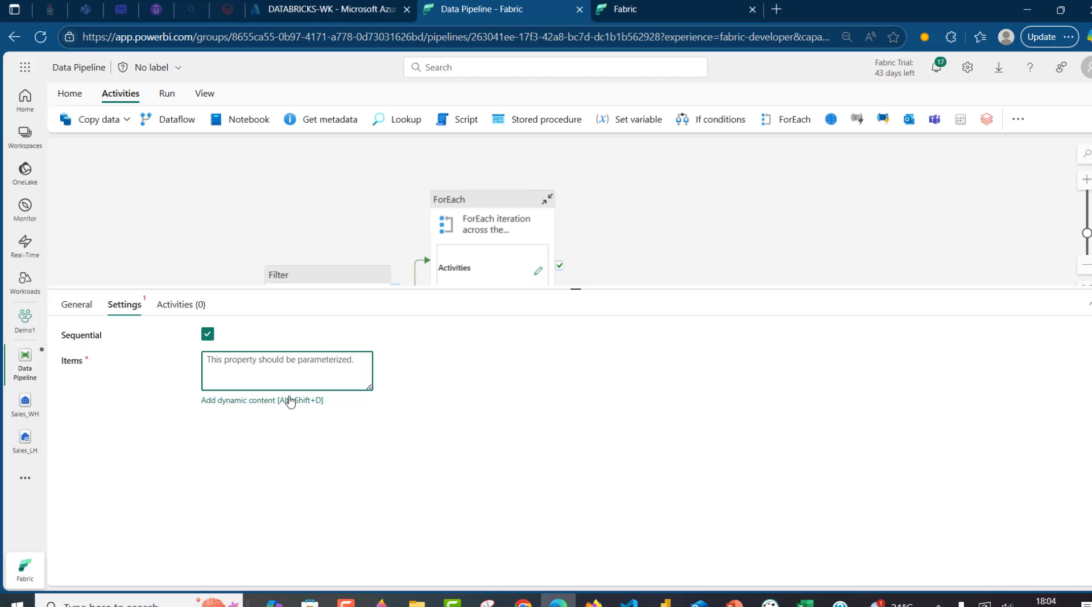
left_click(259, 400)
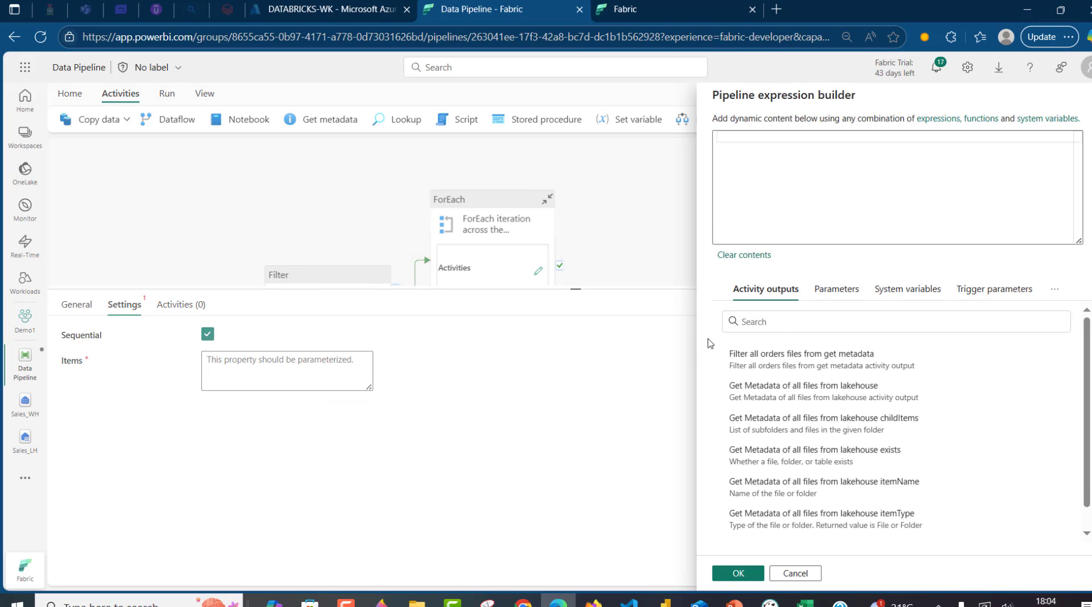
left_click(798, 368)
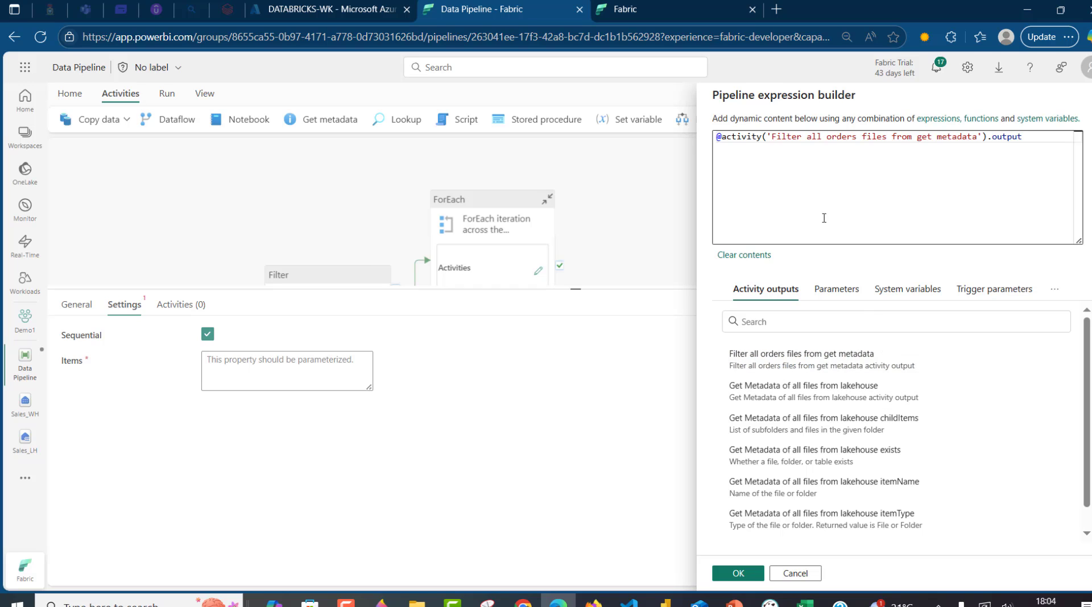
left_click(1038, 136)
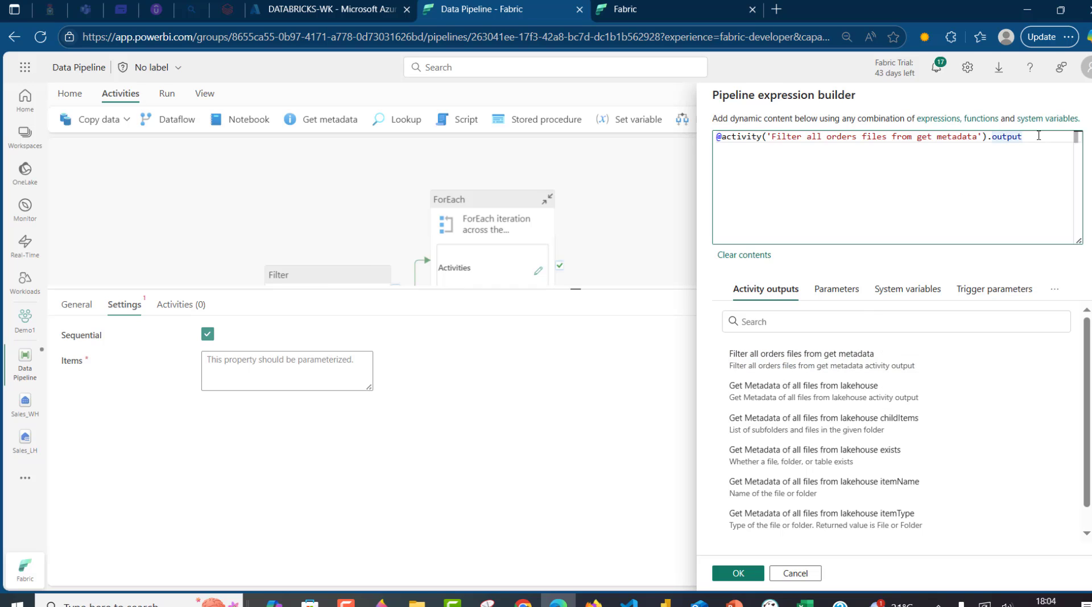
type(".Value")
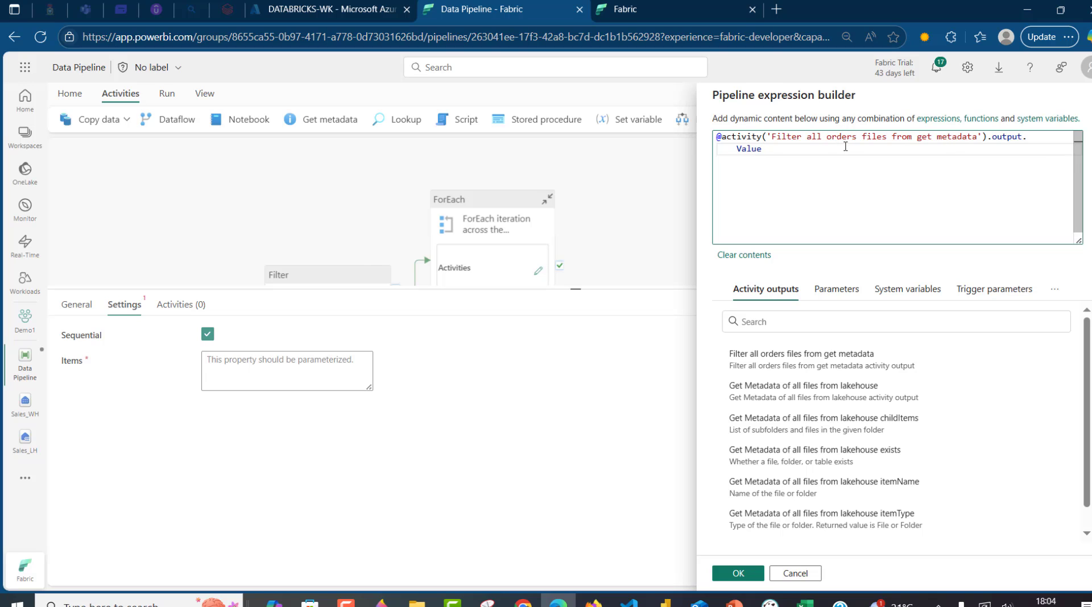
left_click(738, 573)
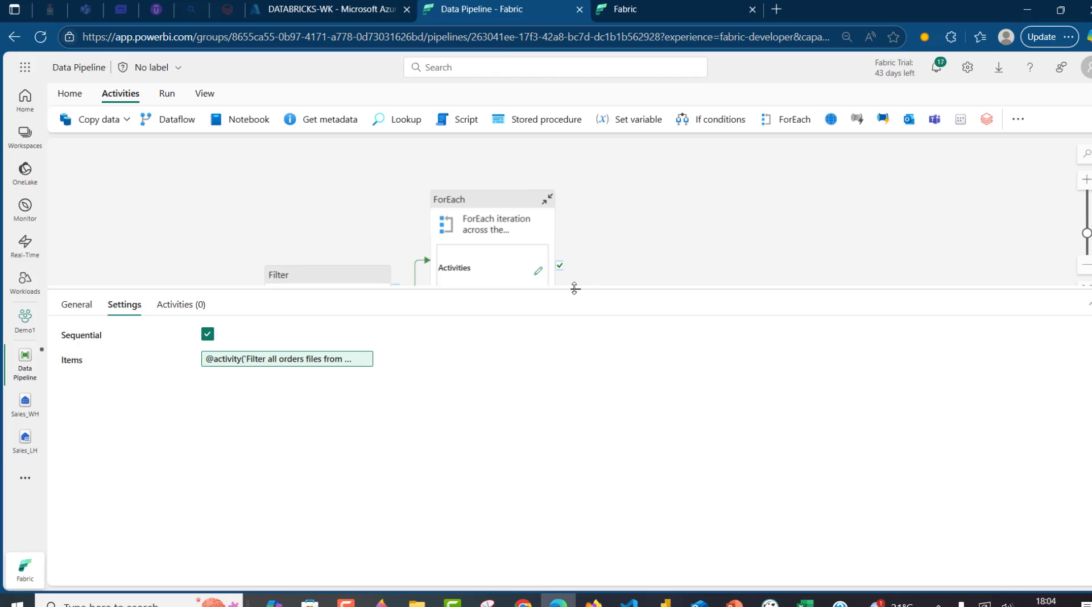
left_click_drag(575, 289, 575, 472)
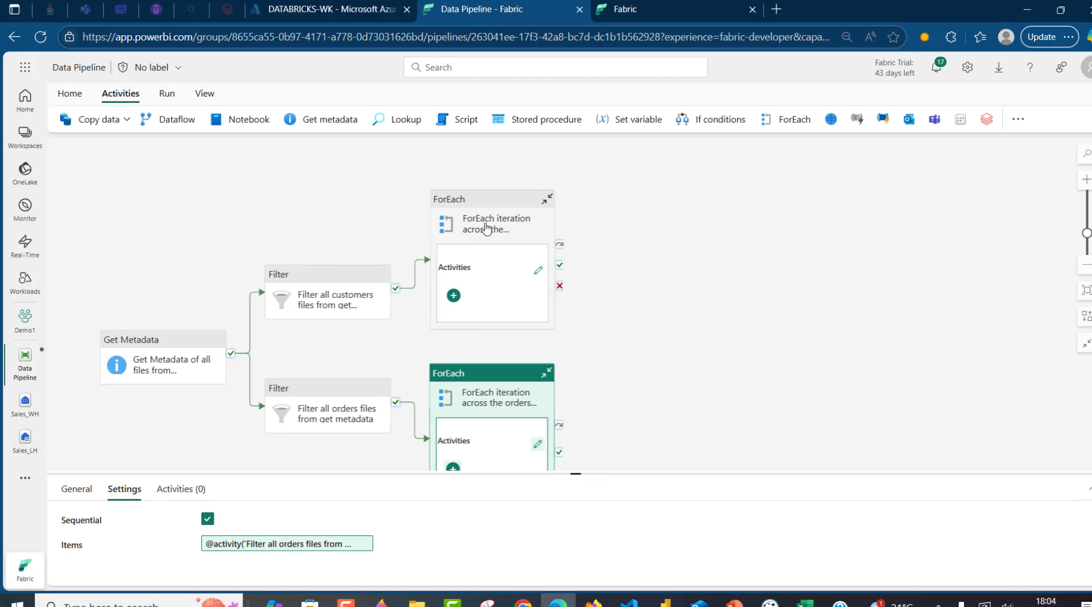
left_click(499, 227)
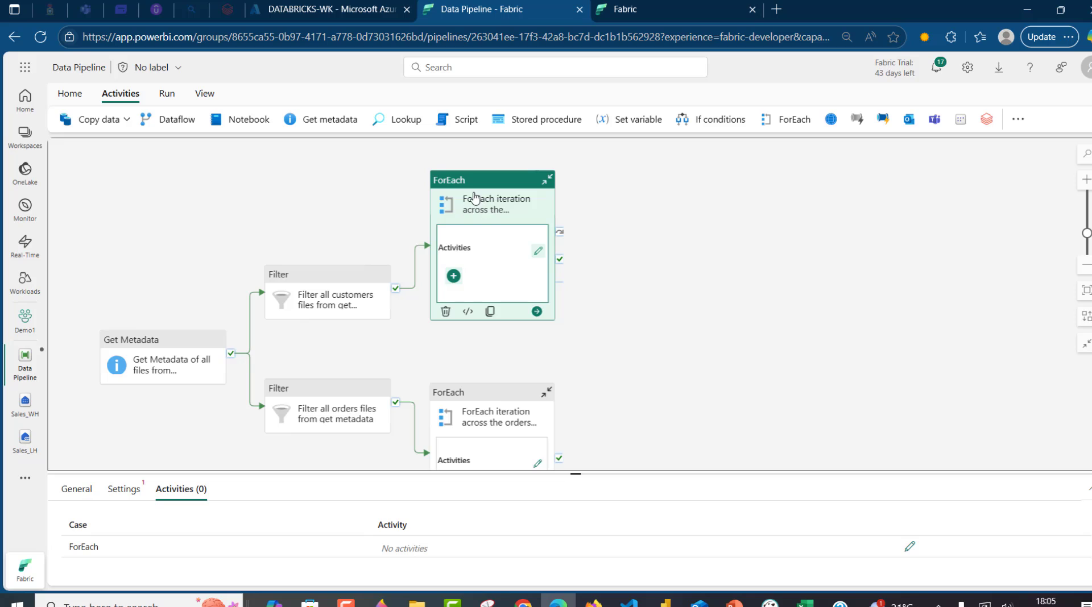
left_click(123, 489)
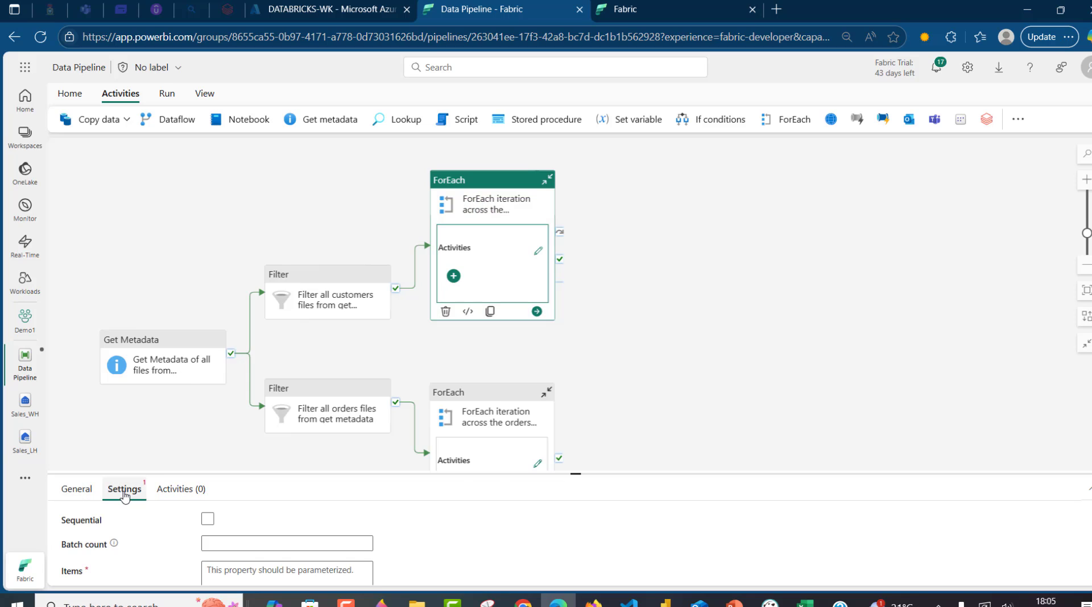
left_click_drag(577, 475, 576, 263)
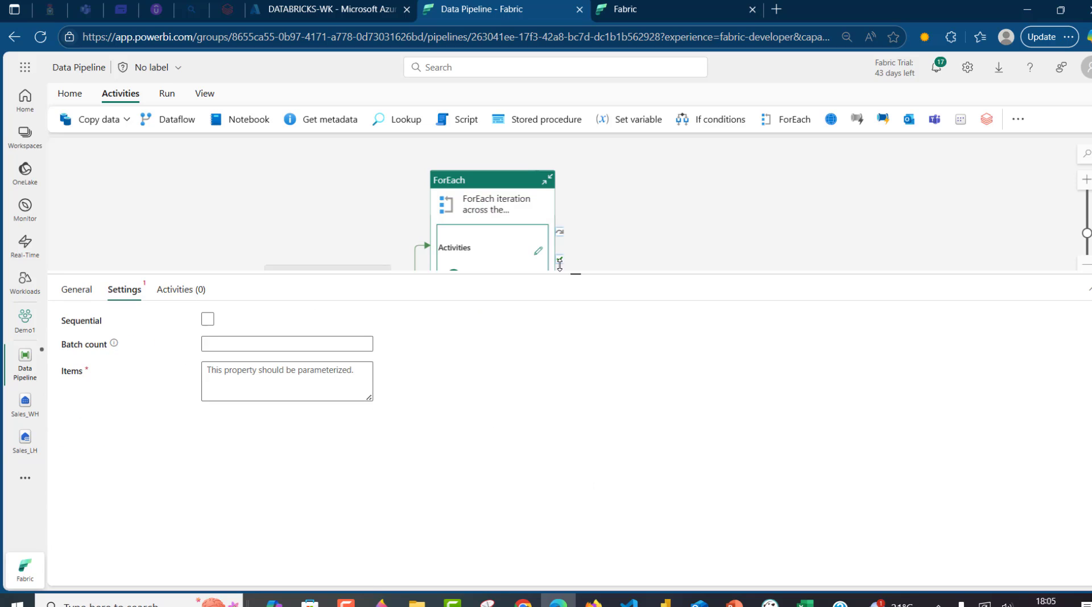
left_click(208, 308)
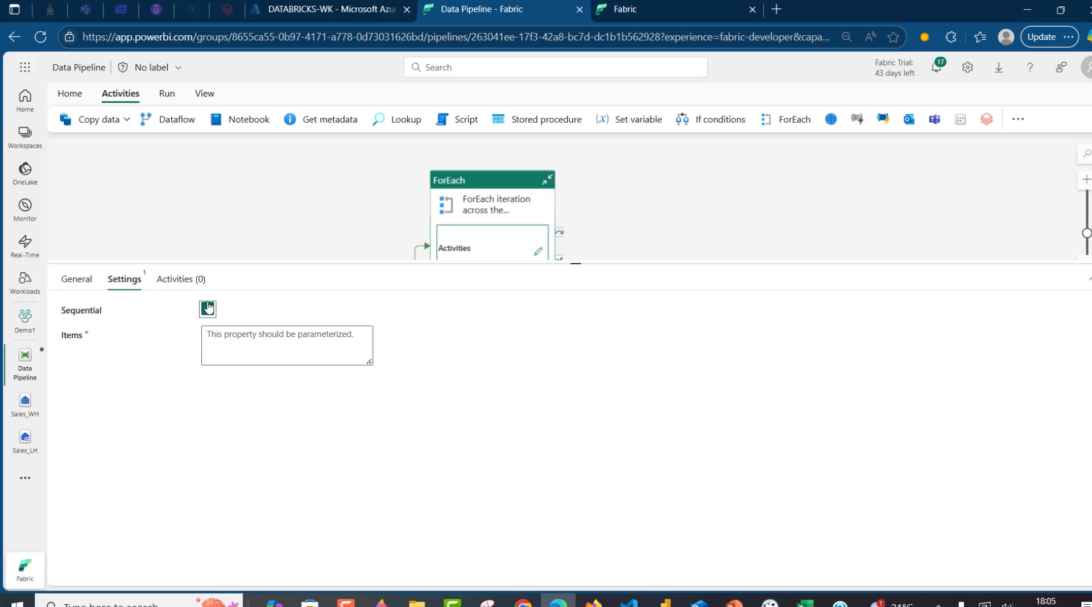
left_click(256, 337)
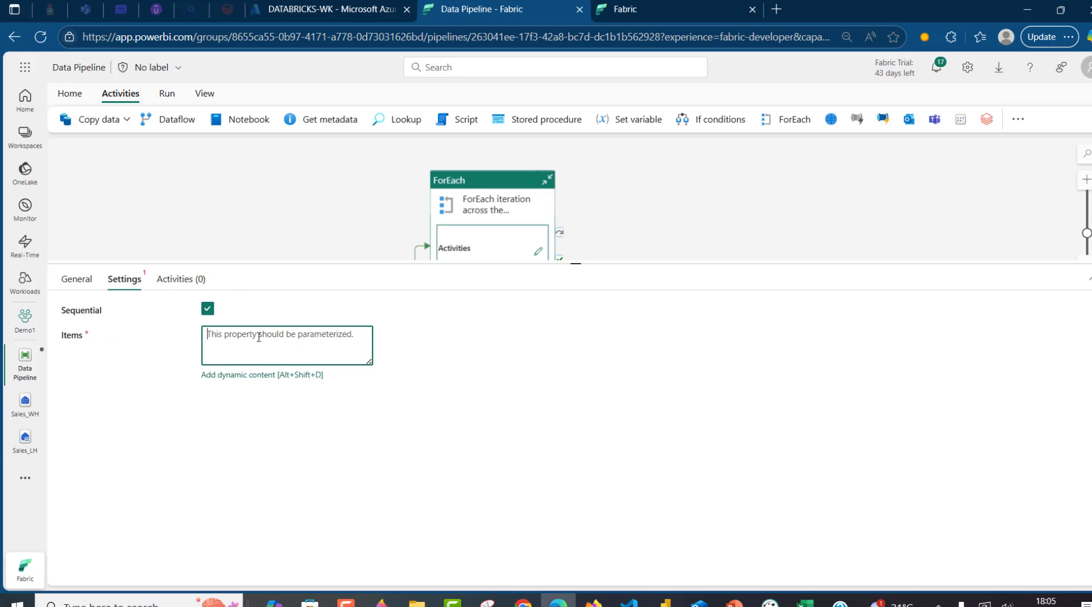
left_click(295, 376)
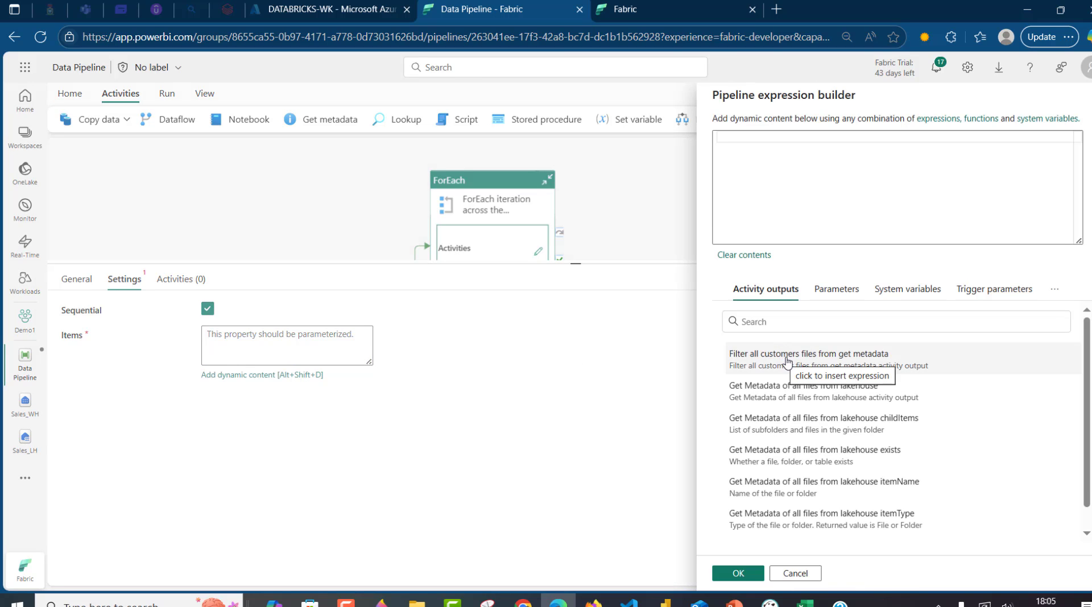
left_click(787, 362)
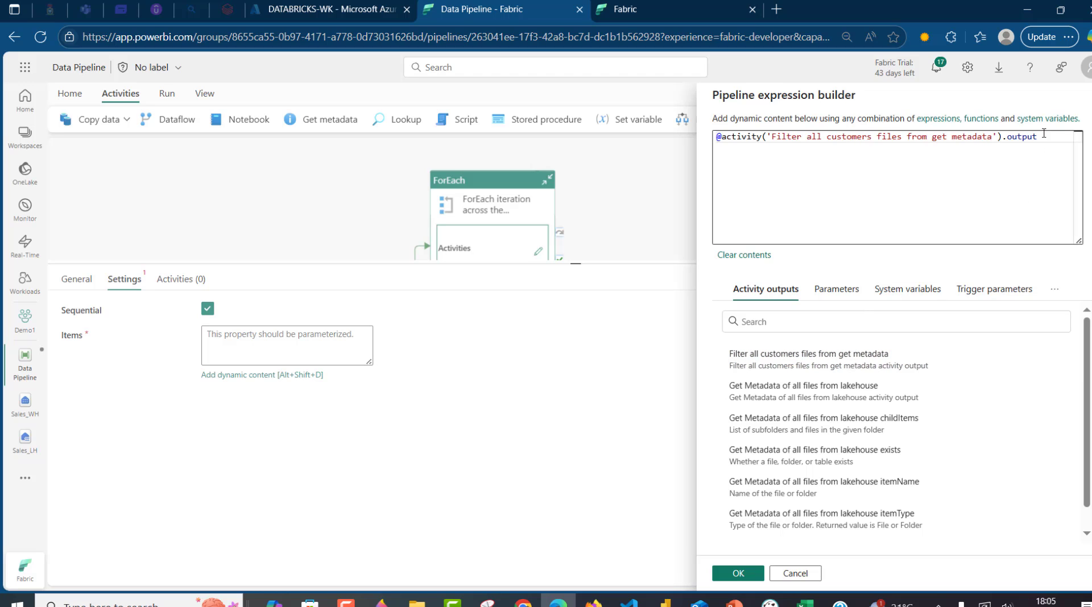
type(".Value")
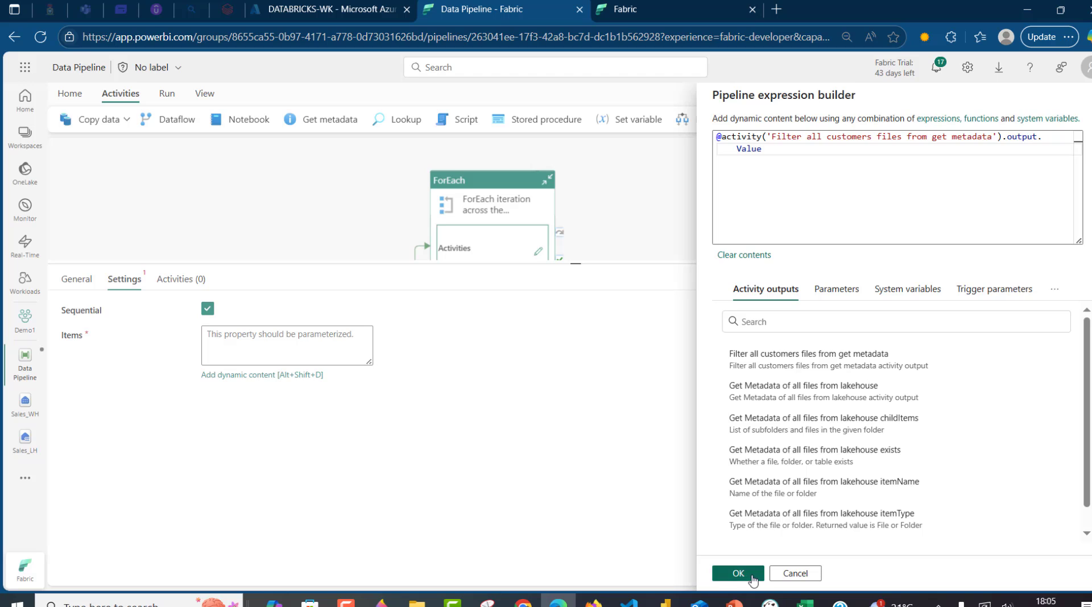
left_click(751, 575)
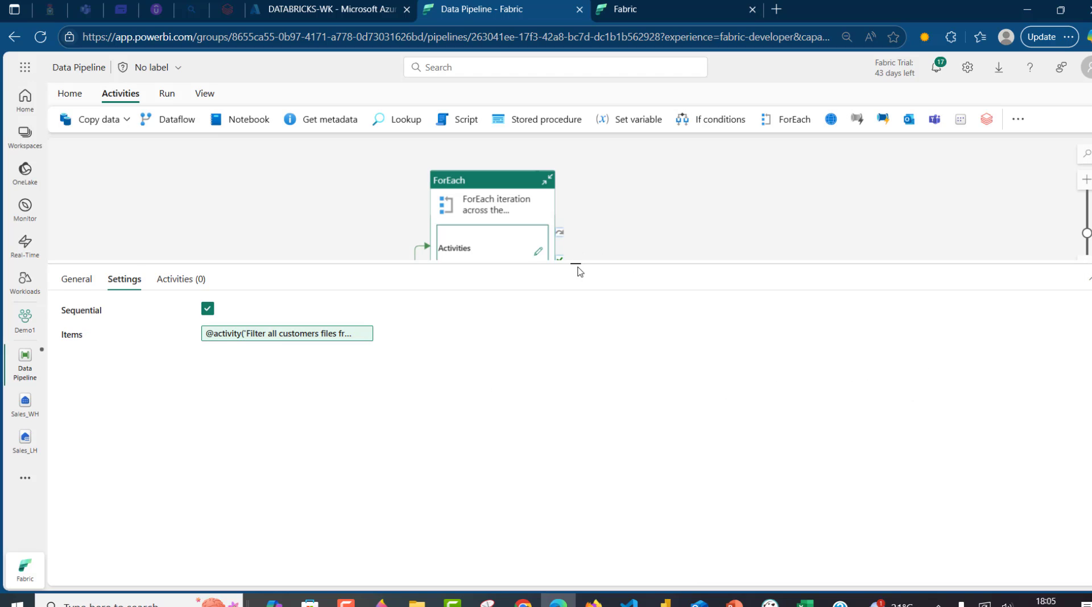
Step: Add a Copy data activity inside the customers ForEach and name it "Copy data for customers"
left_click_drag(576, 263, 575, 499)
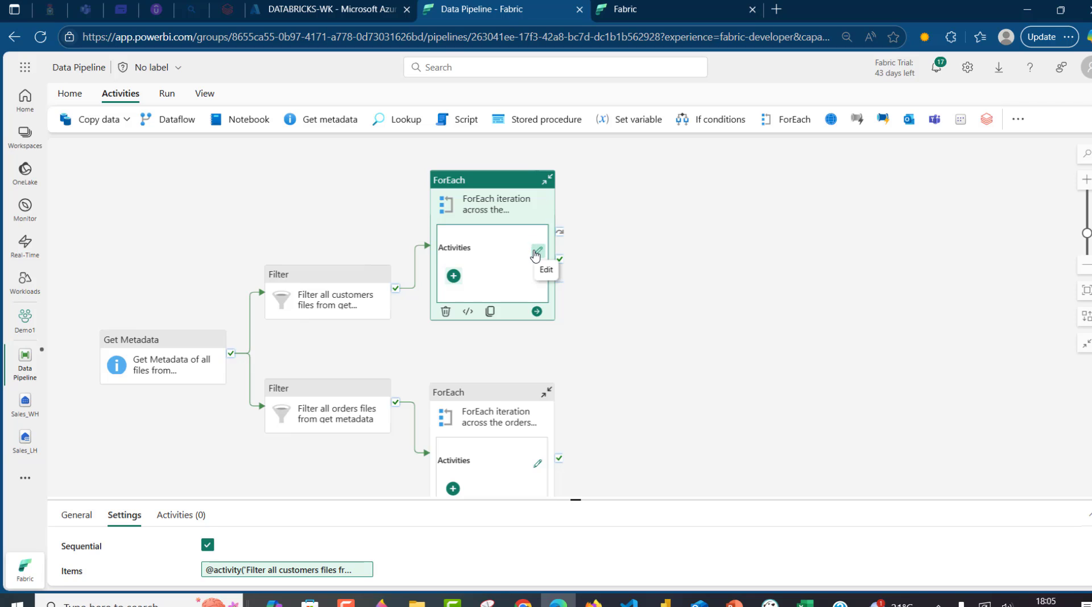
left_click(536, 252)
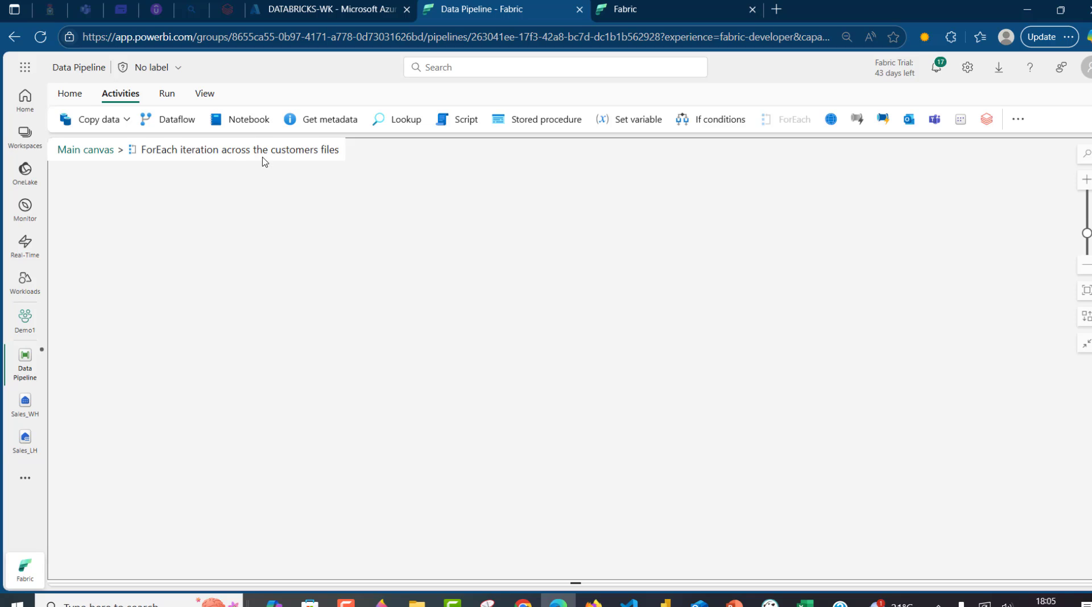
left_click(102, 118)
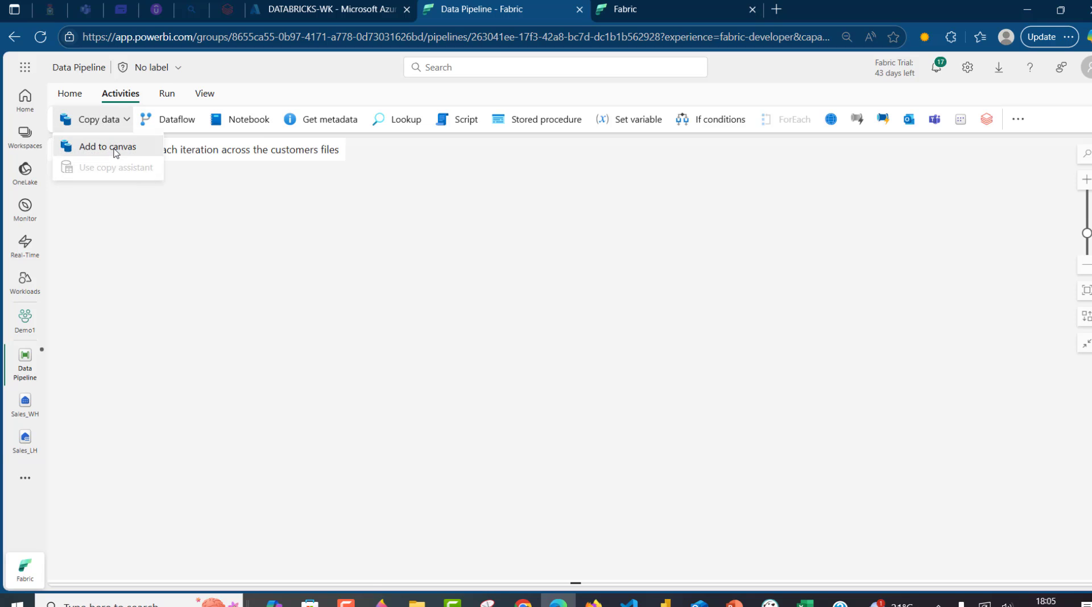
left_click(113, 148)
left_click_drag(150, 277, 662, 165)
left_click_drag(577, 498, 563, 283)
left_click(268, 330)
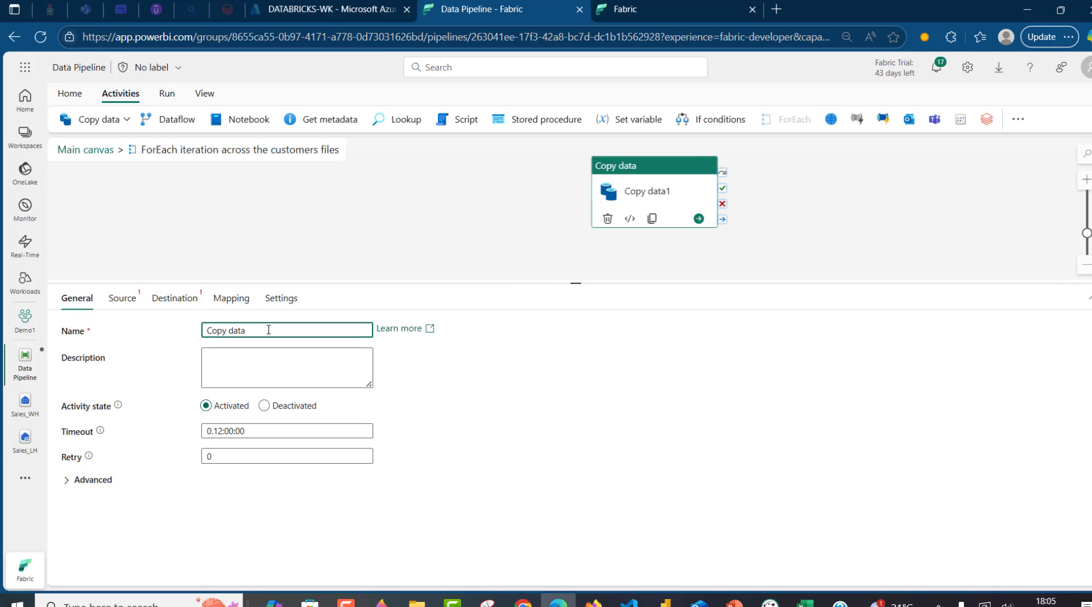
type("for custo")
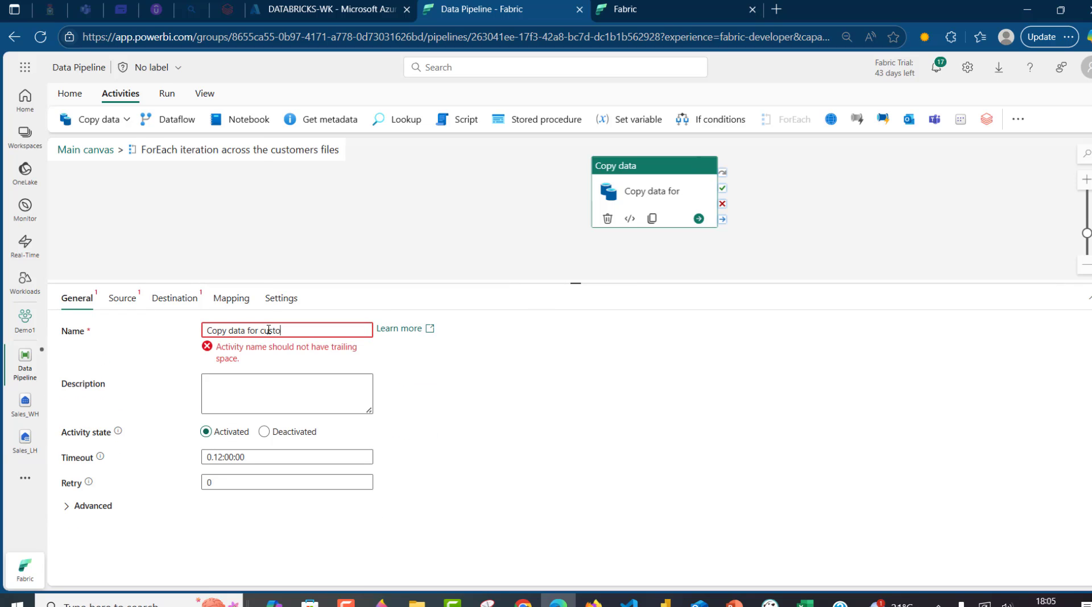
type("mers")
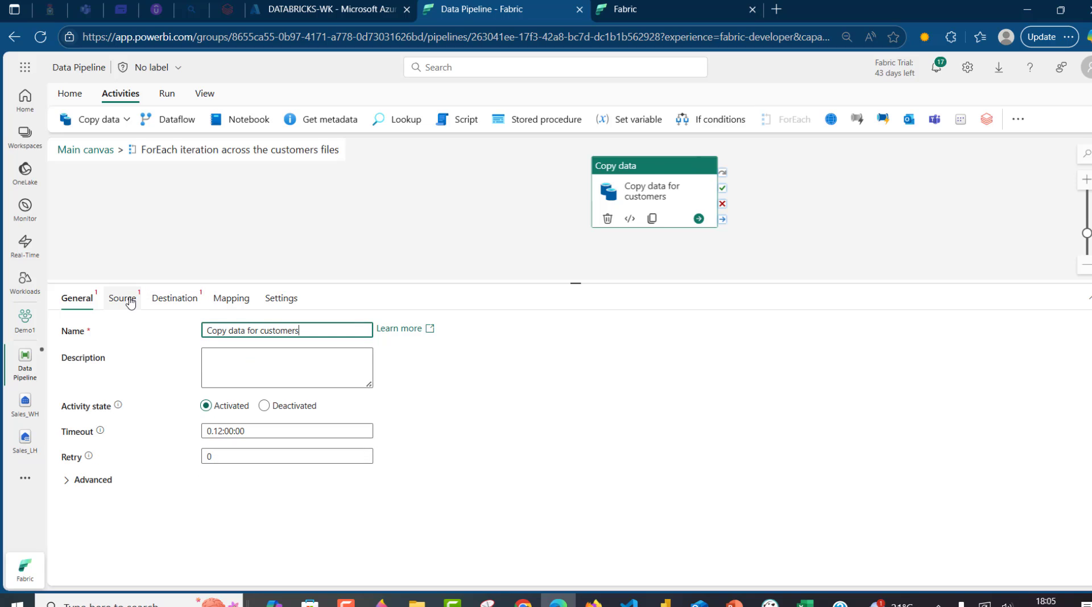
Step: Set the customers Copy data source to the Sales_LH connection, using Files as root folder and the region_orders_customers directory
left_click(129, 301)
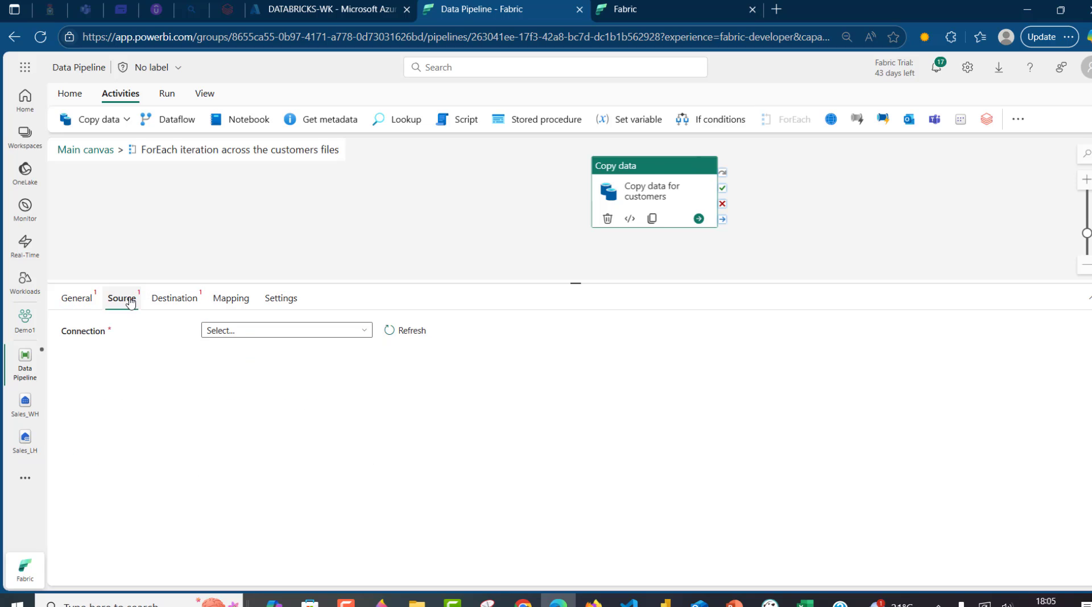
left_click(296, 335)
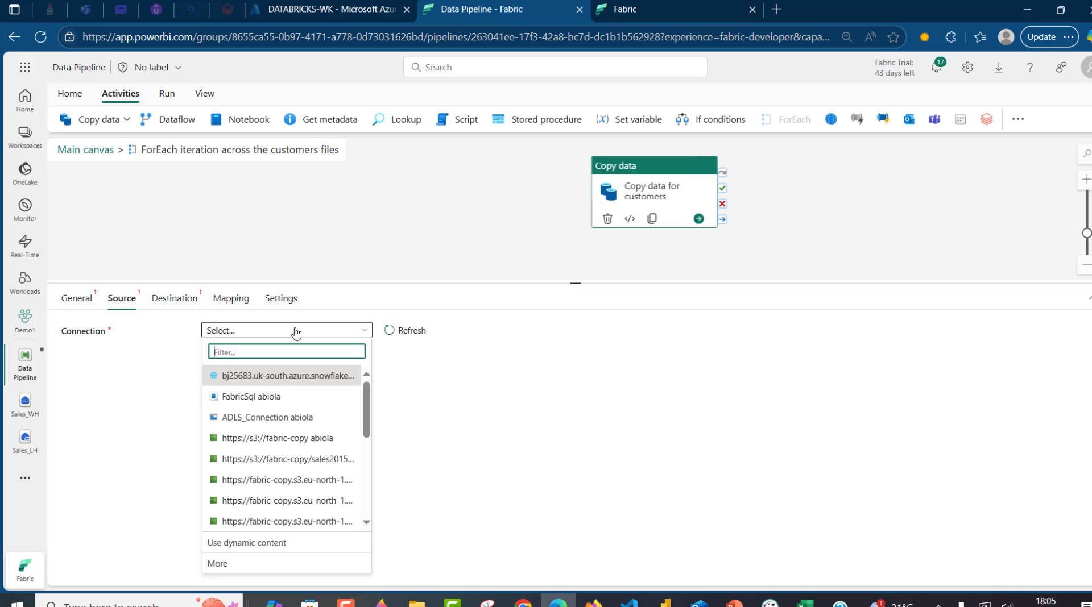
type("lh")
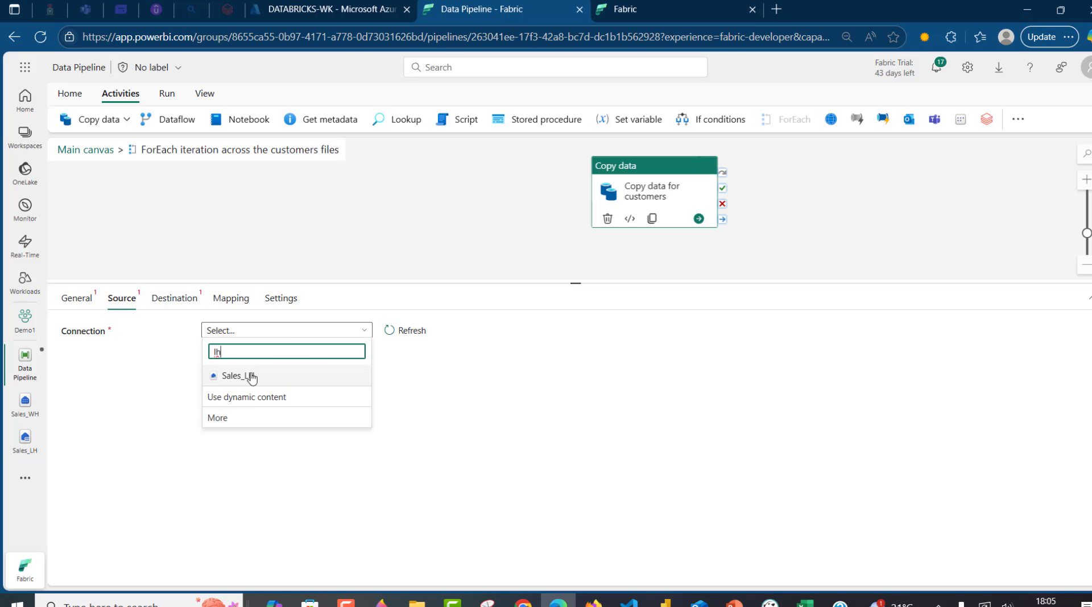
left_click(236, 376)
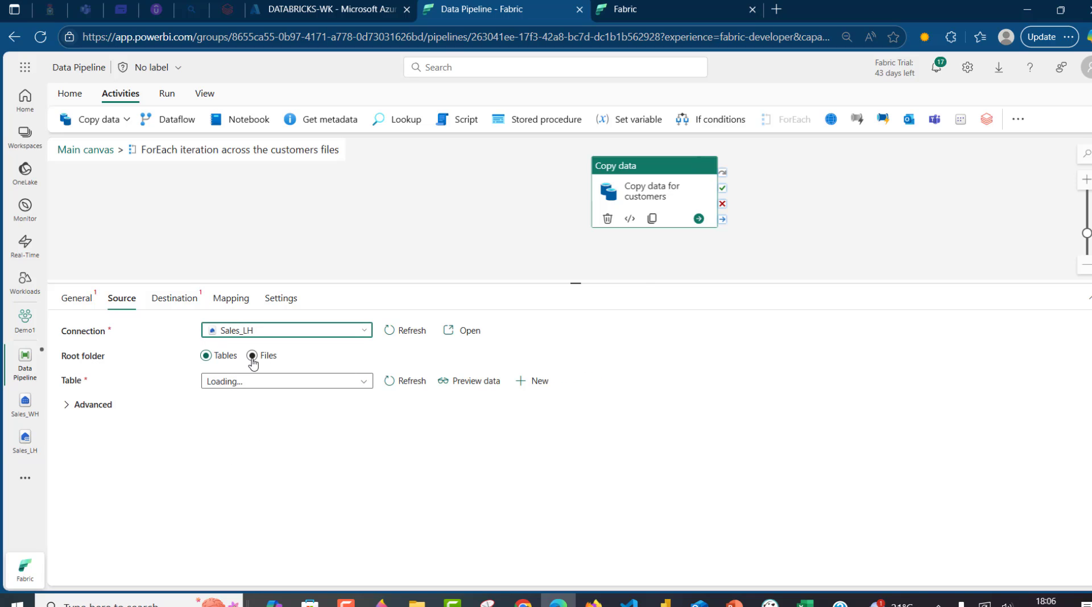
left_click(252, 356)
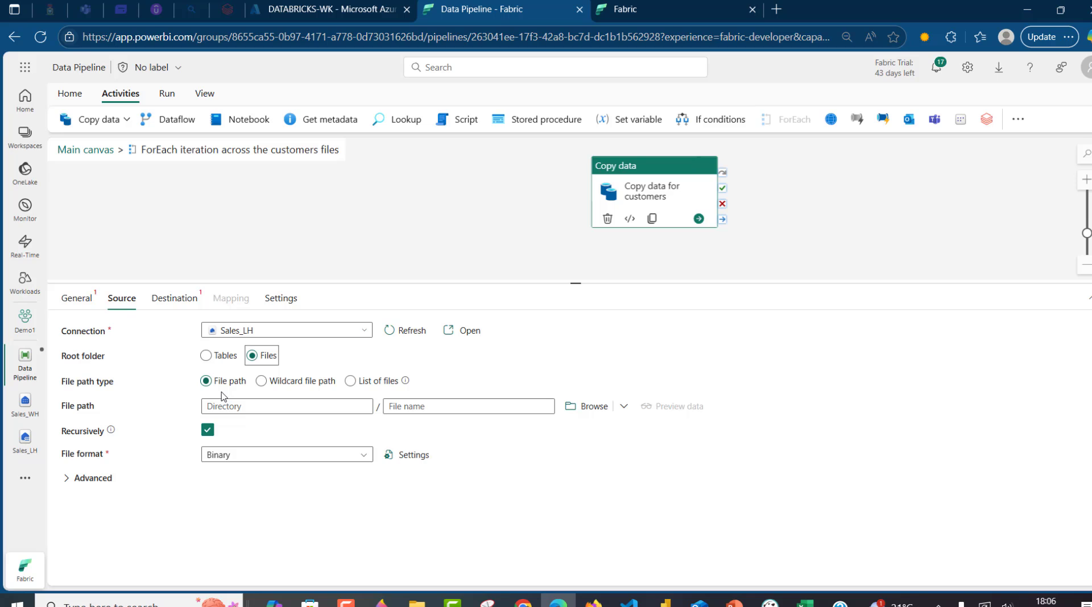
left_click(591, 407)
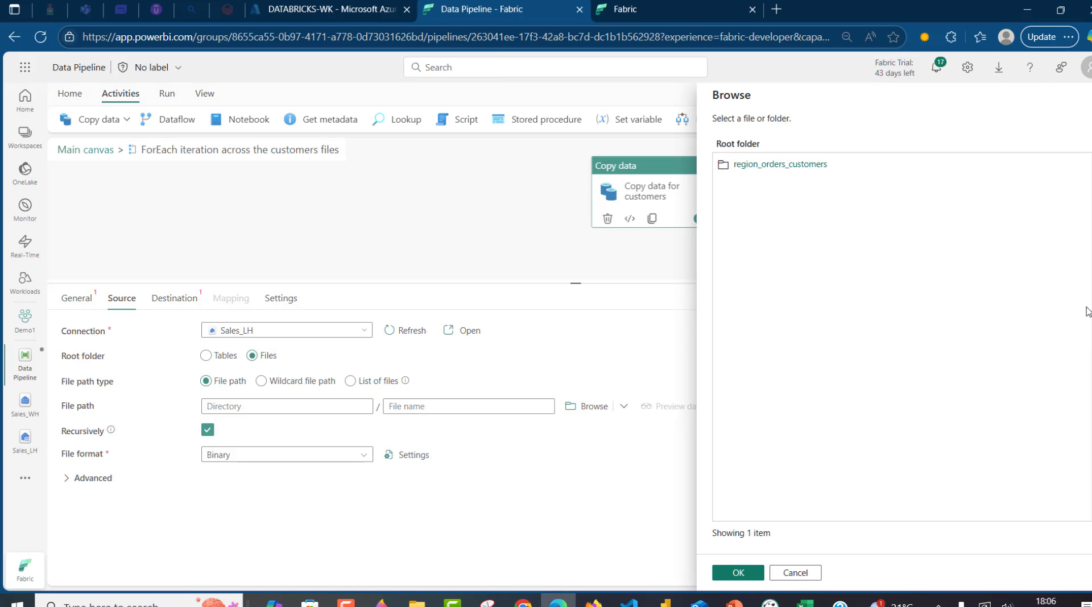
left_click(756, 166)
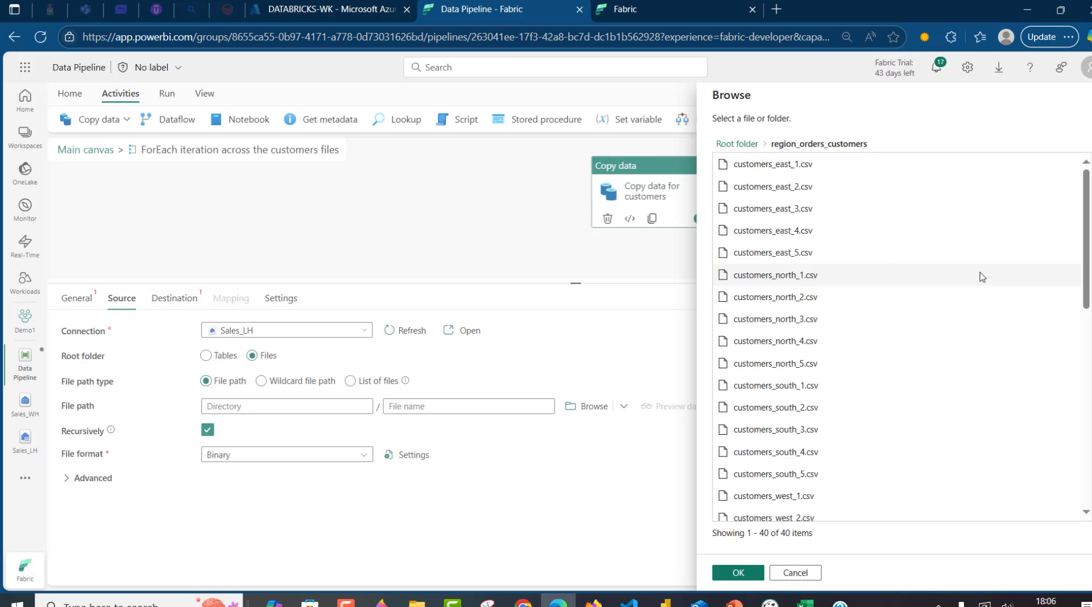
left_click(731, 574)
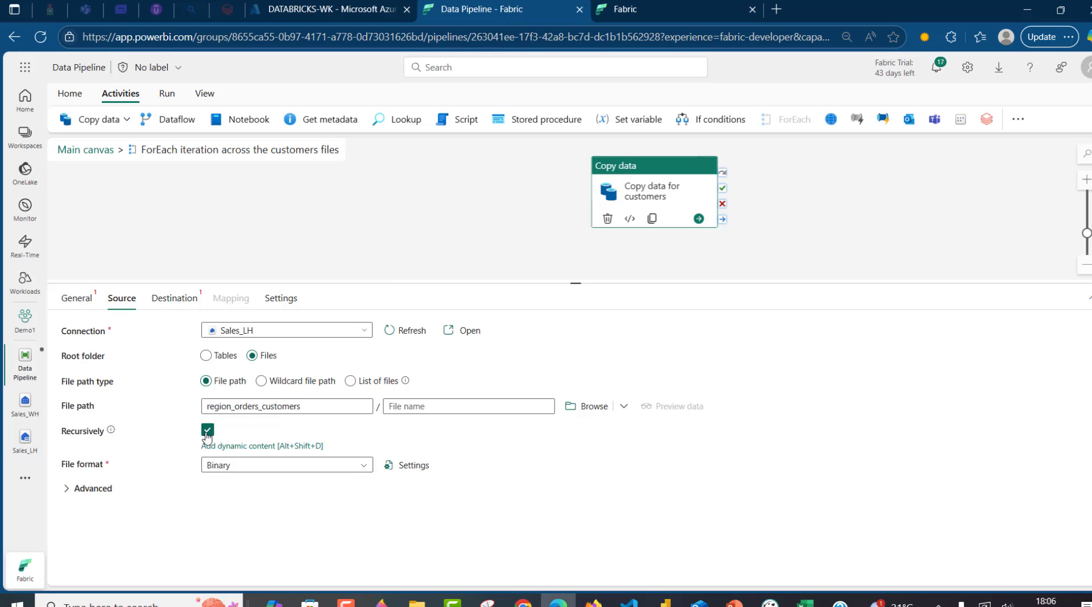
Step: Turn off recursive reading for the customers copy source, set its file format to DelimitedText, and preview the data
left_click(207, 431)
left_click(242, 465)
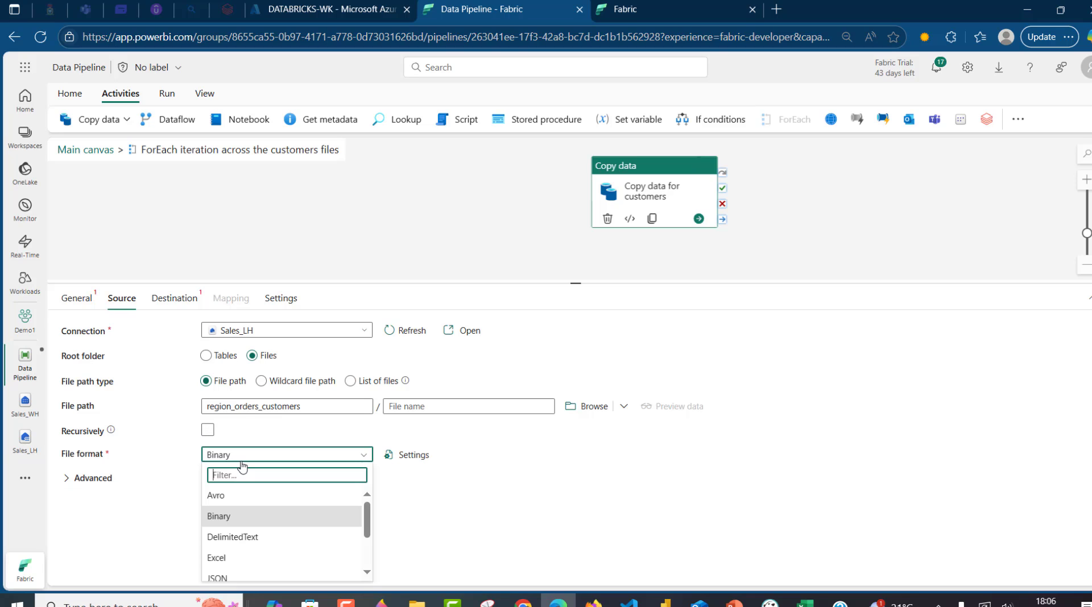
left_click(250, 537)
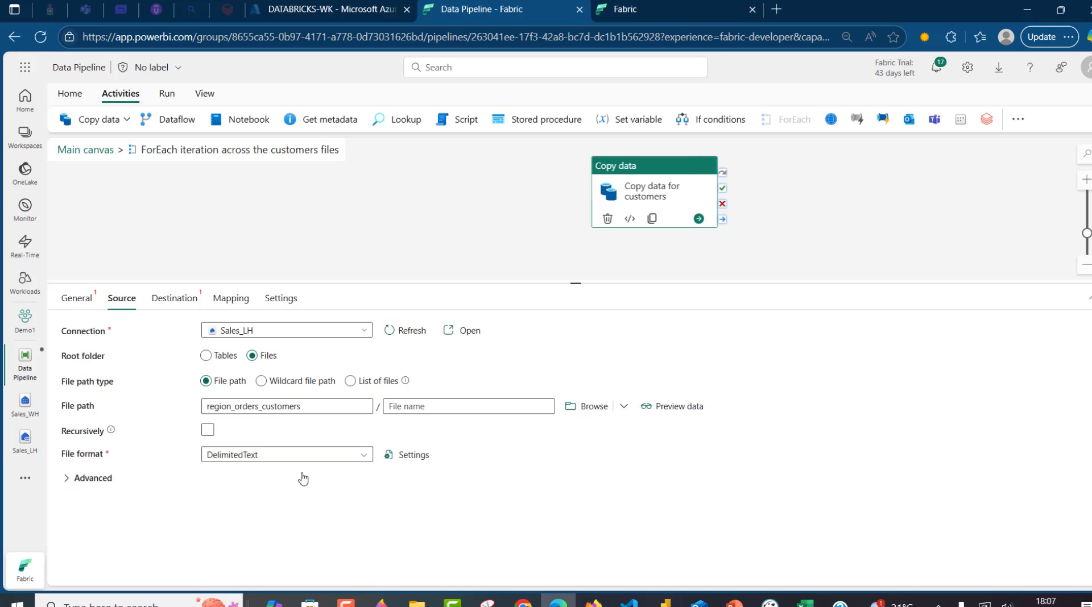
left_click(677, 407)
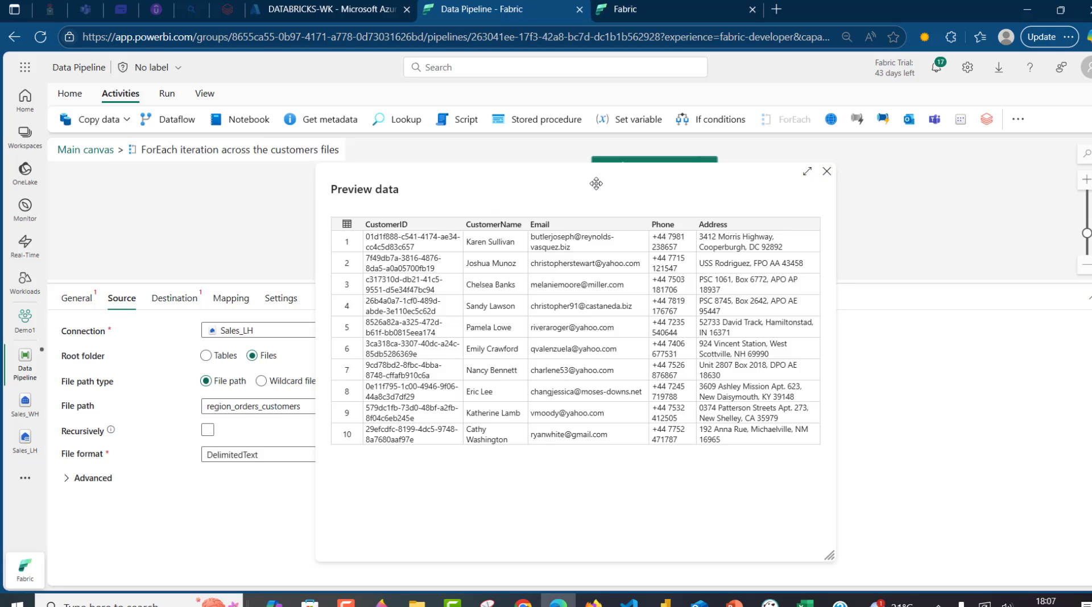
left_click(827, 173)
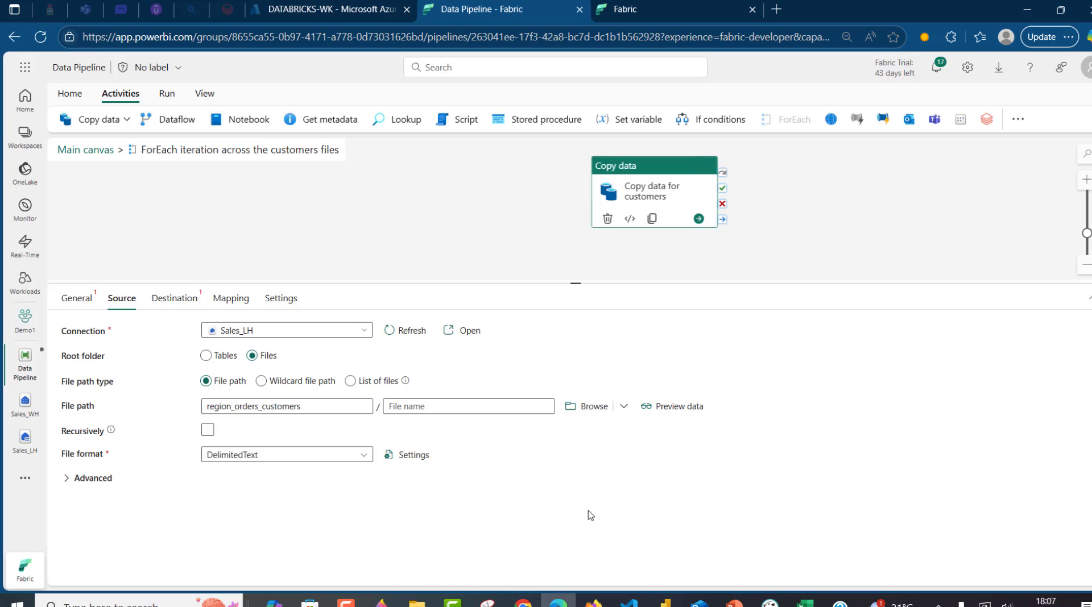
Step: Set the customers copy destination to Sales_WH with an auto-created table, using schema dbo and table name customers
left_click(174, 303)
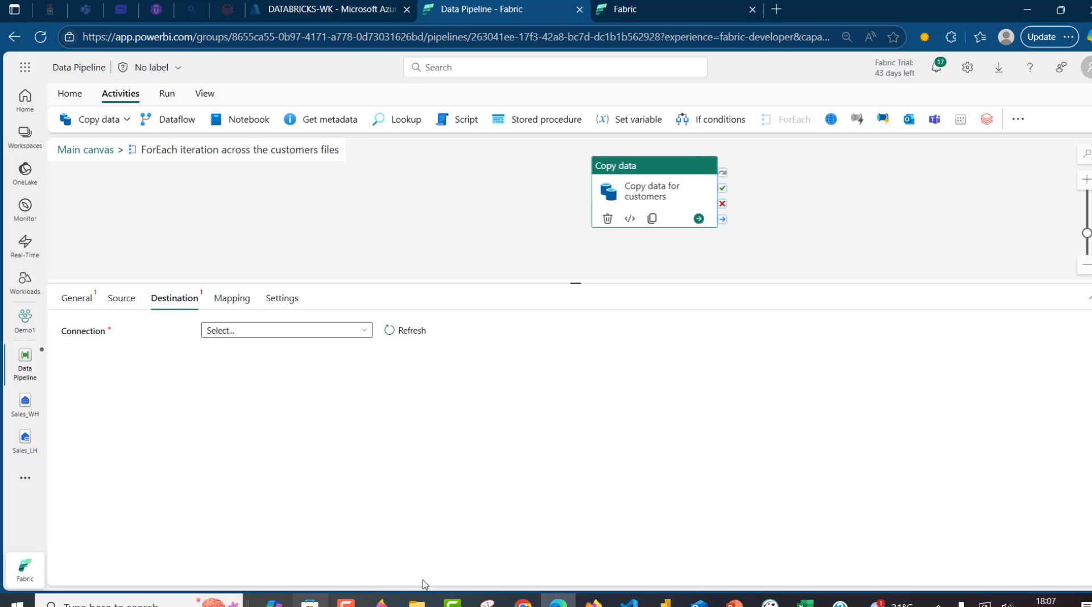
left_click(270, 333)
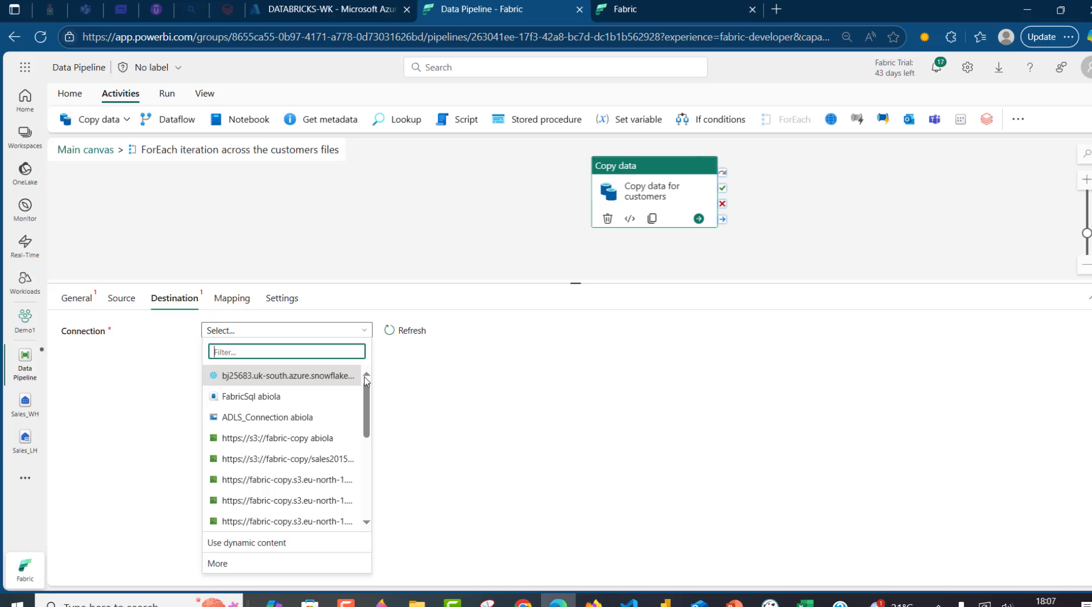
type("sa")
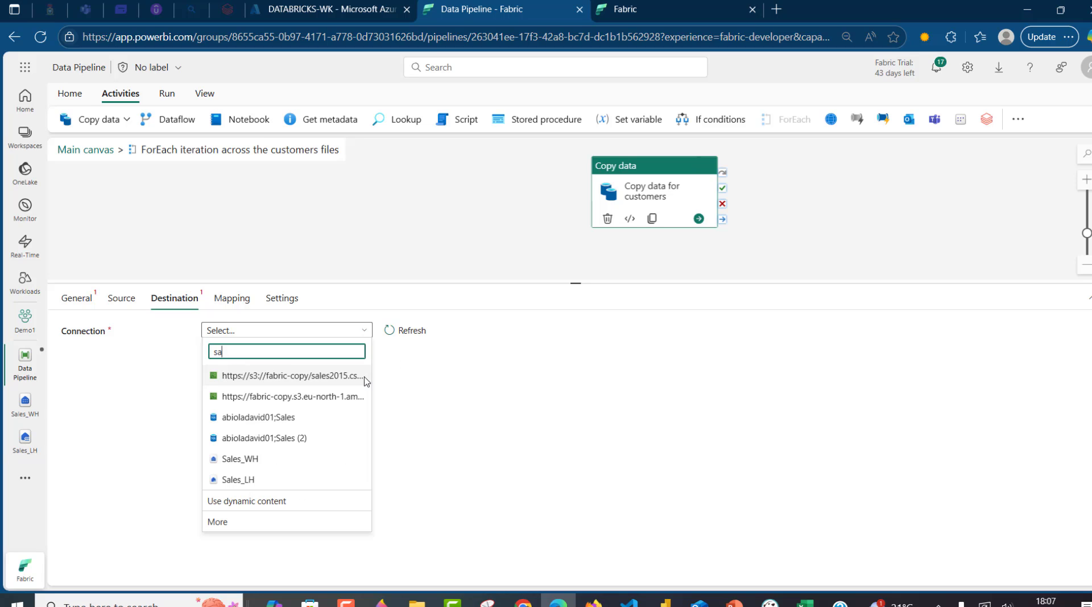
left_click(256, 461)
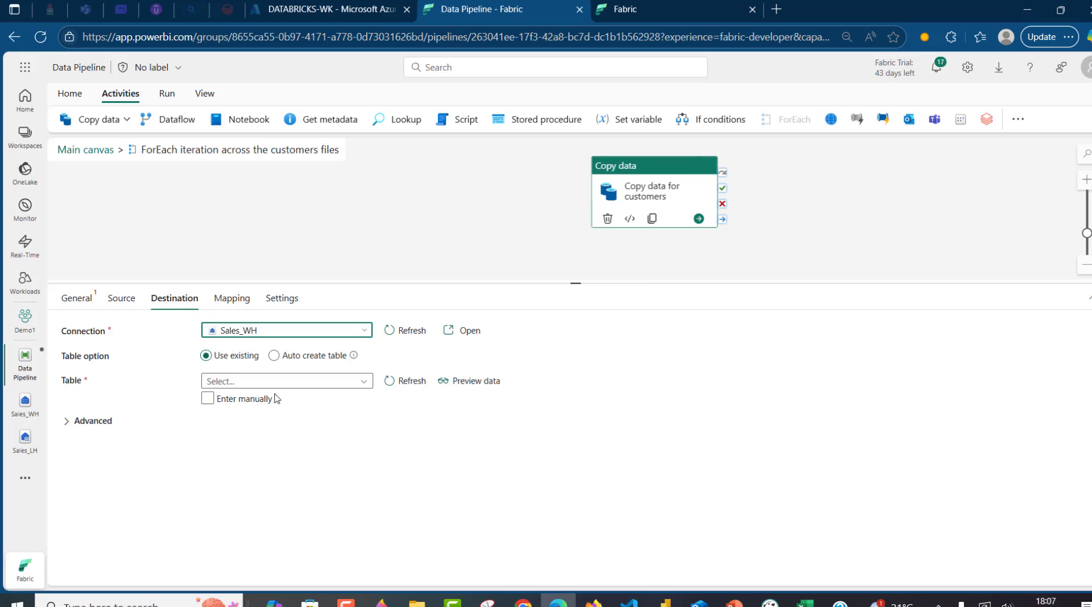
left_click(274, 356)
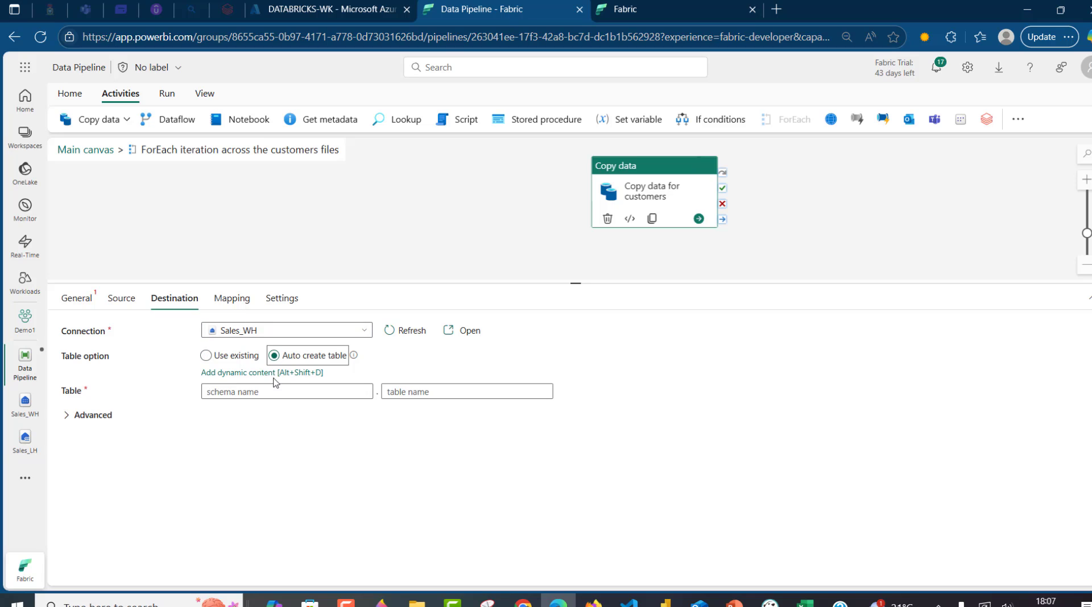
left_click(274, 391)
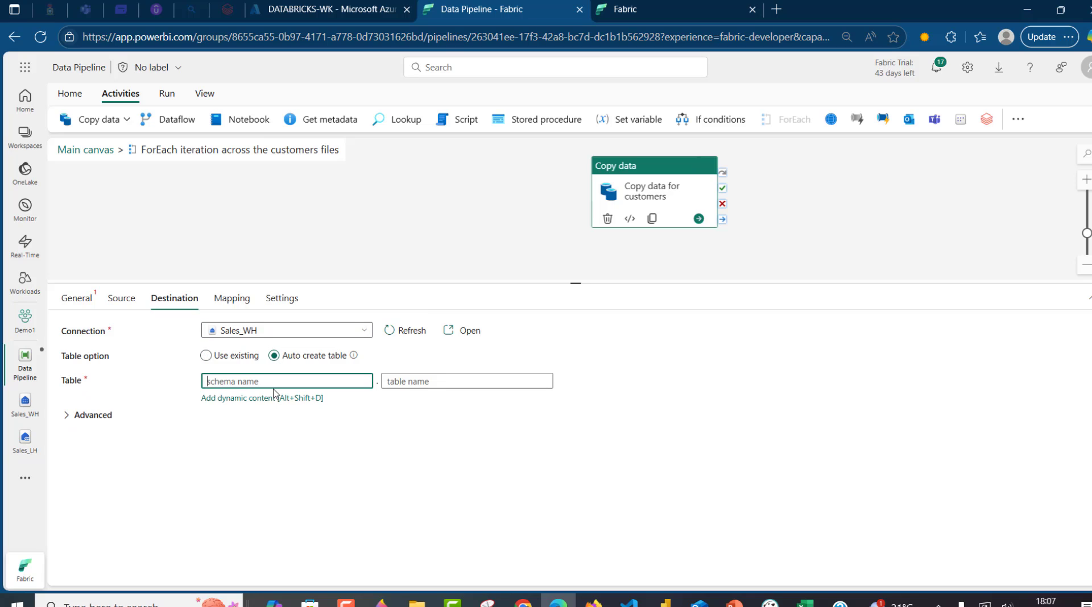
type("dbo")
left_click(407, 386)
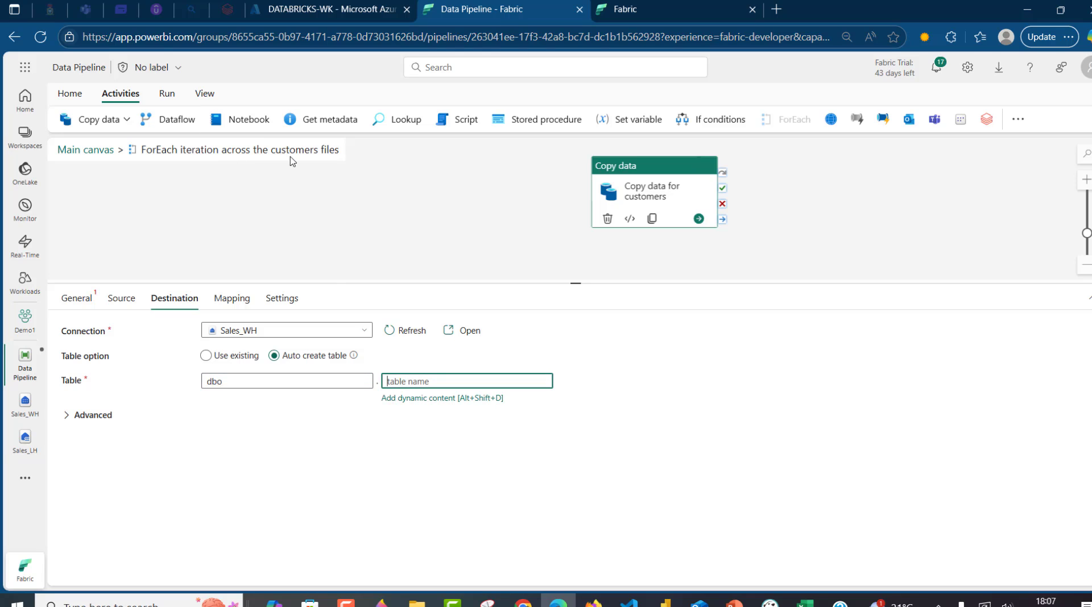
type("customers")
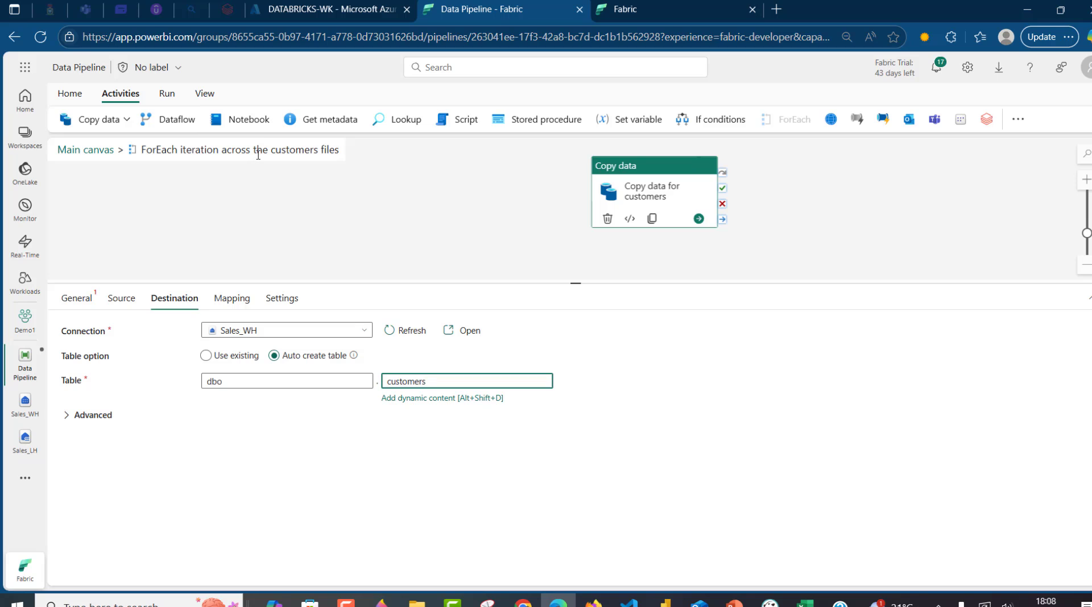
Step: Add a Copy data activity inside the orders ForEach and name it "Copy data for orders"
left_click(91, 151)
left_click(558, 273)
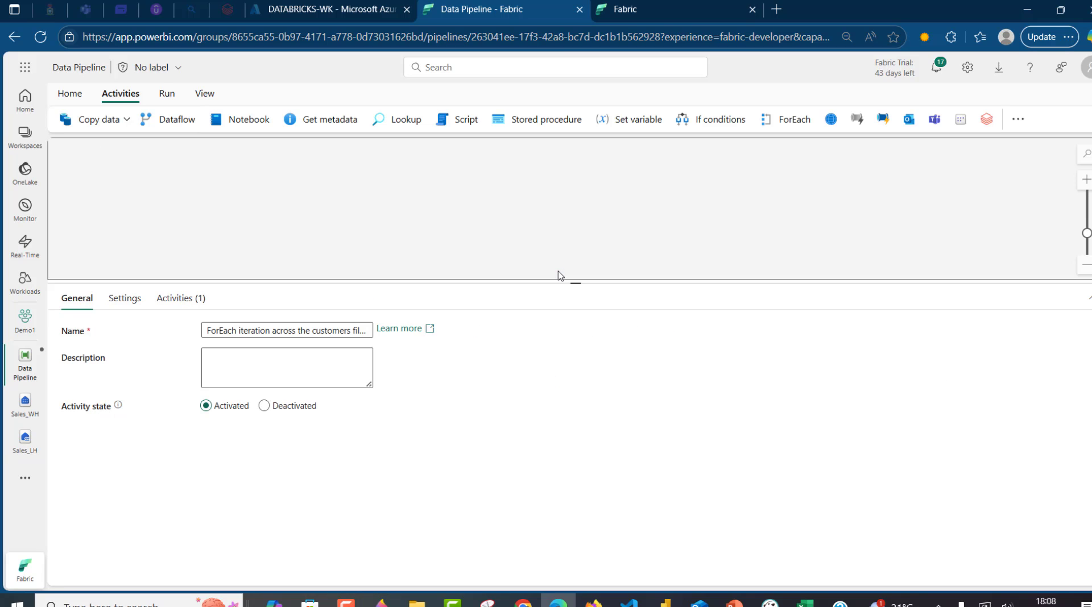
left_click_drag(576, 284, 575, 557)
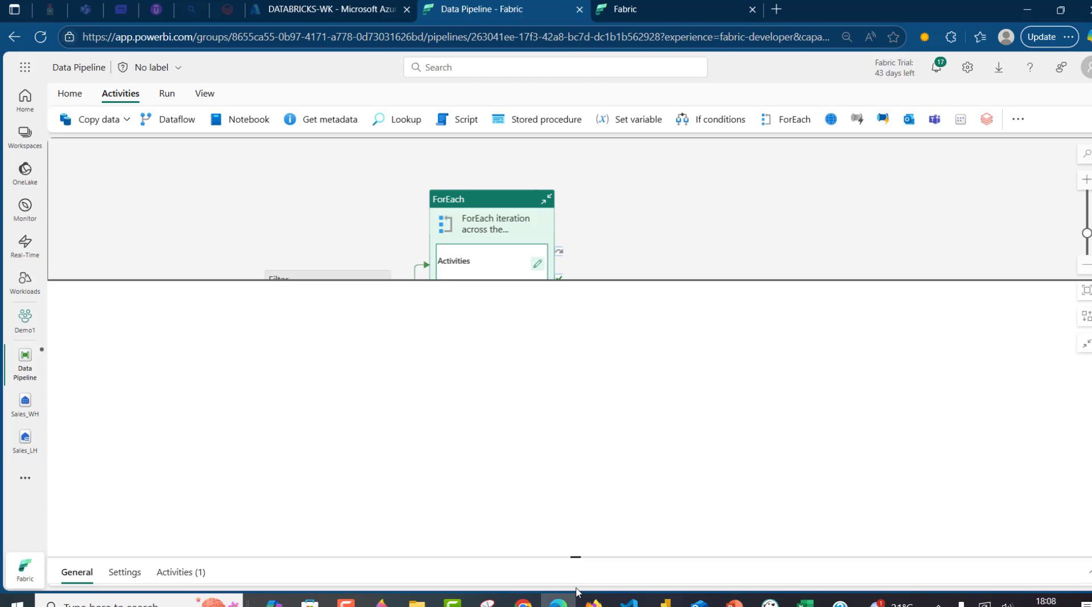
left_click_drag(782, 371, 758, 282)
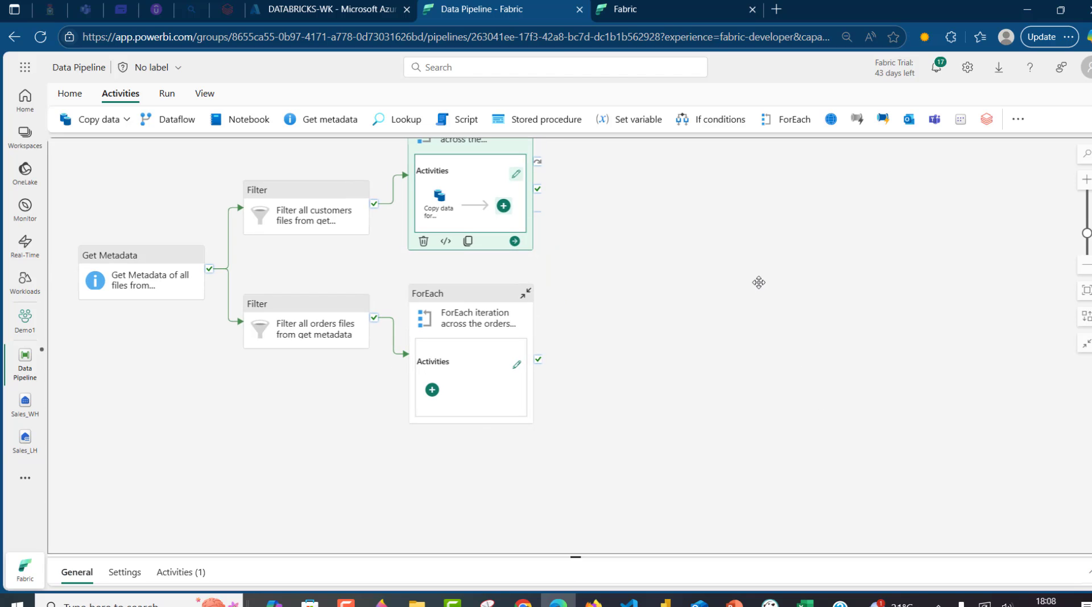
left_click(516, 366)
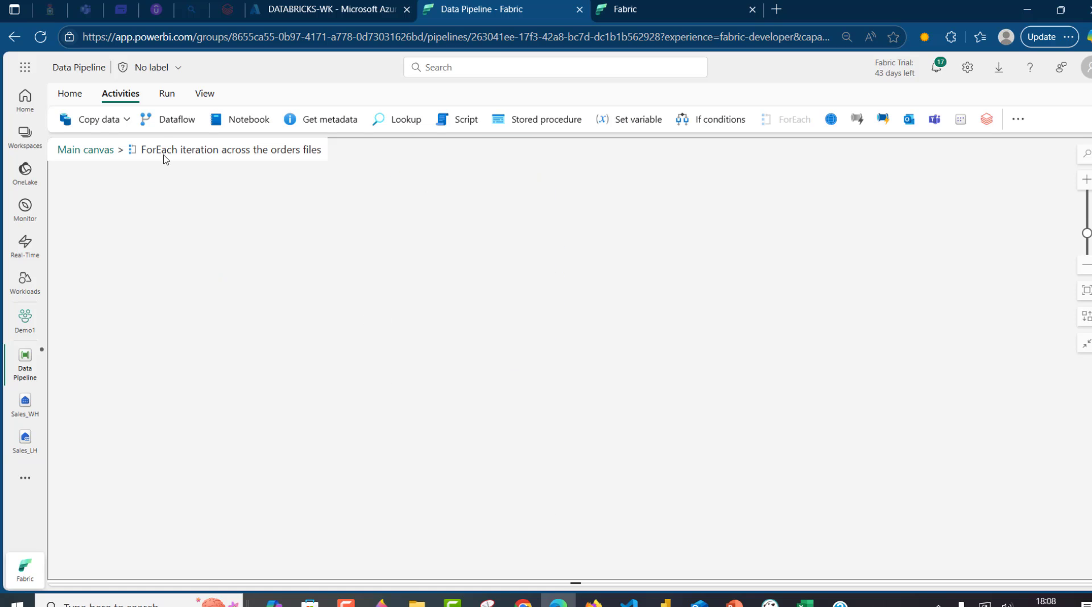
left_click(81, 120)
left_click(104, 147)
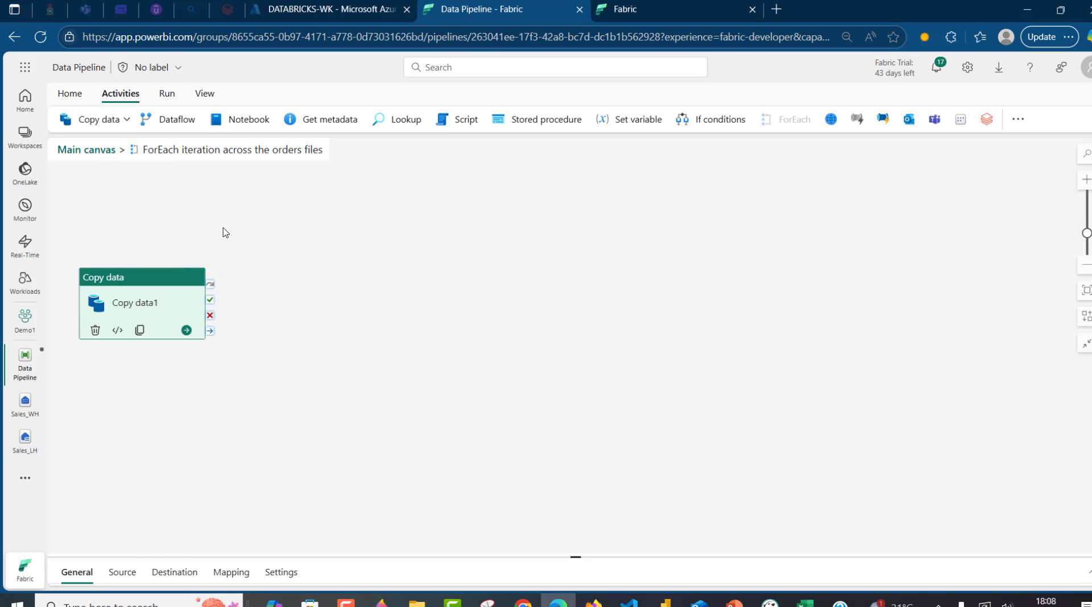
left_click_drag(159, 290, 655, 237)
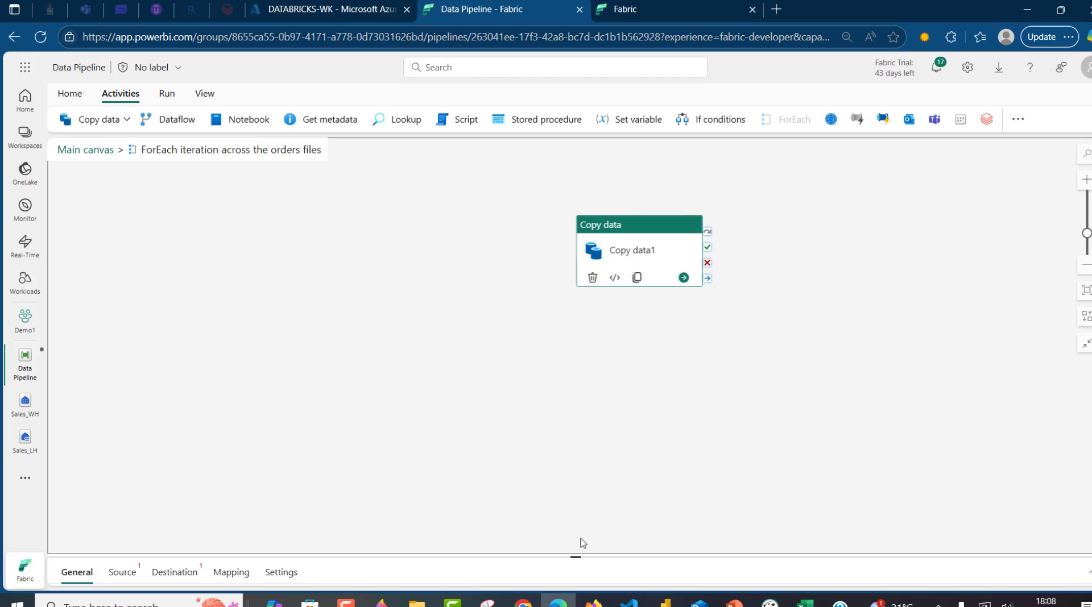
left_click_drag(575, 557, 560, 365)
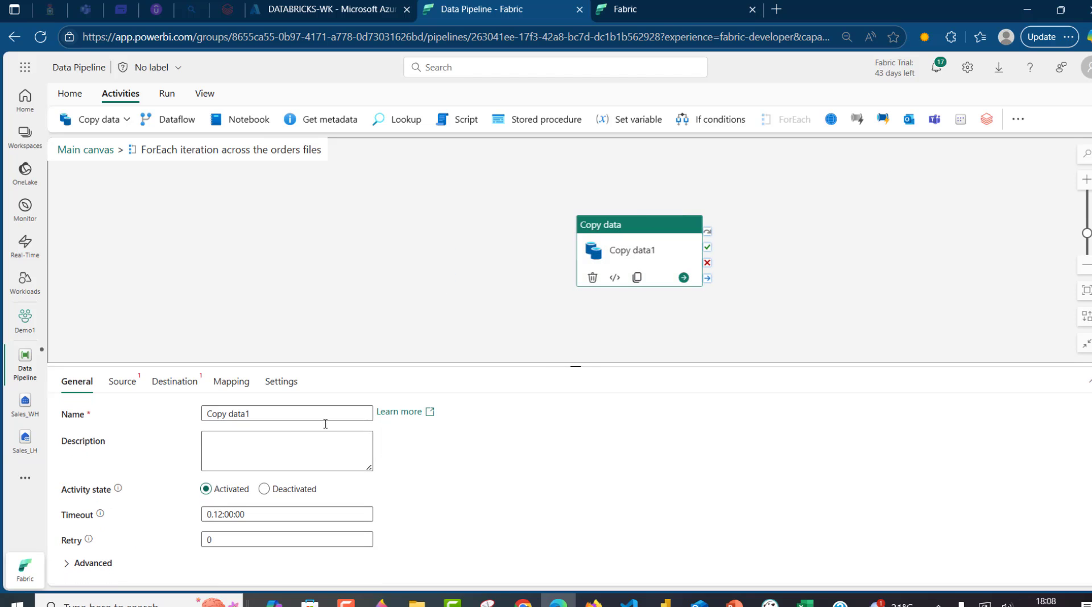
left_click(284, 413)
key("BackSpace")
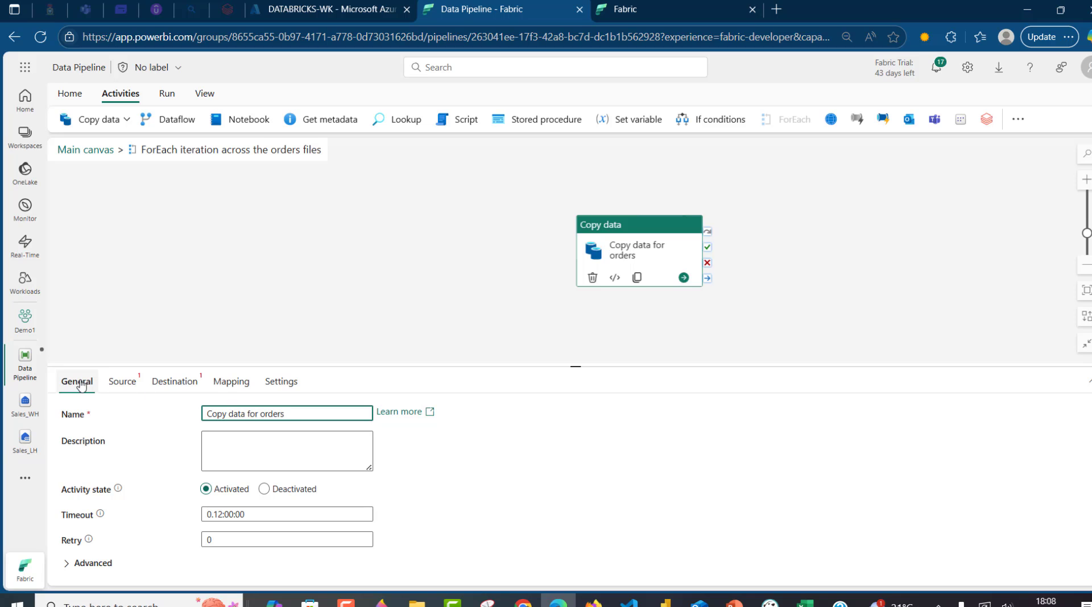
Step: Set the orders Copy data source to the Sales_LH connection, using Files as root folder and the region_orders_customers directory
left_click(114, 383)
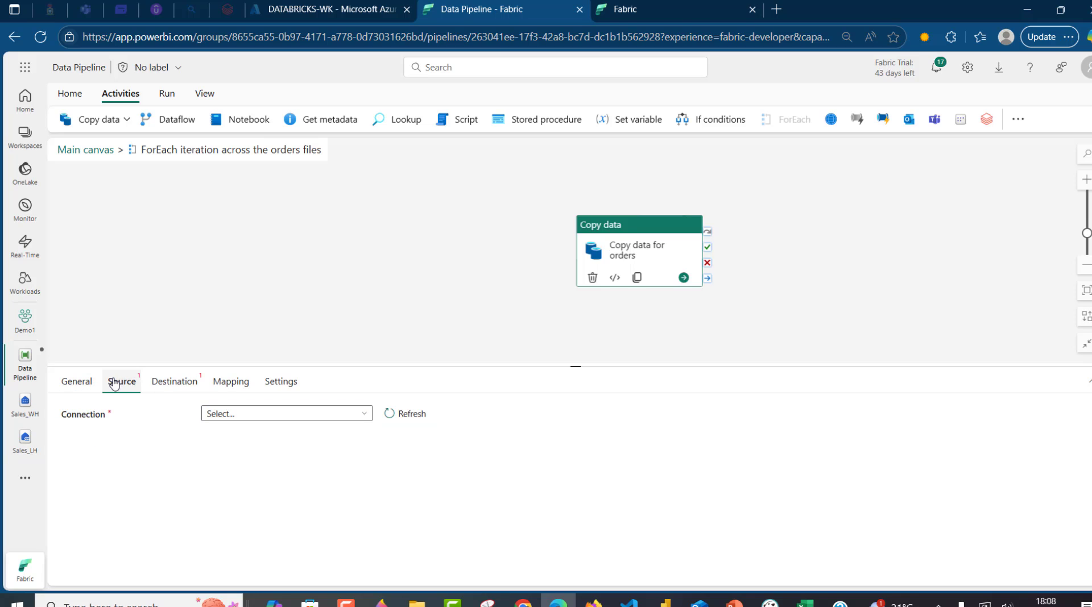
left_click(312, 415)
type("sa")
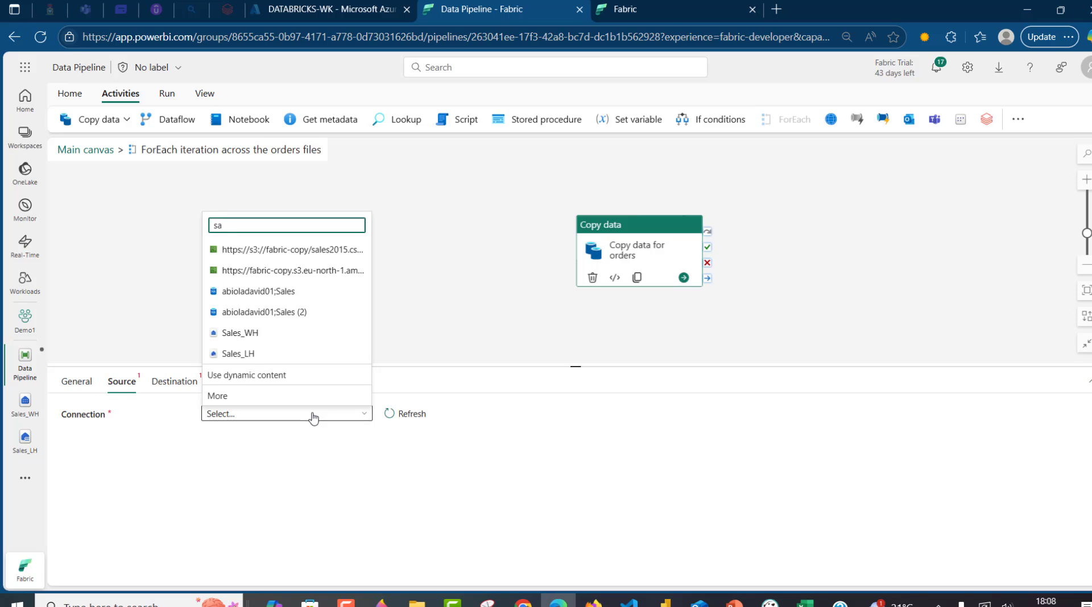
left_click(250, 355)
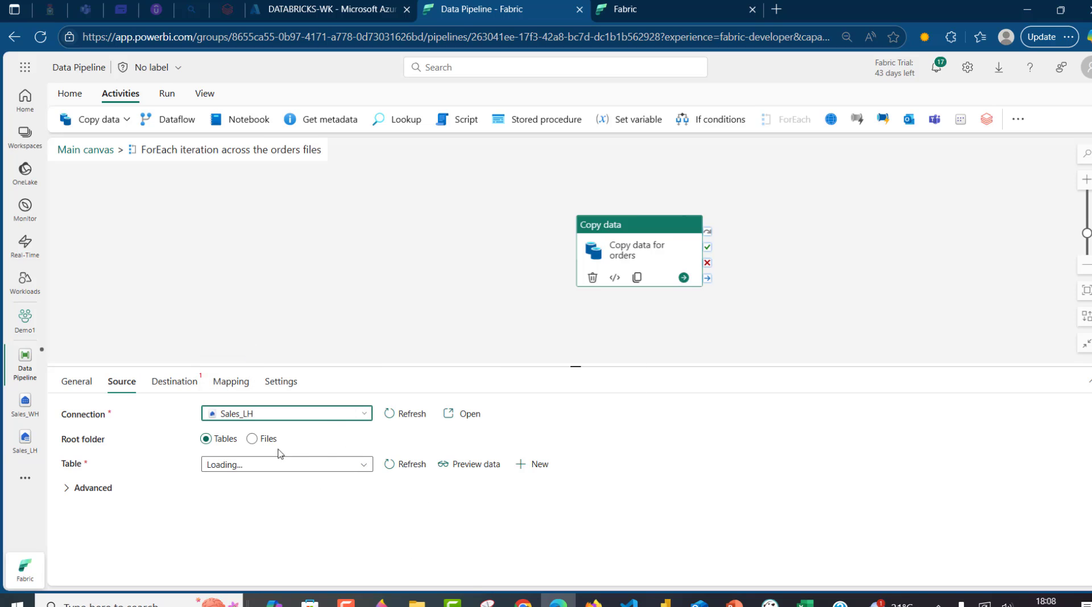
left_click(252, 439)
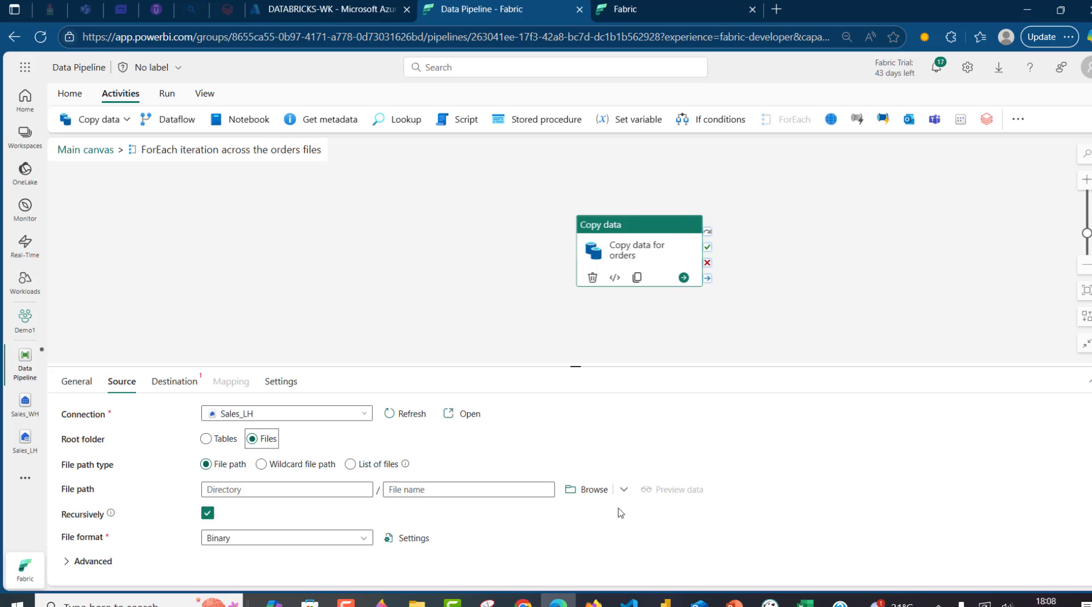
left_click(594, 489)
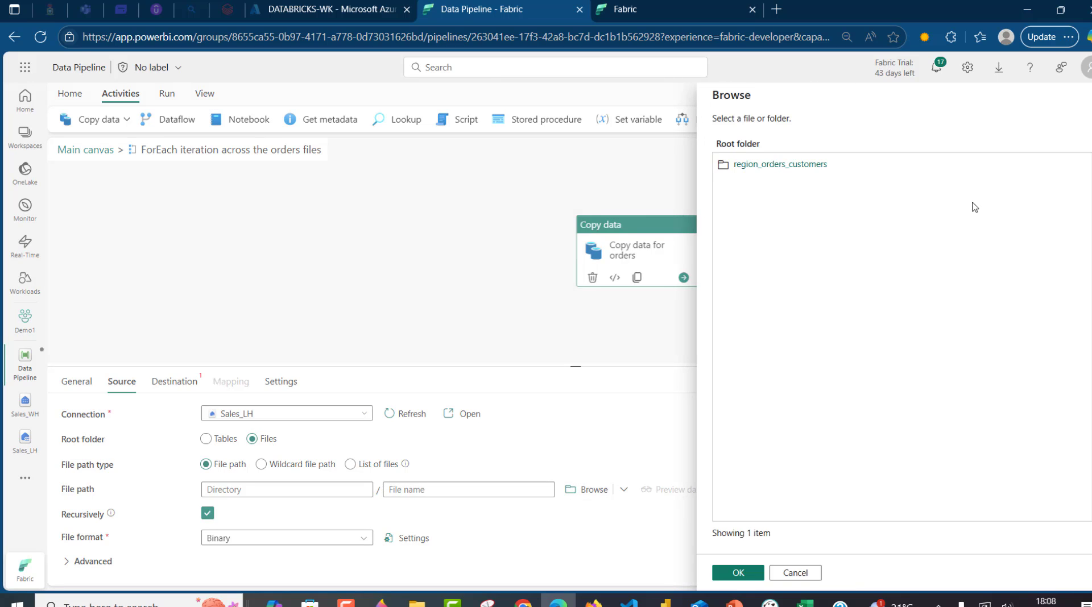
left_click(782, 165)
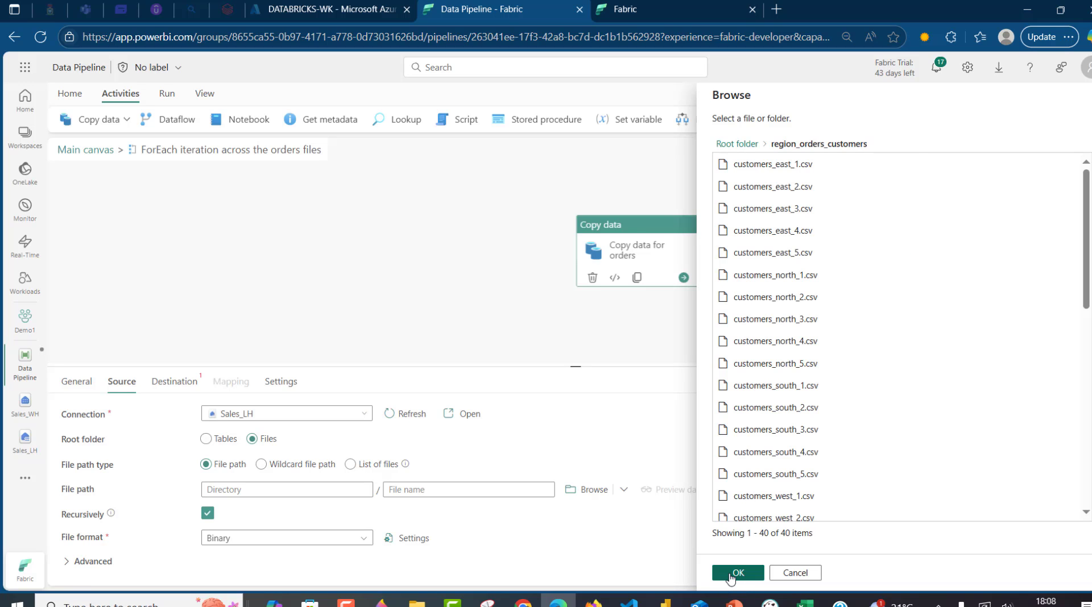
left_click(735, 574)
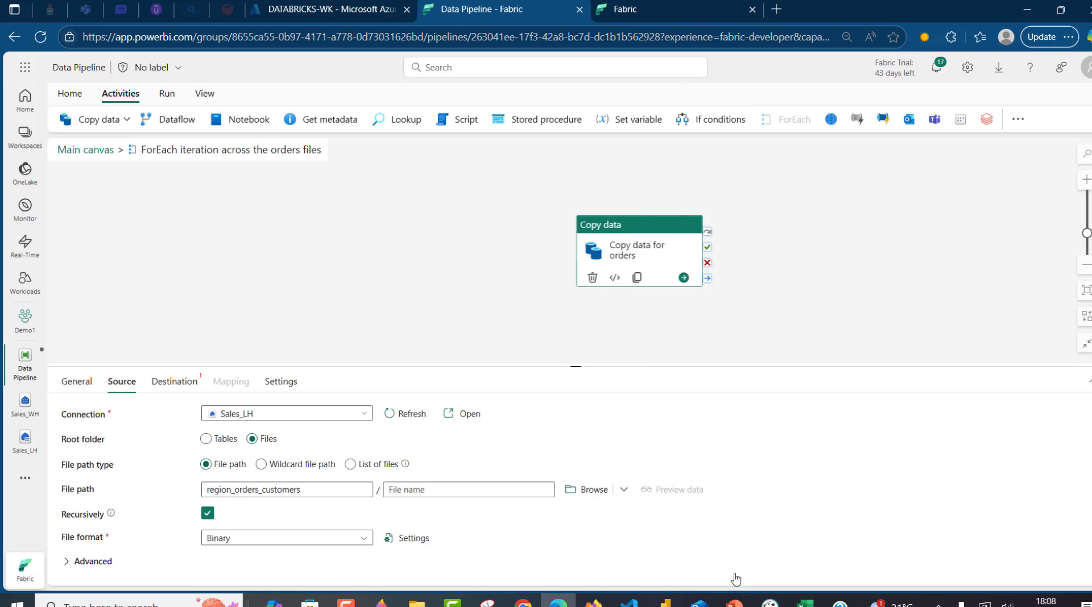
Step: Turn off recursive reading for the orders copy source, set its file format to DelimitedText, and preview the data
left_click(207, 514)
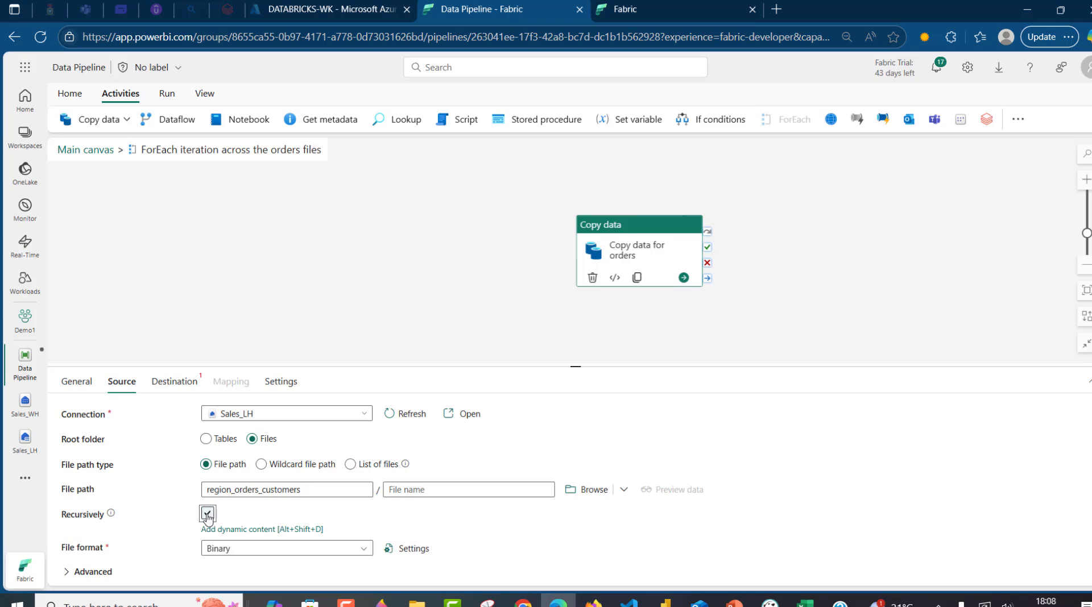
left_click(312, 547)
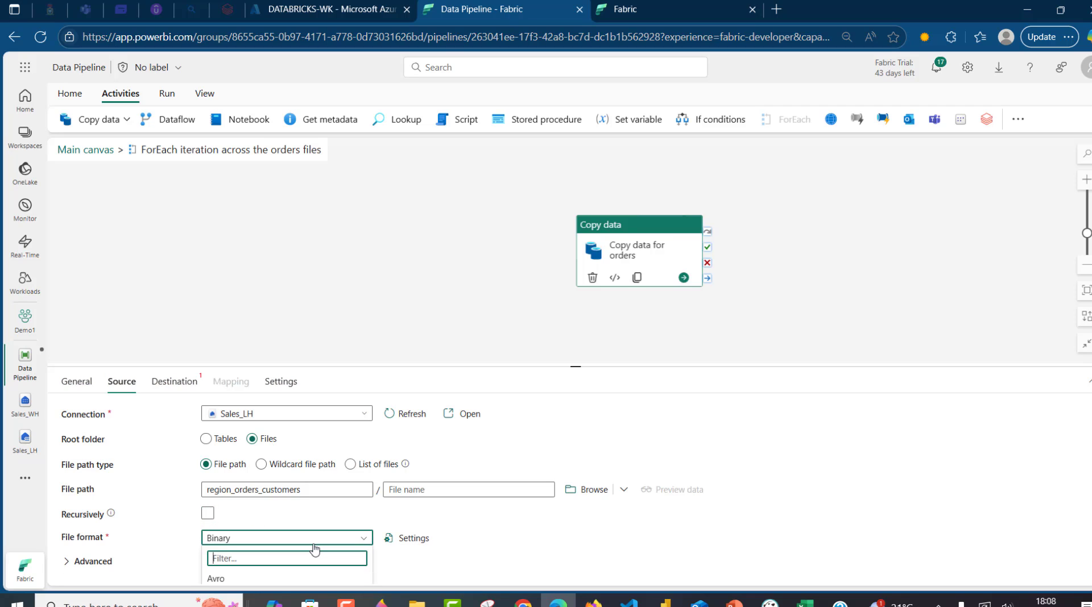
type("del")
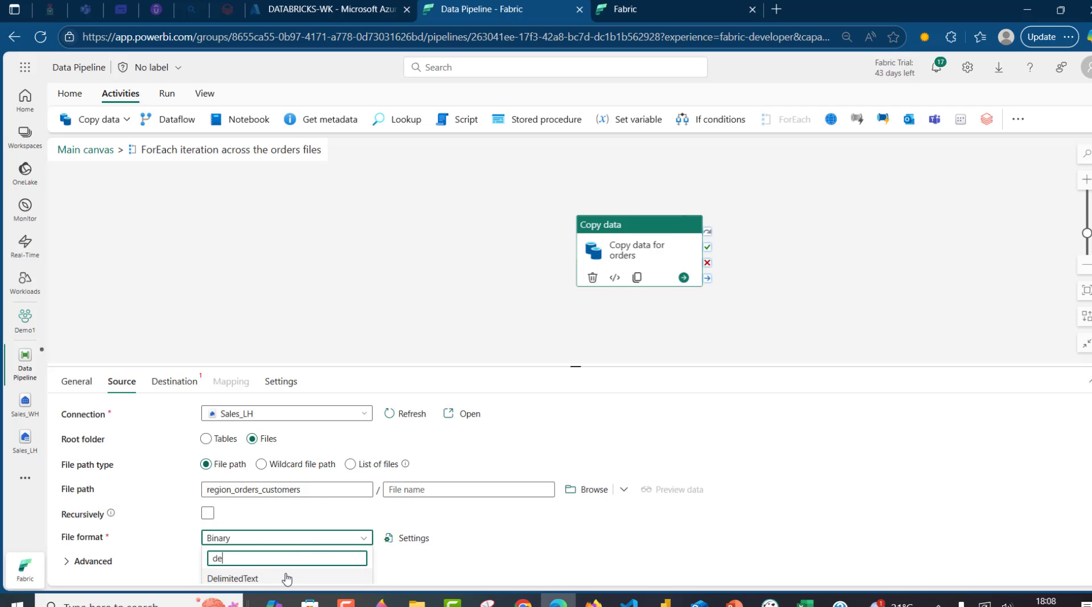
left_click(286, 578)
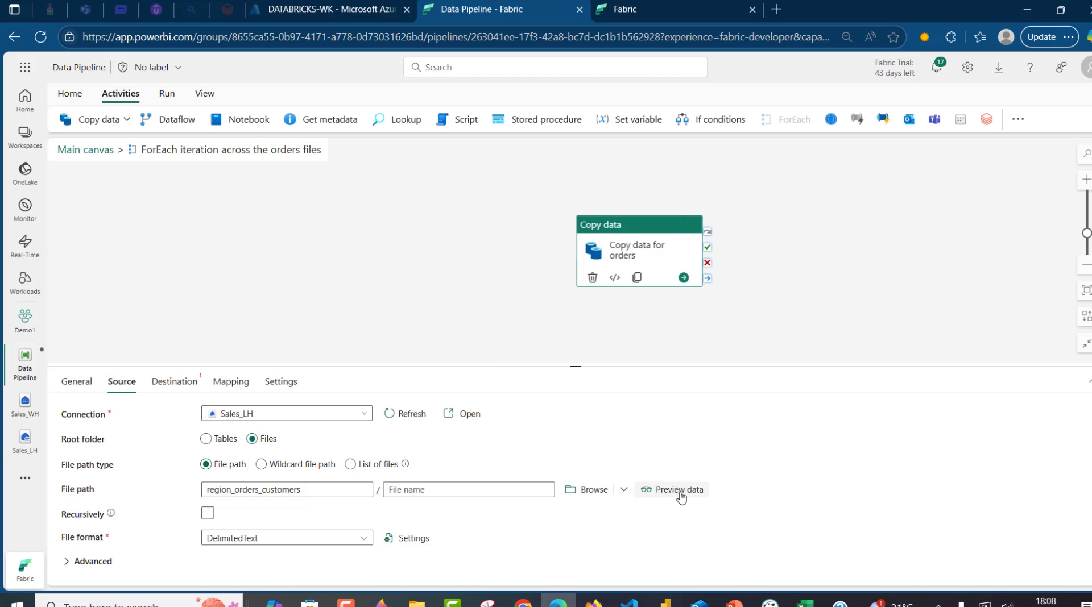
left_click(679, 494)
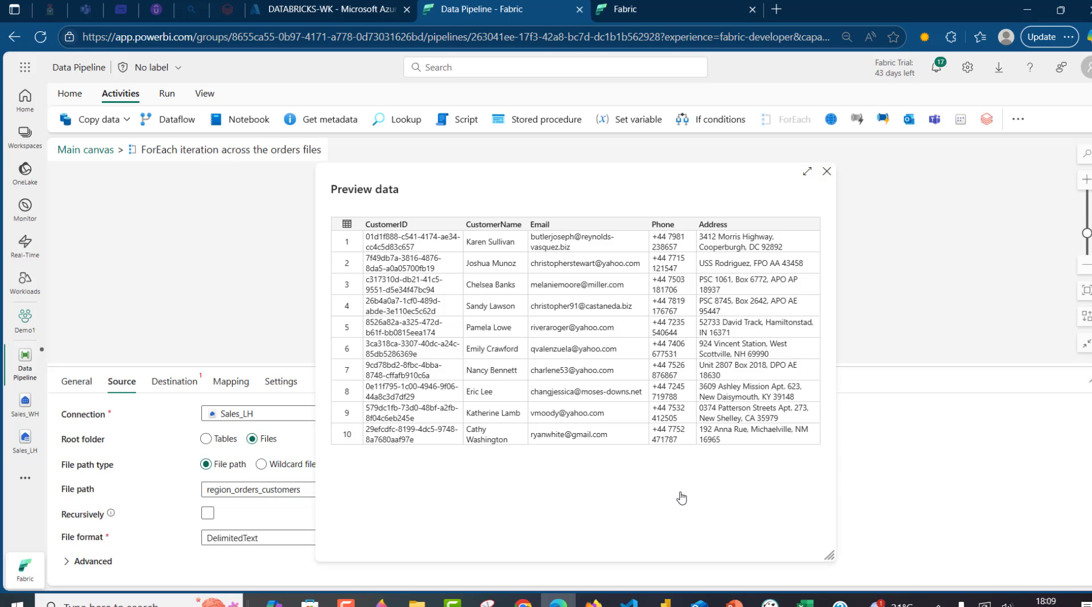
left_click(827, 172)
Step: Set the orders copy destination to Sales_WH with an auto-created table, using schema dbo and table name orders
left_click(174, 385)
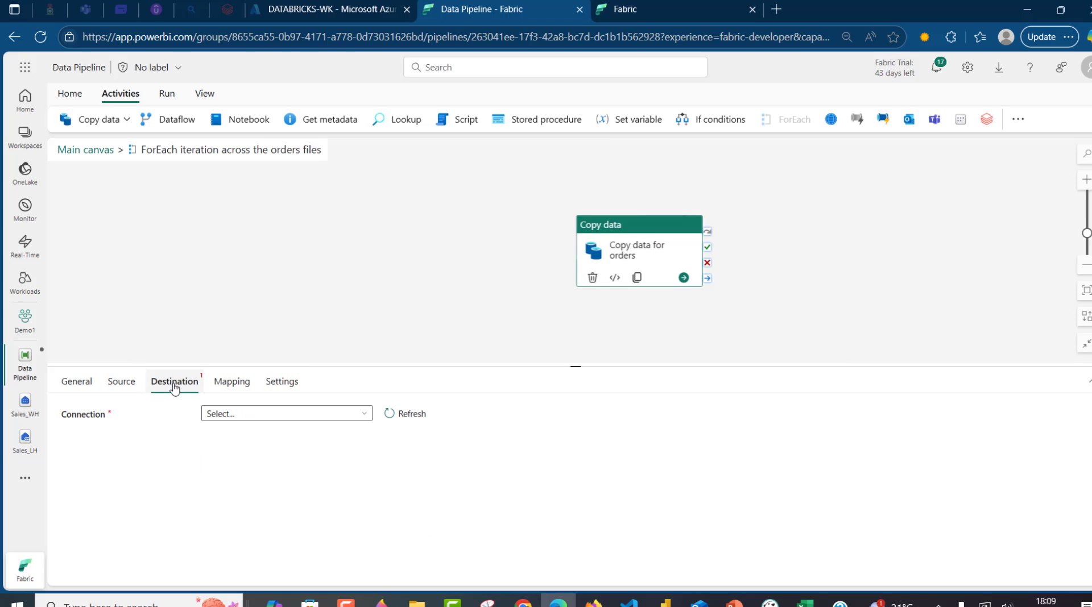
left_click(248, 421)
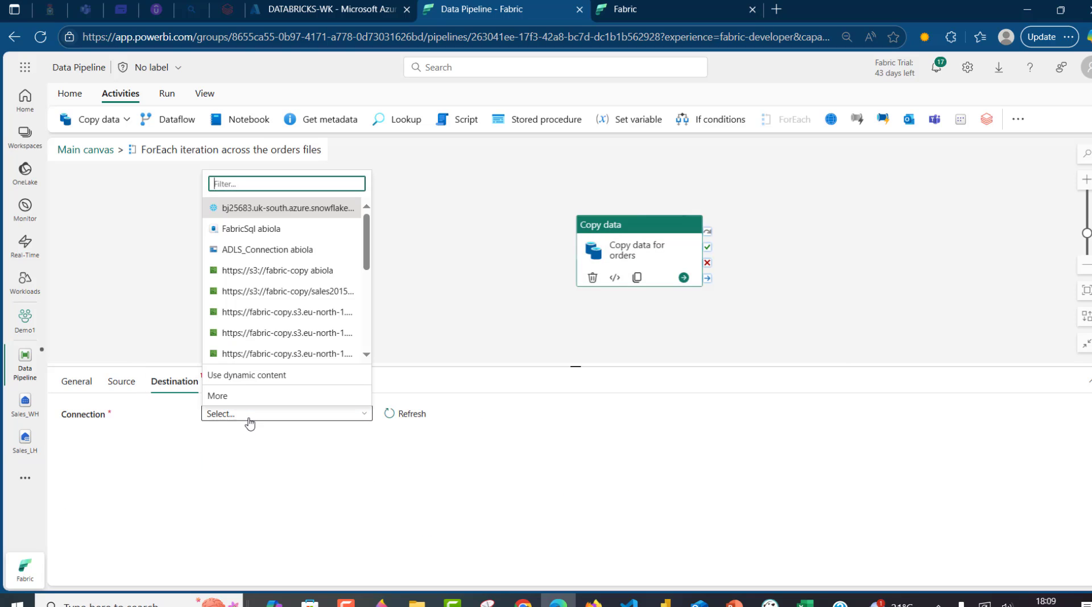
type("sal")
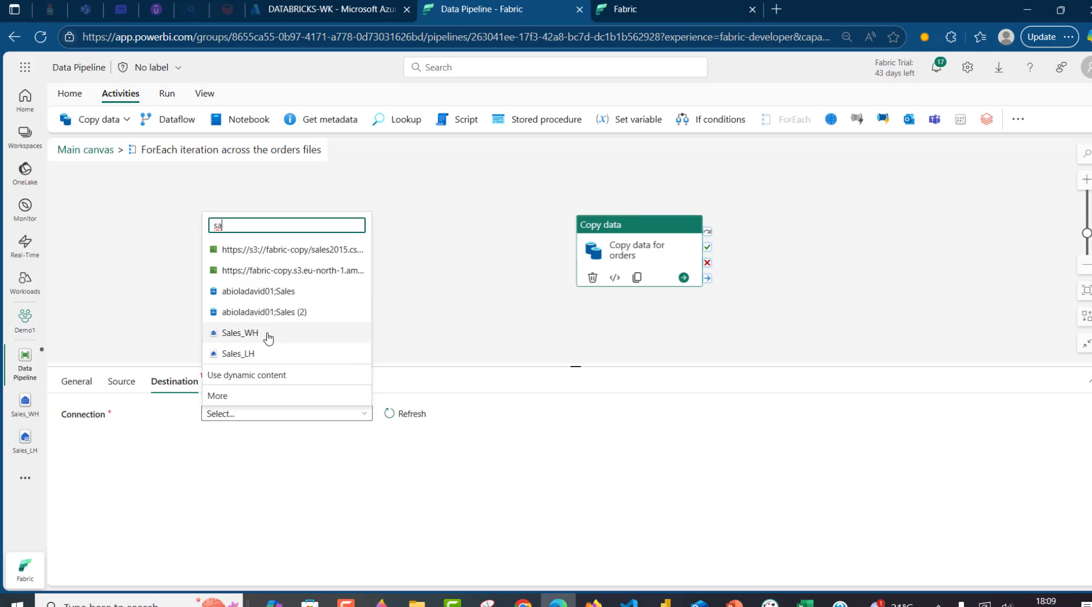
left_click(268, 336)
left_click(273, 438)
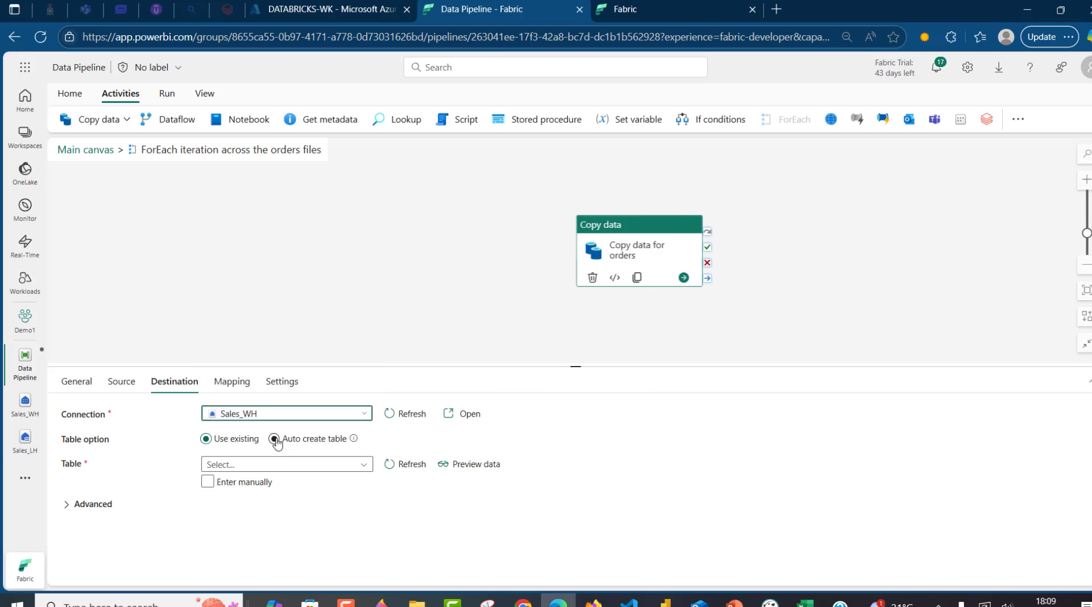
left_click(279, 478)
type("d")
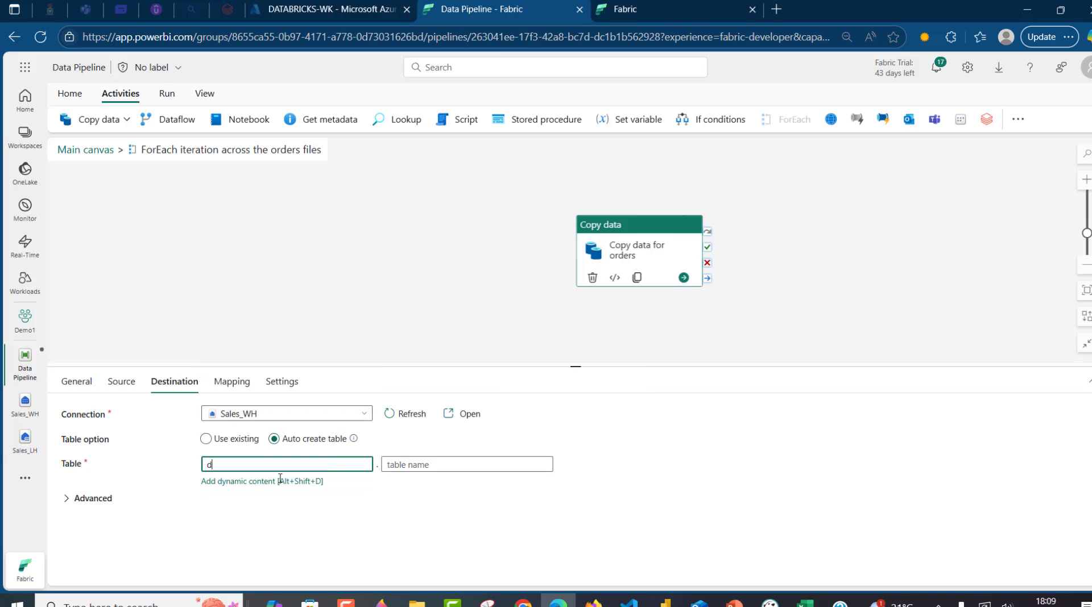
type("bo")
left_click(430, 465)
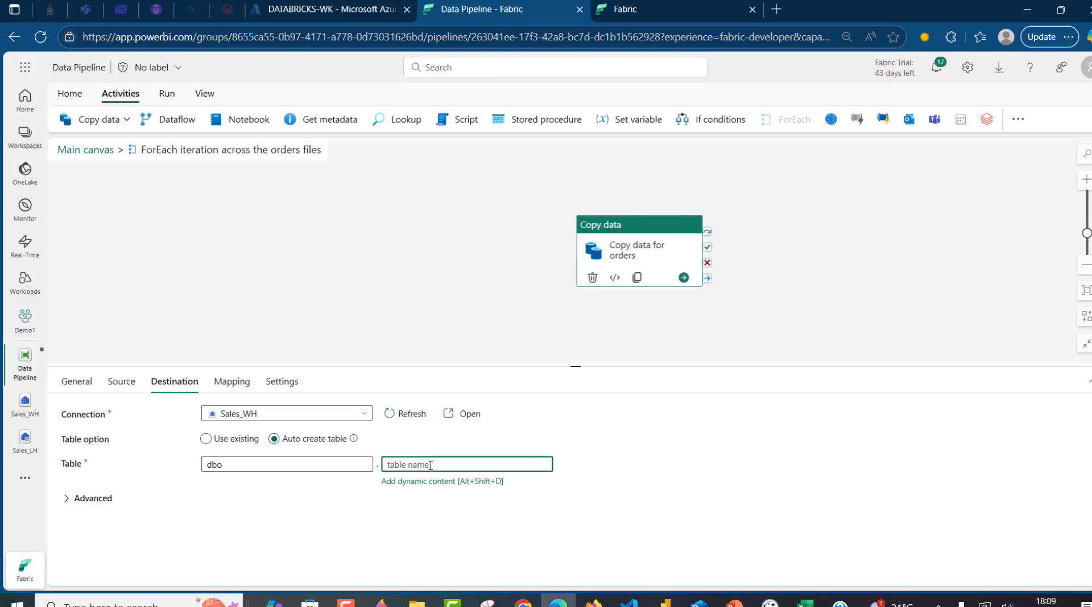
type("orders")
left_click(326, 287)
Step: Return to the main canvas and add two Office 365 Outlook activities to the pipeline
left_click(85, 149)
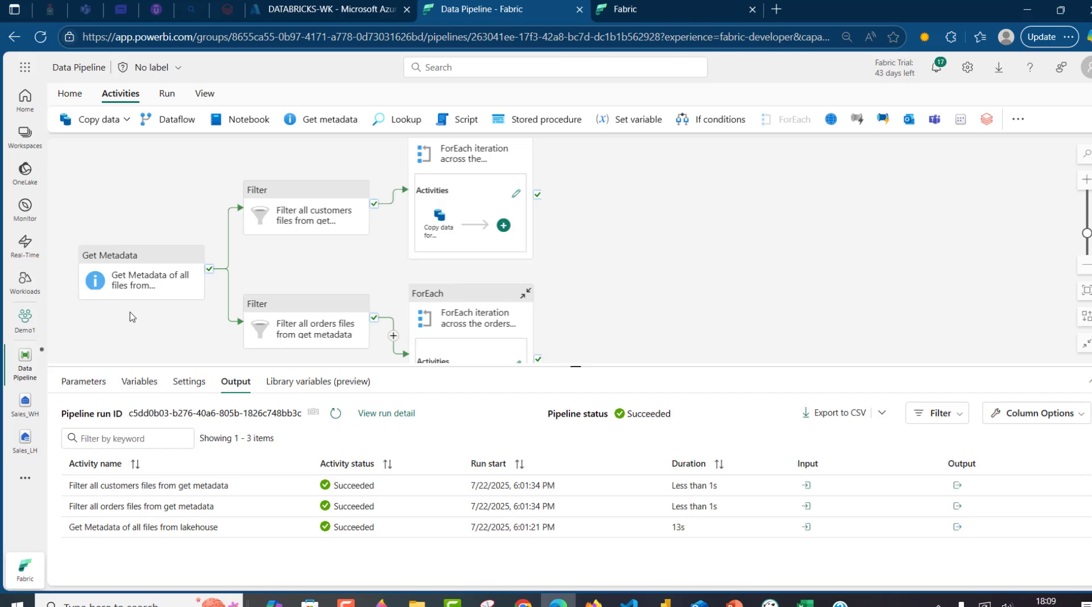
left_click_drag(574, 364, 580, 533)
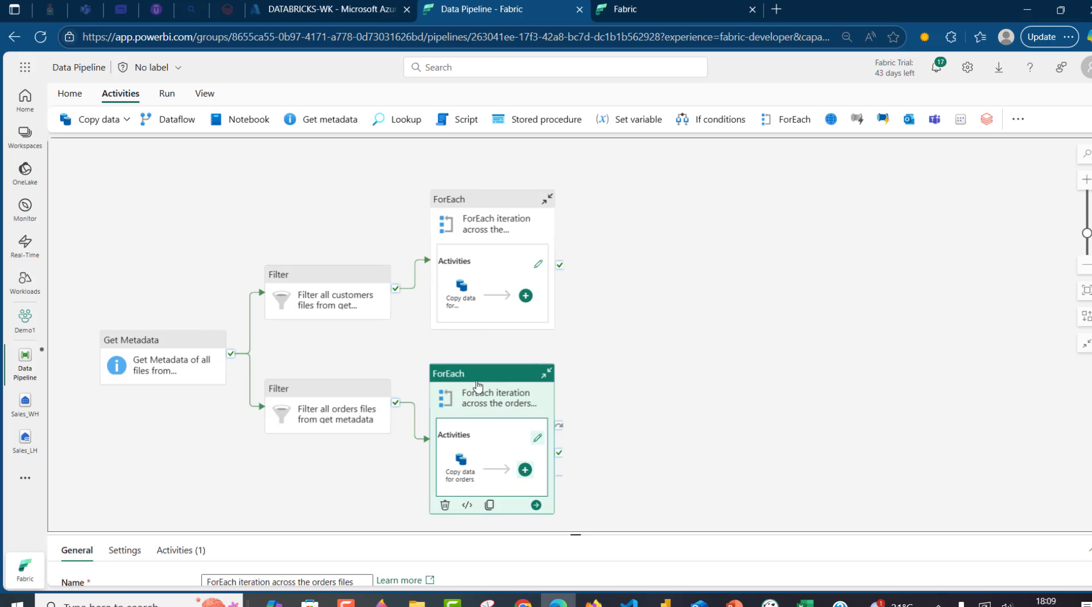
left_click_drag(641, 432, 715, 396)
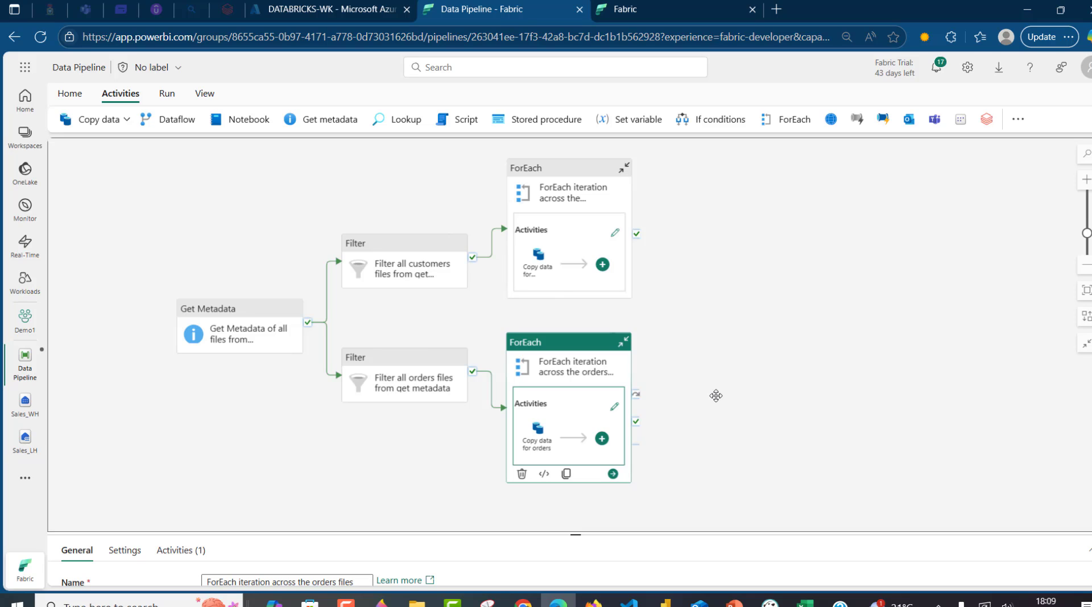
left_click(909, 120)
left_click(909, 120)
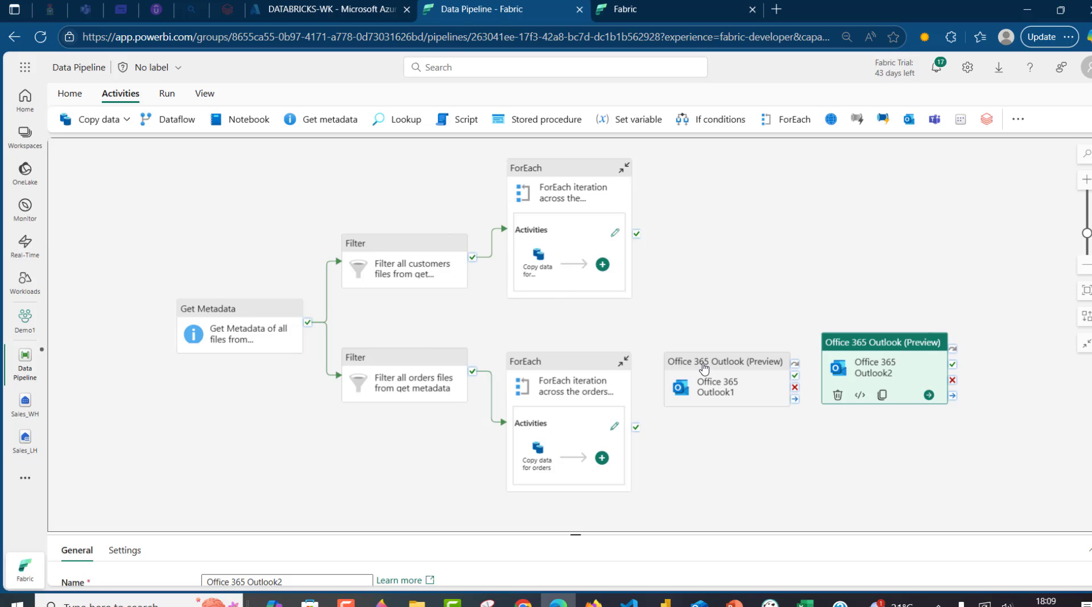
Step: Connect the orders ForEach on success to Office 365 Outlook1 and the customers ForEach on success to Office 365 Outlook2, placing each beside its loop
left_click_drag(707, 366, 768, 451)
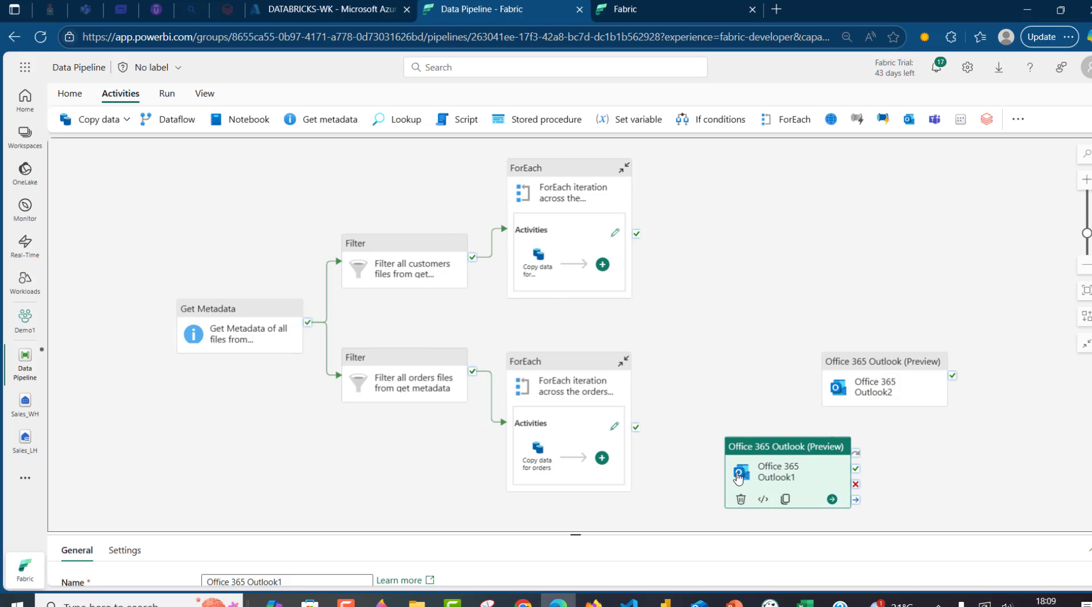
left_click_drag(636, 428, 751, 476)
left_click_drag(891, 362, 826, 205)
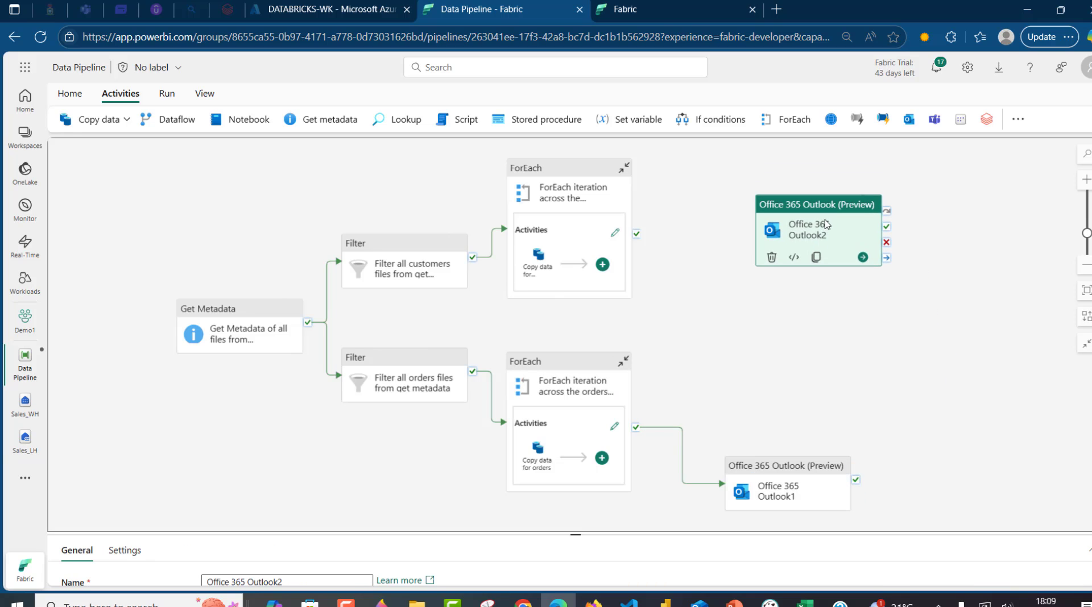
left_click_drag(637, 237, 809, 212)
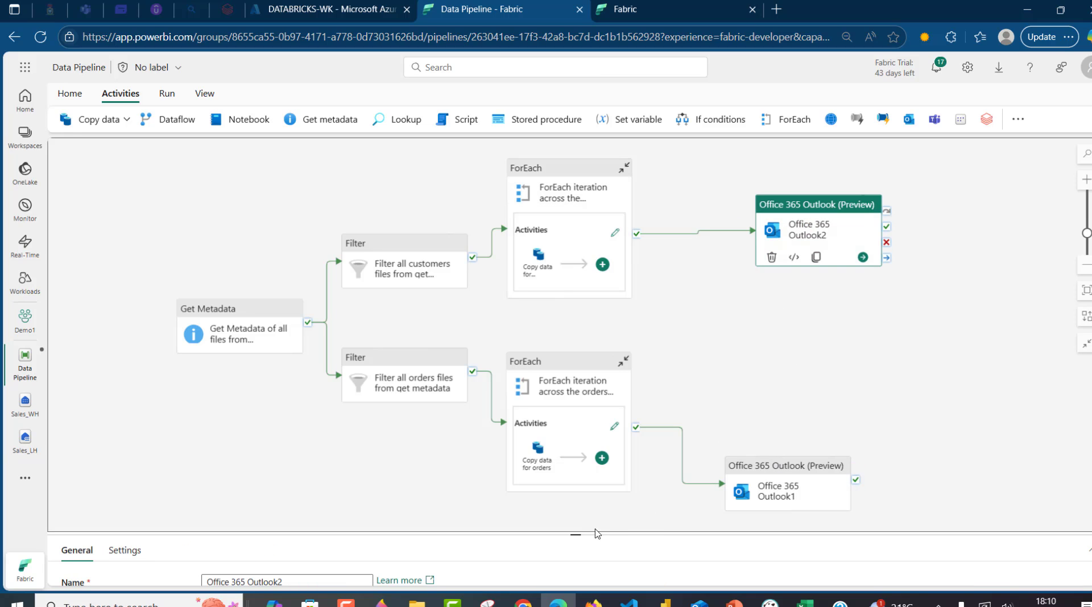
Step: Rename the Outlook activity following the customers ForEach to "Customers Notification"
left_click_drag(577, 535, 577, 290)
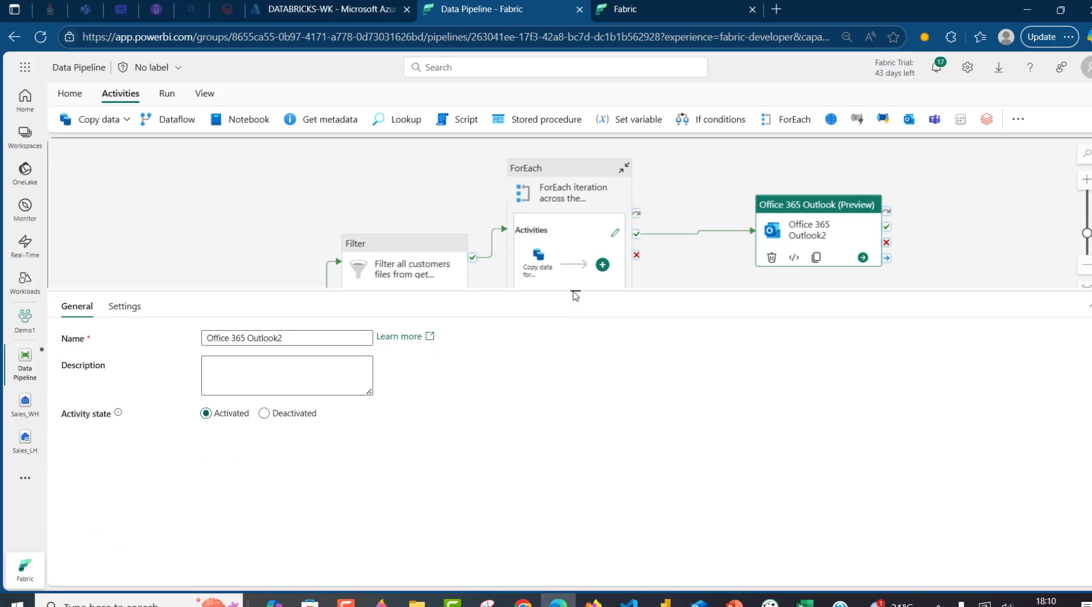
left_click(309, 338)
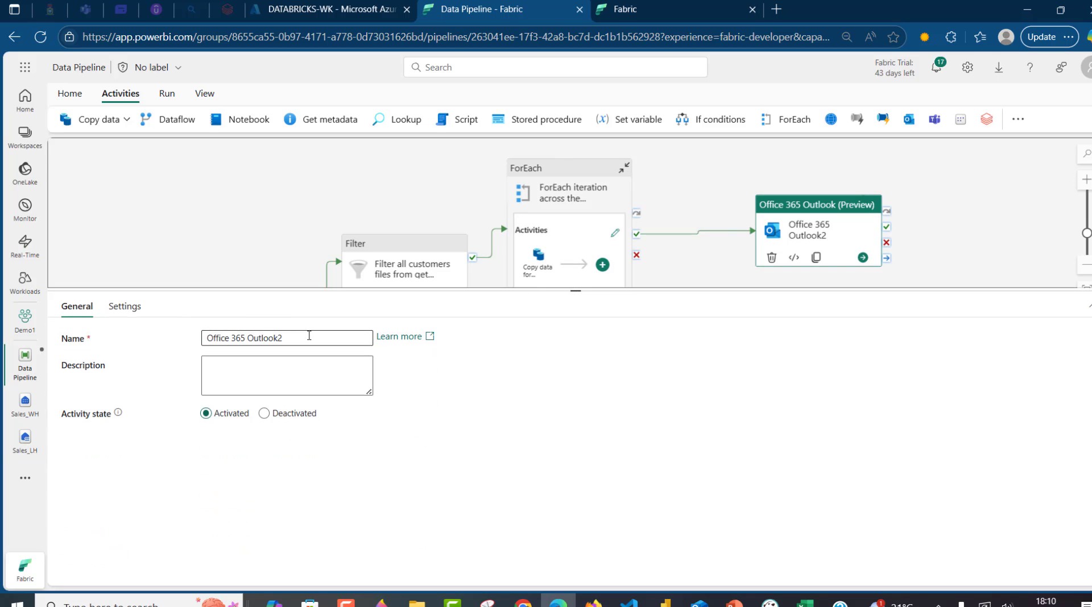
left_click_drag(302, 338, 111, 336)
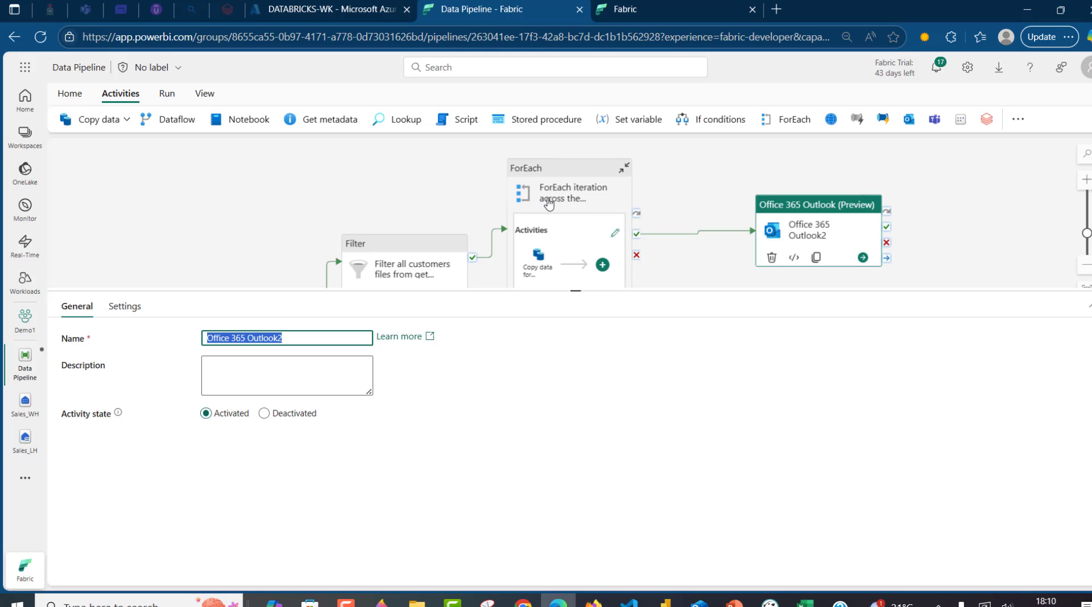
type("Customers")
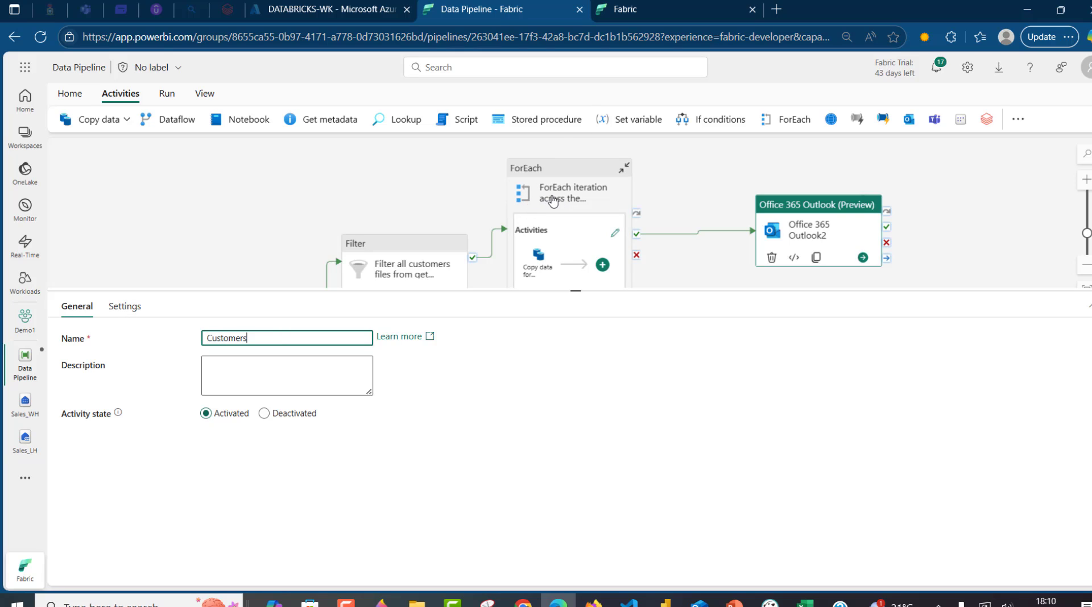
type(" Notification")
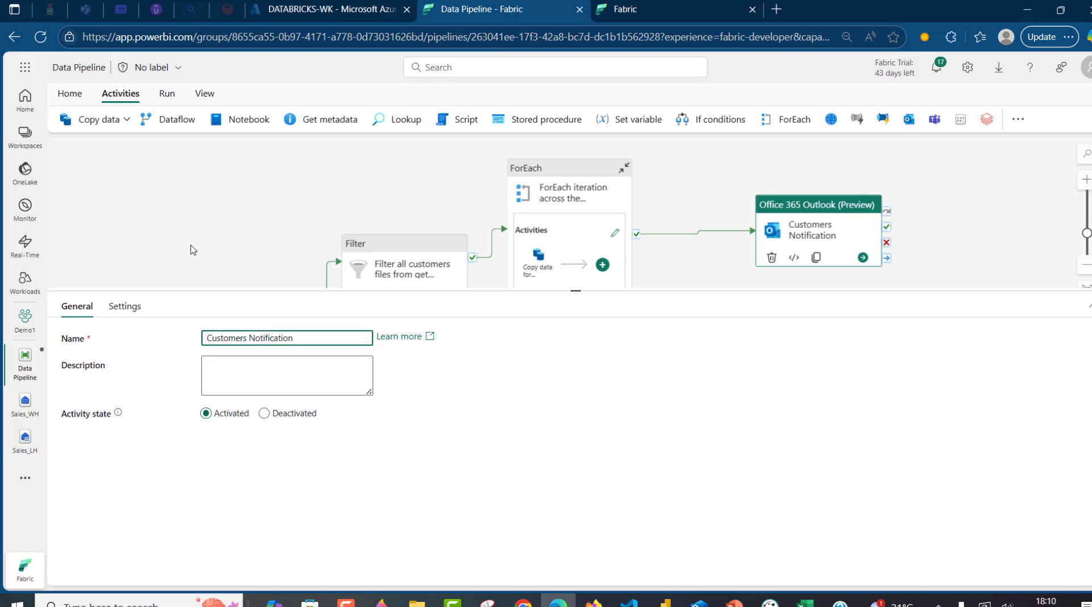
Step: Sign in to the Office 365 Outlook account for Customers Notification and allow the connection access
left_click(124, 306)
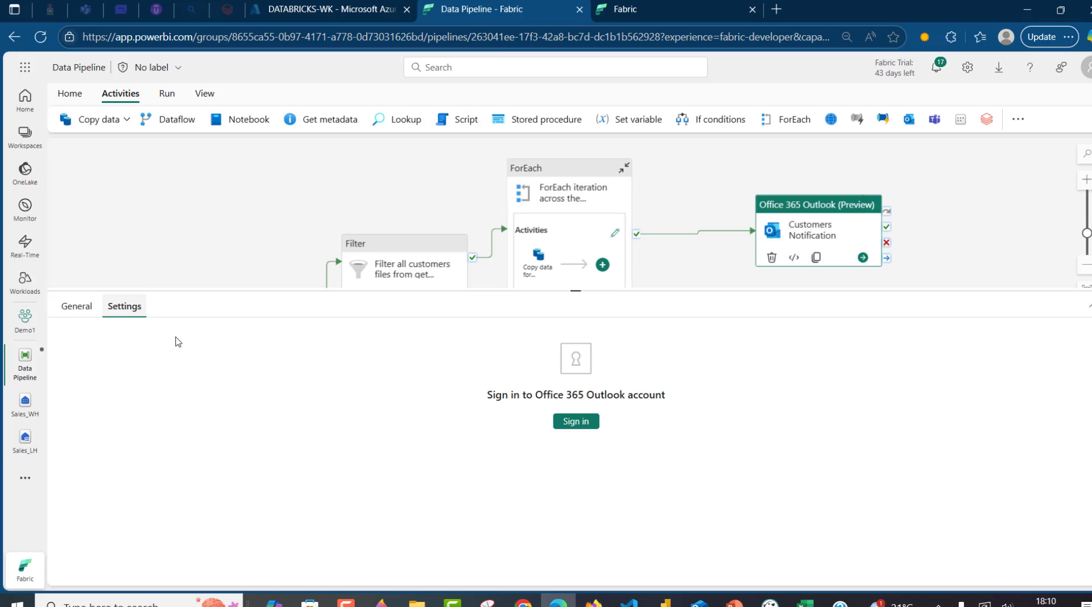
left_click(574, 424)
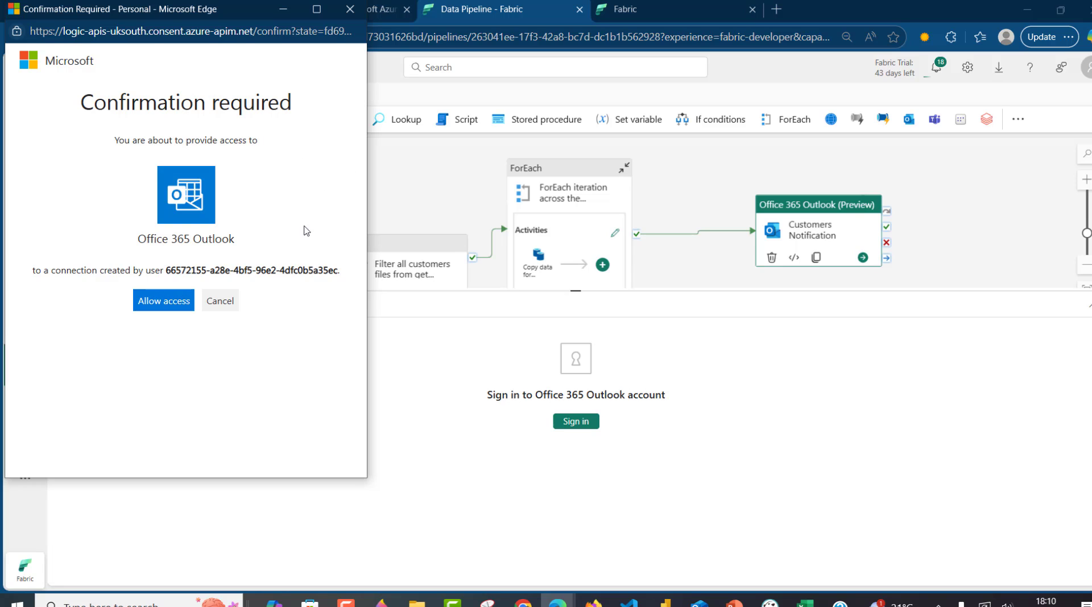
left_click(160, 304)
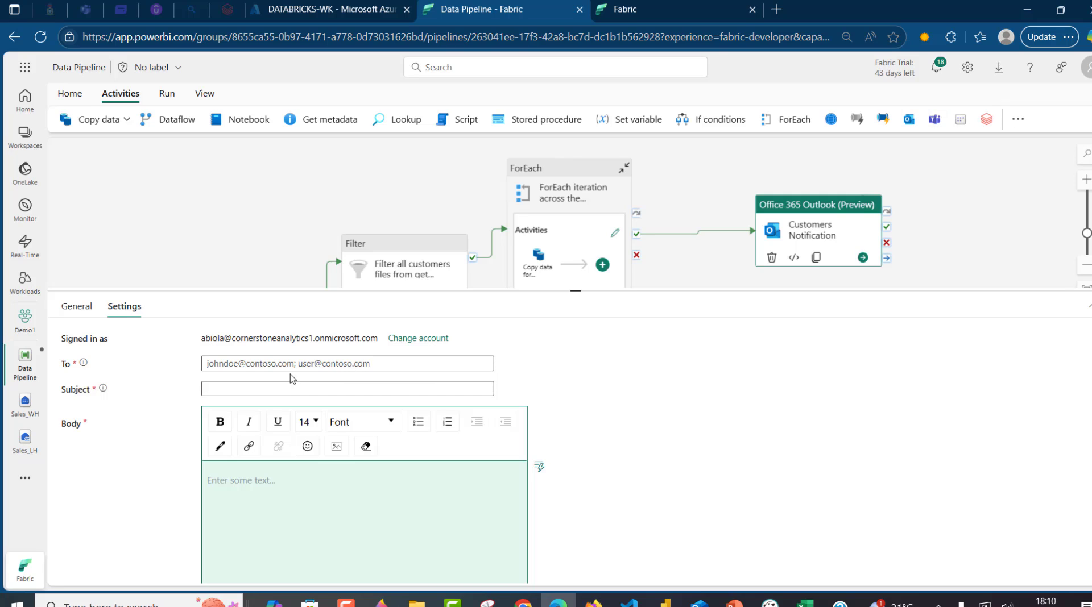
Step: Copy the signed-in account's e-mail address into the notification's recipient and set the subject to "Customers Pipeline Success"
left_click_drag(201, 338, 374, 349)
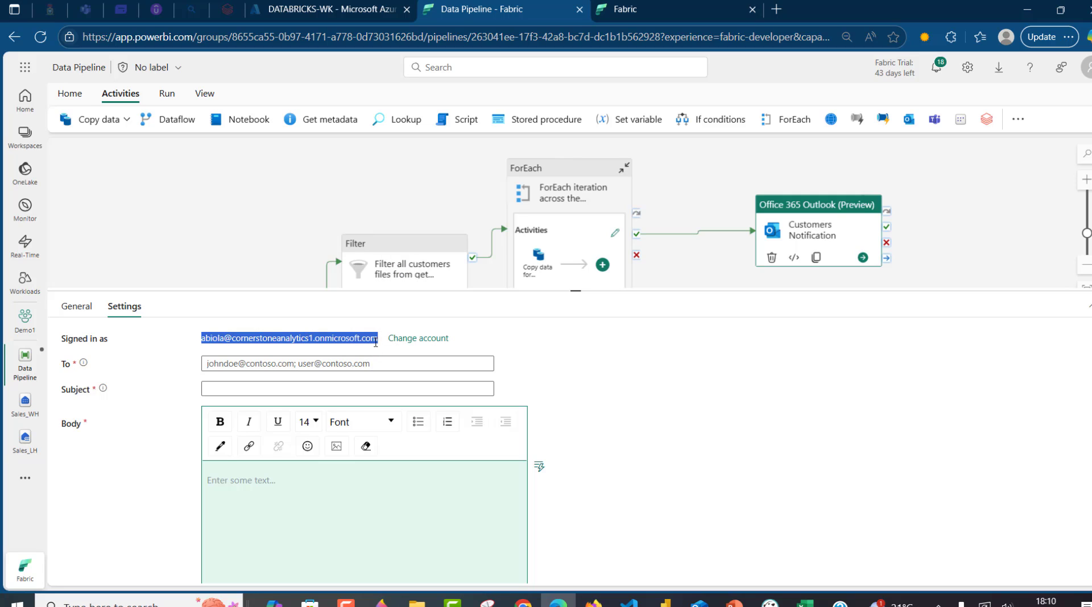
key("ctrl+c")
left_click(374, 364)
key("ctrl+v")
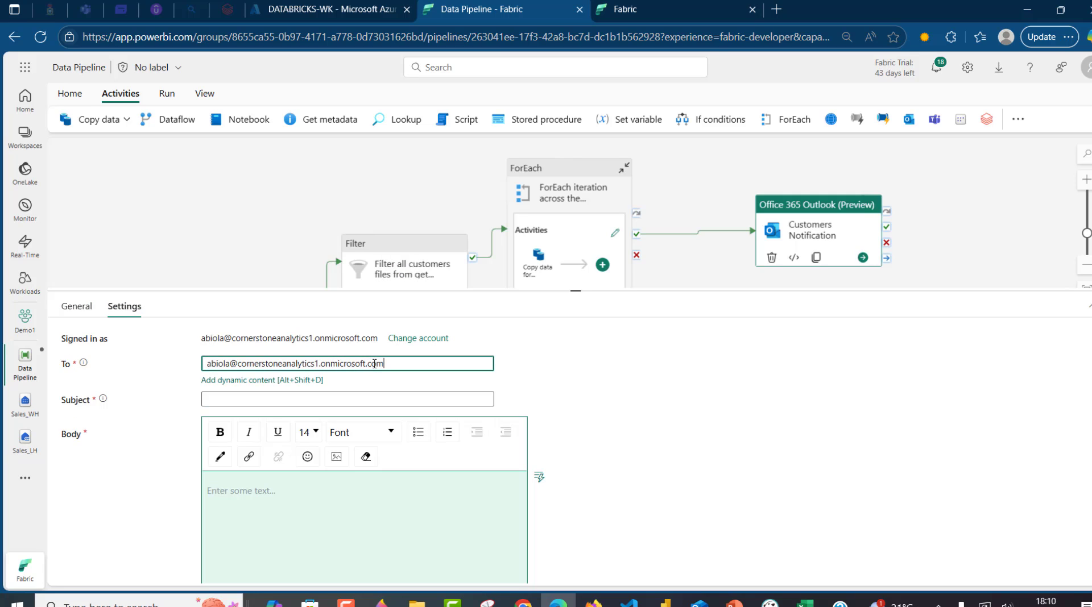
left_click(378, 398)
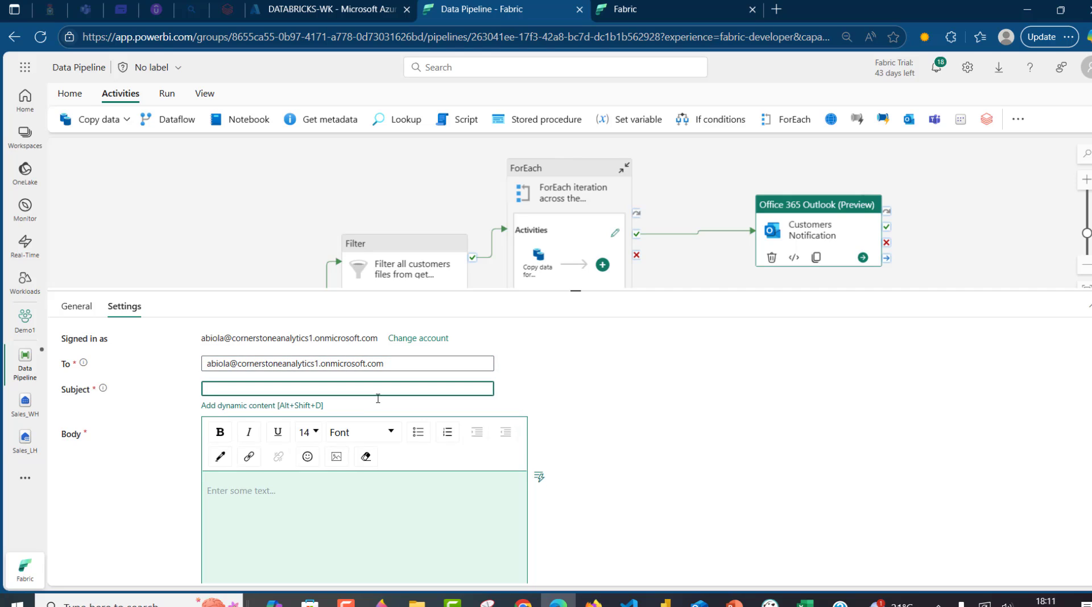
type("Customers Pipeline Success")
Step: Start the e-mail body with "Hey," and, after a blank line, "This pipeline with pipline id:" followed by the Pipeline ID system variable
left_click(391, 512)
left_click(288, 497)
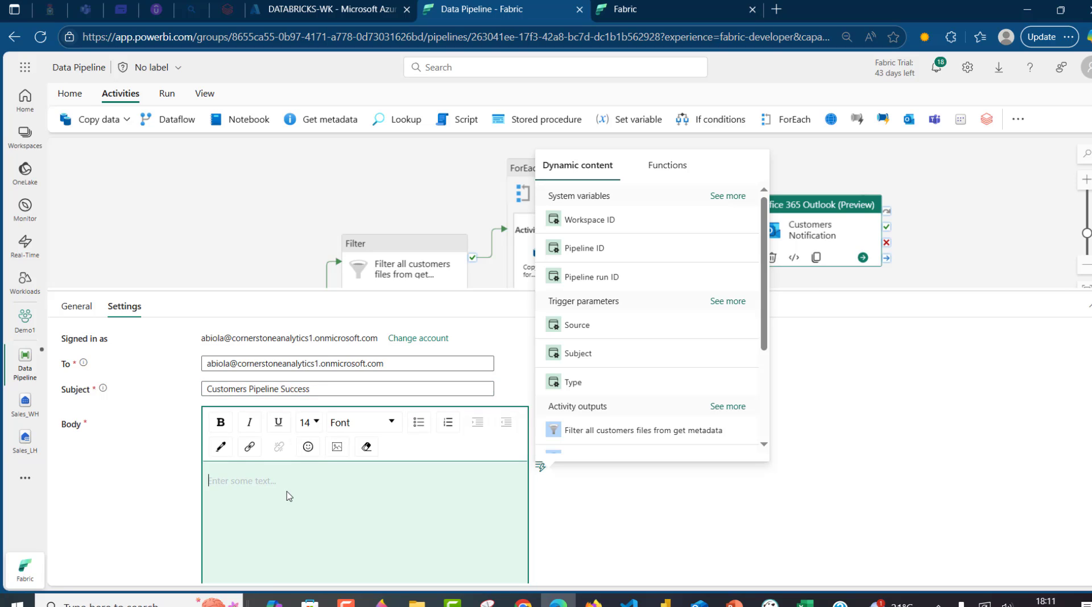
type("Hey,")
key("Return")
key("Return")
type("This pipeline with pil")
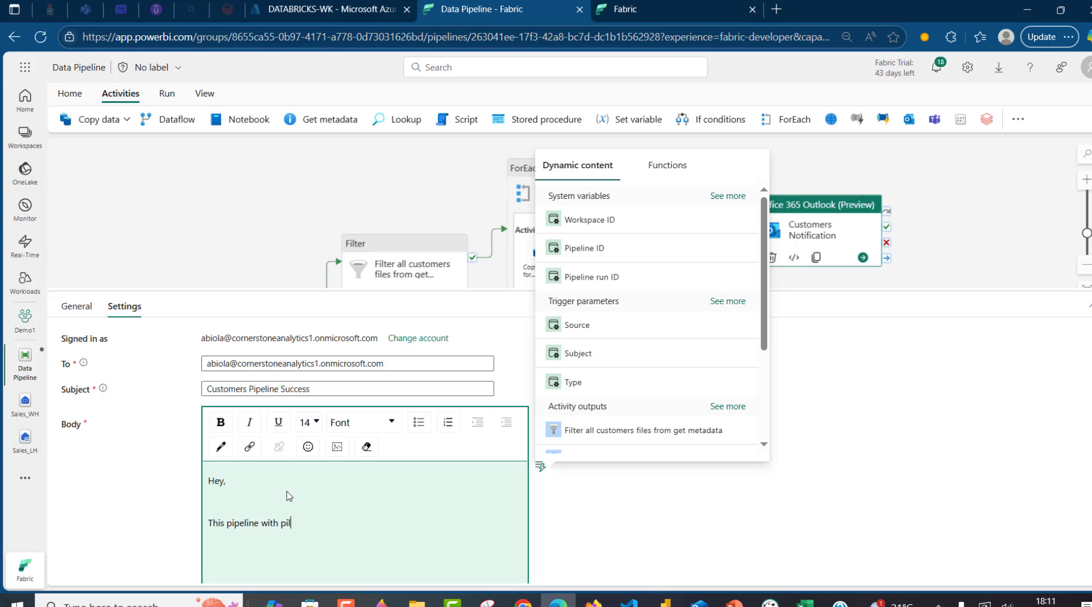
key("BackSpace")
type("pipline id:")
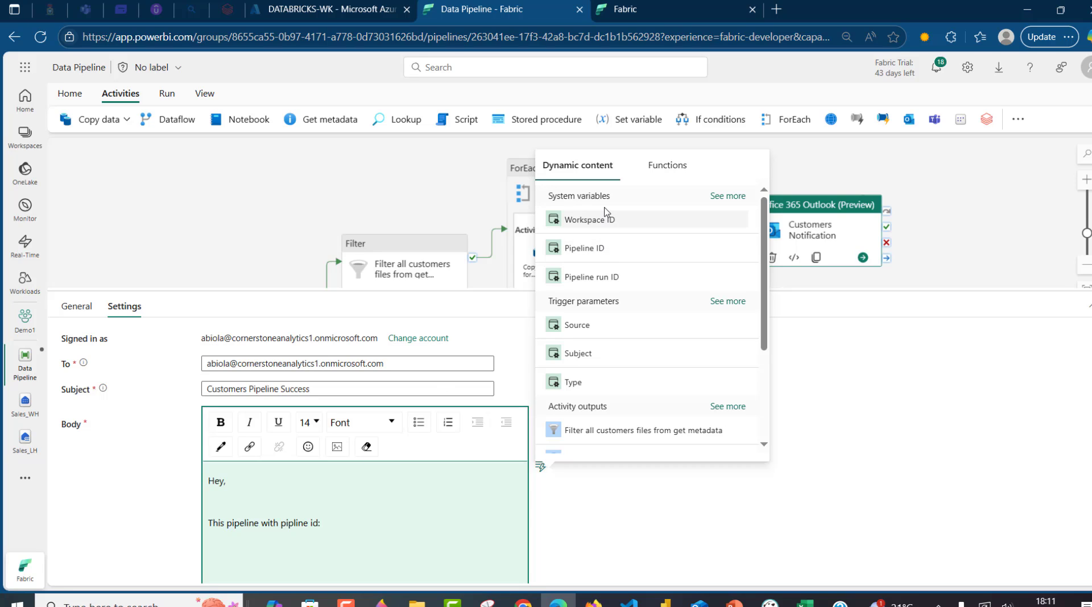
left_click(613, 253)
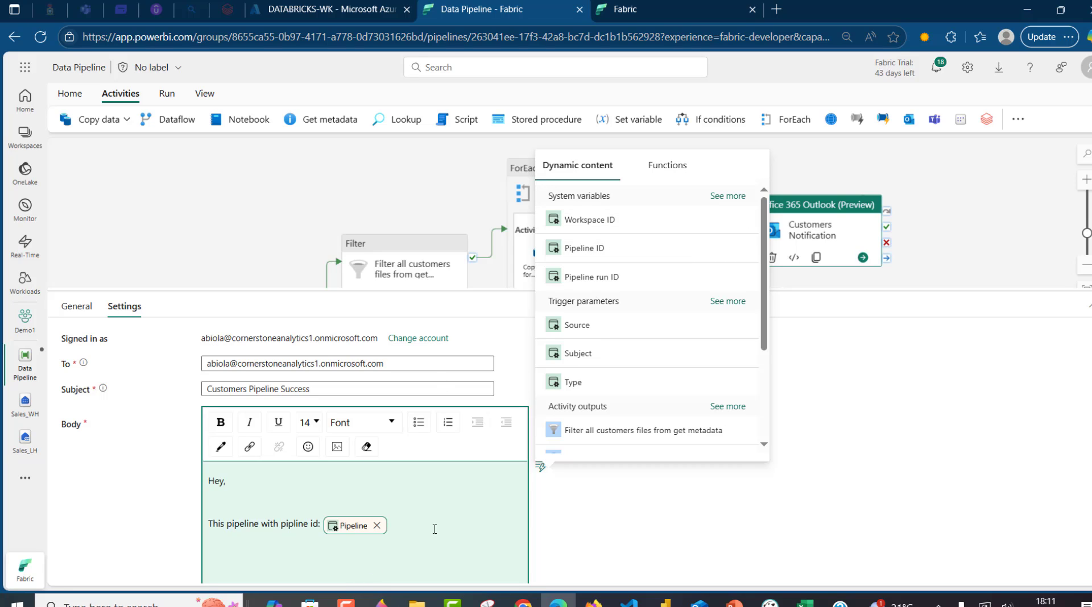
Step: Continue the body sentence with "and with pipleine run id:" followed by the Pipeline run ID system variable
type("and with pipleine run id")
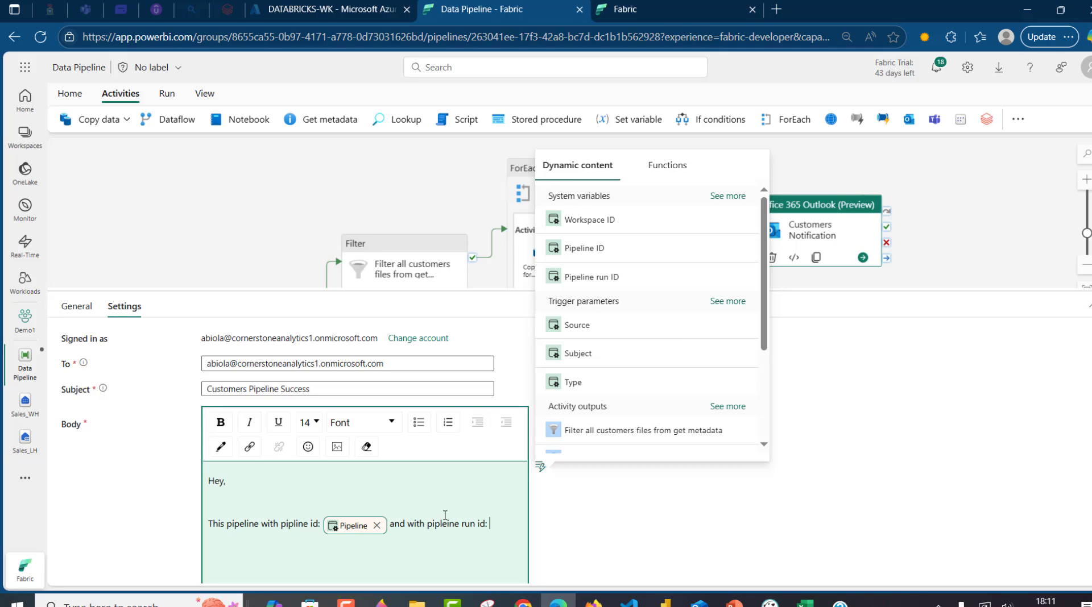
type(":")
left_click(601, 279)
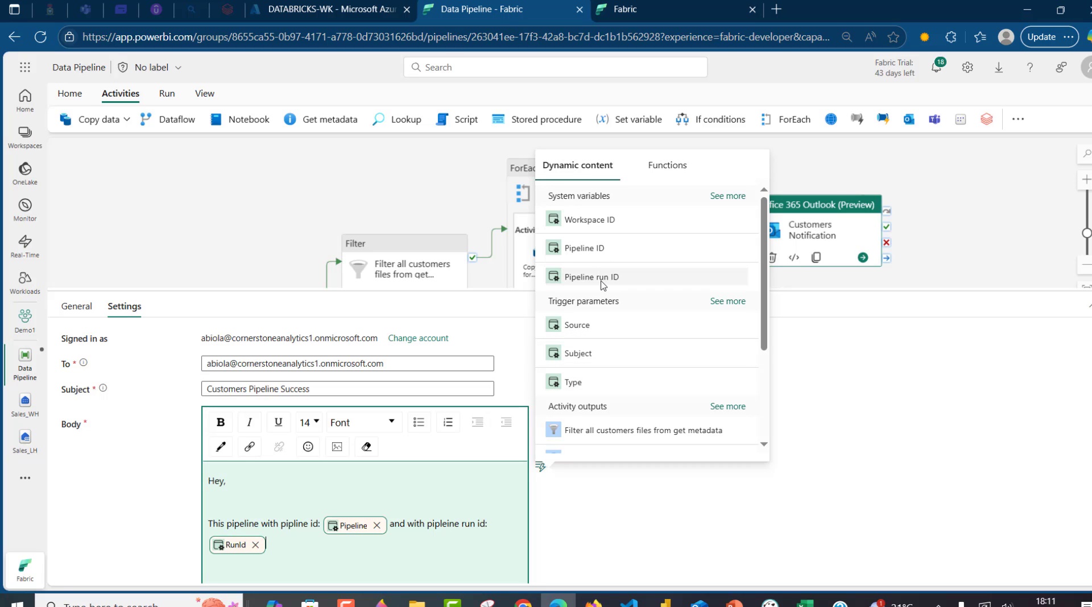
Step: End the Customers Notification body with "succeeded" and copy the recipient's e-mail address
type("succeeded")
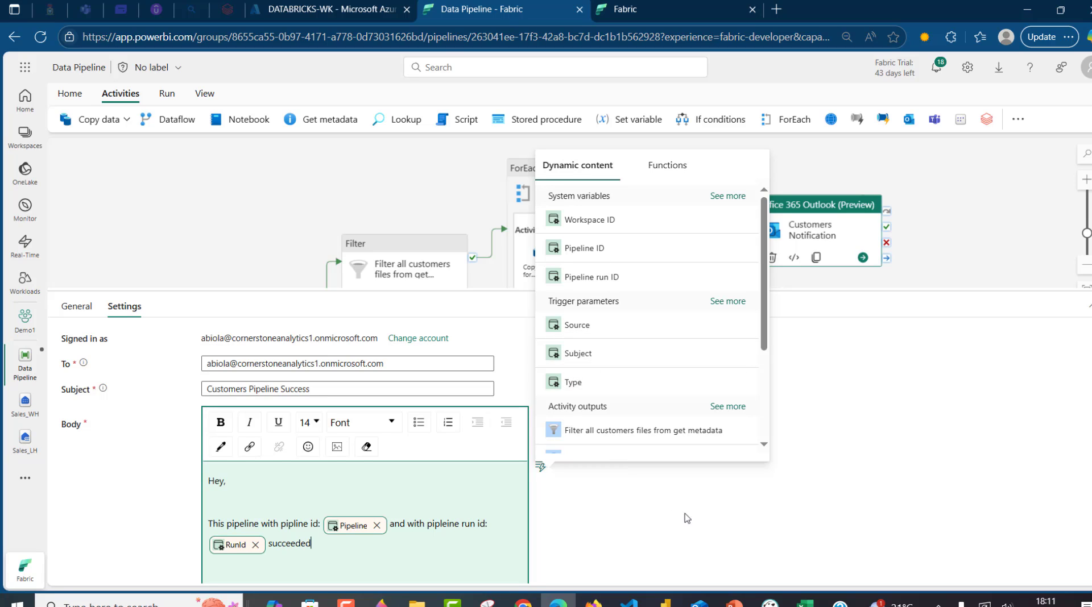
left_click(941, 478)
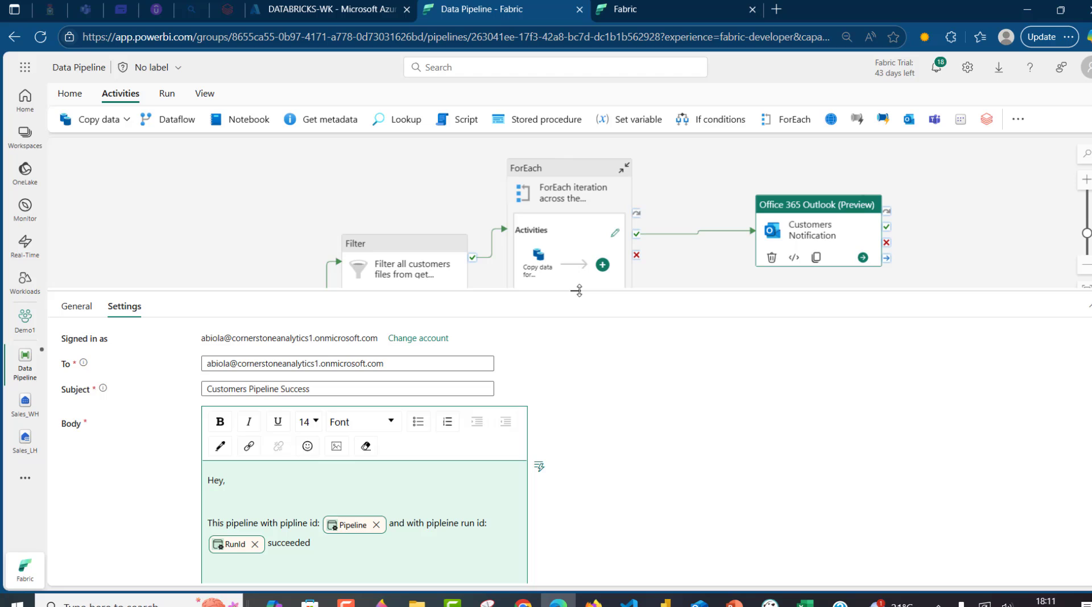
left_click_drag(579, 328, 577, 478)
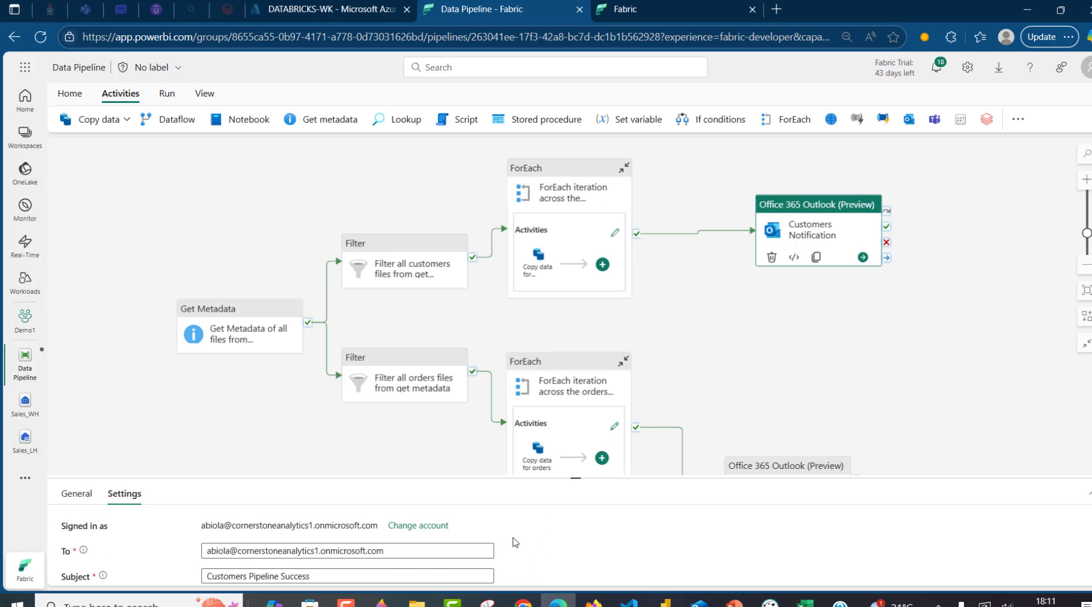
left_click_drag(387, 551, 132, 544)
key("ctrl+c")
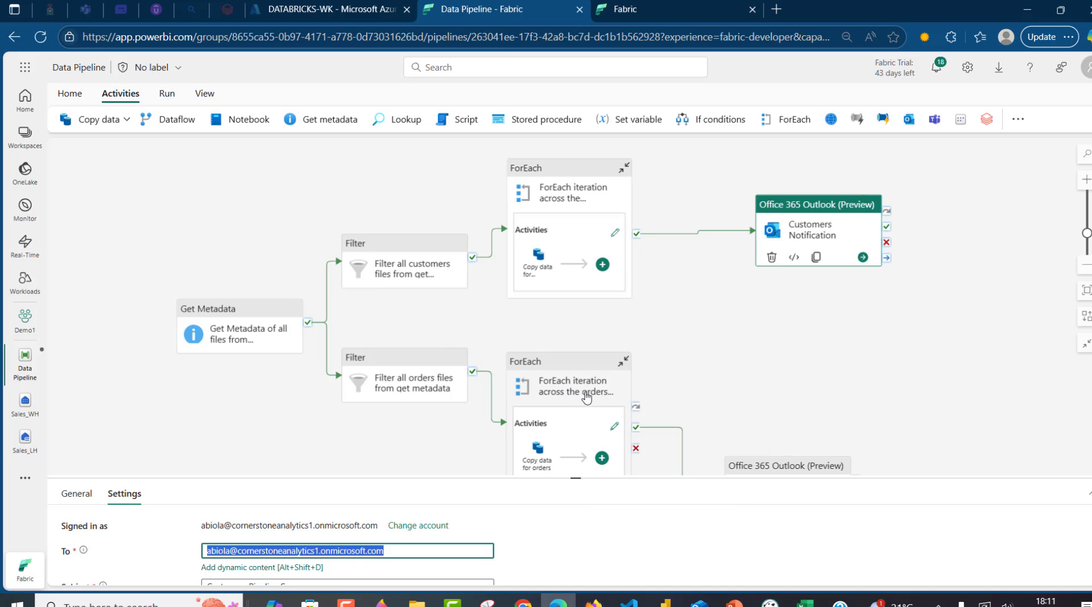
Step: Move the Outlook activity linked to the orders ForEach higher on the canvas and rename it "Orders Notification"
left_click_drag(777, 438, 765, 469)
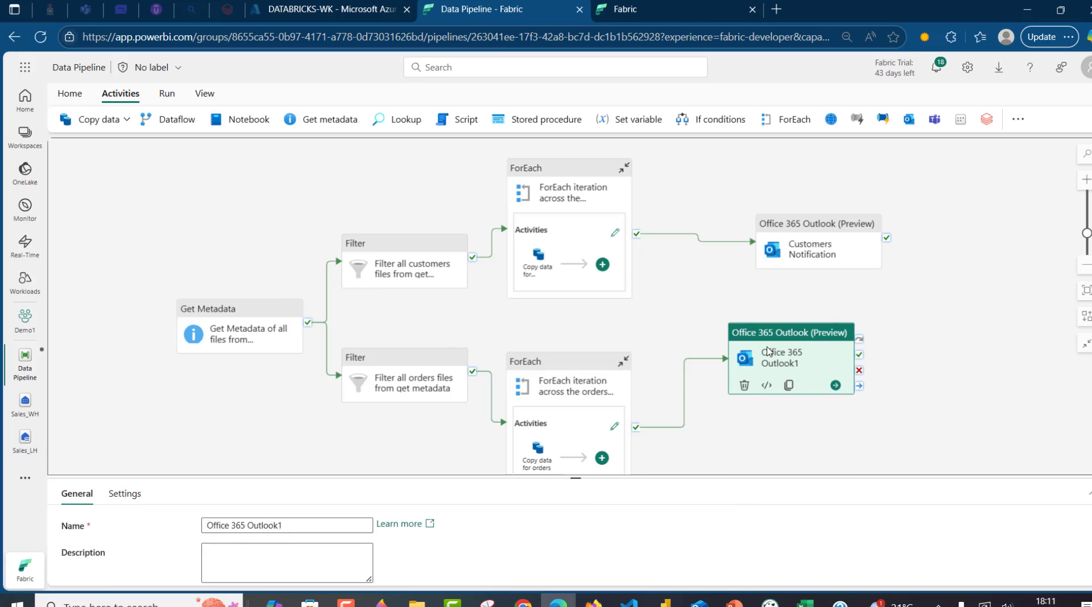
left_click_drag(293, 524, 137, 526)
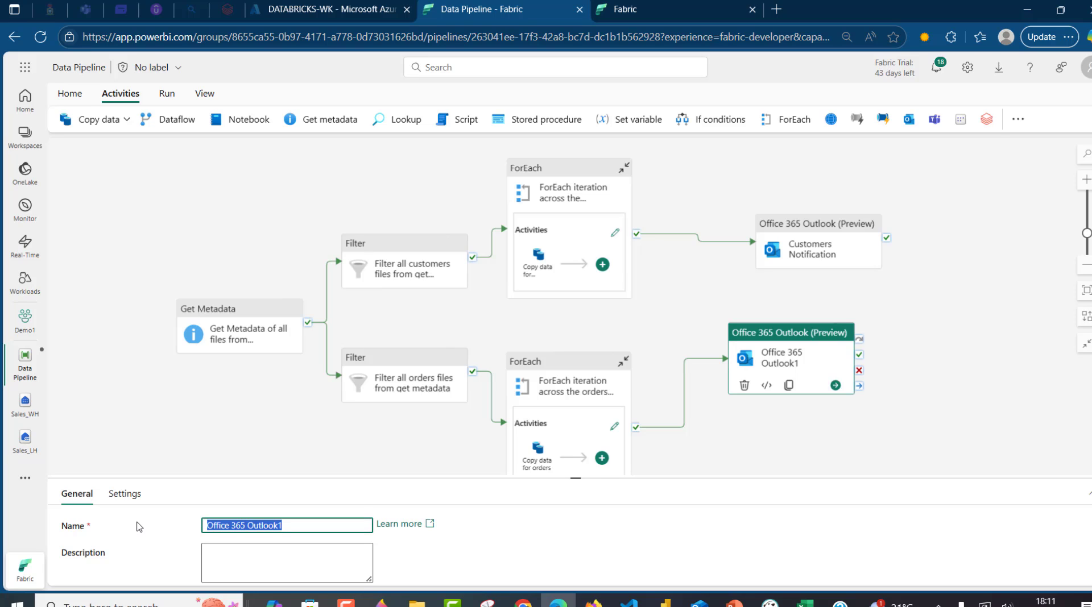
type("Ordes")
key("BackSpace")
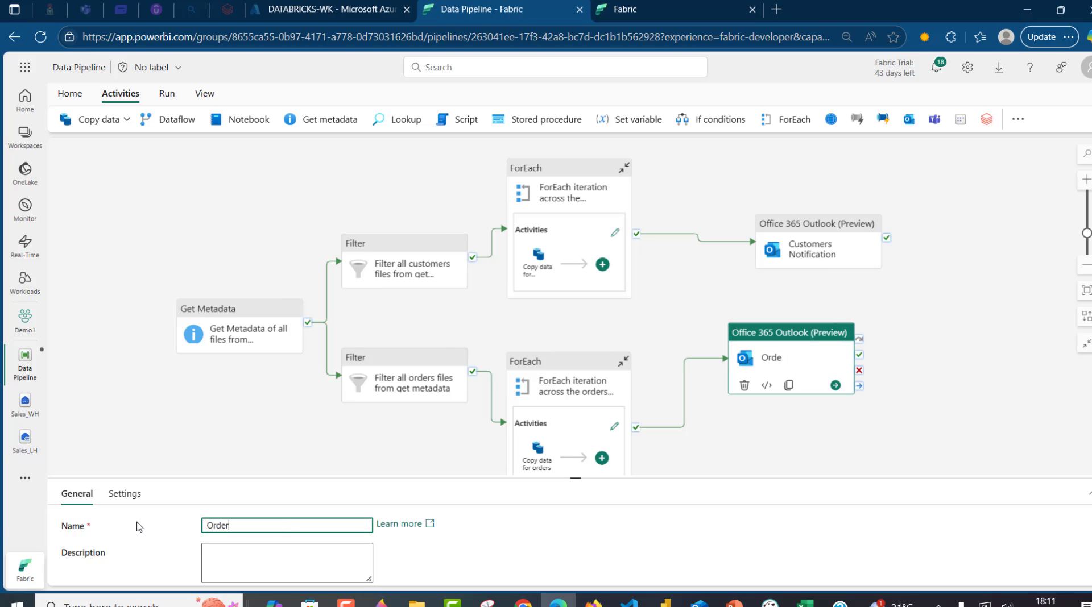
type("rs Notification")
Step: Sign in to the Office 365 Outlook account for Orders Notification and create its e-mail connection
left_click(124, 493)
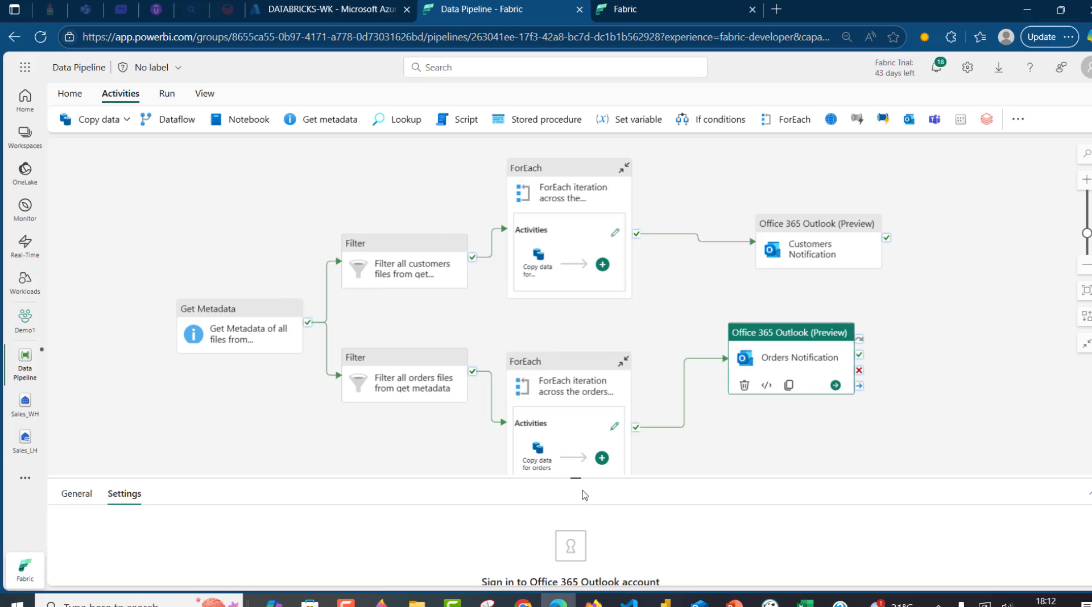
left_click_drag(573, 479, 574, 312)
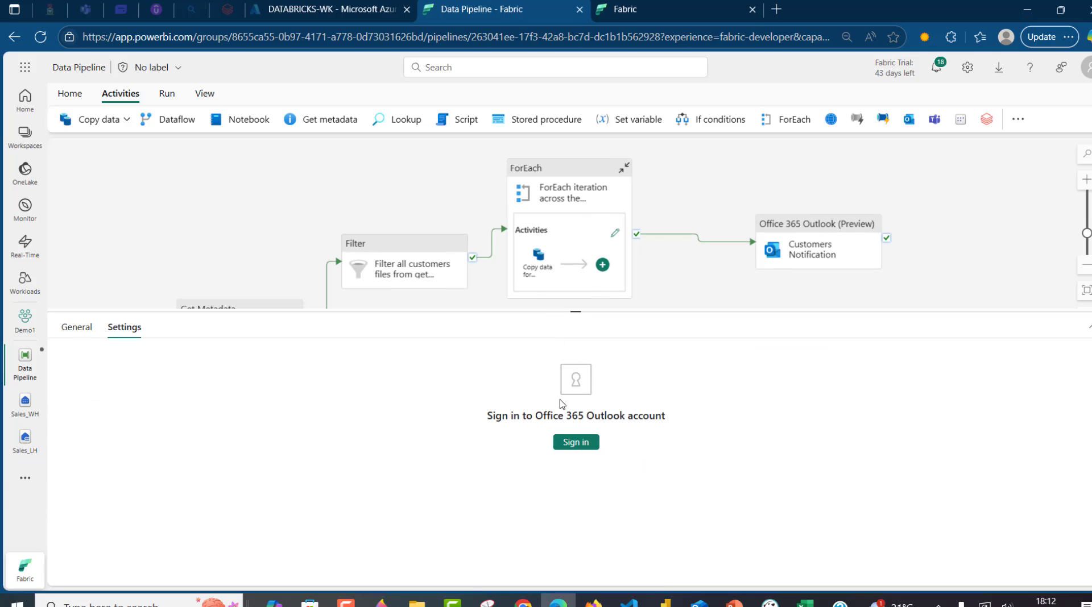
left_click(569, 443)
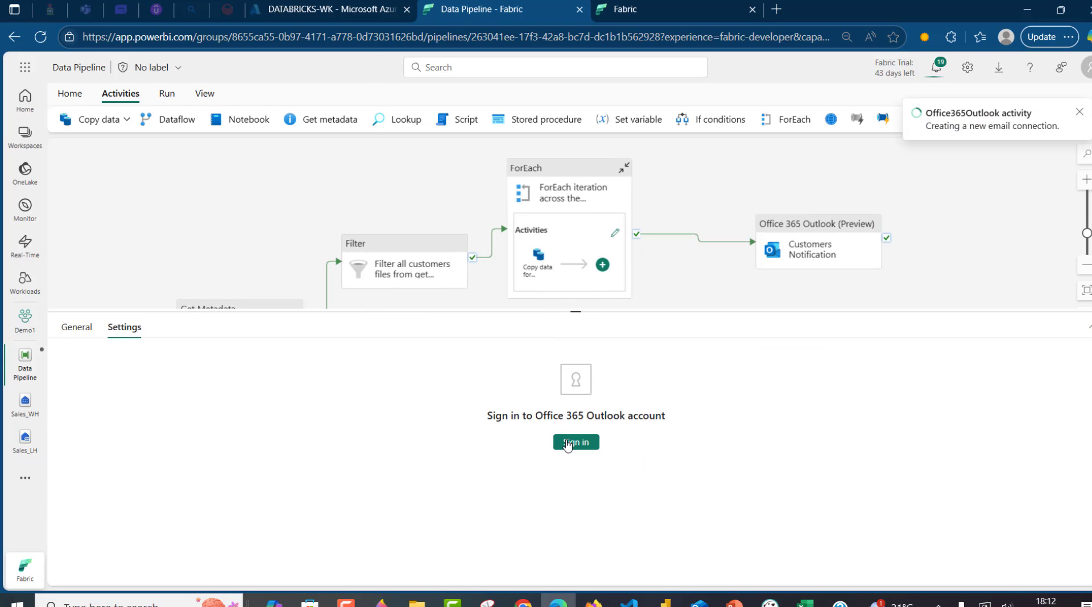
left_click(170, 301)
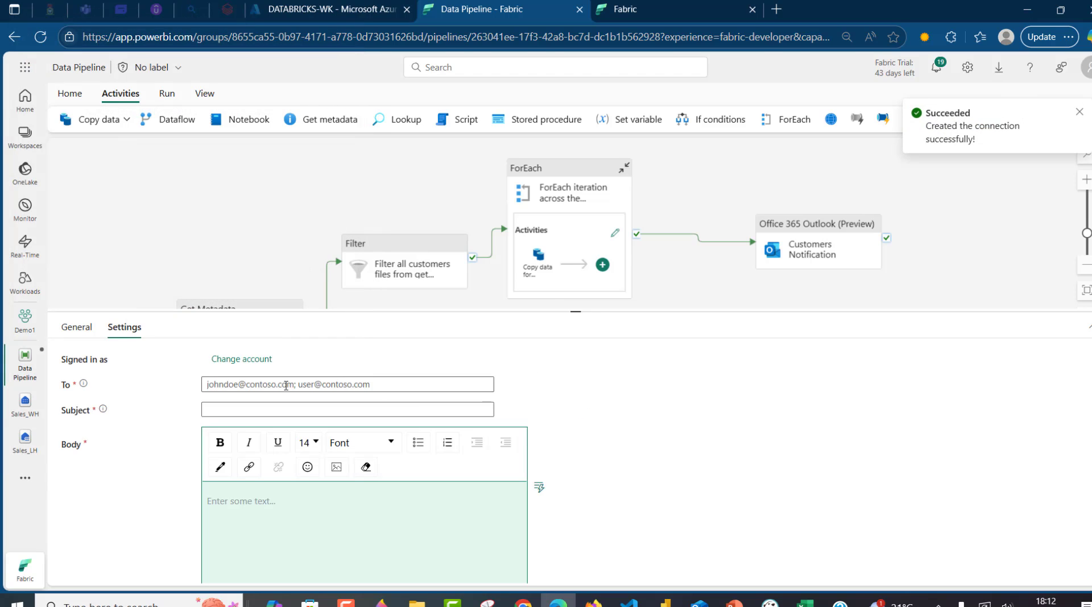
Step: Paste the copied e-mail address as the Orders Notification recipient and set the subject to "Orders Notification"
left_click(276, 390)
key("ctrl+v")
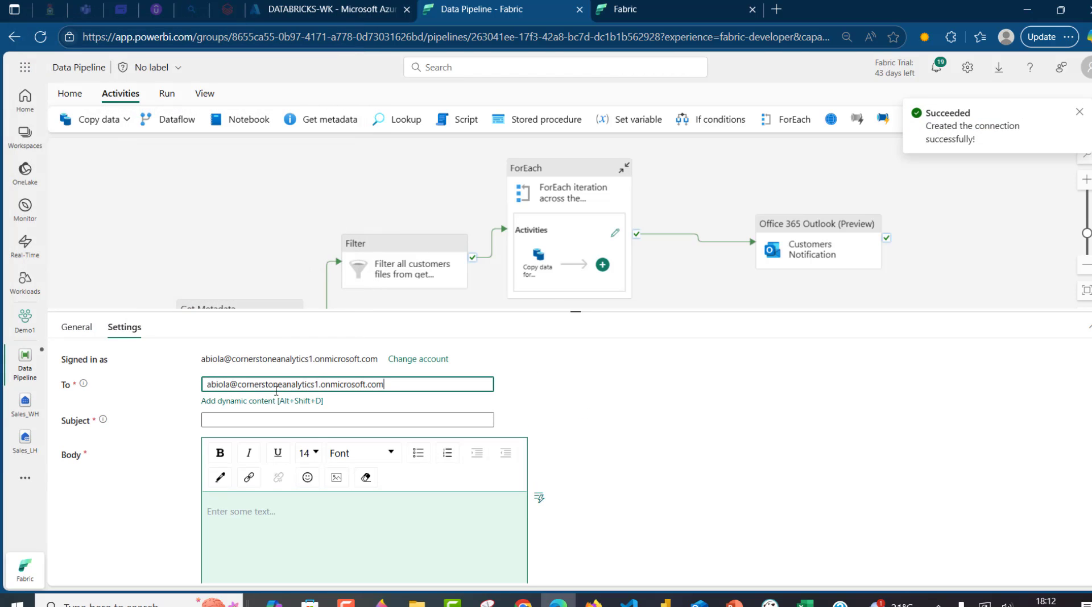
left_click(302, 420)
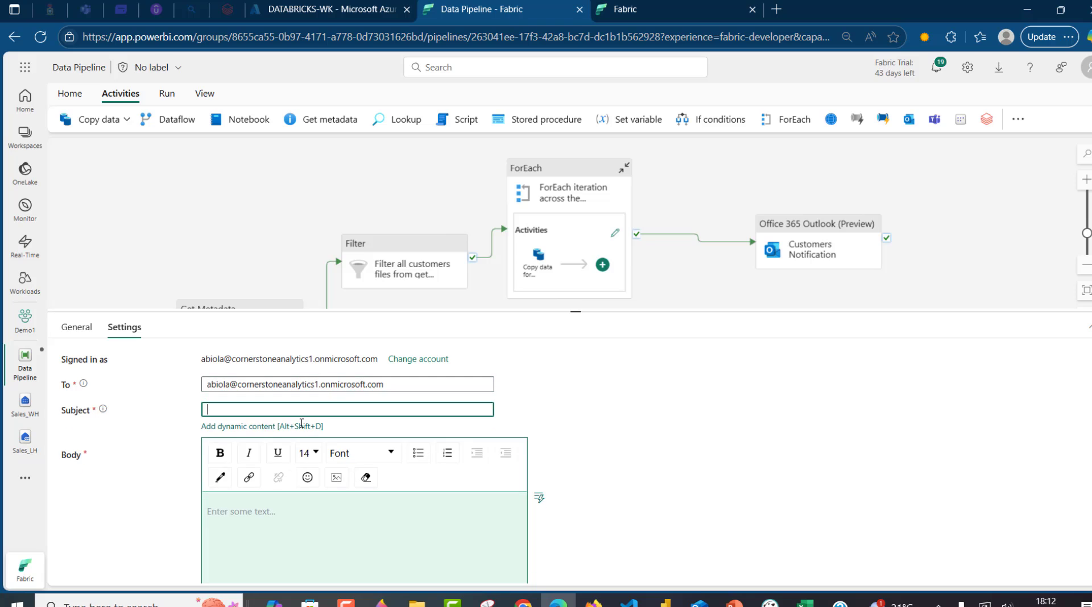
type("Orders Notification")
Step: Start the body with "Hey," and, after a blank line, "This orders pipleine with pipeline ID:" followed by the Pipeline ID system variable
left_click(257, 532)
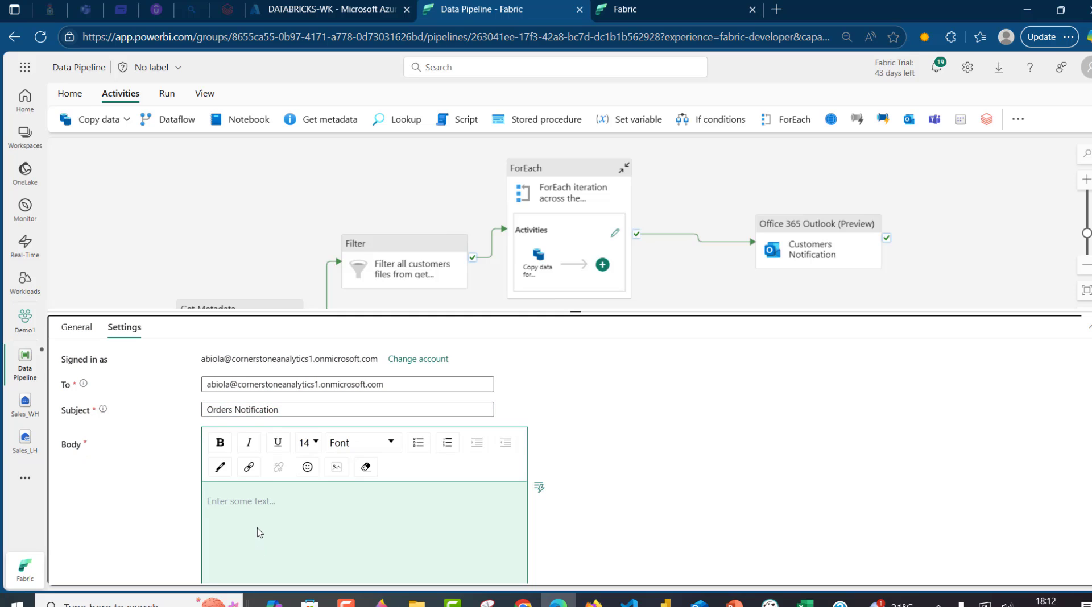
left_click(229, 502)
type("Hey,")
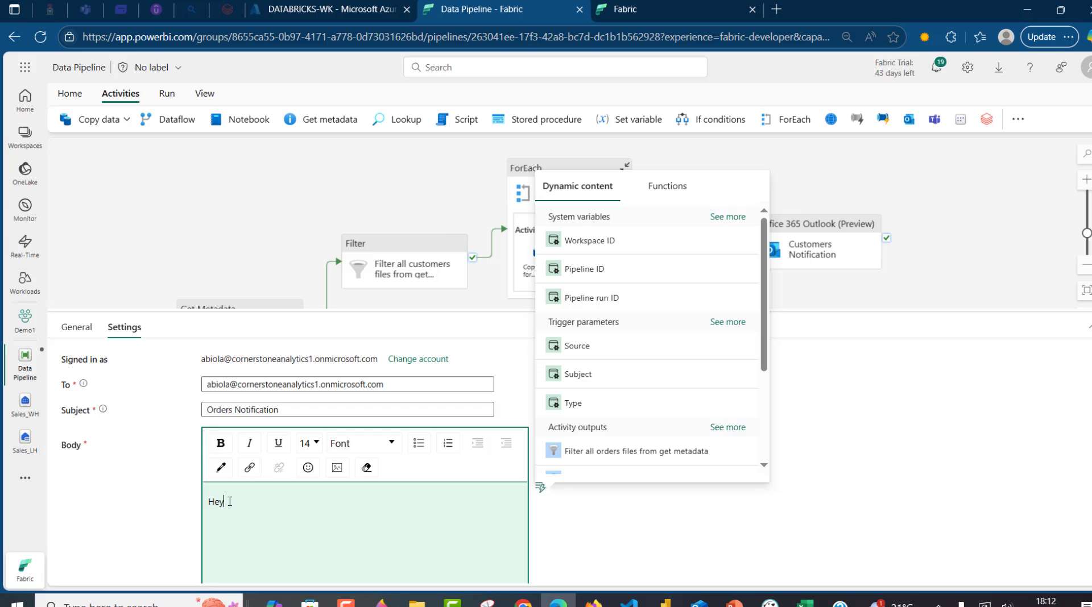
key("Return")
key("Return")
type("This orders pipleine with pip")
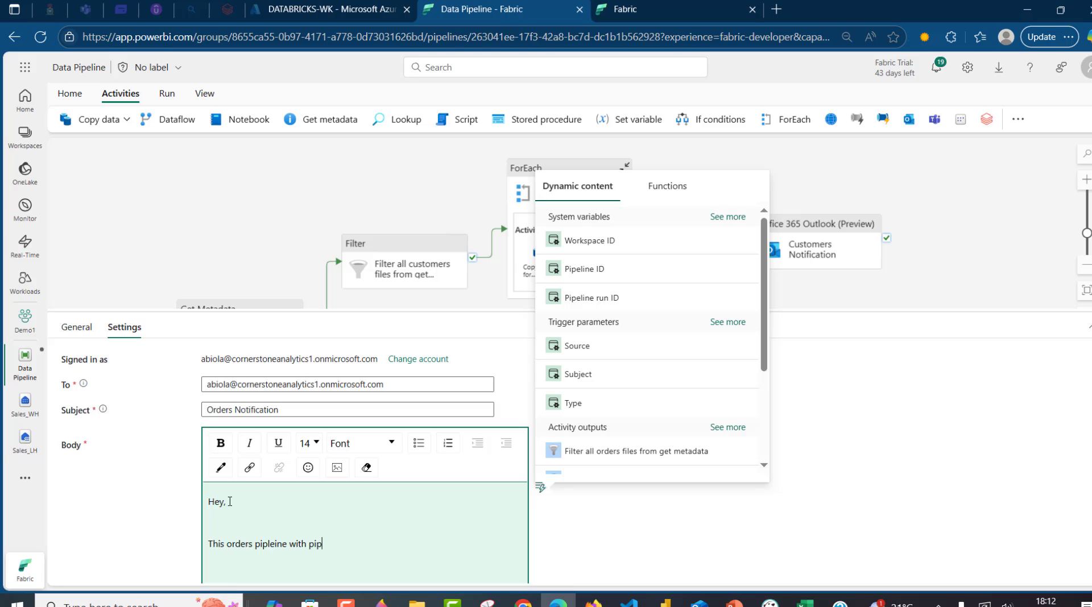
type("eline ID:")
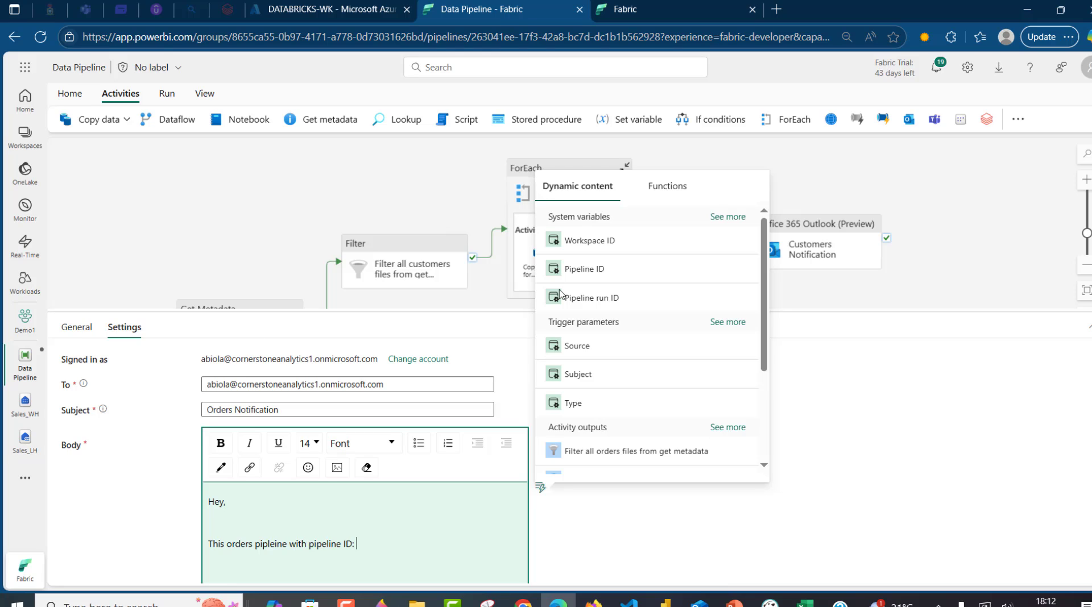
left_click(592, 269)
Step: Continue the body with "and Pipeline run ID:", the Pipeline run ID system variable and the closing word "succeeded"
type("and Pipeline")
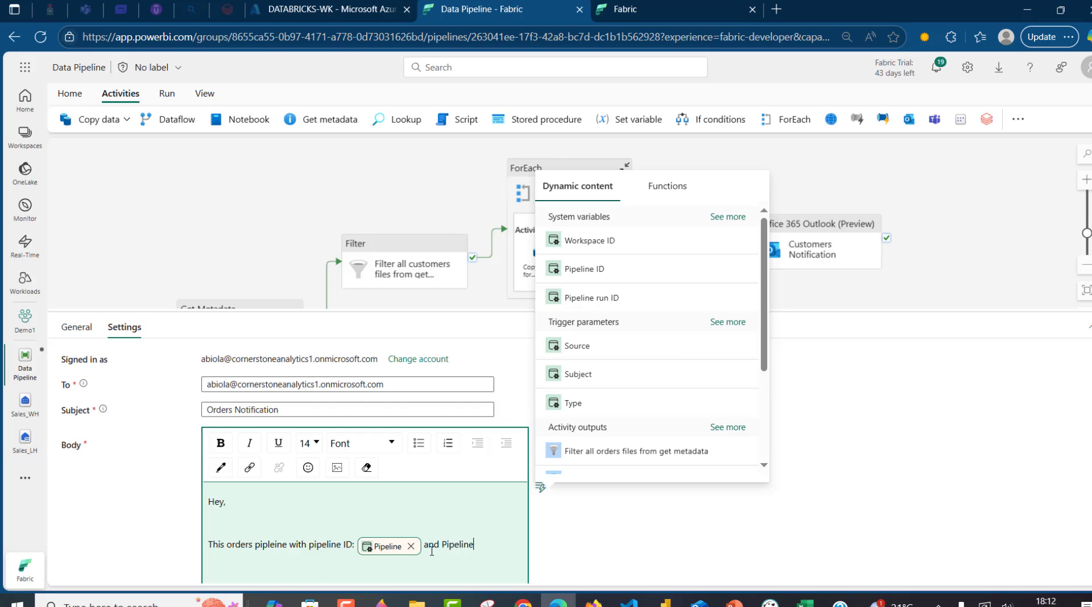
type(" run ID:")
left_click(602, 300)
type("succeeded")
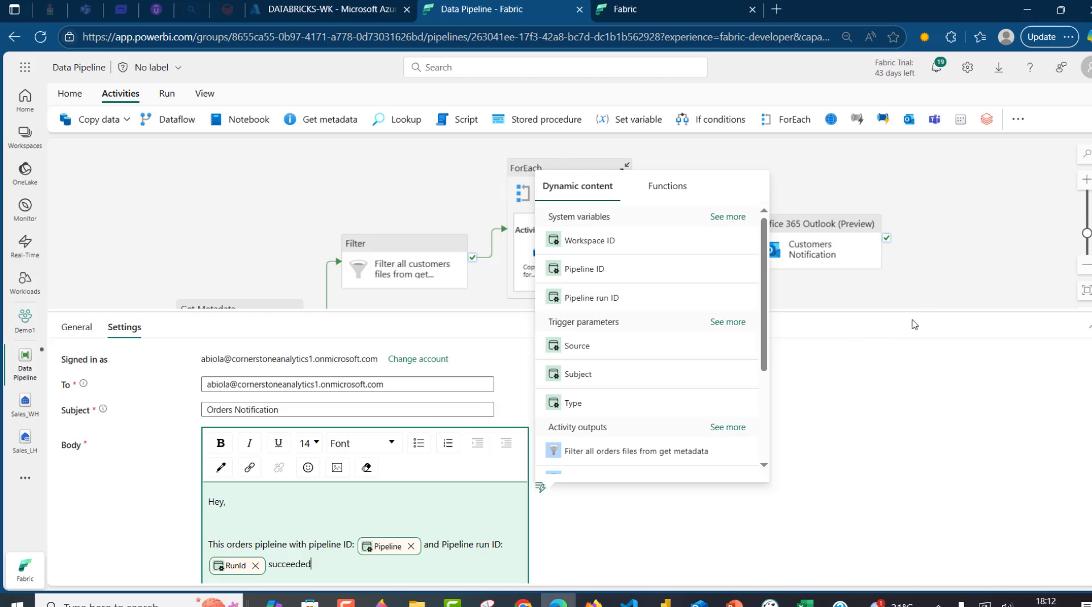
left_click(836, 300)
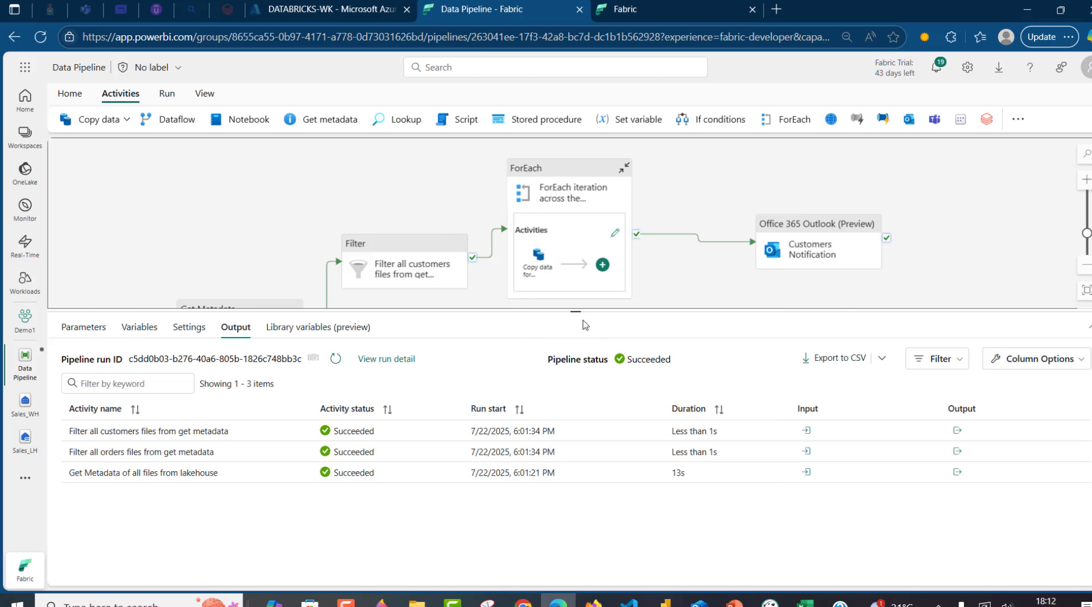
Step: Validate the whole pipeline, save and run it, and close the validation output
left_click_drag(576, 313, 582, 451)
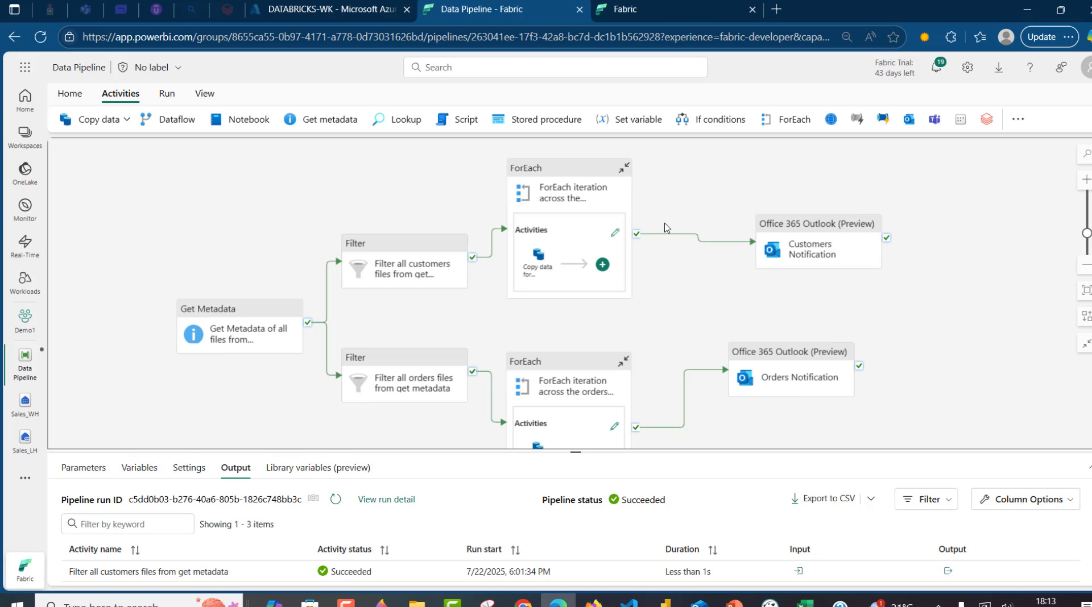
mouse_move(662, 234)
left_click(70, 94)
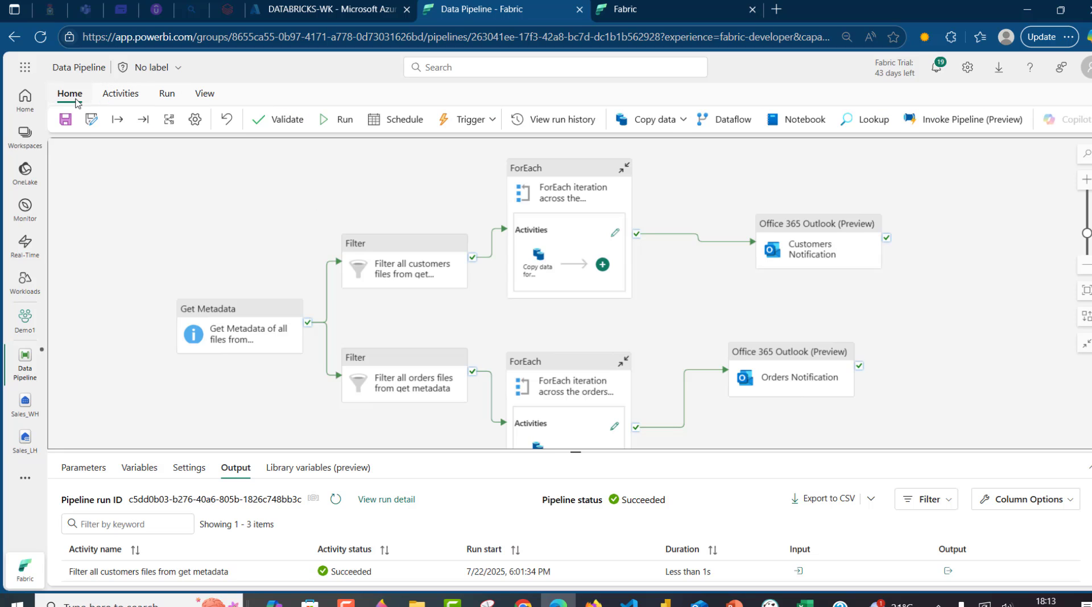
left_click(279, 119)
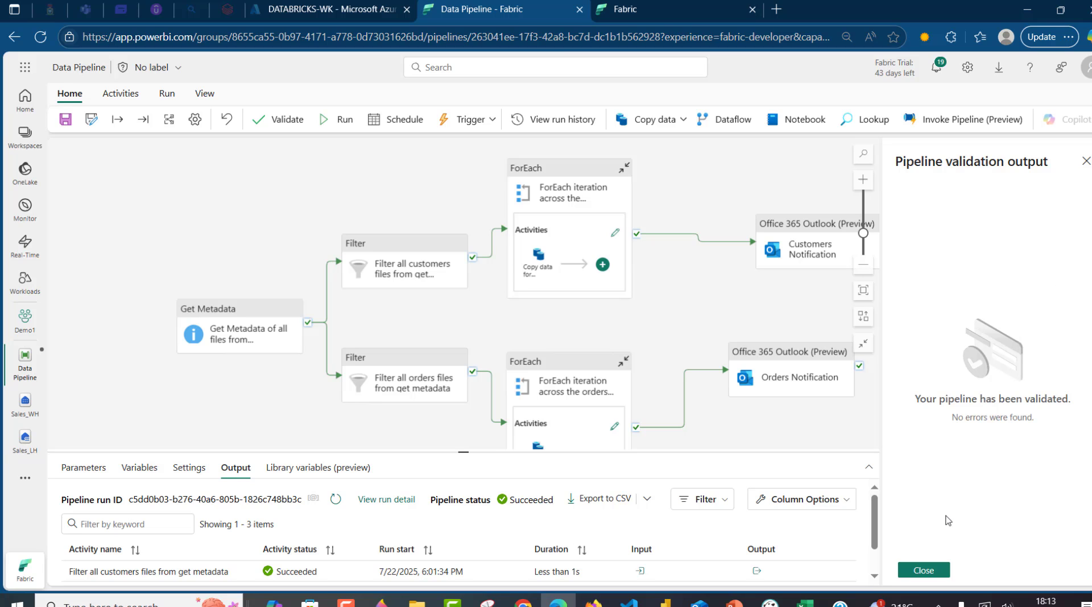
left_click(344, 121)
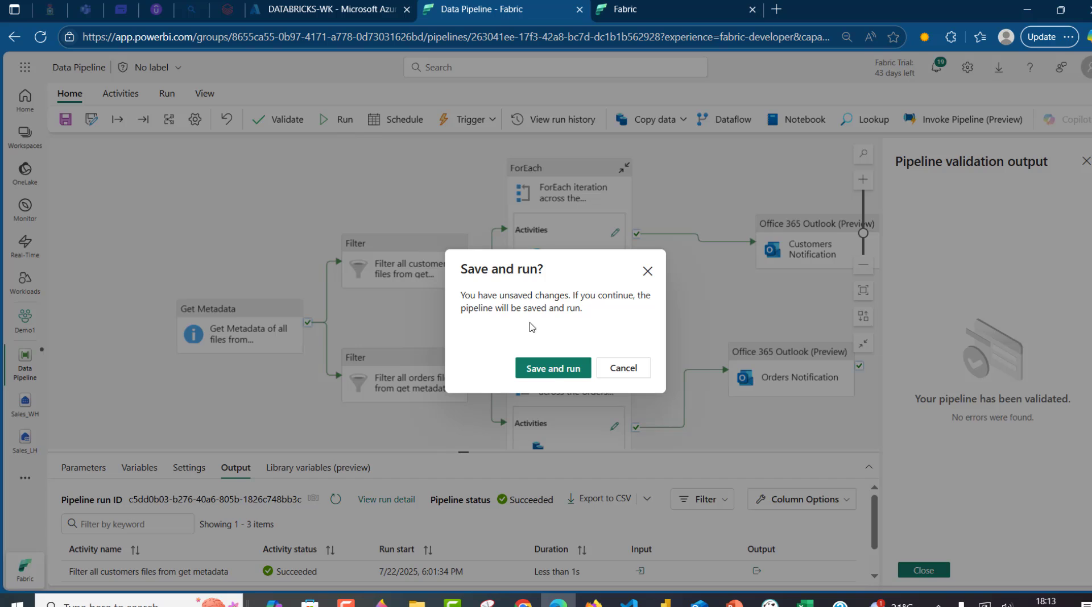
left_click(553, 368)
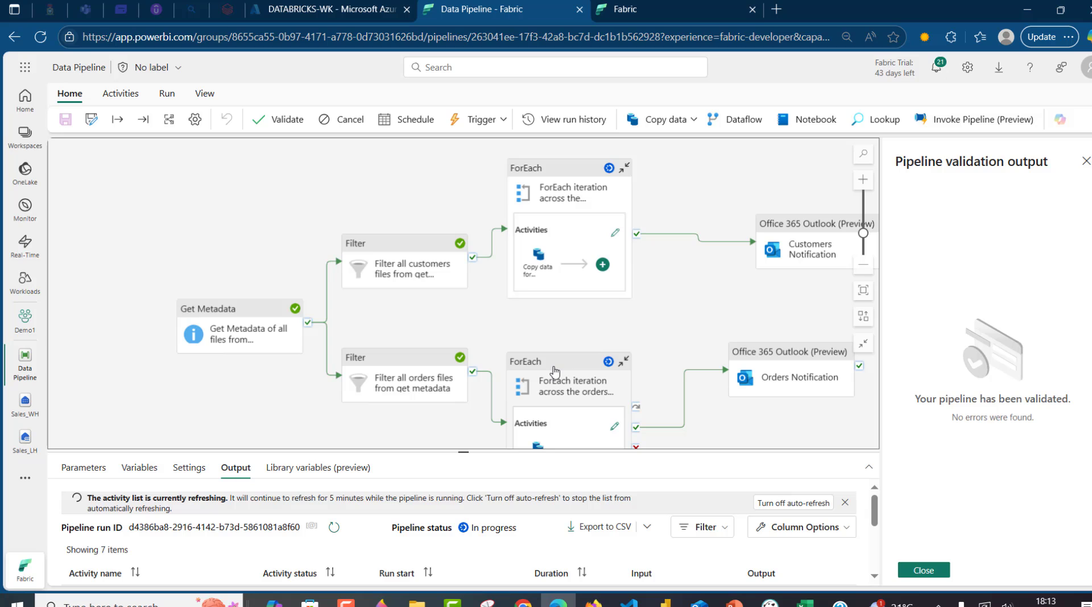
left_click(933, 577)
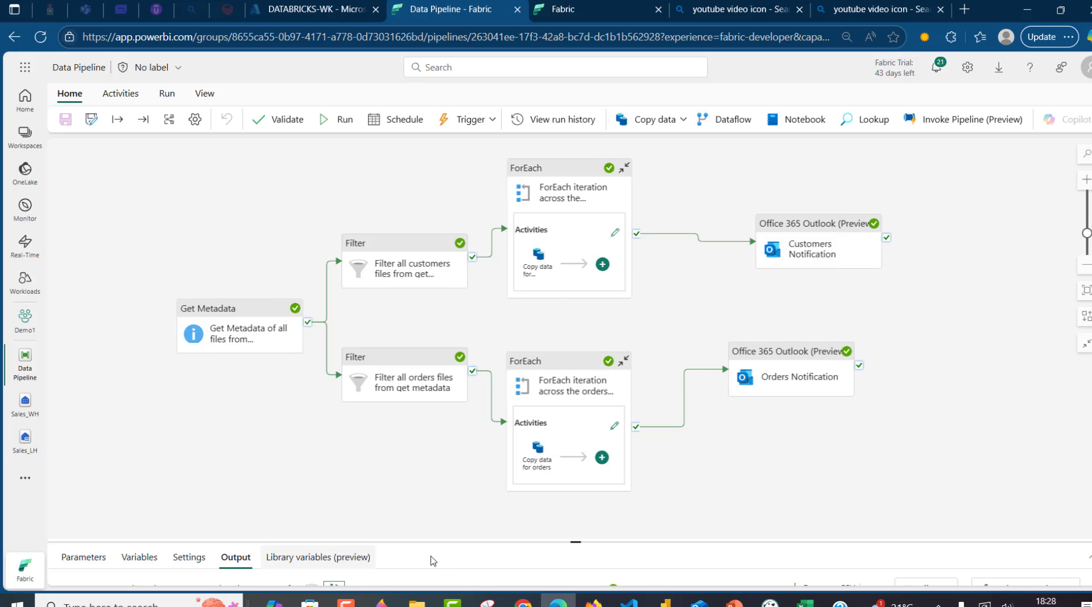
Step: Examine the run output for the status and duration of each orders and customers copy activity in the ForEach loops
left_click_drag(578, 542, 617, 172)
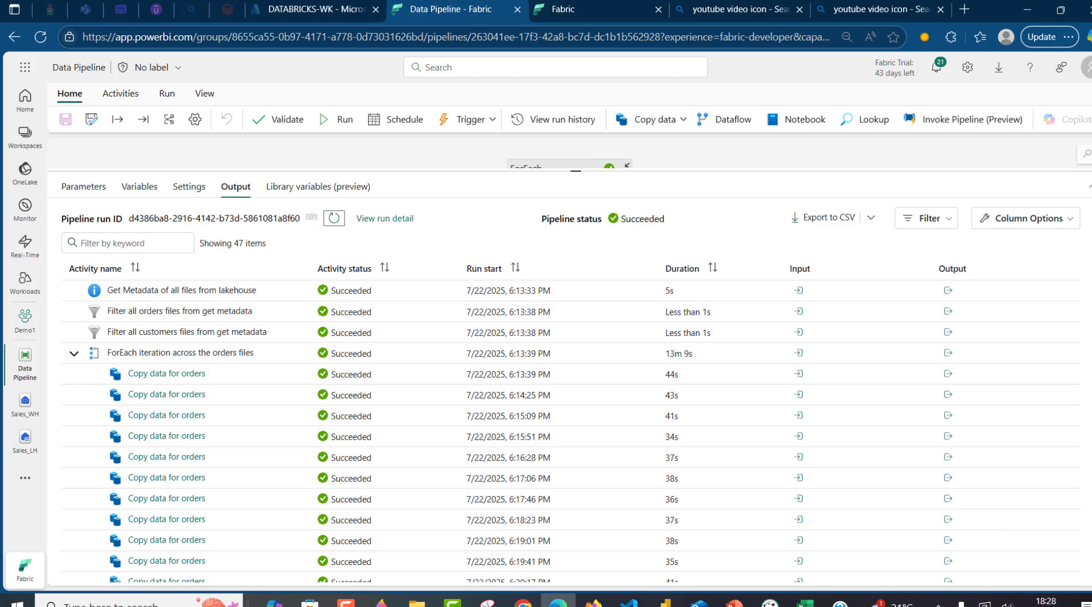
scroll(569, 392, "down", 3)
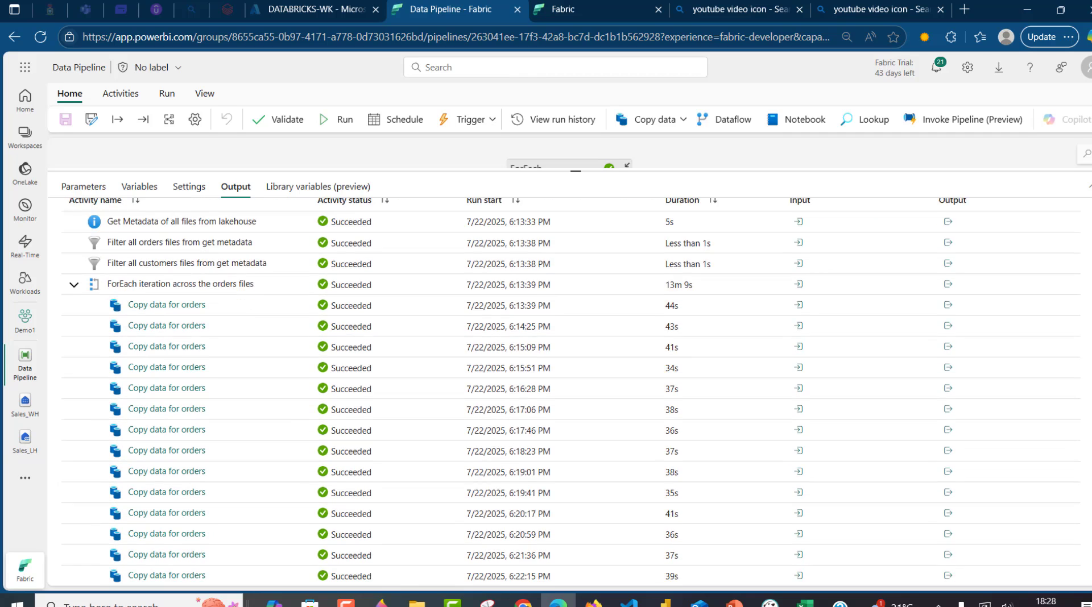
scroll(568, 392, "up", 1)
scroll(568, 392, "down", 2)
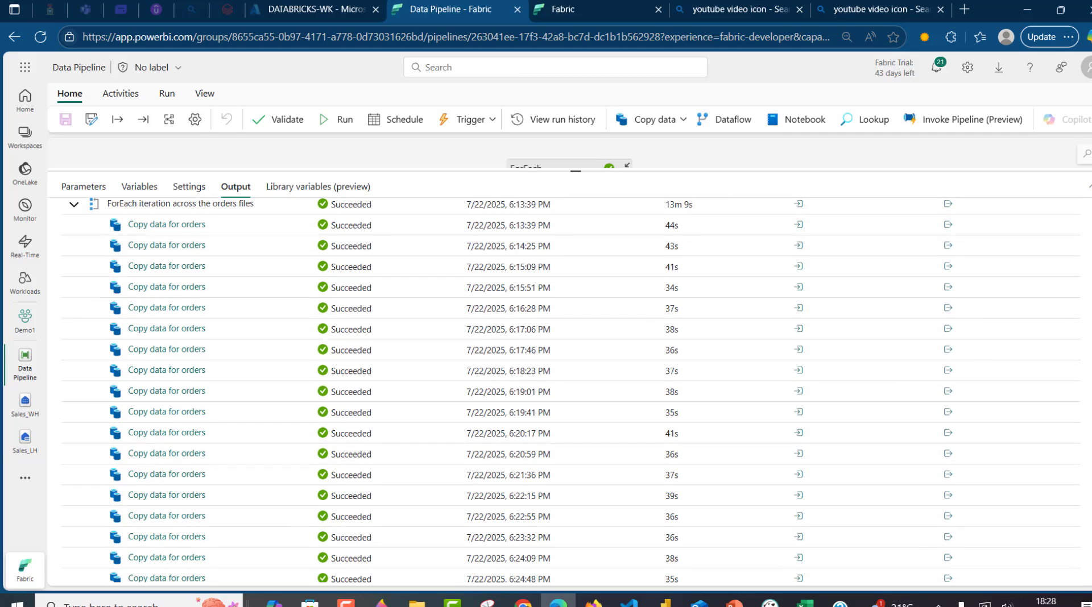
scroll(568, 393, "down", 1)
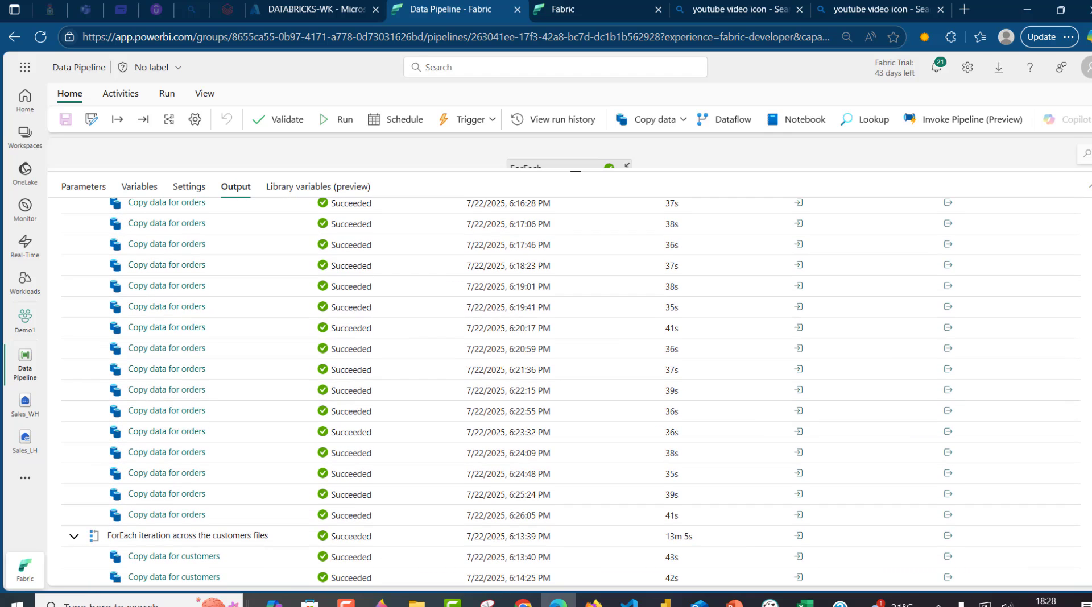
scroll(170, 471, "down", 2)
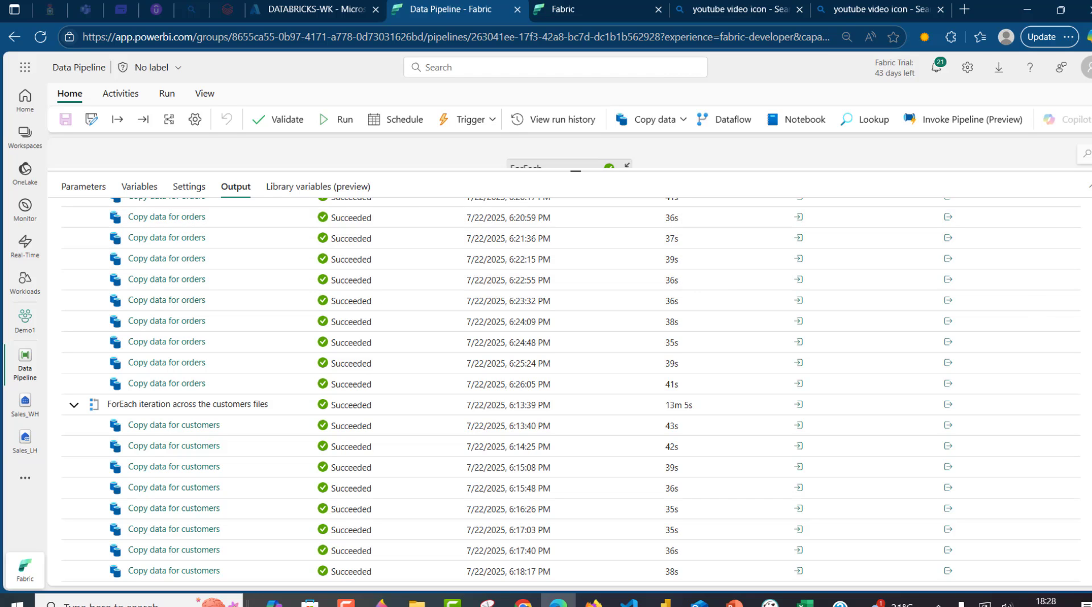
scroll(568, 391, "down", 5)
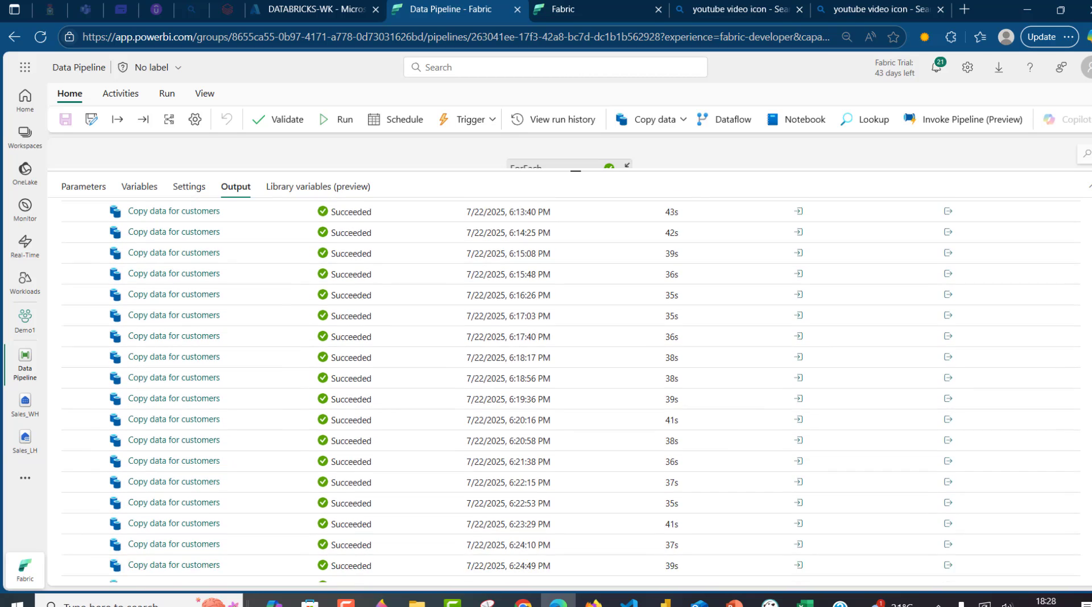
scroll(569, 391, "down", 1)
scroll(568, 391, "up", 3)
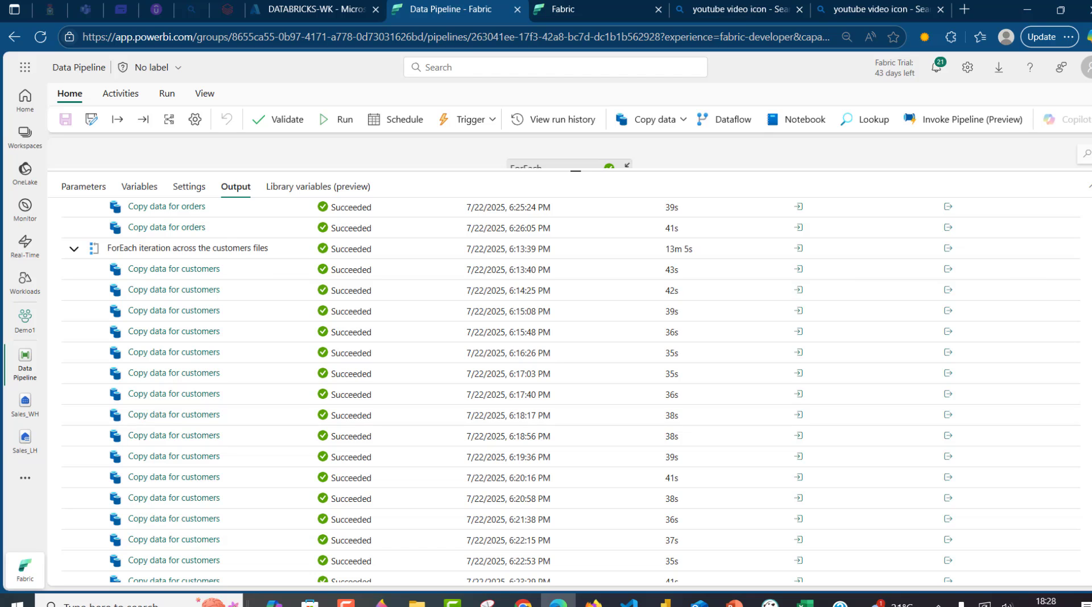
scroll(253, 498, "down", 2)
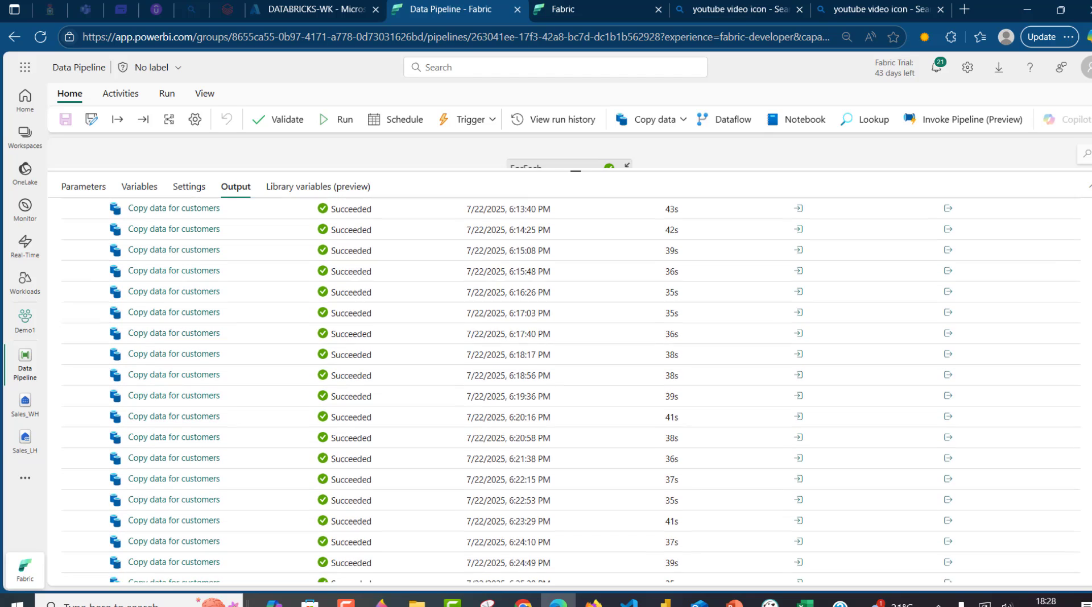
scroll(253, 498, "up", 6)
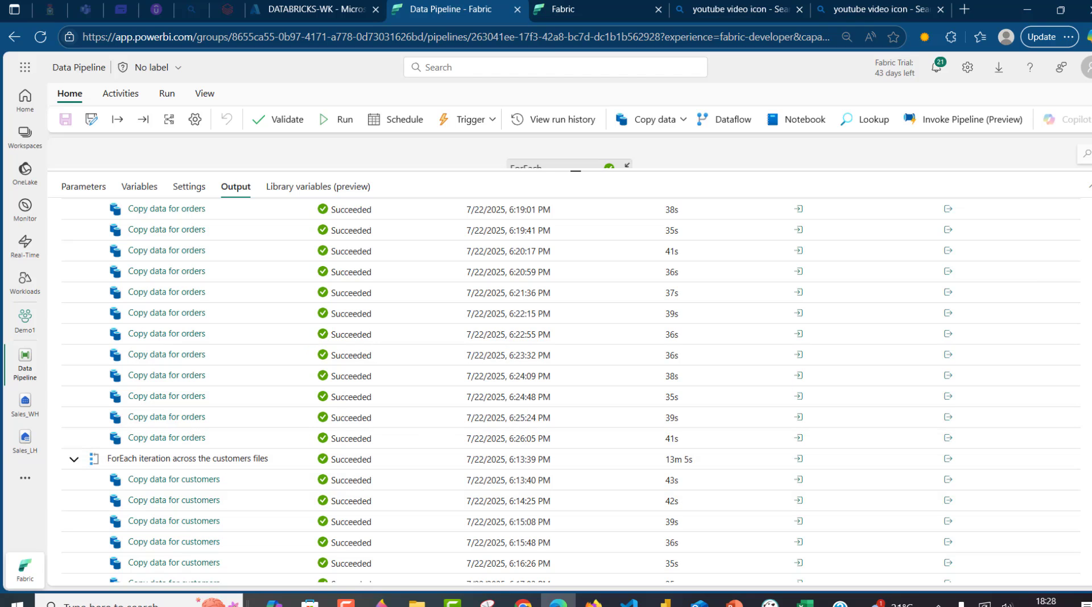
Step: Check the notification activities in the run output, and read the Orders Notification and Customers Pipeline Success emails in Outlook on the web
scroll(953, 227, "up", 5)
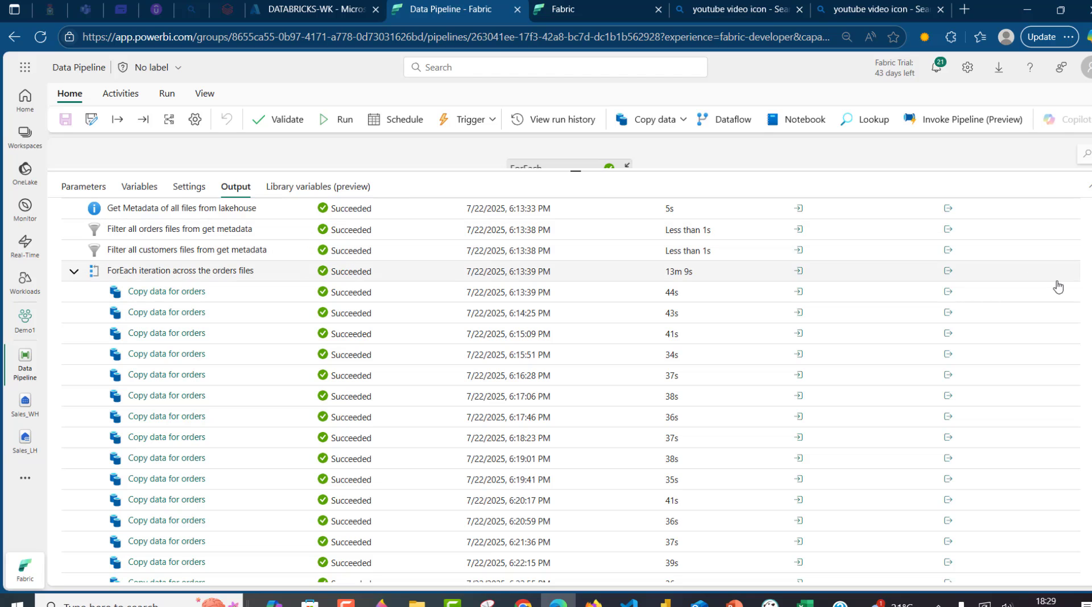
scroll(322, 569, "down", 15)
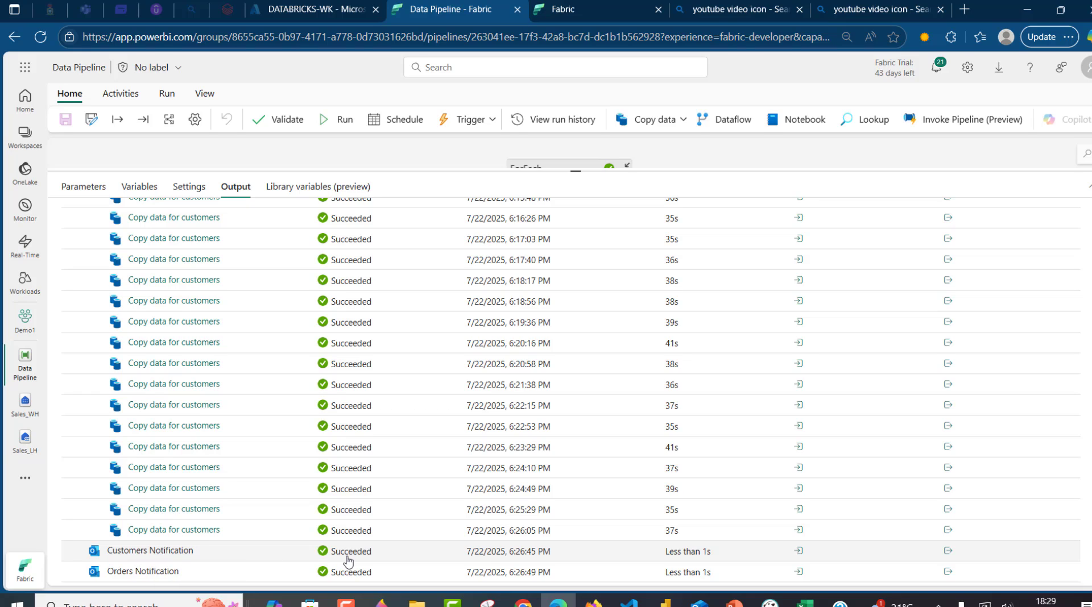
left_click(966, 10)
type("outlook.live.com/mail/0/")
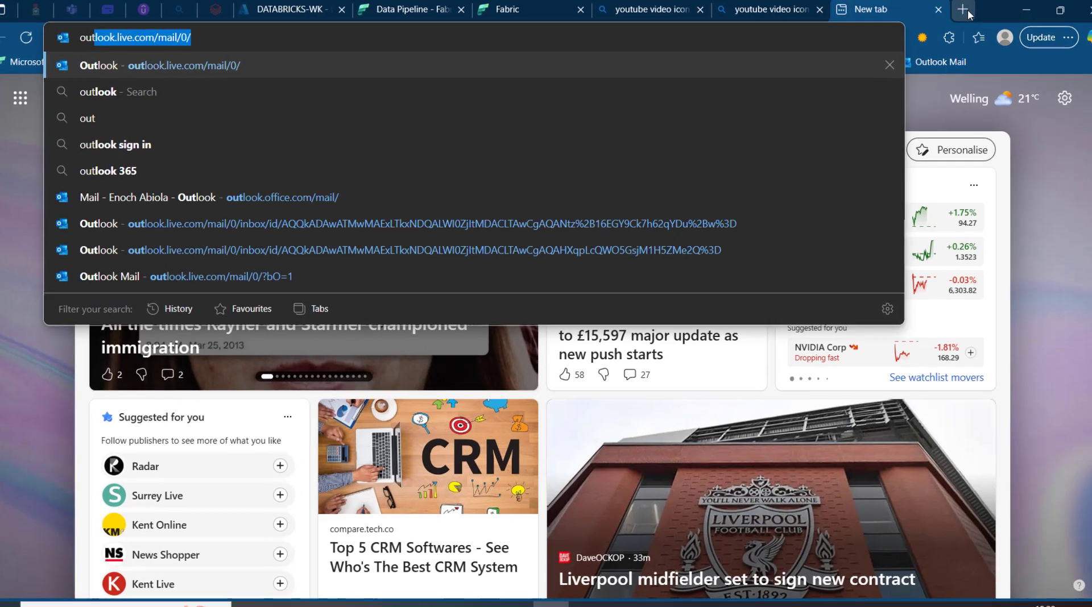
key("Return")
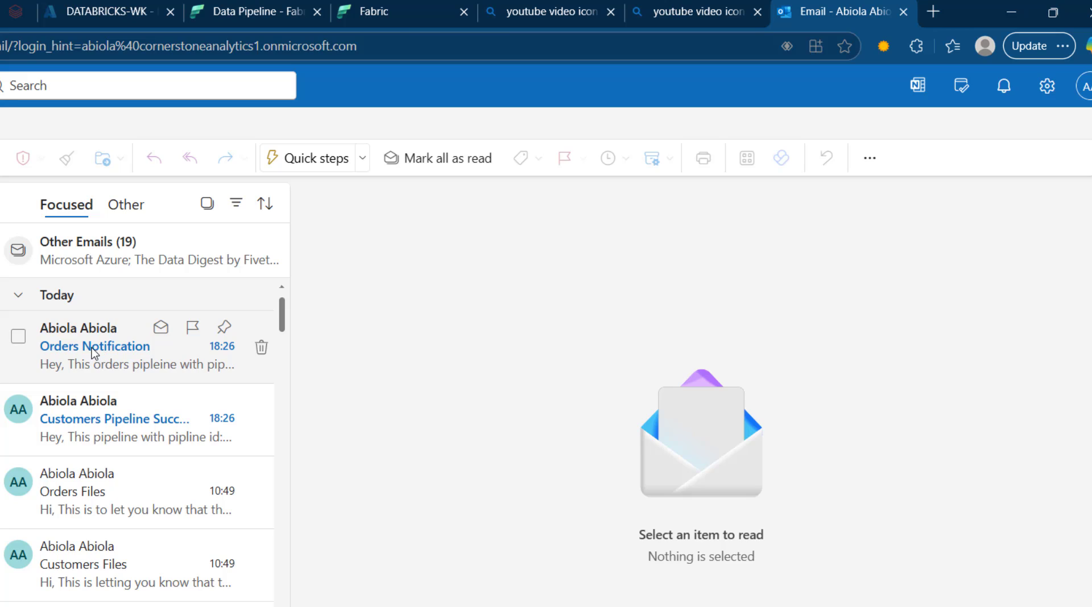
left_click(93, 348)
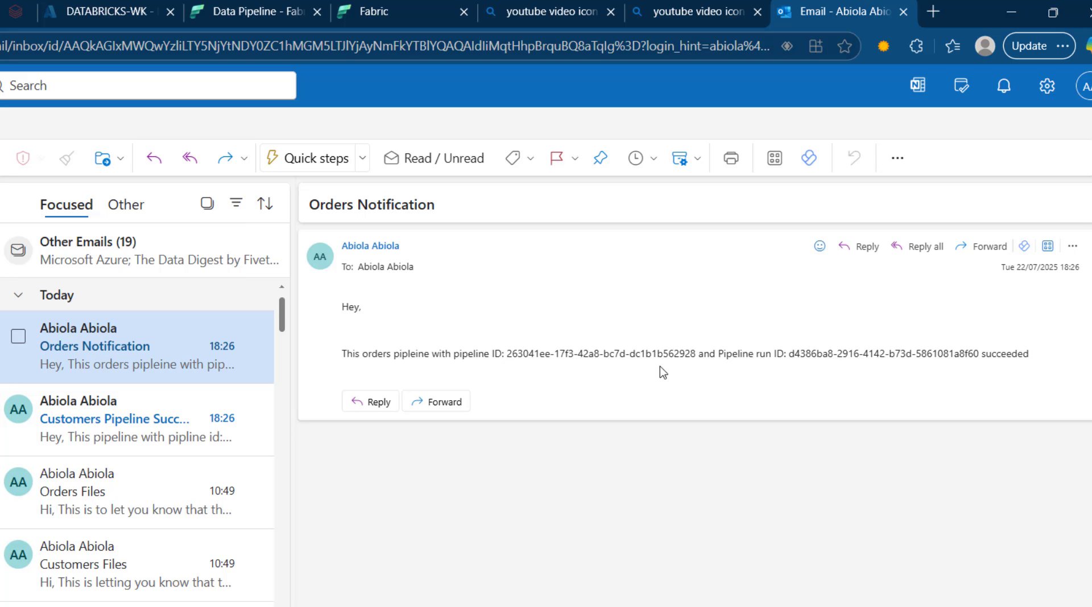
left_click(92, 423)
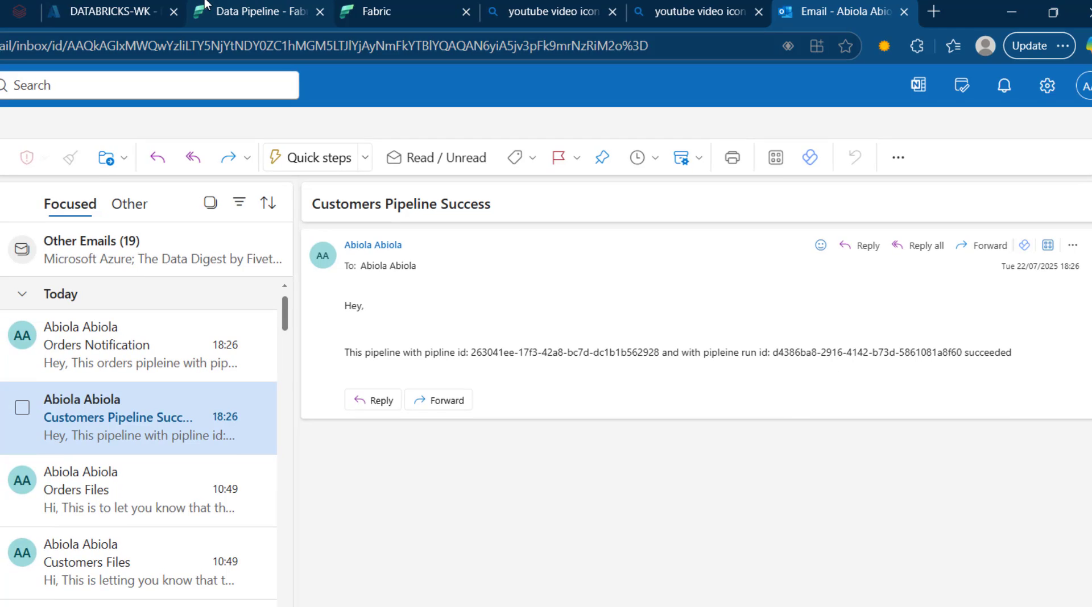
Step: Return to Fabric and open the Sales_WH warehouse from the Warehouse folder of the Demo1 workspace
left_click(256, 12)
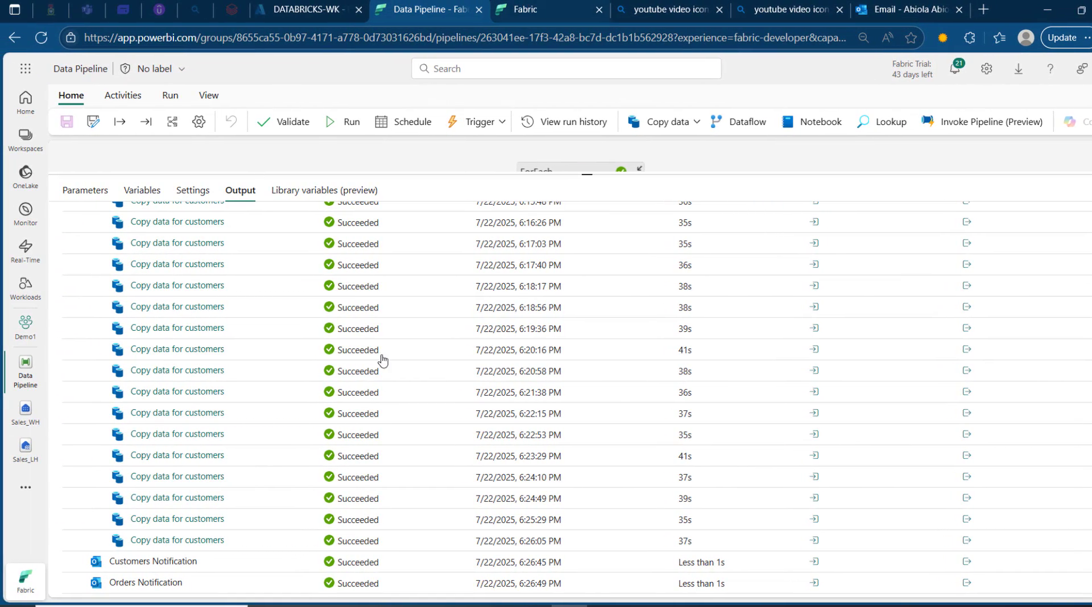
left_click(532, 4)
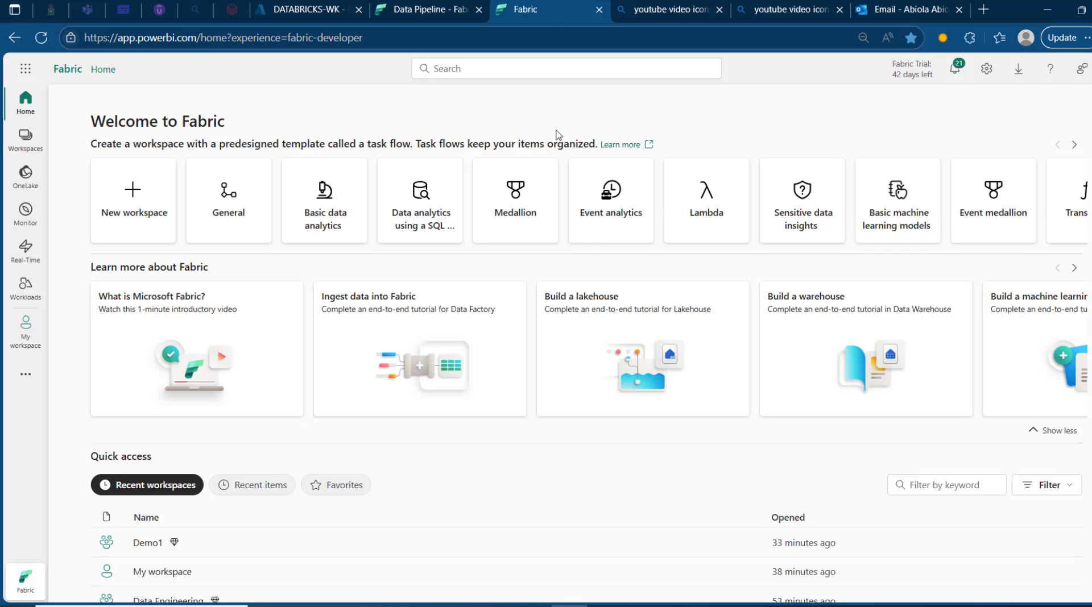
left_click(25, 138)
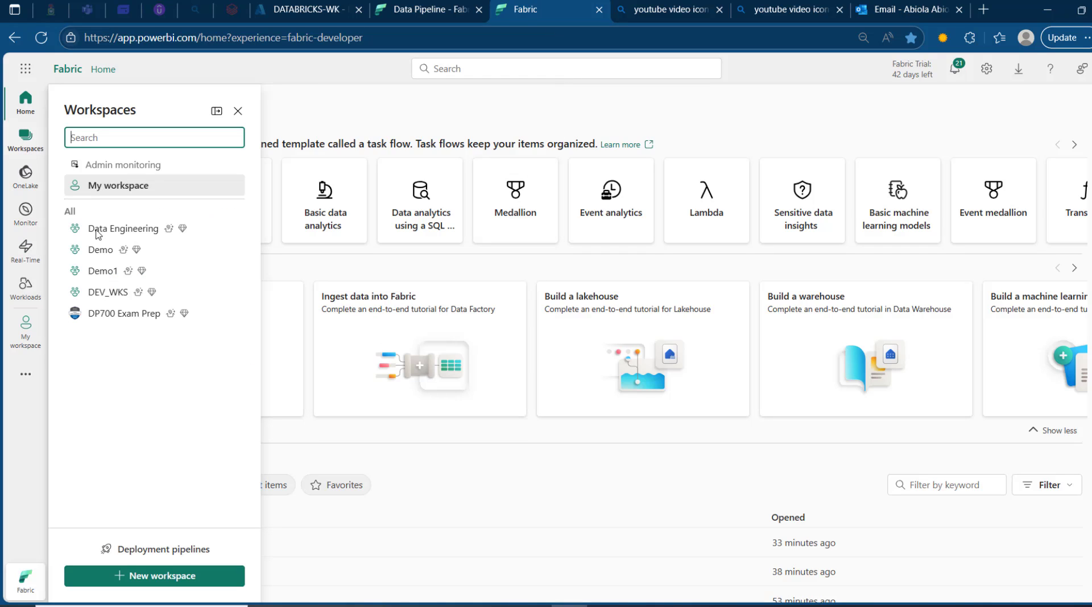
left_click(103, 272)
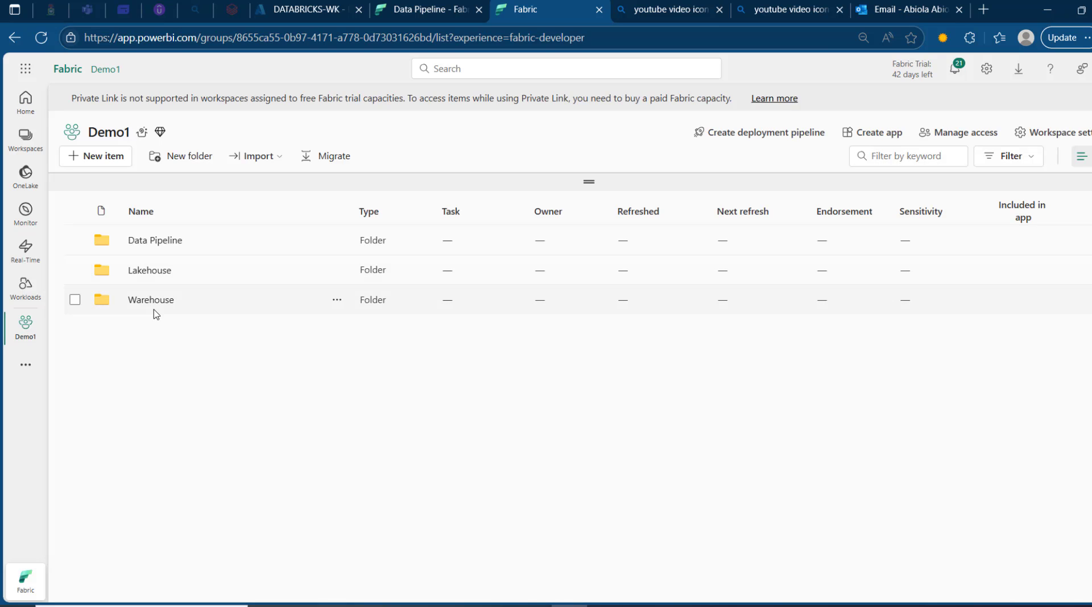
left_click(155, 301)
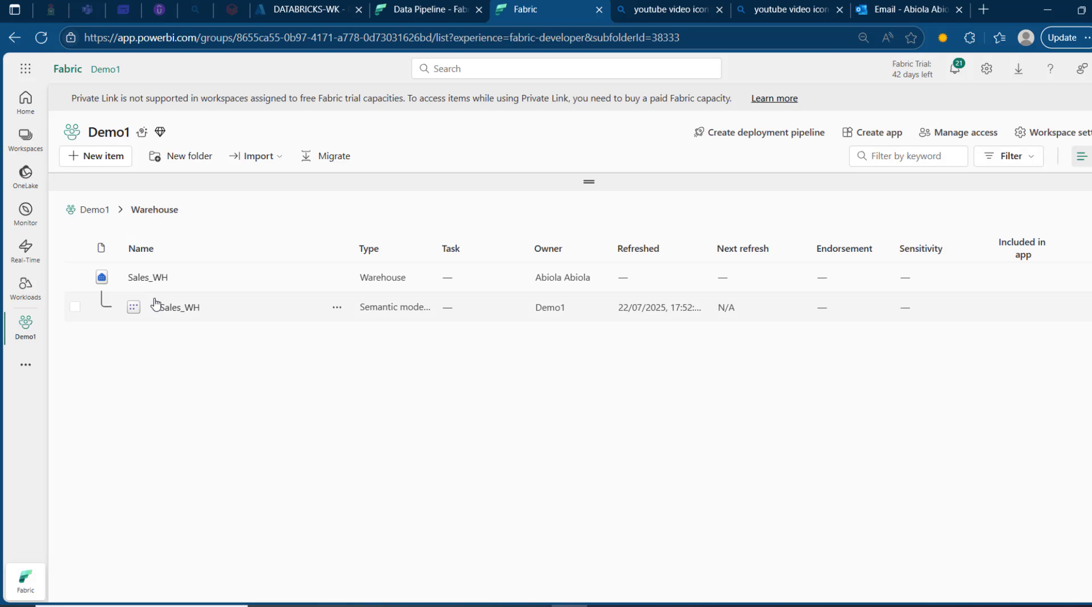
left_click(149, 279)
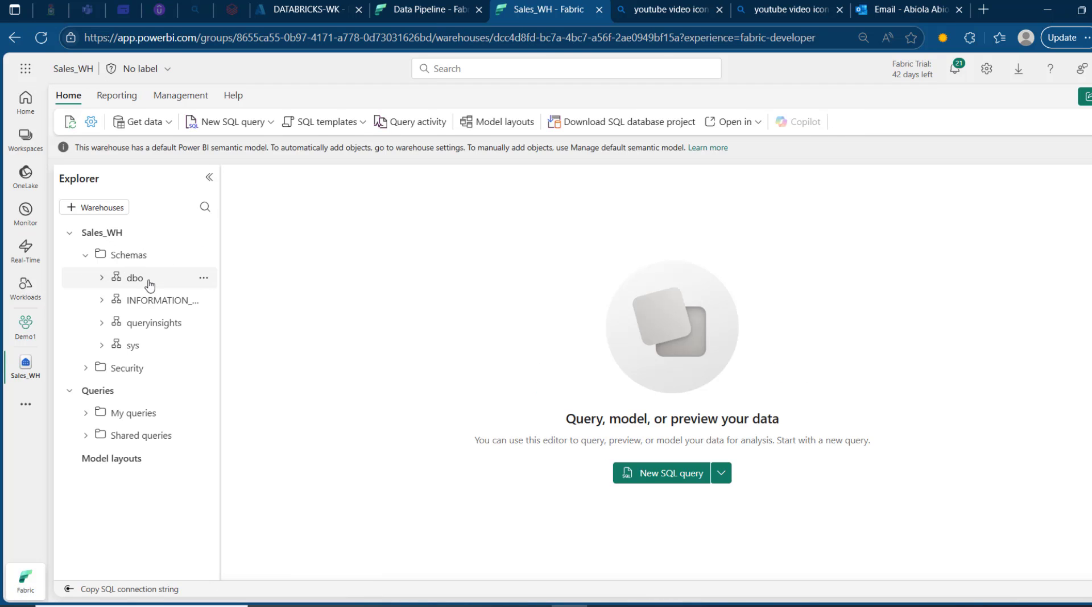
Step: Preview the data of the customers and orders tables in the dbo schema, checking the orders table through to its last rows
left_click(102, 279)
left_click(121, 304)
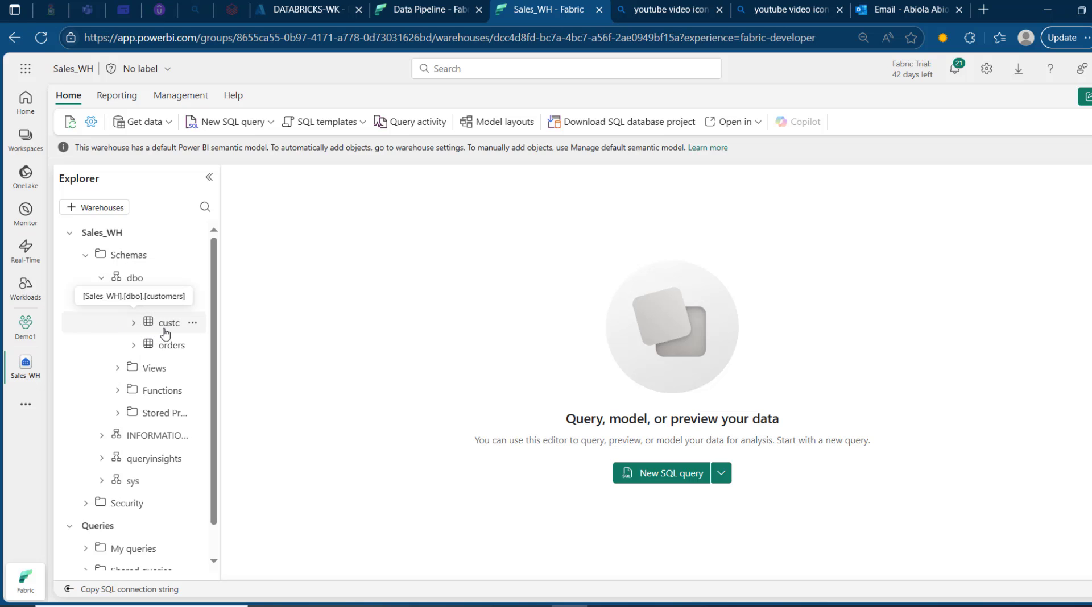
left_click(168, 324)
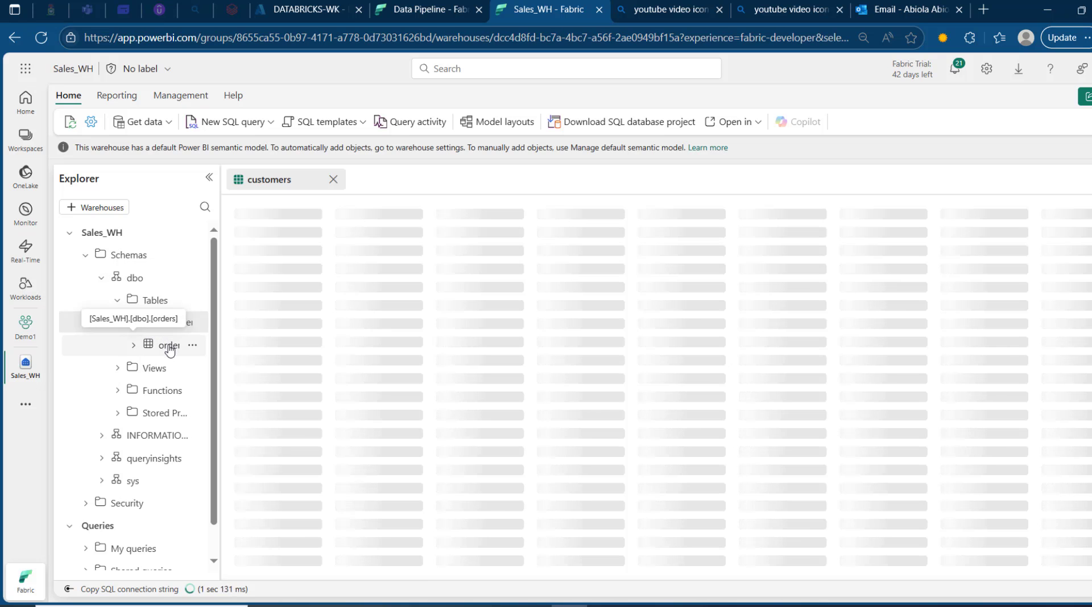
left_click(169, 347)
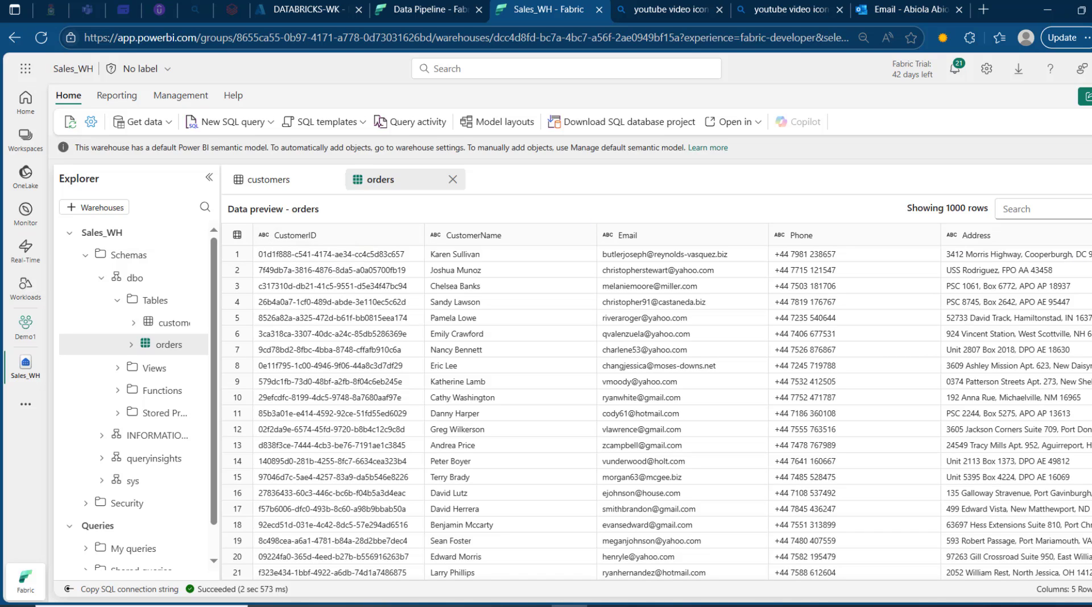
key("ctrl+End")
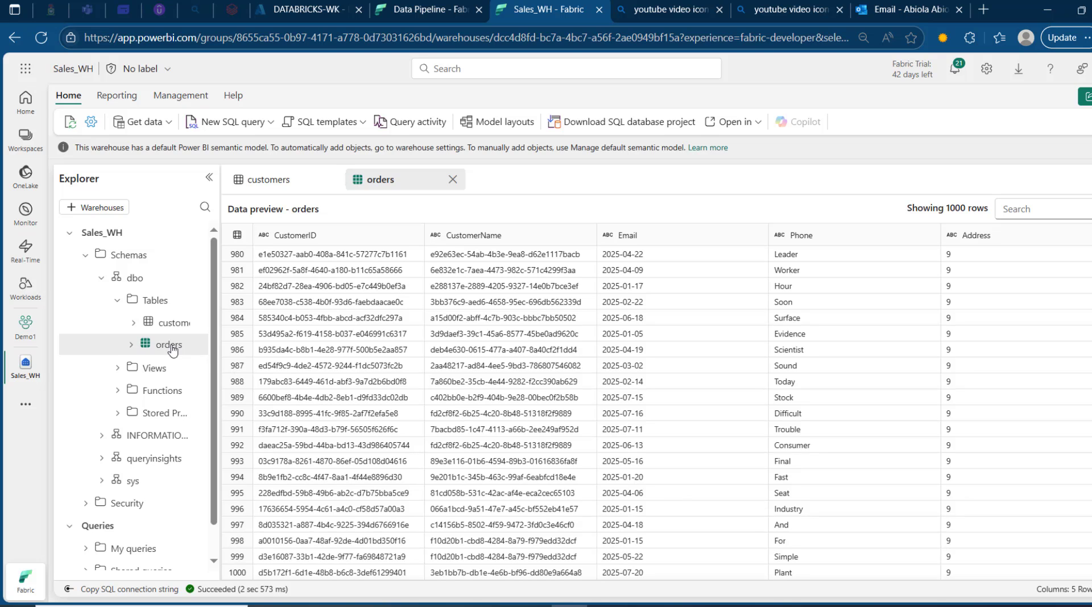
left_click(165, 323)
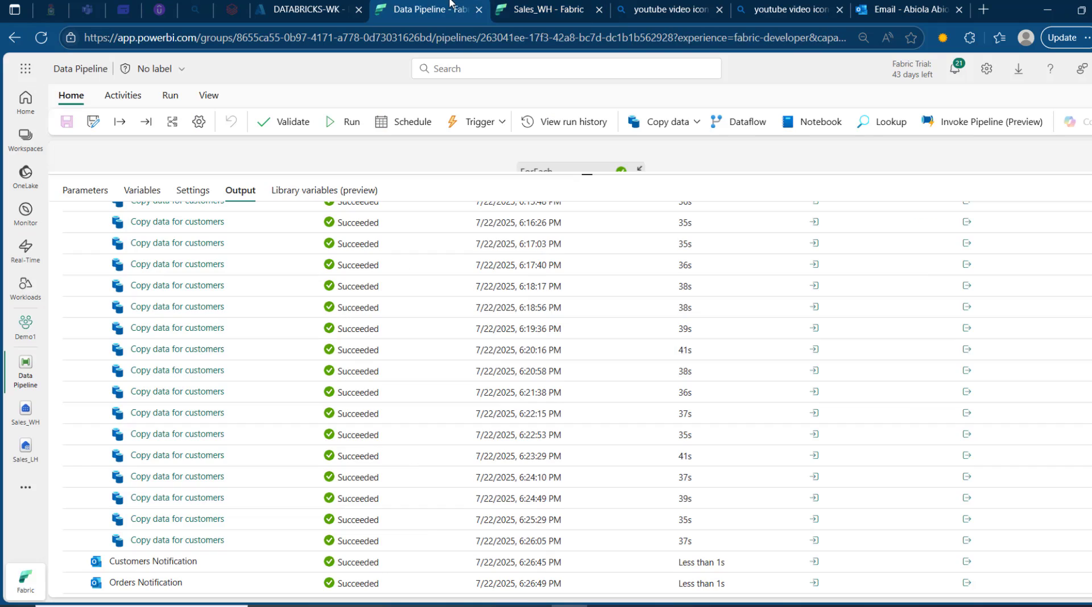
Step: Return to the pipeline run and examine the output details of the customers copy activity started at 6:17:40 PM
left_click(464, 8)
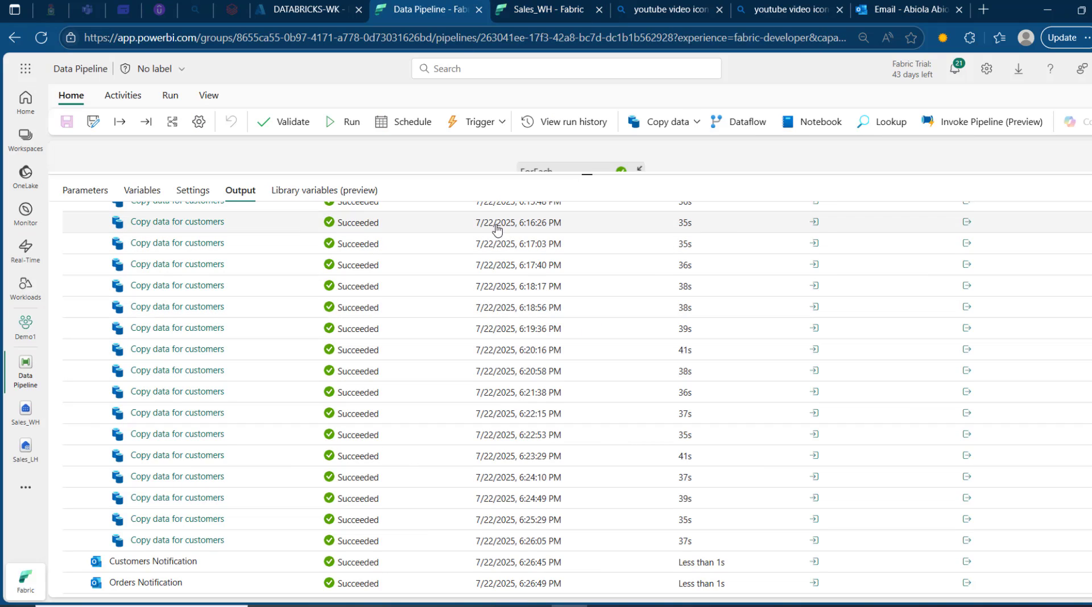
left_click(966, 266)
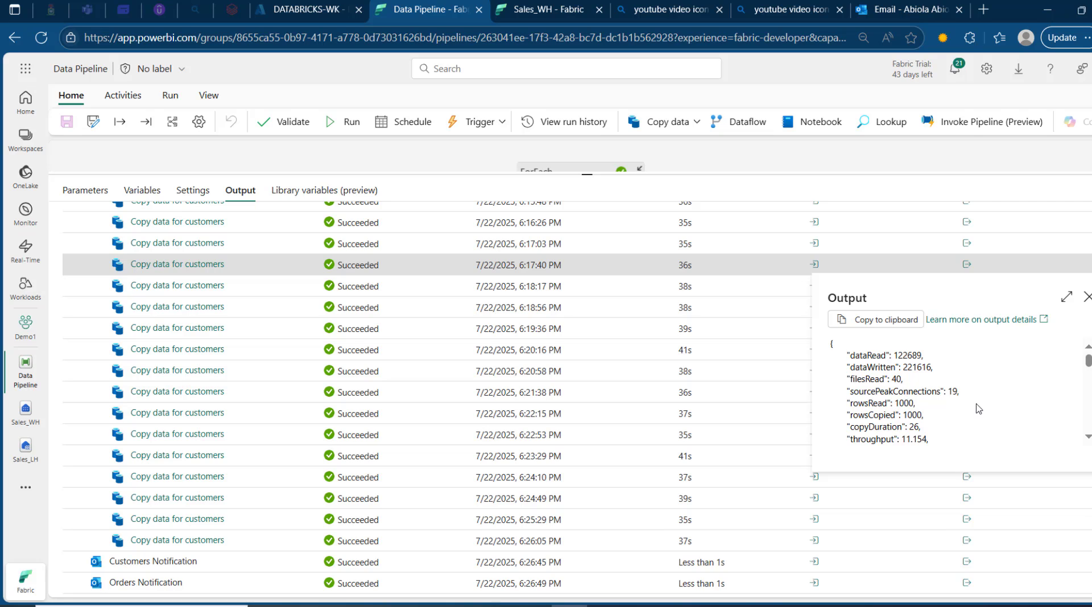
left_click_drag(1087, 364, 1086, 409)
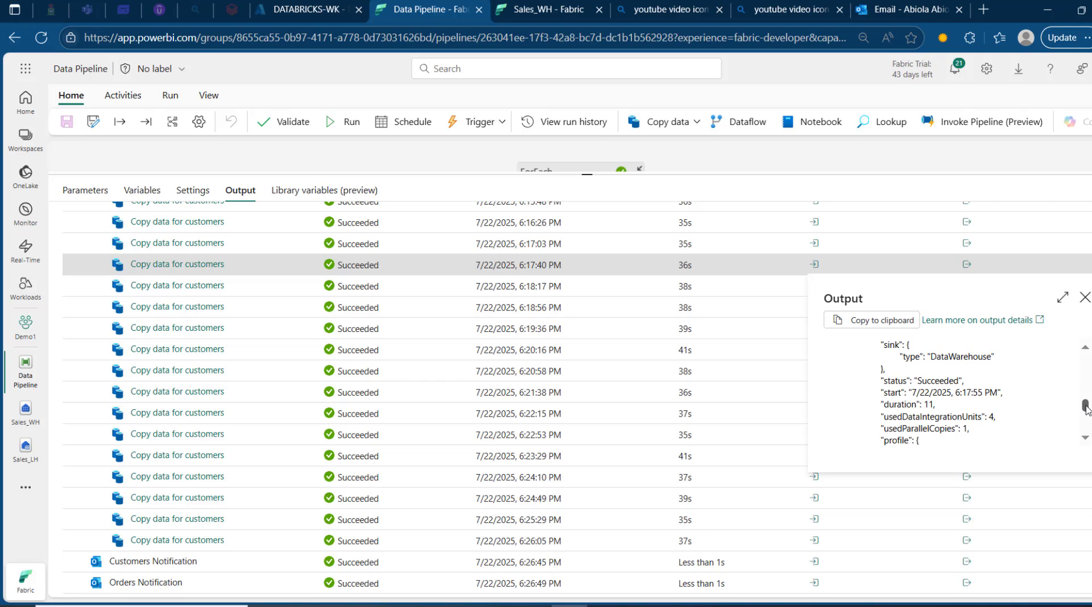